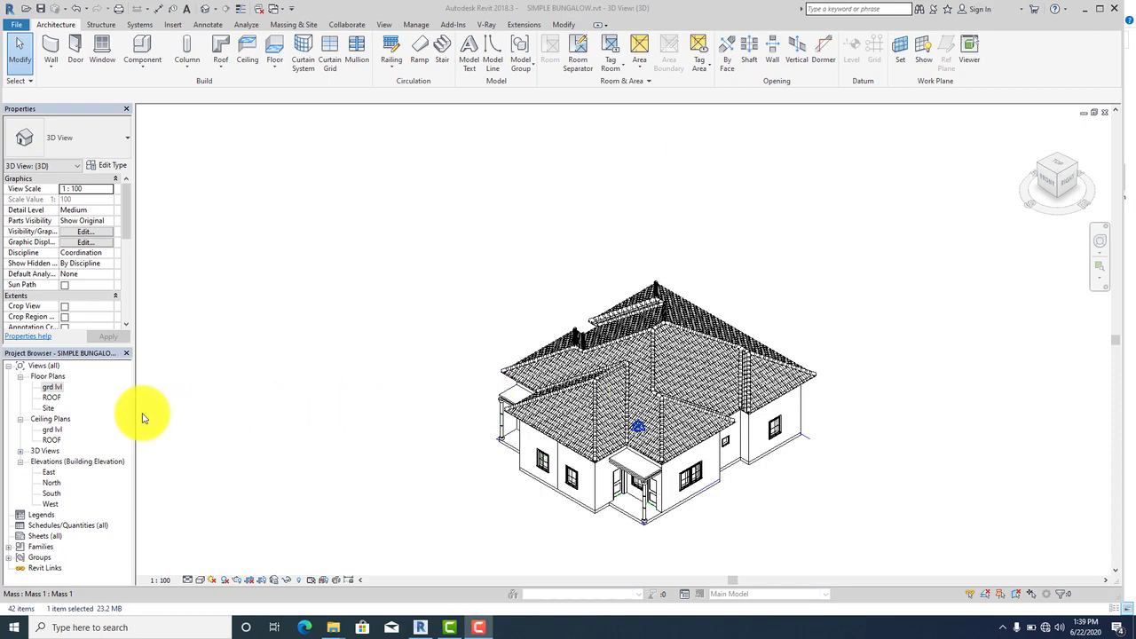
Step: Create a Generic Floor - 200mm on the grd lvl floor plan, using a rectangular boundary about 29000 by 33000 mm around the house
{"action": "double_click", "coordinate": [52, 388]}
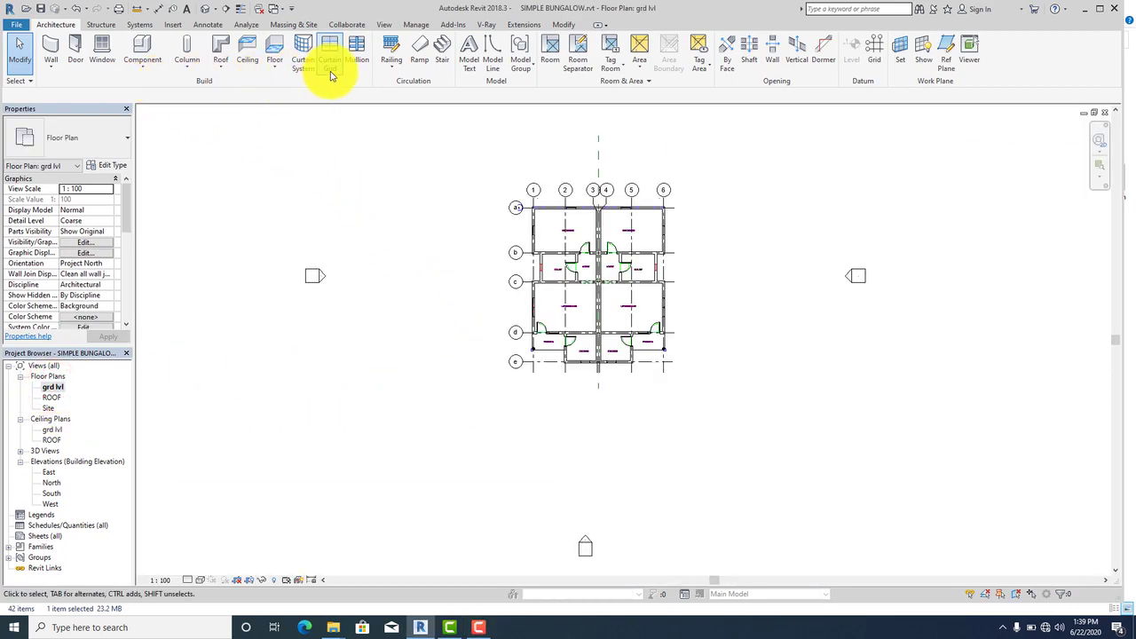
{"action": "left_click", "coordinate": [266, 49]}
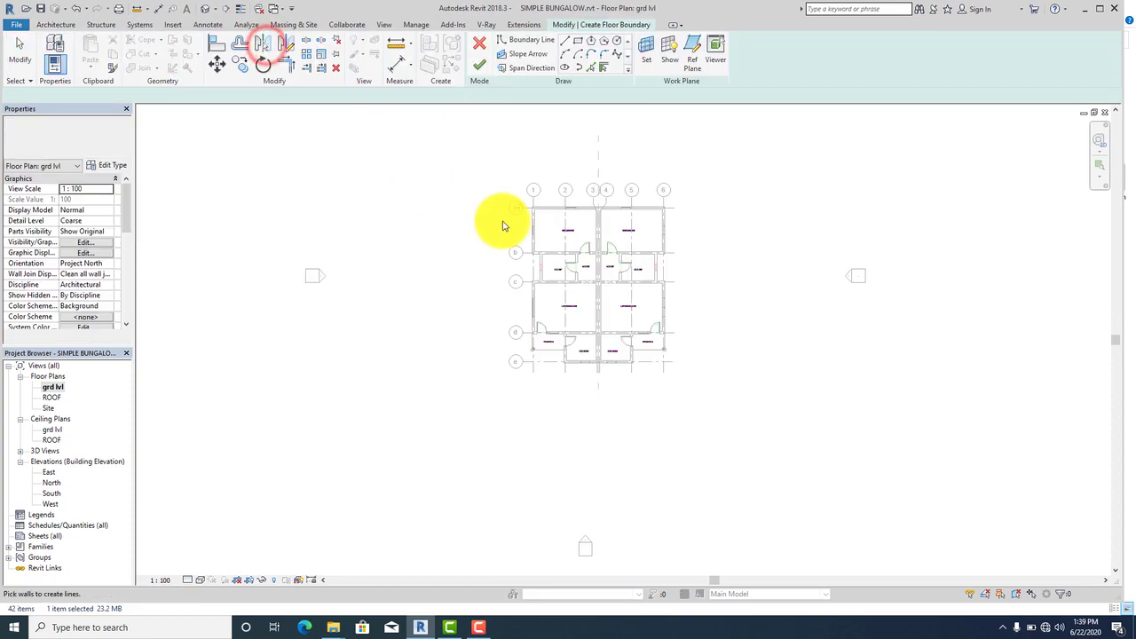
{"action": "left_click", "coordinate": [577, 42]}
{"action": "left_click", "coordinate": [436, 117]}
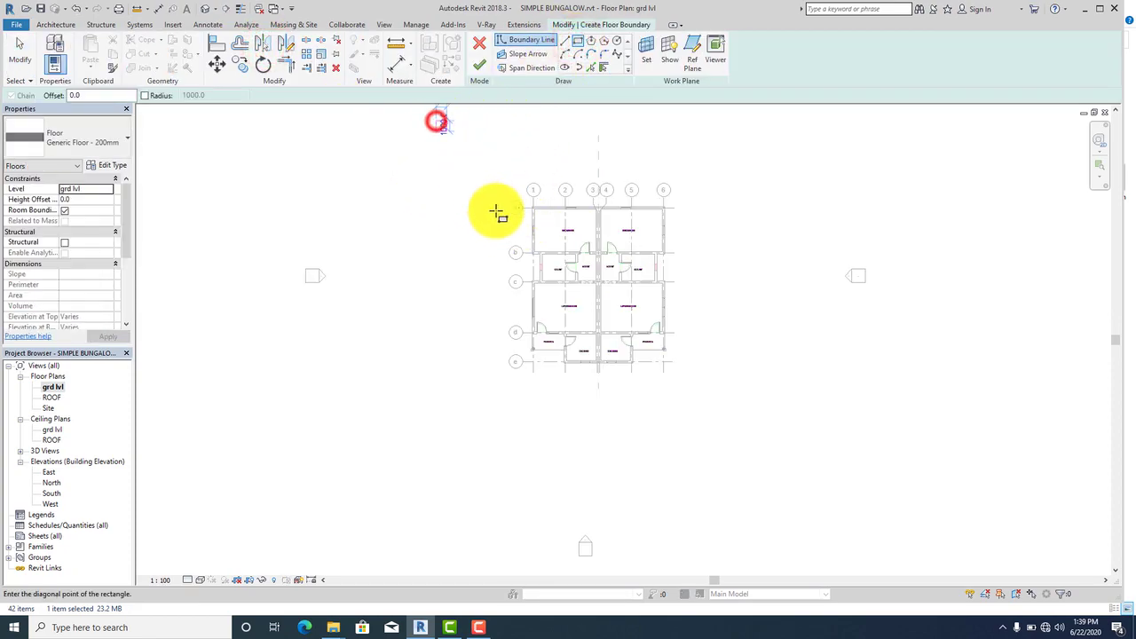
{"action": "left_click", "coordinate": [742, 471]}
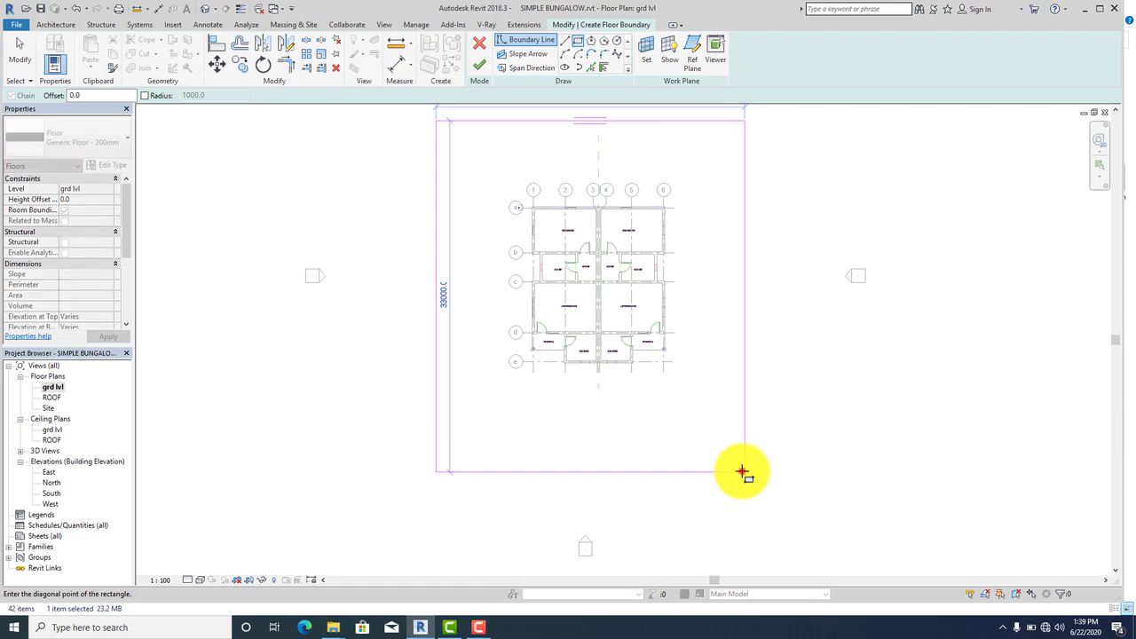
{"action": "left_click", "coordinate": [482, 68]}
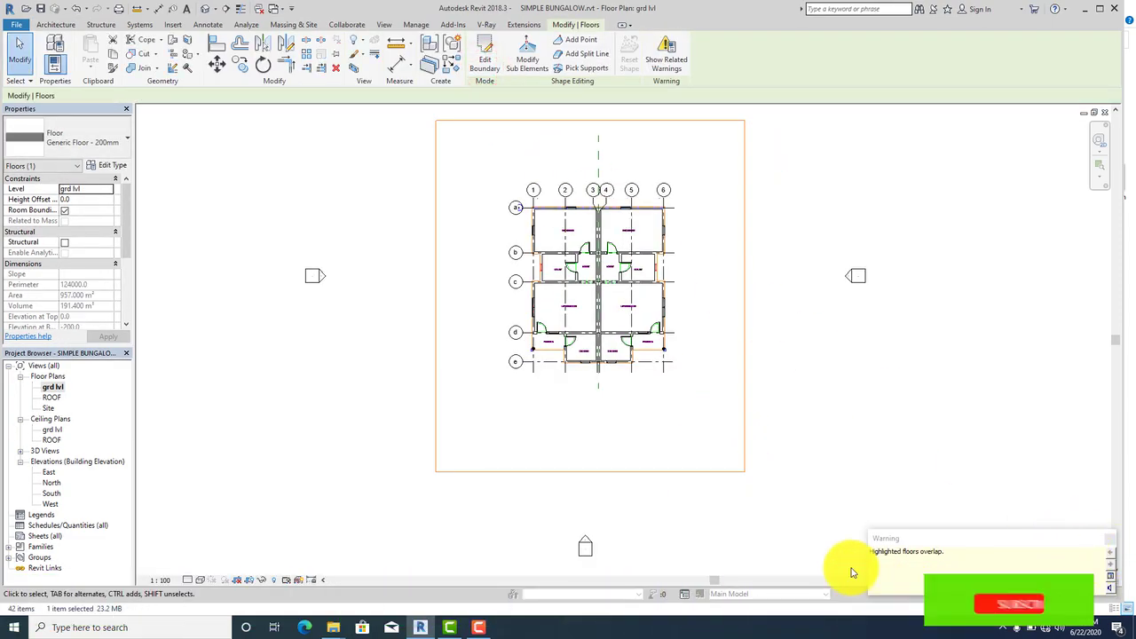
{"action": "left_click", "coordinate": [1111, 540]}
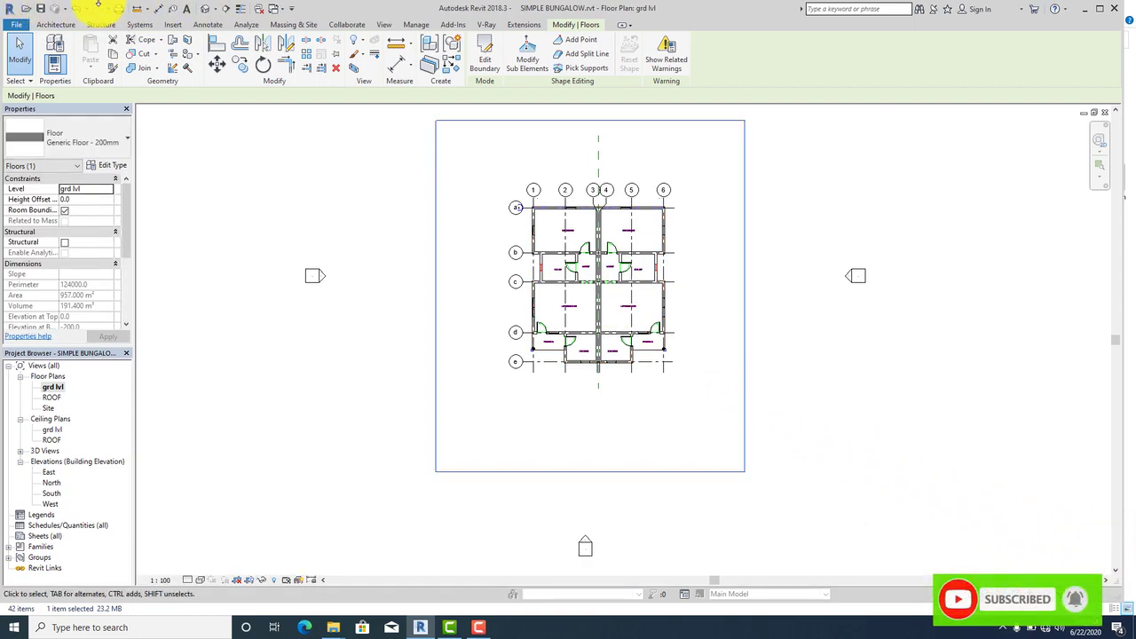
Step: In the 3D view, set the height offset of the large rectangular ground floor slab to -200
{"action": "left_click", "coordinate": [209, 9]}
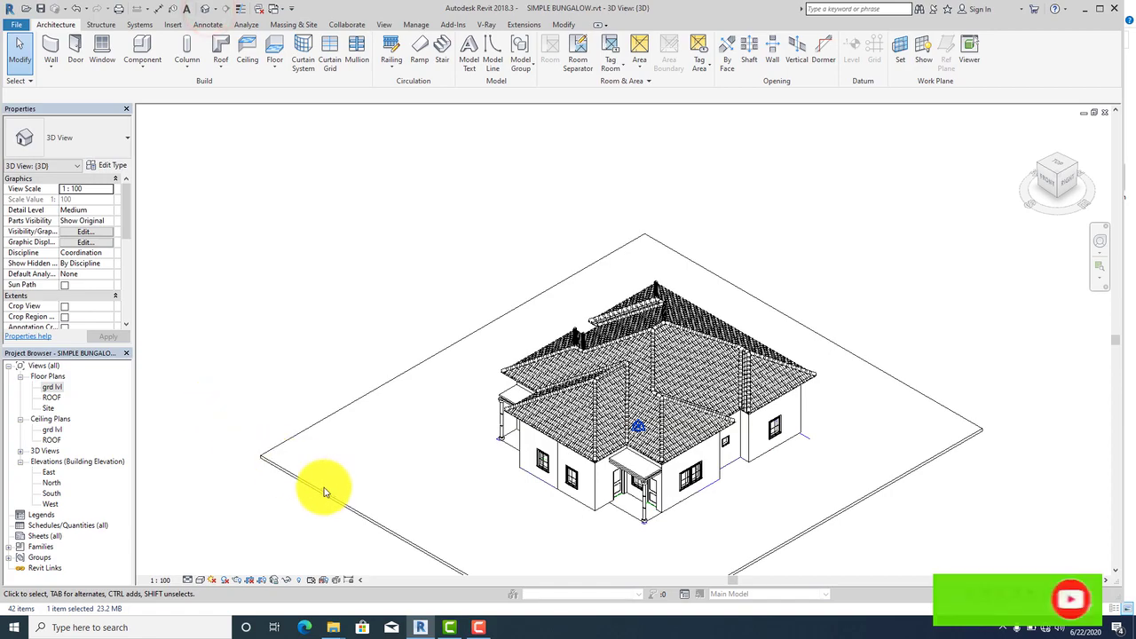
{"action": "left_click", "coordinate": [324, 488]}
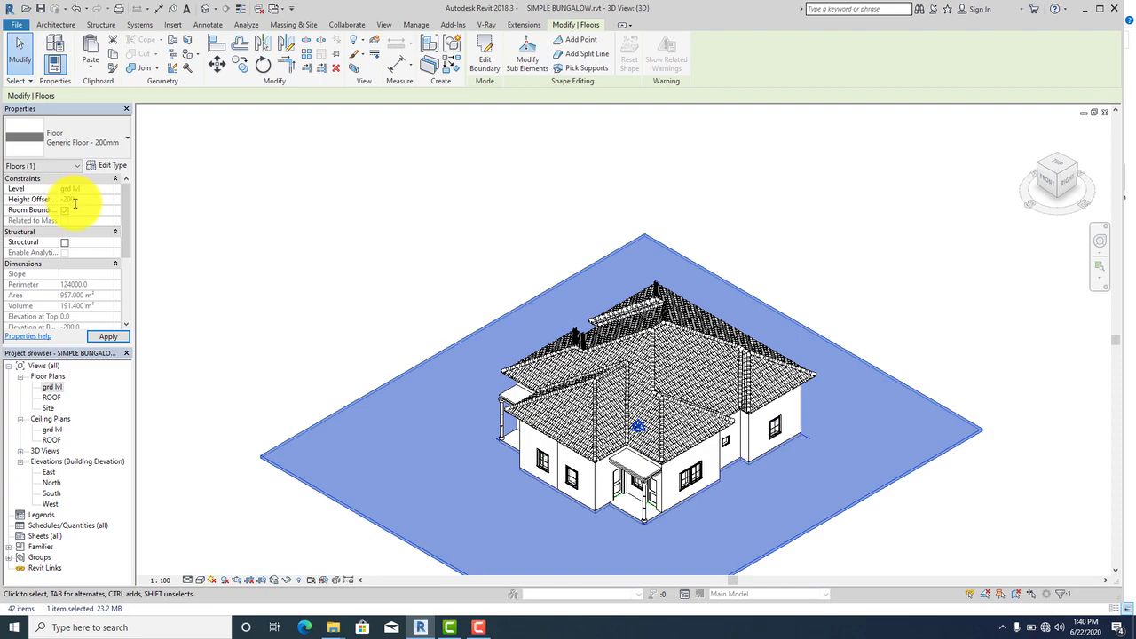
{"action": "left_click", "coordinate": [108, 336]}
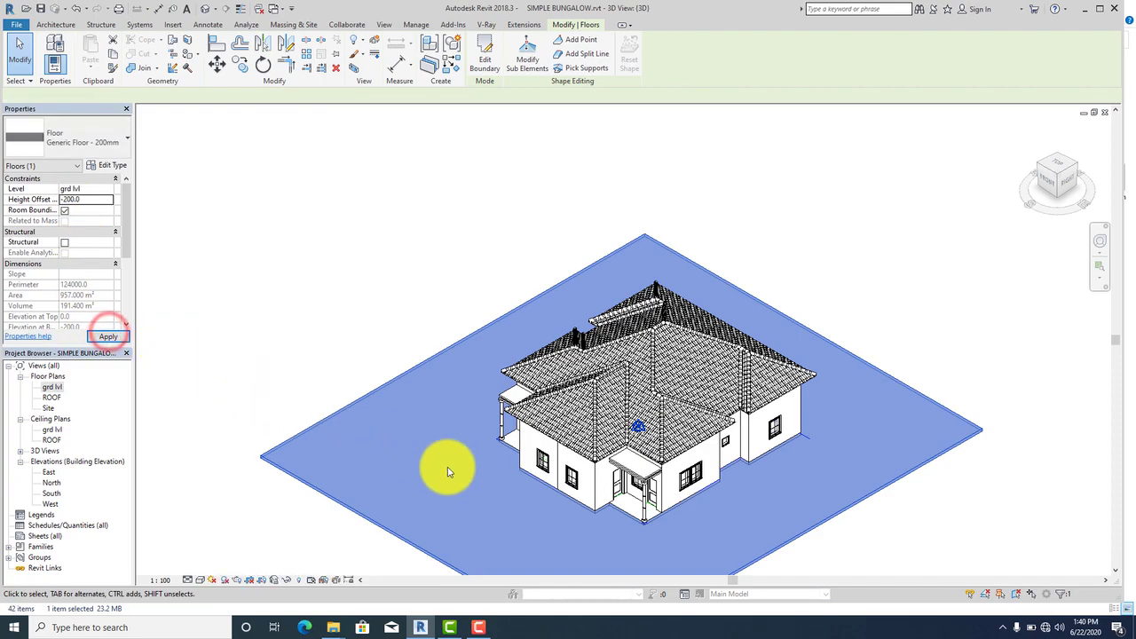
{"action": "scroll", "coordinate": [602, 513], "scroll_direction": "down", "scroll_amount": 5}
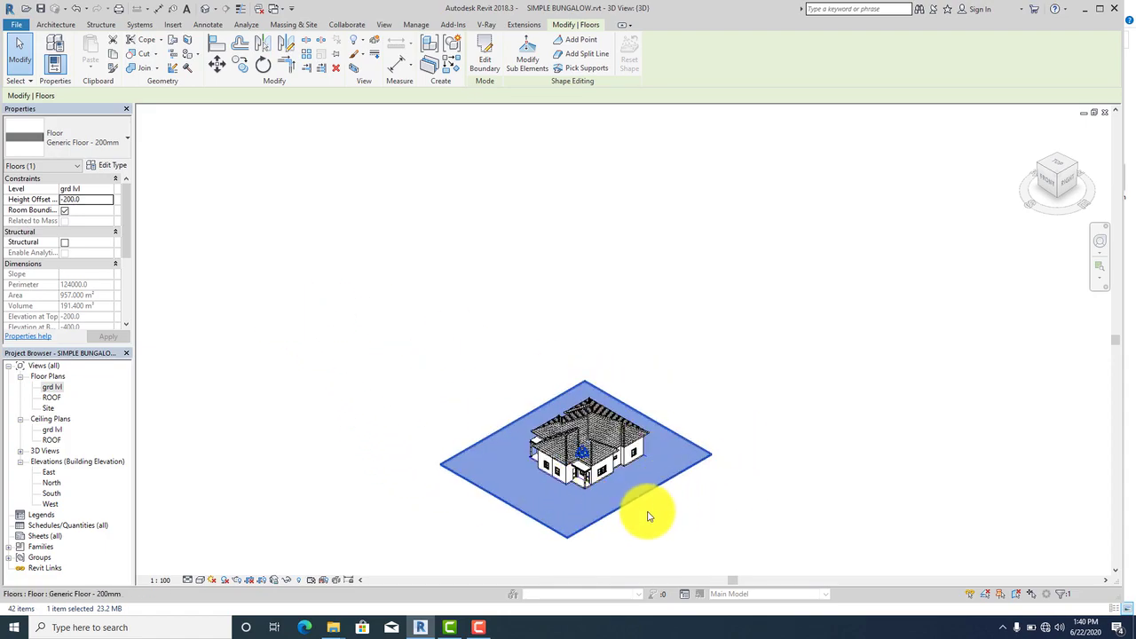
Step: On the grd lvl plan, draw chained Generic - 230mm walls around three sides of the house, sides about 21000 and 22000 mm, and show them in 3D
{"action": "double_click", "coordinate": [53, 387]}
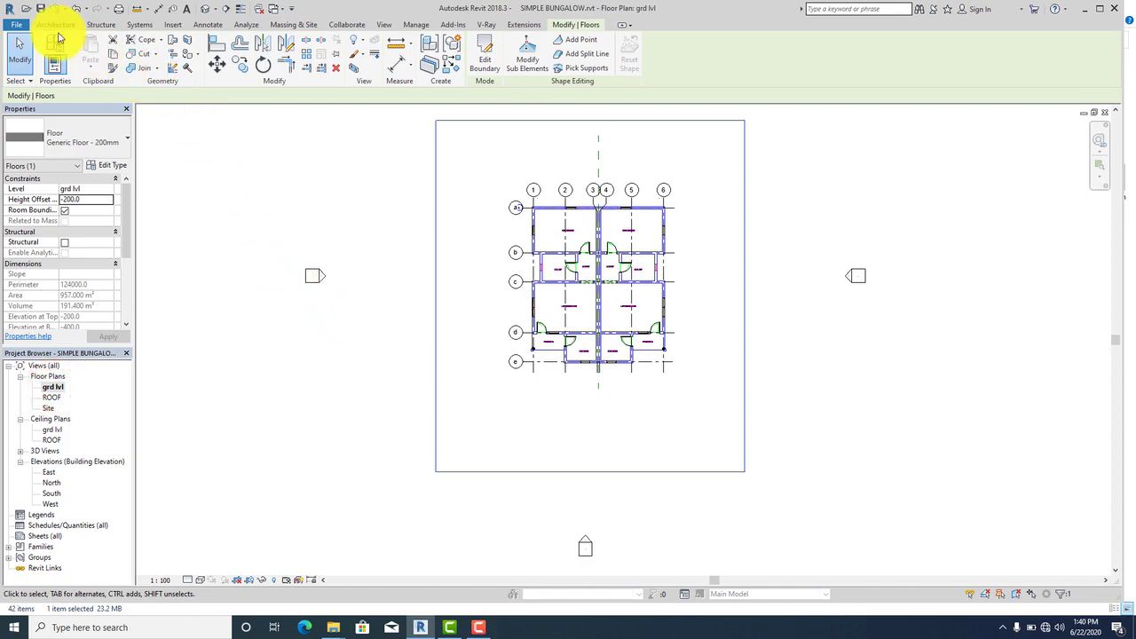
{"action": "left_click", "coordinate": [55, 24]}
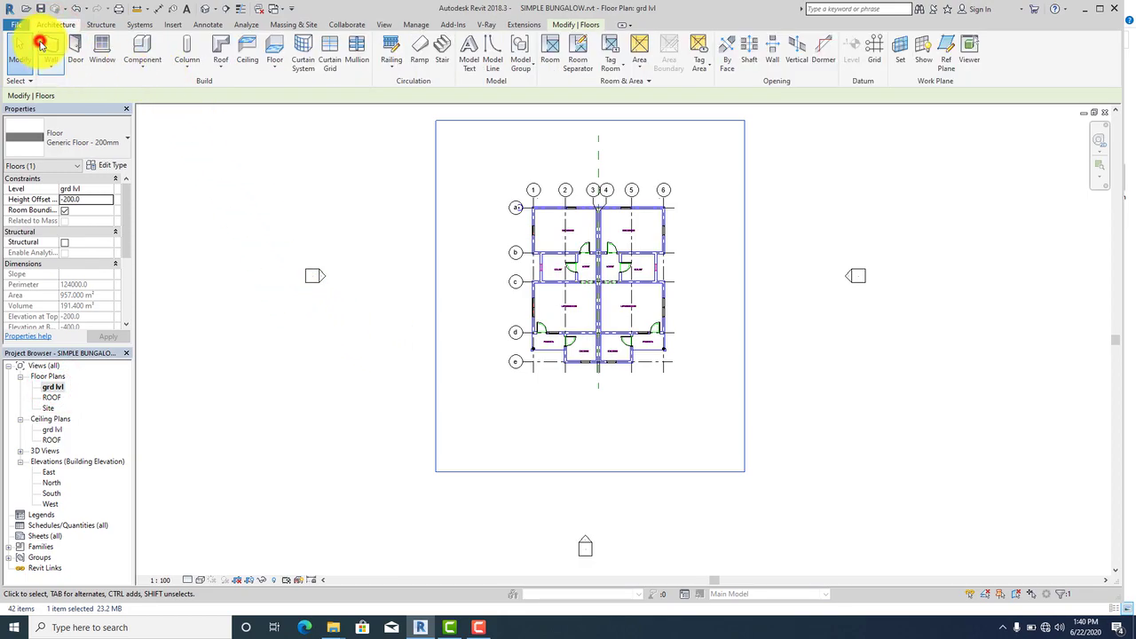
{"action": "left_click", "coordinate": [40, 44]}
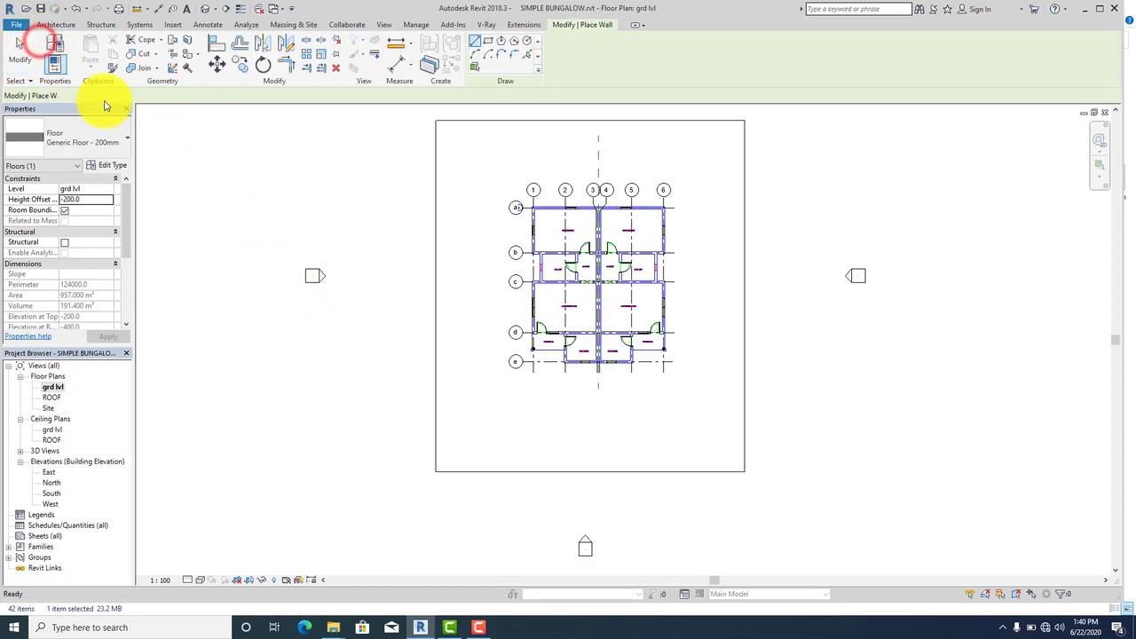
{"action": "left_click", "coordinate": [470, 371]}
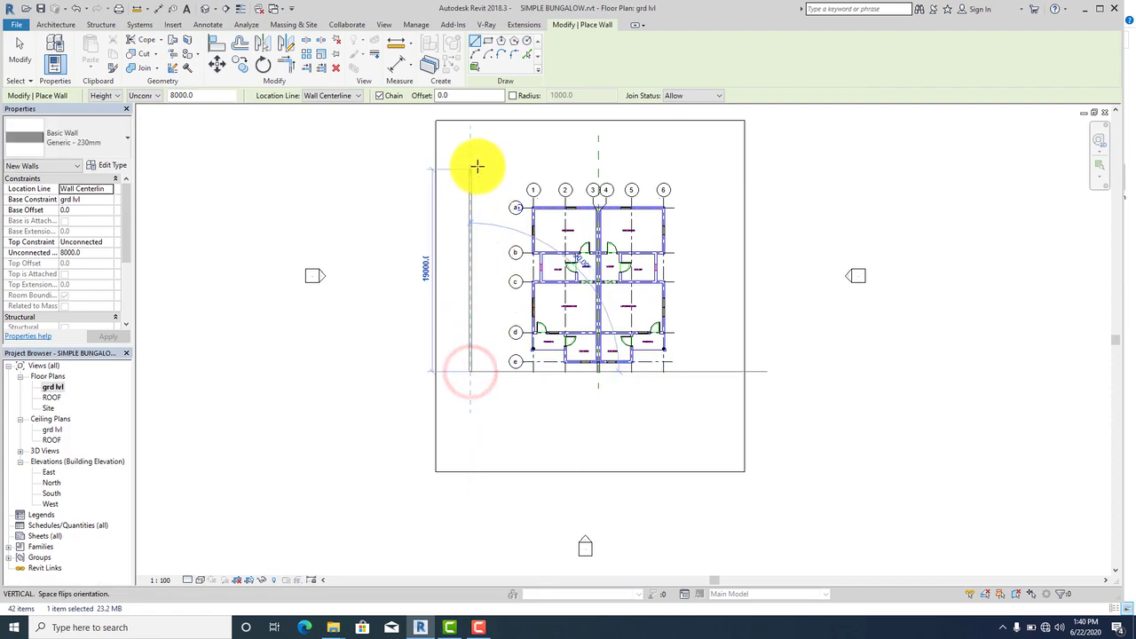
{"action": "left_click", "coordinate": [473, 152]}
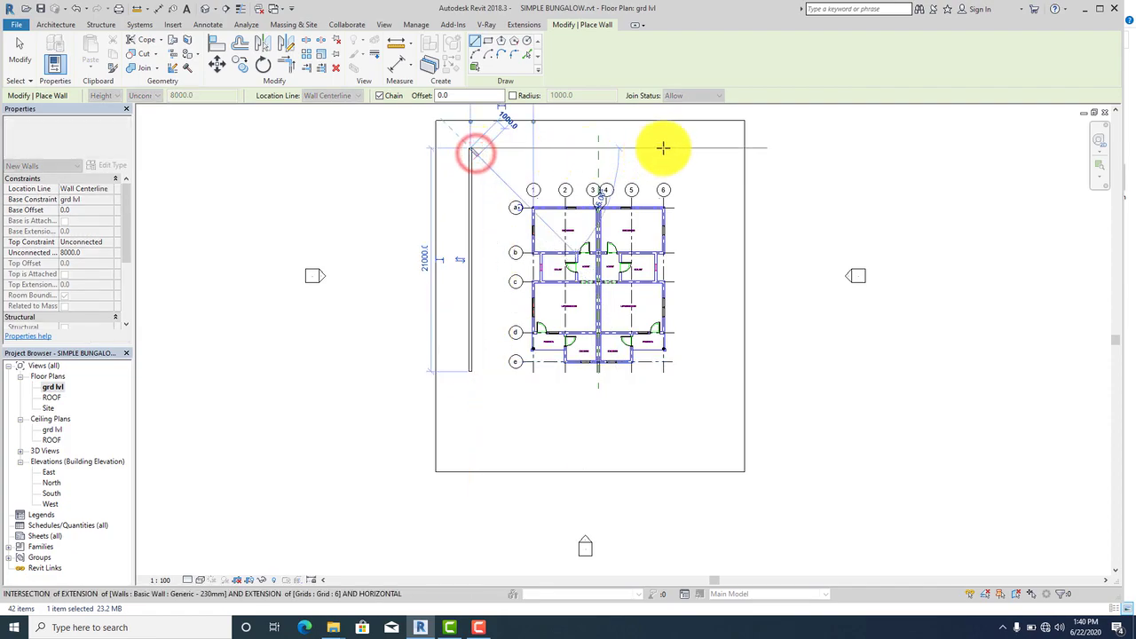
{"action": "left_click", "coordinate": [710, 147]}
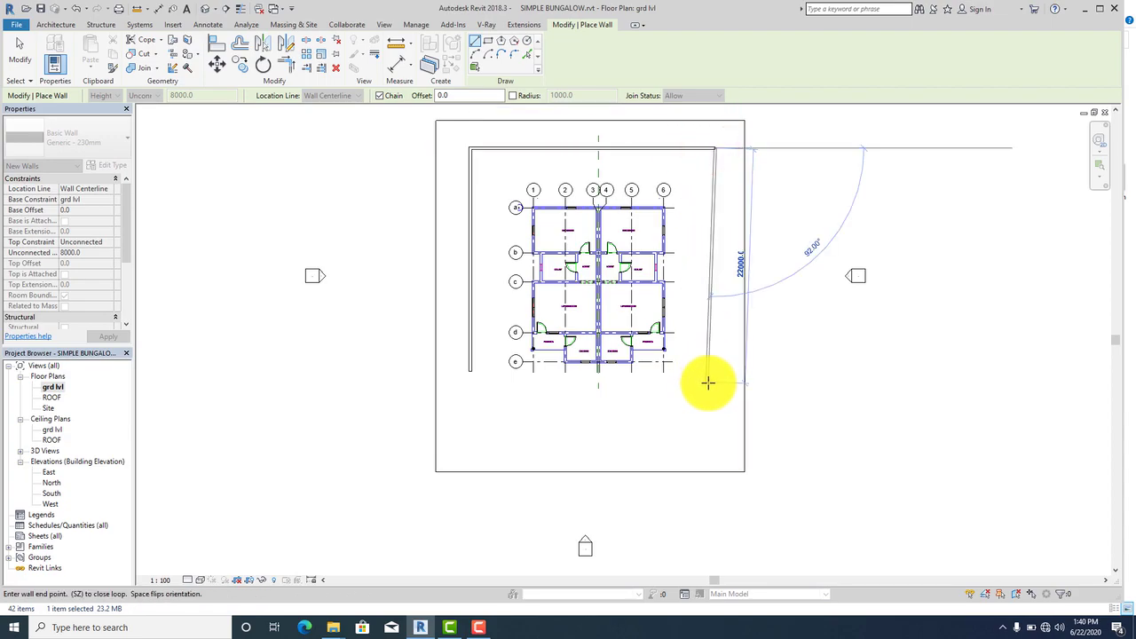
{"action": "left_click", "coordinate": [711, 384]}
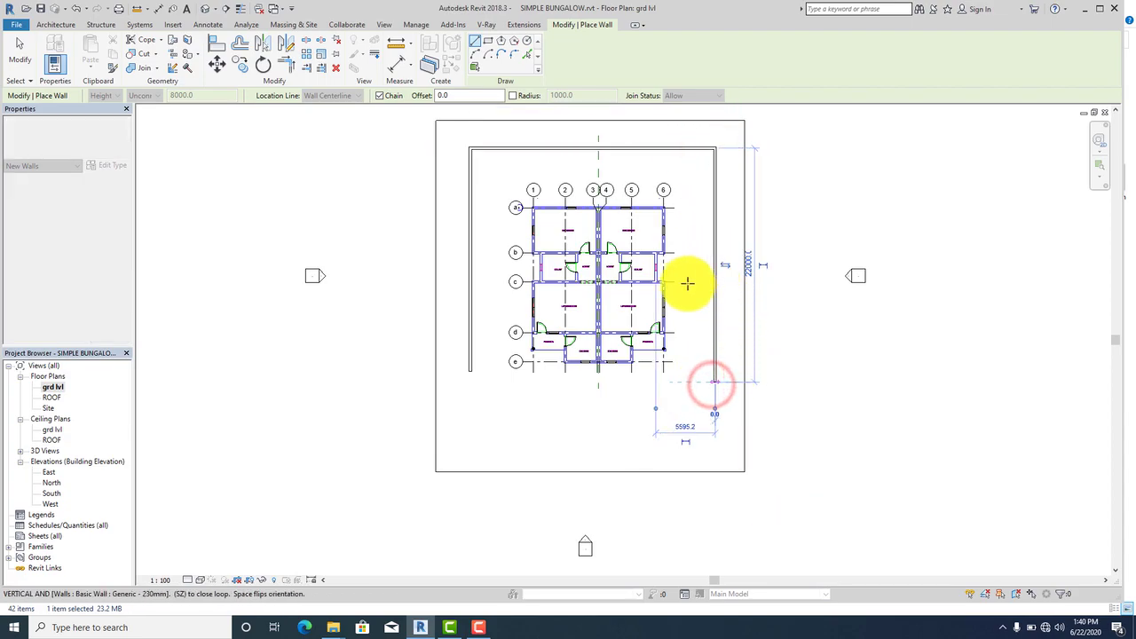
{"action": "key", "text": "Escape"}
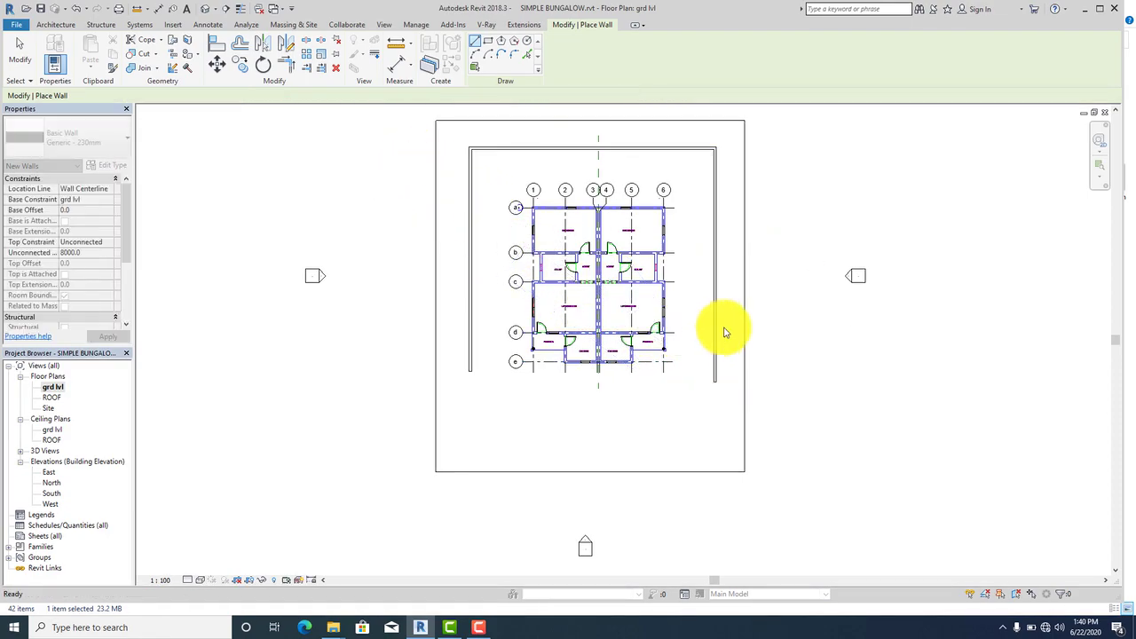
{"action": "left_click", "coordinate": [204, 10]}
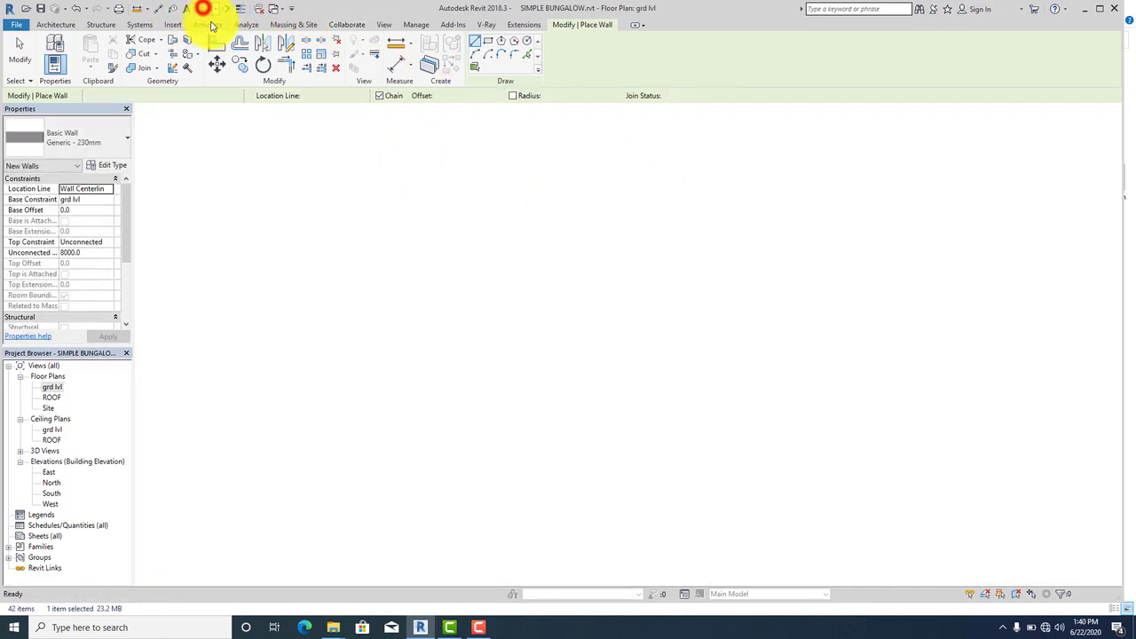
{"action": "scroll", "coordinate": [593, 504], "scroll_direction": "up", "scroll_amount": 2}
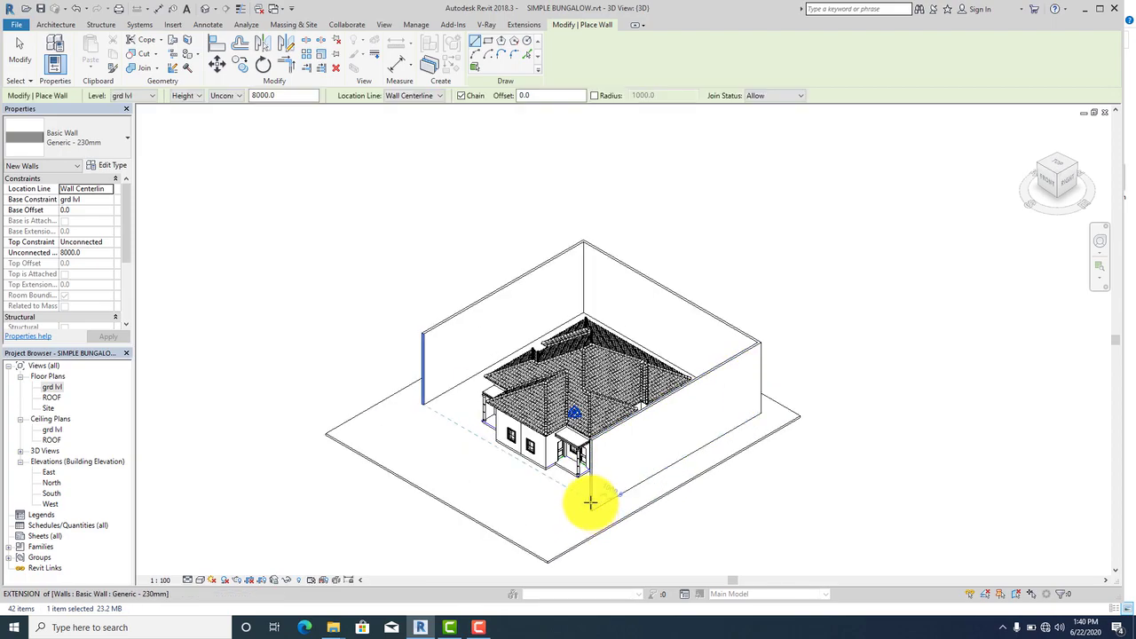
{"action": "key", "text": "Escape"}
{"action": "key", "text": "Escape"}
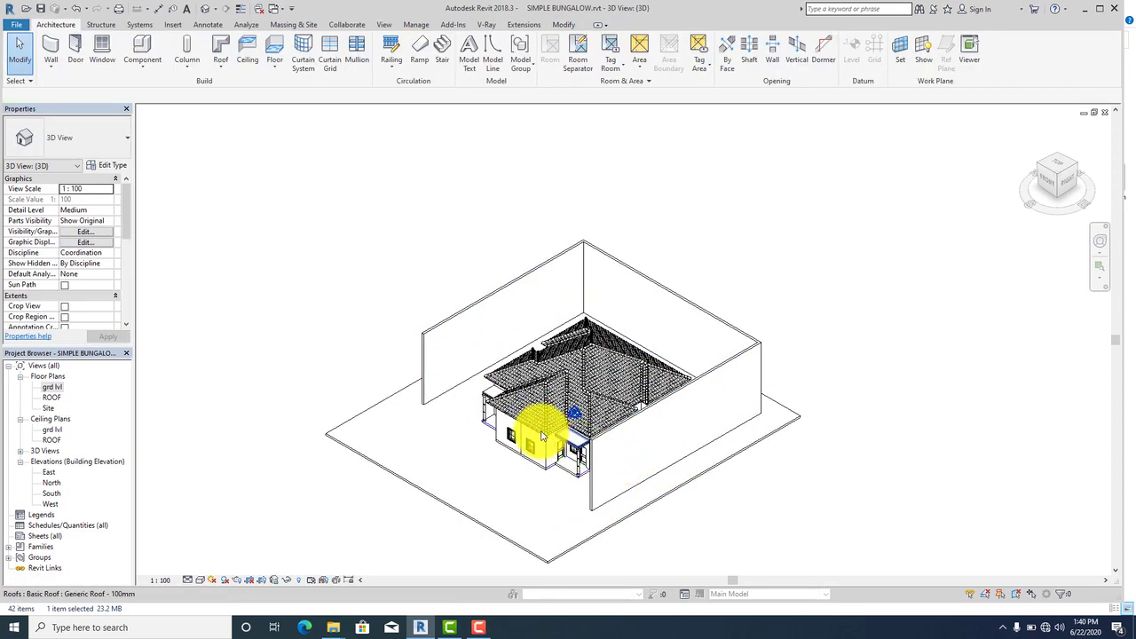
Step: Constrain the tops of the three perimeter walls up to level ROOF and set their base offset to -200
{"action": "scroll", "coordinate": [536, 426], "scroll_direction": "up", "scroll_amount": 2}
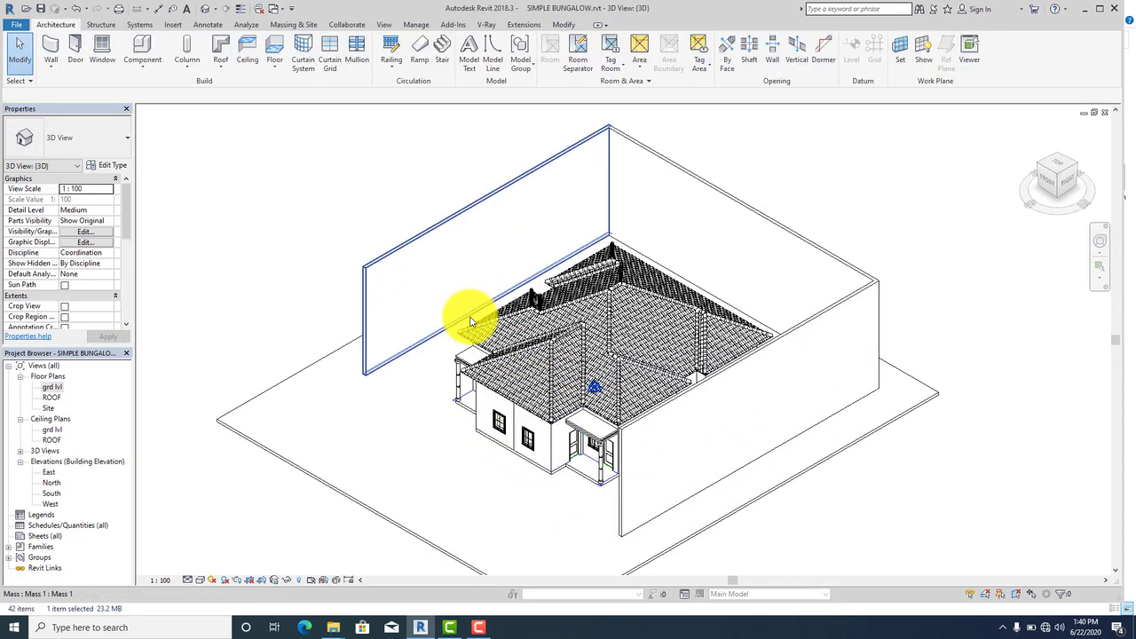
{"action": "left_click", "coordinate": [430, 229]}
{"action": "left_click", "coordinate": [728, 193], "text": "ctrl"}
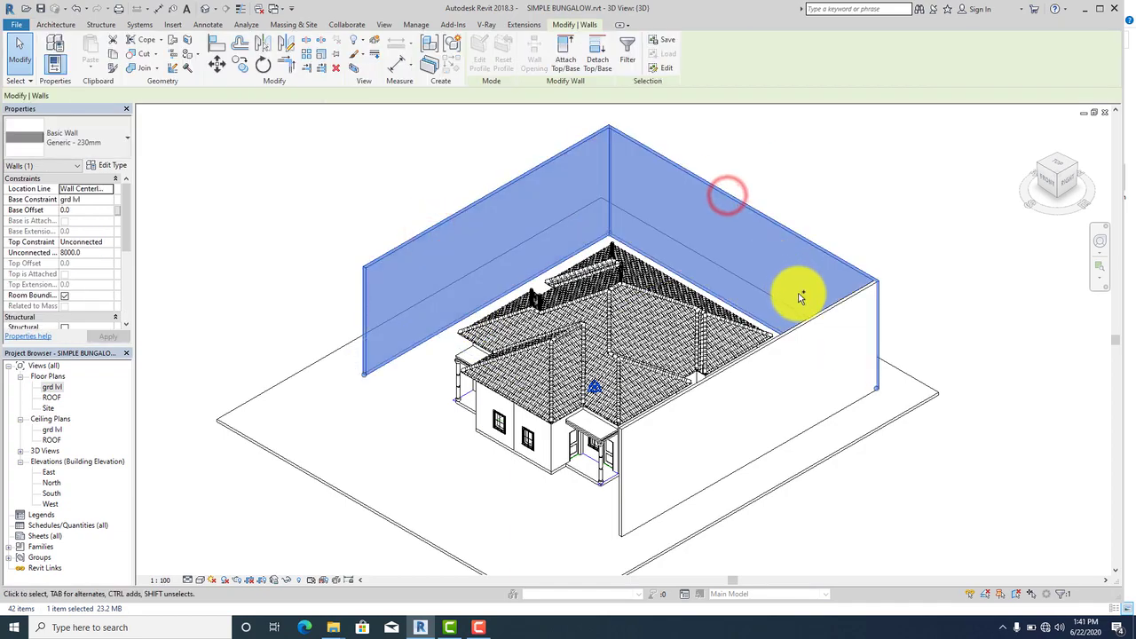
{"action": "left_click", "coordinate": [815, 321], "text": "ctrl"}
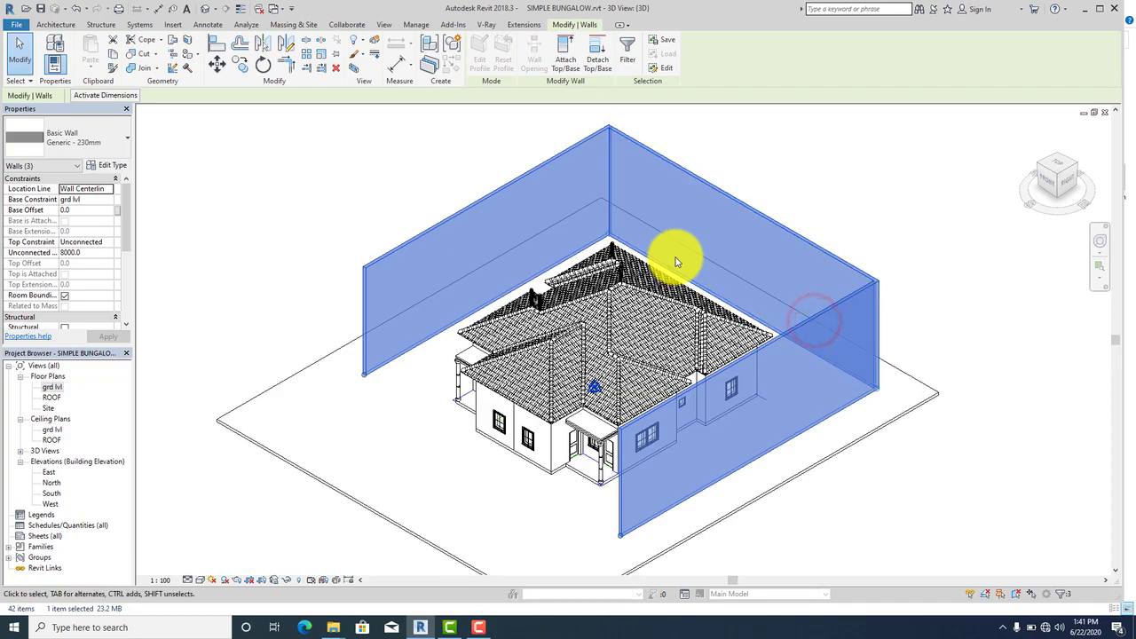
{"action": "left_click", "coordinate": [103, 245]}
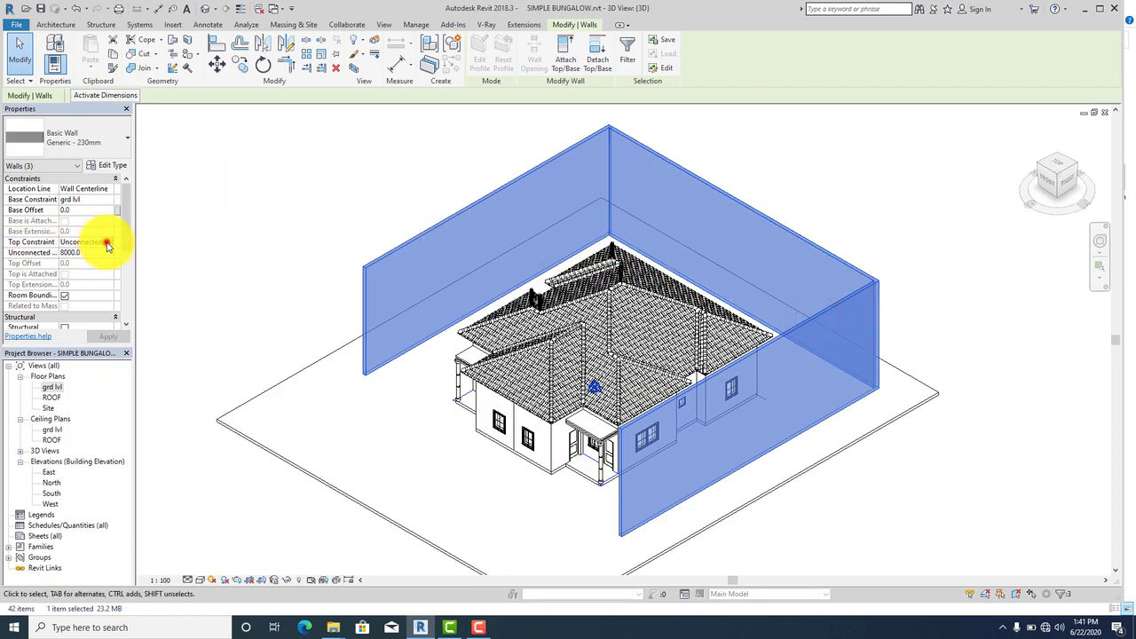
{"action": "left_click", "coordinate": [107, 242]}
{"action": "left_click", "coordinate": [110, 270]}
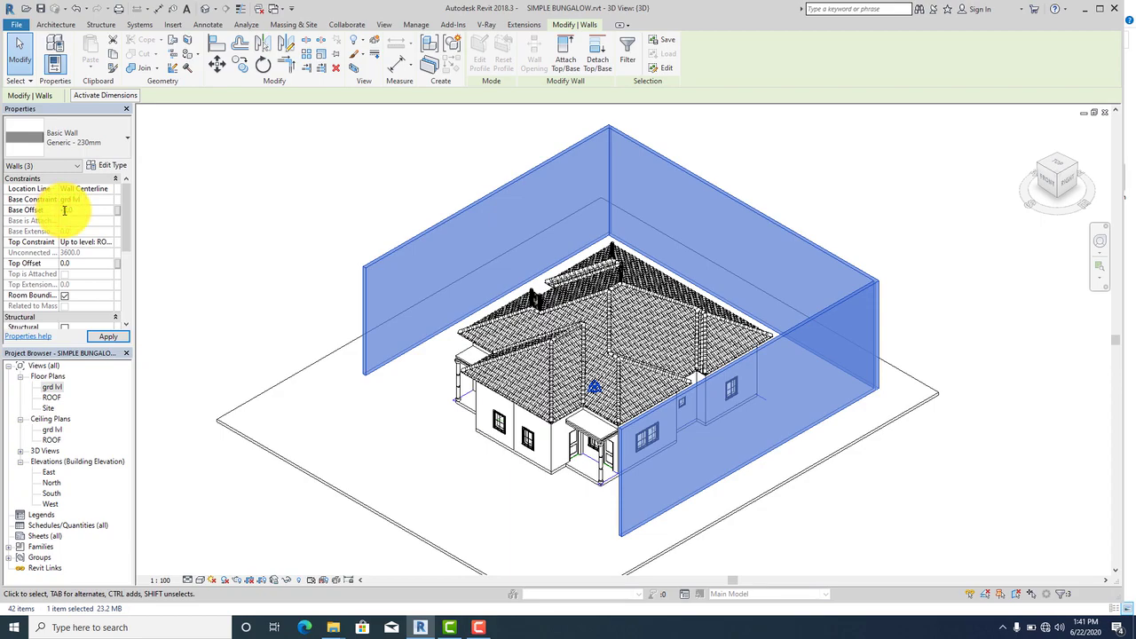
{"action": "left_click", "coordinate": [97, 330]}
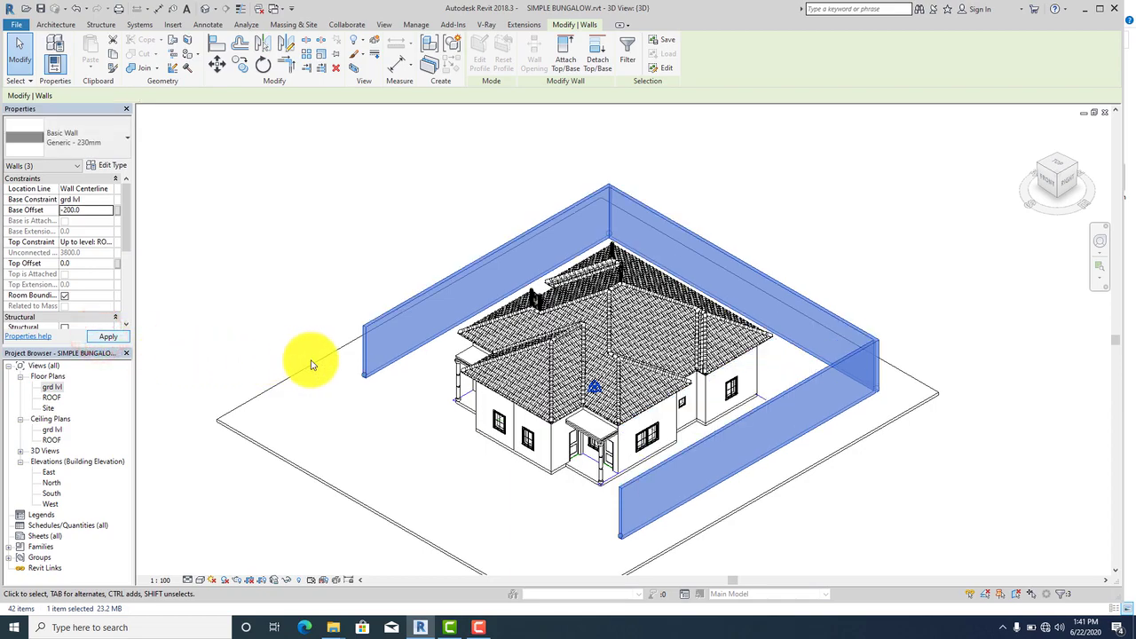
{"action": "scroll", "coordinate": [364, 519], "scroll_direction": "up", "scroll_amount": 1}
{"action": "scroll", "coordinate": [364, 519], "scroll_direction": "down", "scroll_amount": 1}
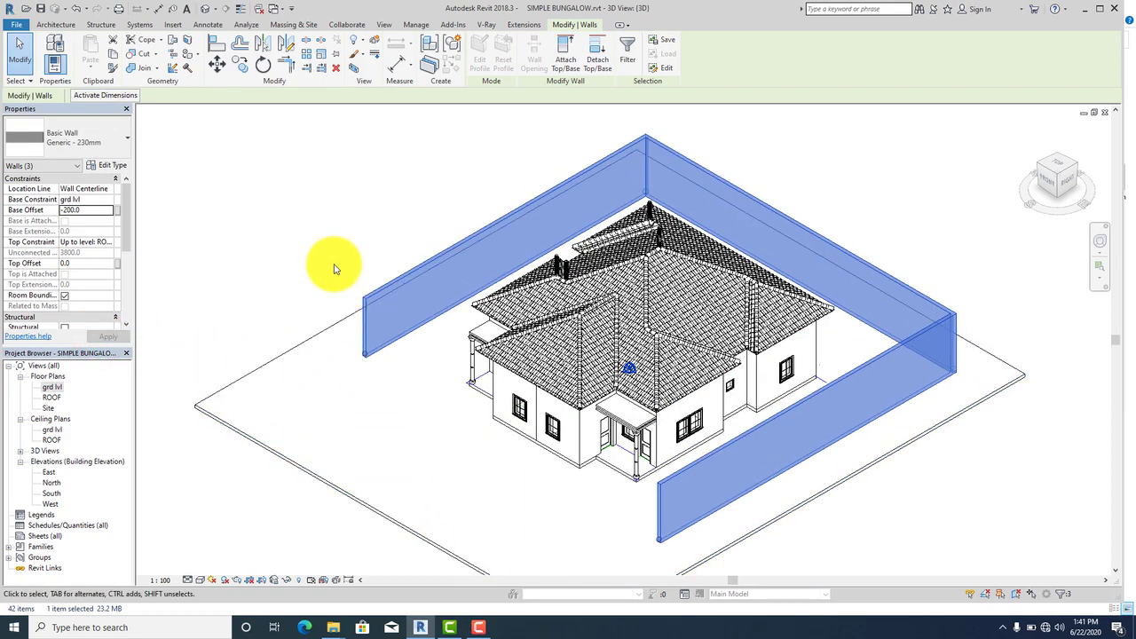
{"action": "scroll", "coordinate": [624, 424], "scroll_direction": "up", "scroll_amount": 1}
{"action": "left_click", "coordinate": [343, 236]}
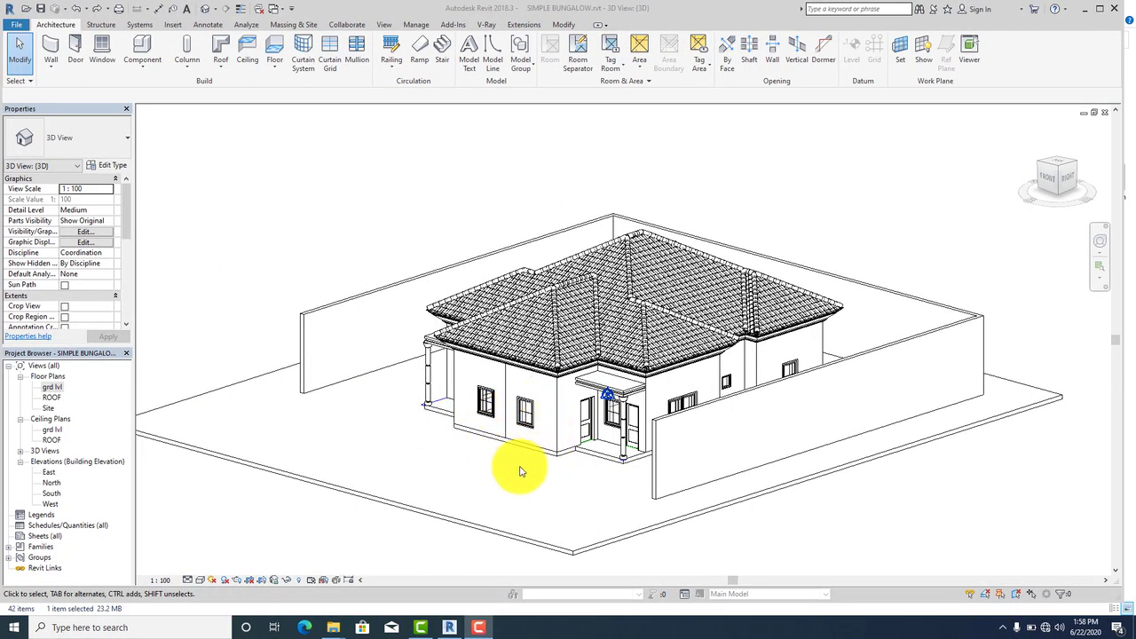
Step: Change the 3D view's visual style so that model surfaces display in their material colours
{"action": "scroll", "coordinate": [515, 466], "scroll_direction": "up", "scroll_amount": 1}
{"action": "scroll", "coordinate": [544, 452], "scroll_direction": "down", "scroll_amount": 1}
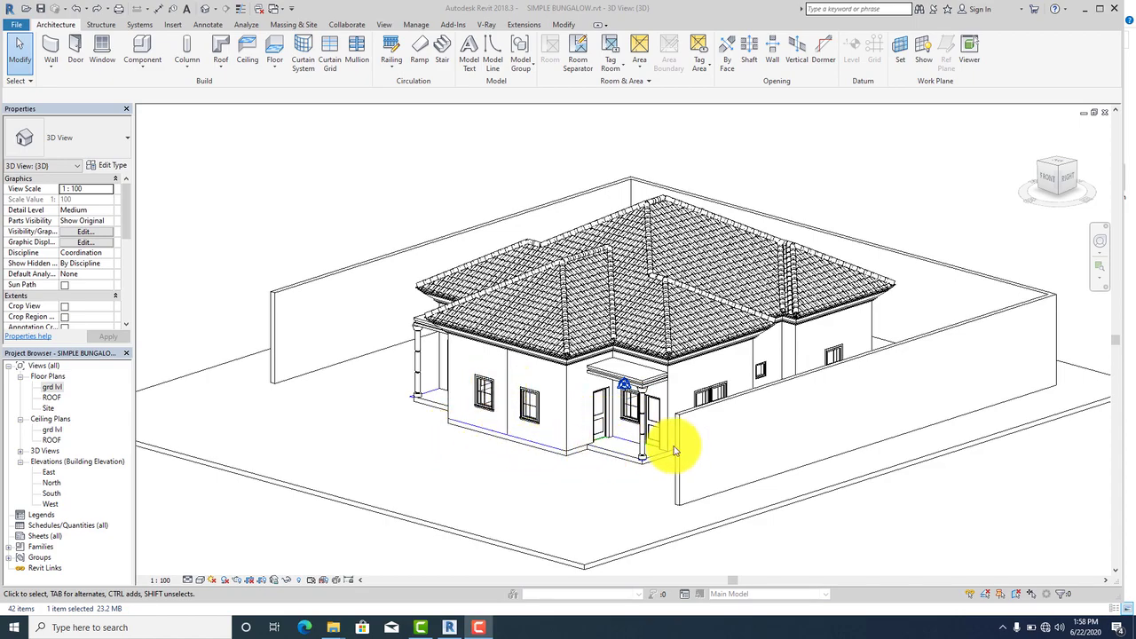
{"action": "left_click", "coordinate": [197, 581]}
{"action": "left_click", "coordinate": [215, 543]}
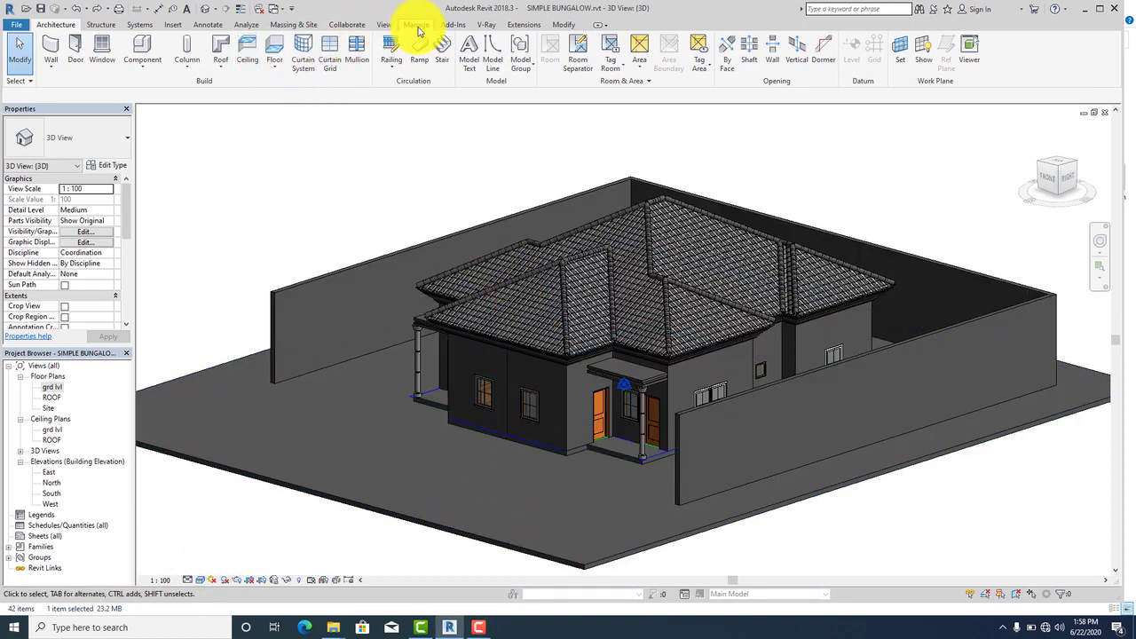
Step: Create a new project material and rename it "wall"
{"action": "left_click", "coordinate": [417, 27]}
{"action": "left_click", "coordinate": [52, 53]}
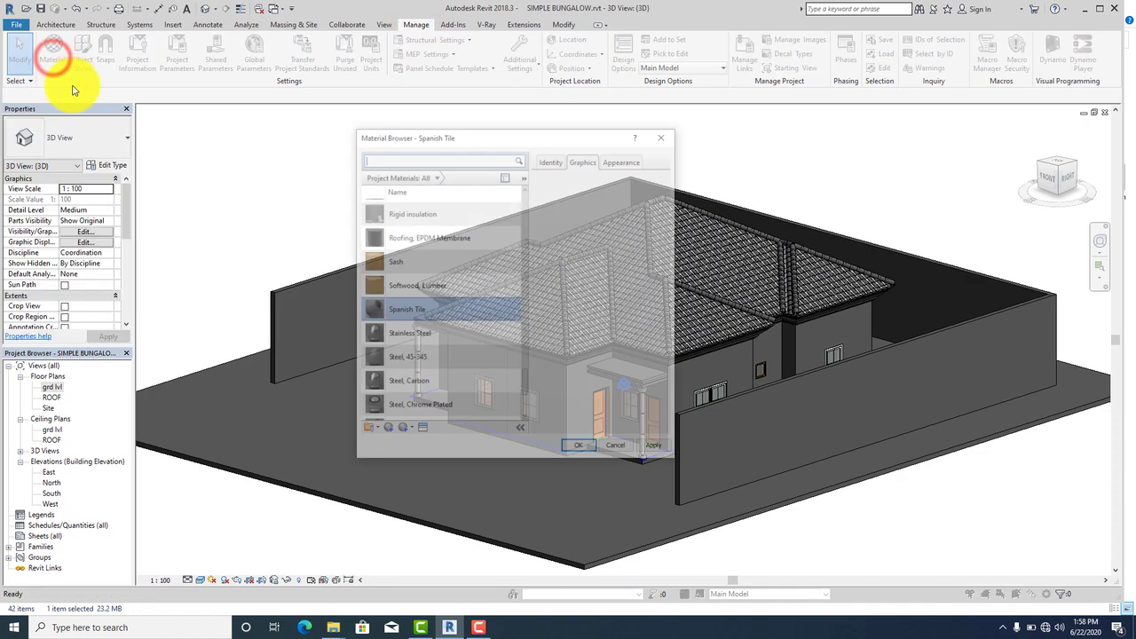
{"action": "left_click", "coordinate": [388, 432]}
{"action": "left_click", "coordinate": [395, 441]}
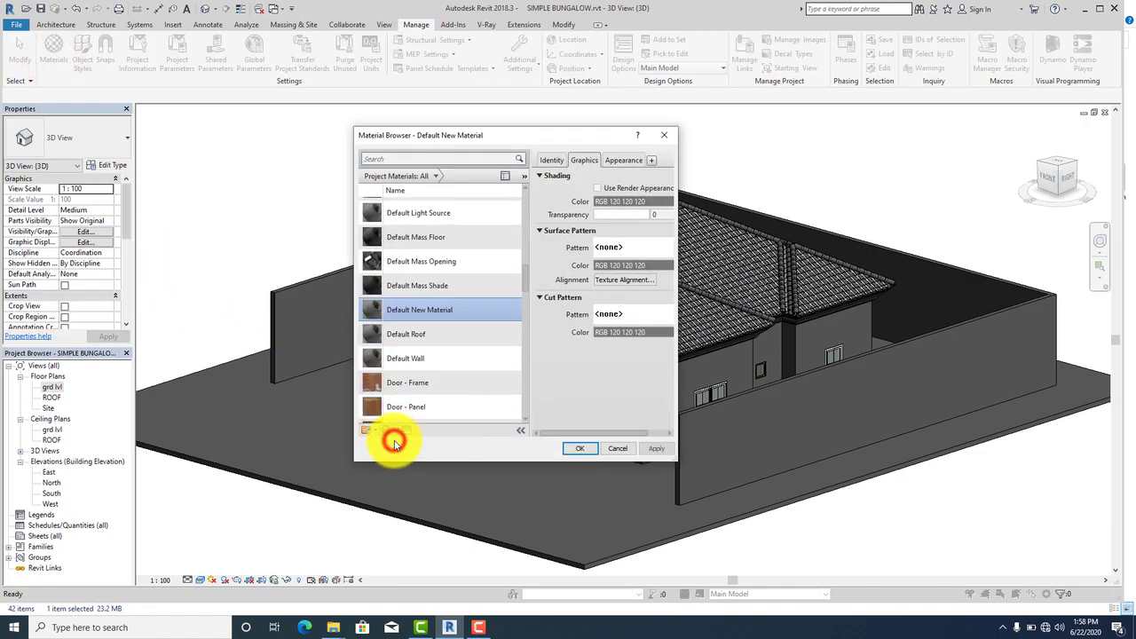
{"action": "right_click", "coordinate": [411, 308]}
{"action": "left_click", "coordinate": [437, 356]}
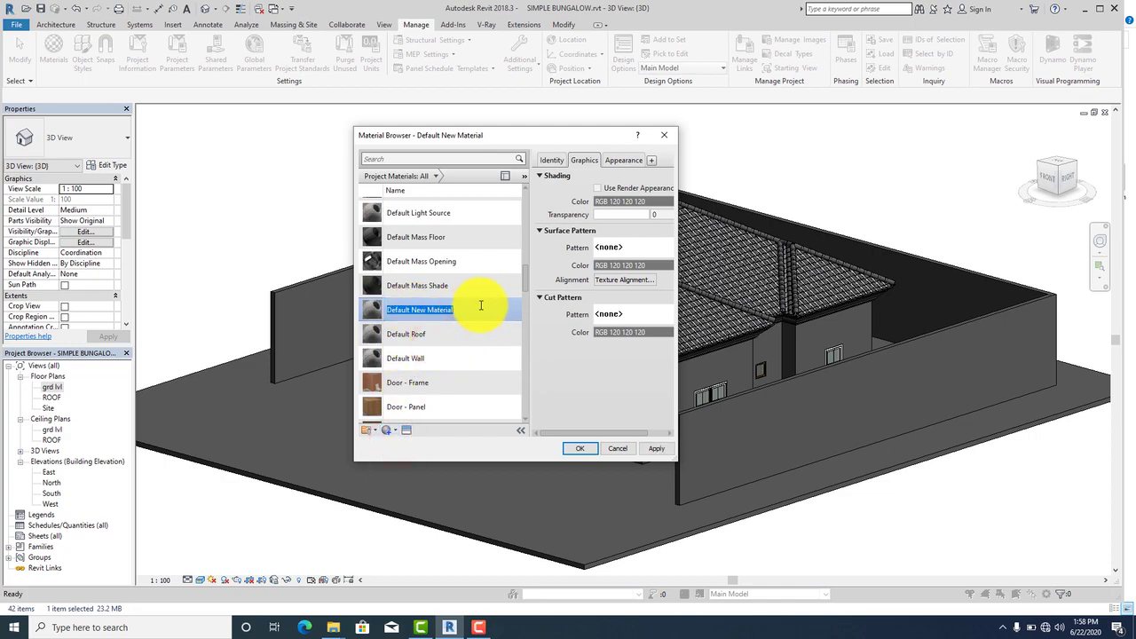
{"action": "type", "text": "wall"}
{"action": "left_click", "coordinate": [569, 360]}
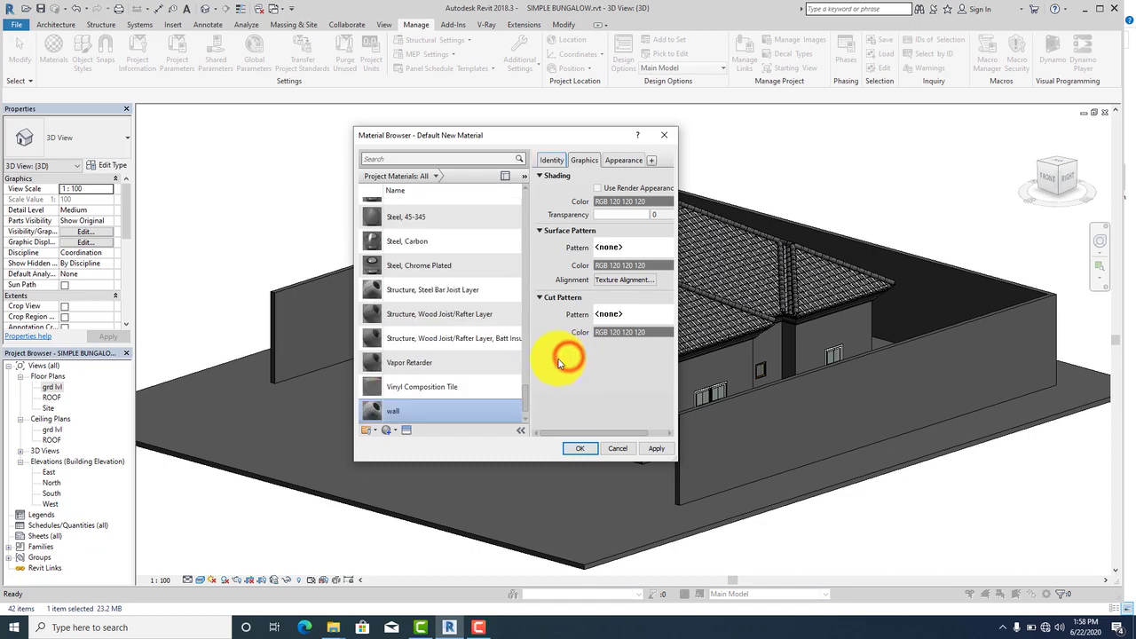
Step: Replace the "wall" material's appearance asset with the "Fine - White" stucco found by searching for "white", and apply it
{"action": "left_click", "coordinate": [621, 160]}
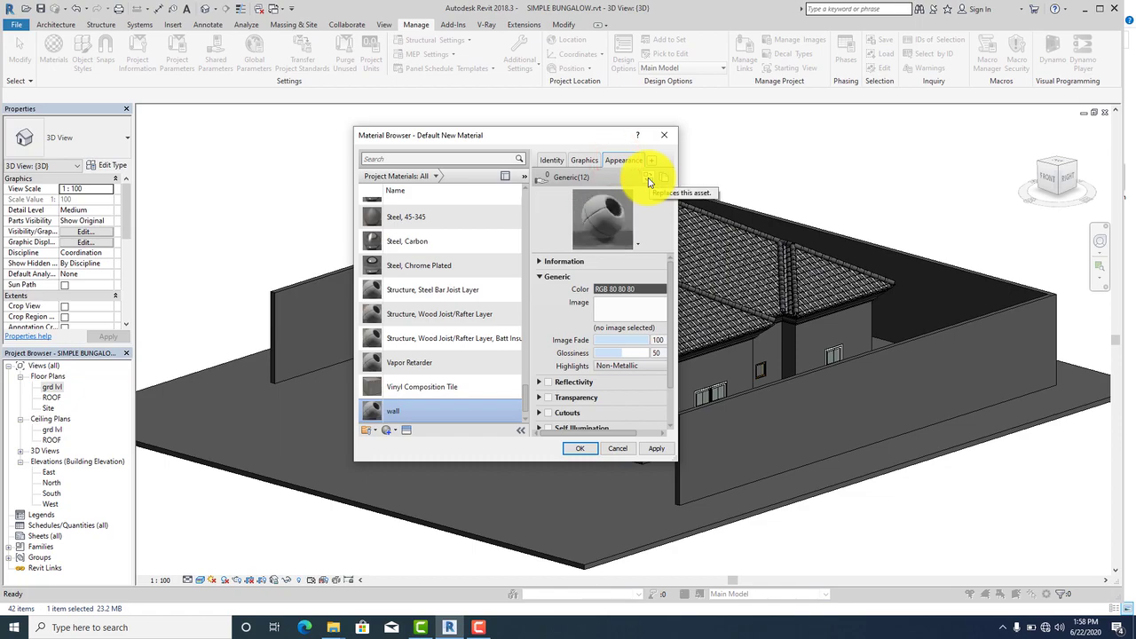
{"action": "left_click", "coordinate": [648, 177]}
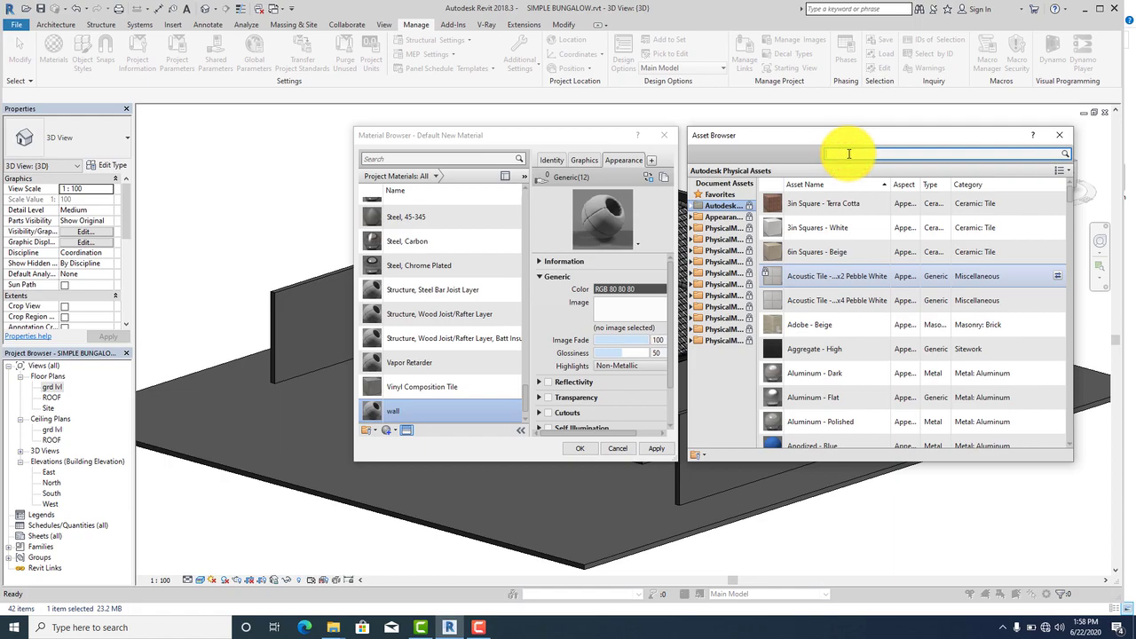
{"action": "type", "text": "w"}
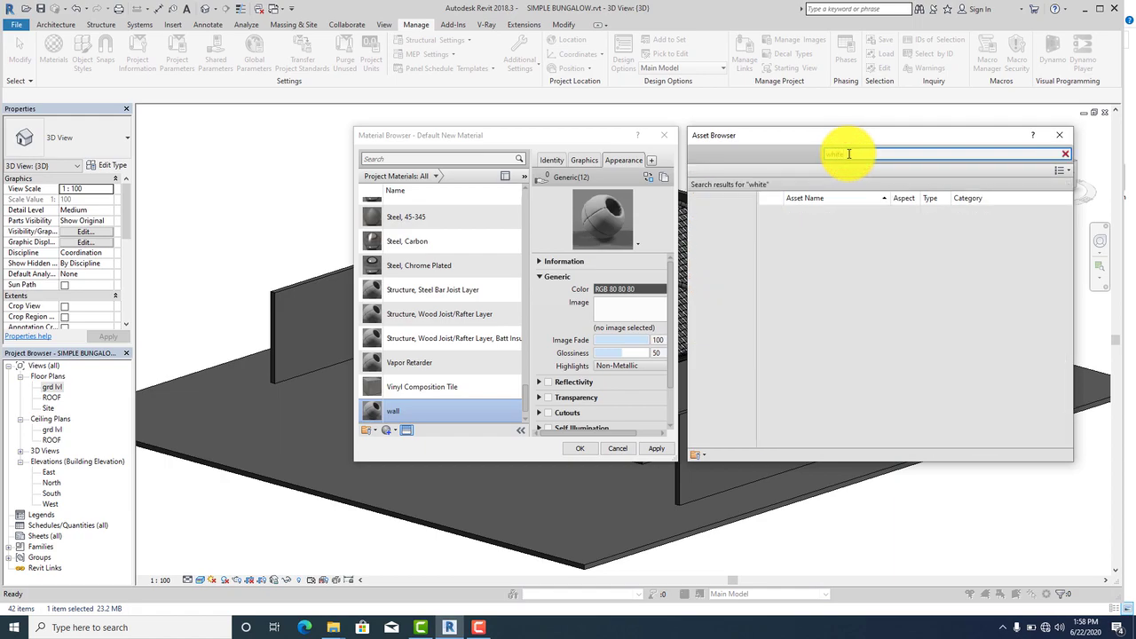
{"action": "type", "text": "hite"}
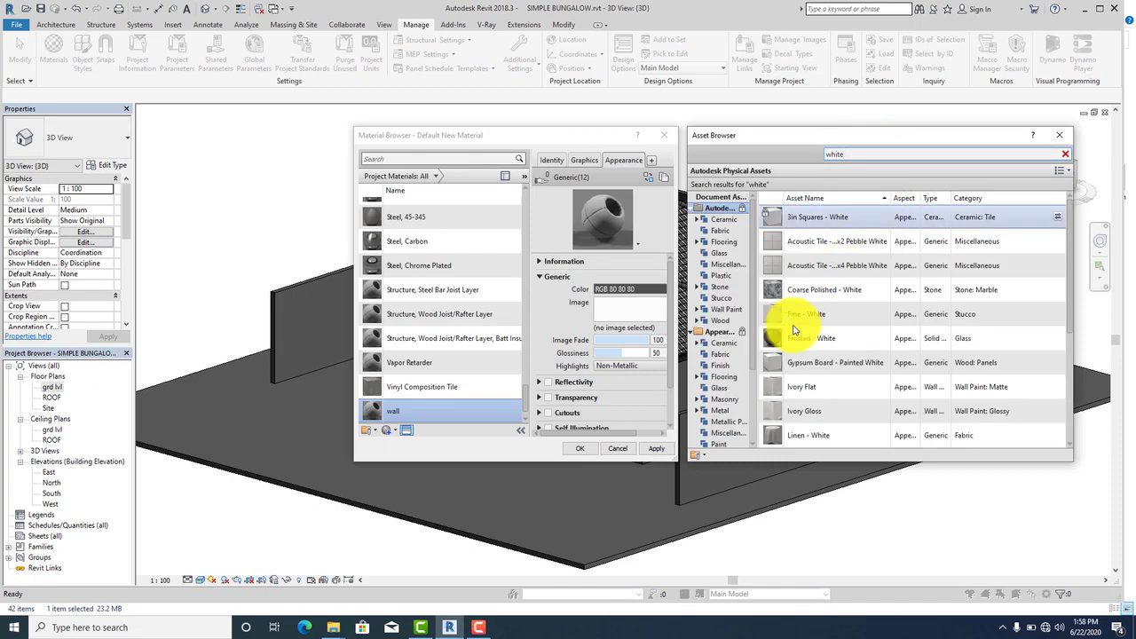
{"action": "left_click", "coordinate": [1056, 316]}
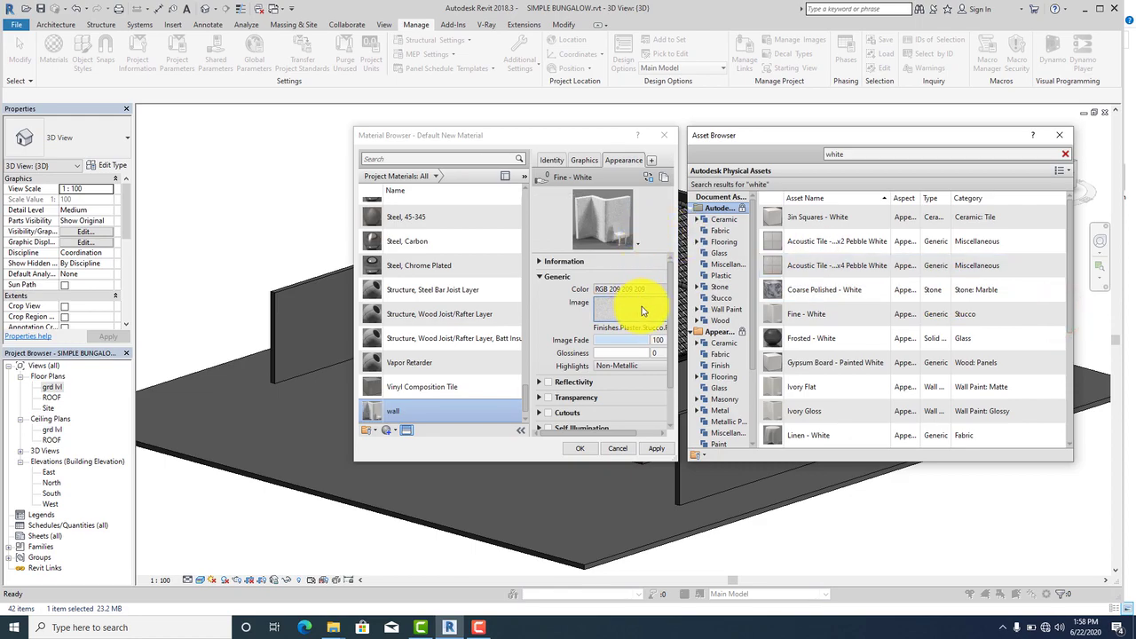
{"action": "left_click", "coordinate": [656, 449]}
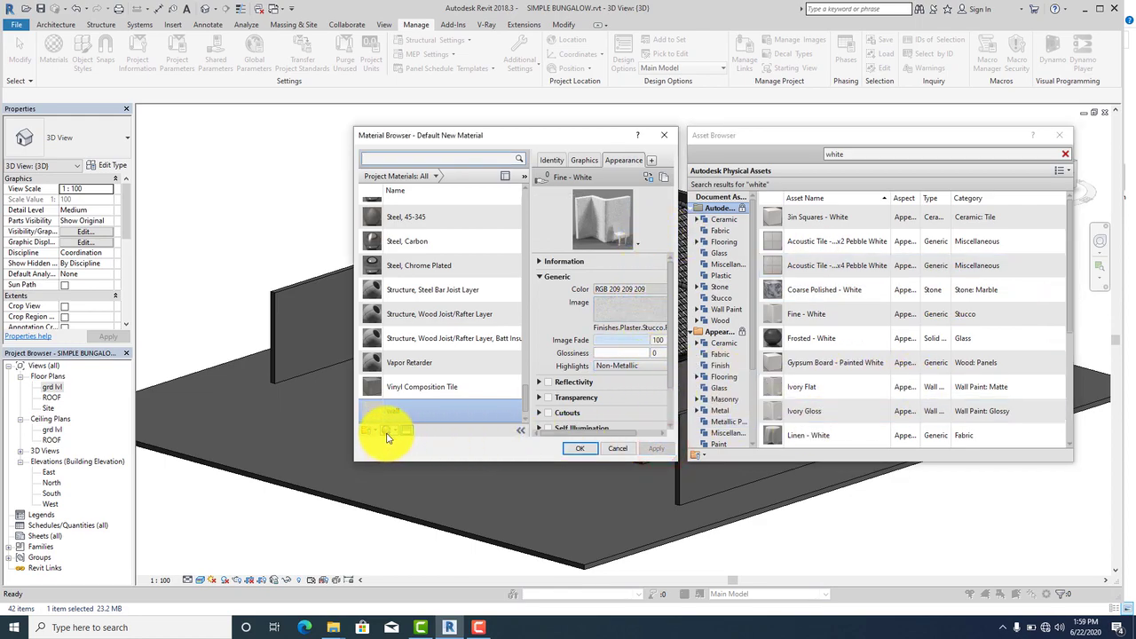
Step: Create another new project material and rename it "floor 1"
{"action": "scroll", "coordinate": [432, 373], "scroll_direction": "down", "scroll_amount": 1}
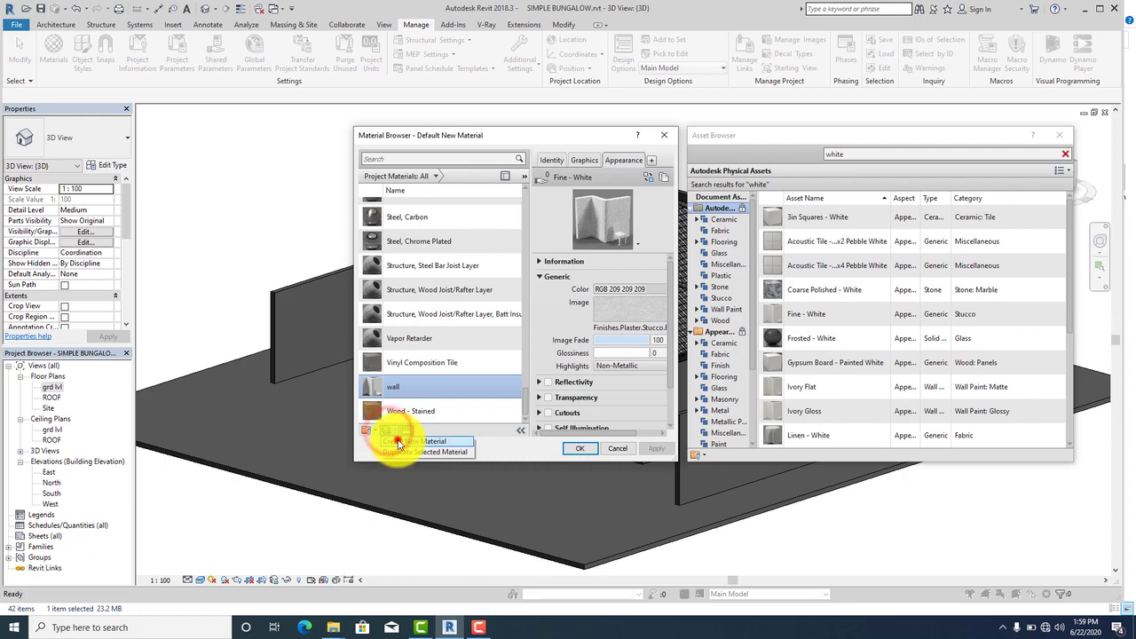
{"action": "left_click", "coordinate": [417, 441]}
{"action": "right_click", "coordinate": [431, 291]}
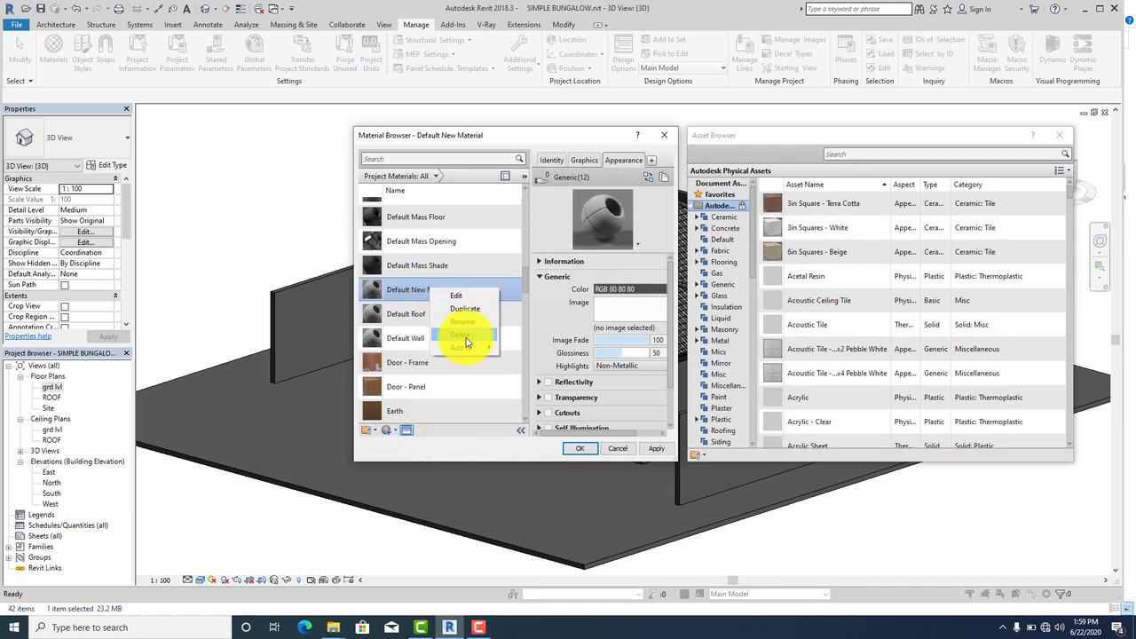
{"action": "left_click", "coordinate": [470, 329]}
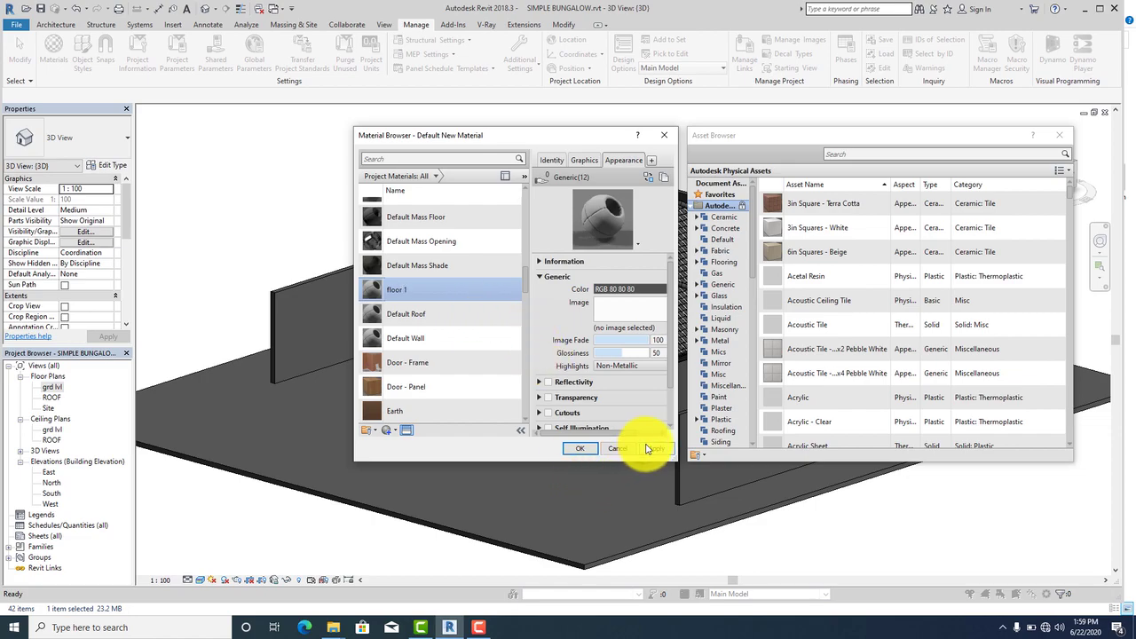
{"action": "type", "text": "floor 1"}
{"action": "key", "text": "Return"}
Step: Replace the "floor 1" appearance asset with the "Mosaic - Gray" ceramic tile found by searching for "mosaic", and apply it
{"action": "left_click", "coordinate": [633, 160]}
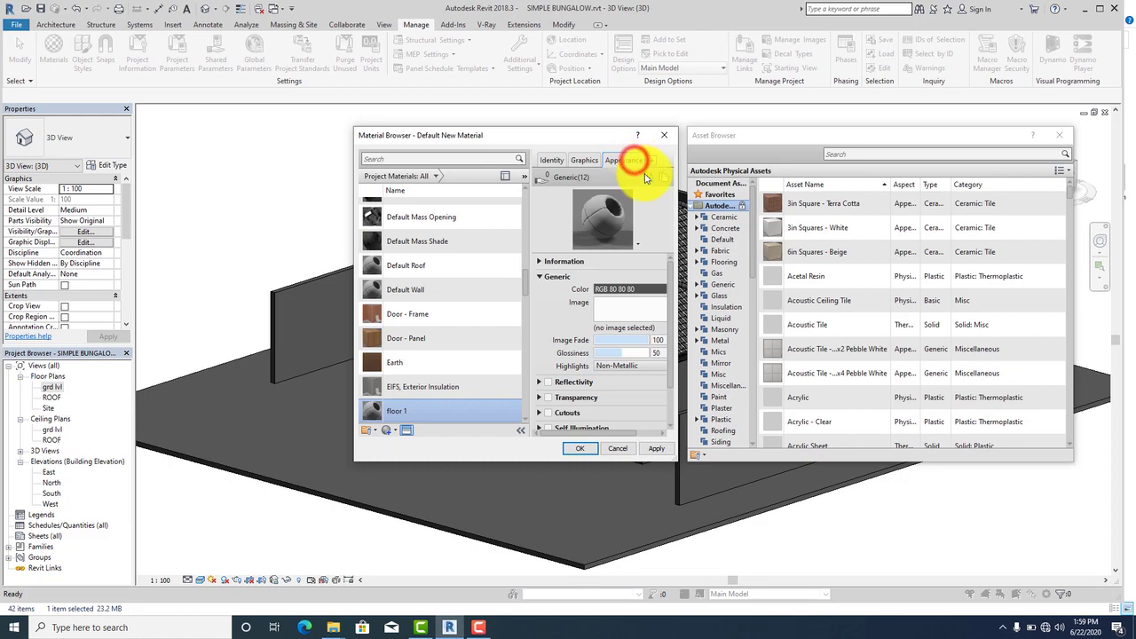
{"action": "left_click", "coordinate": [648, 176]}
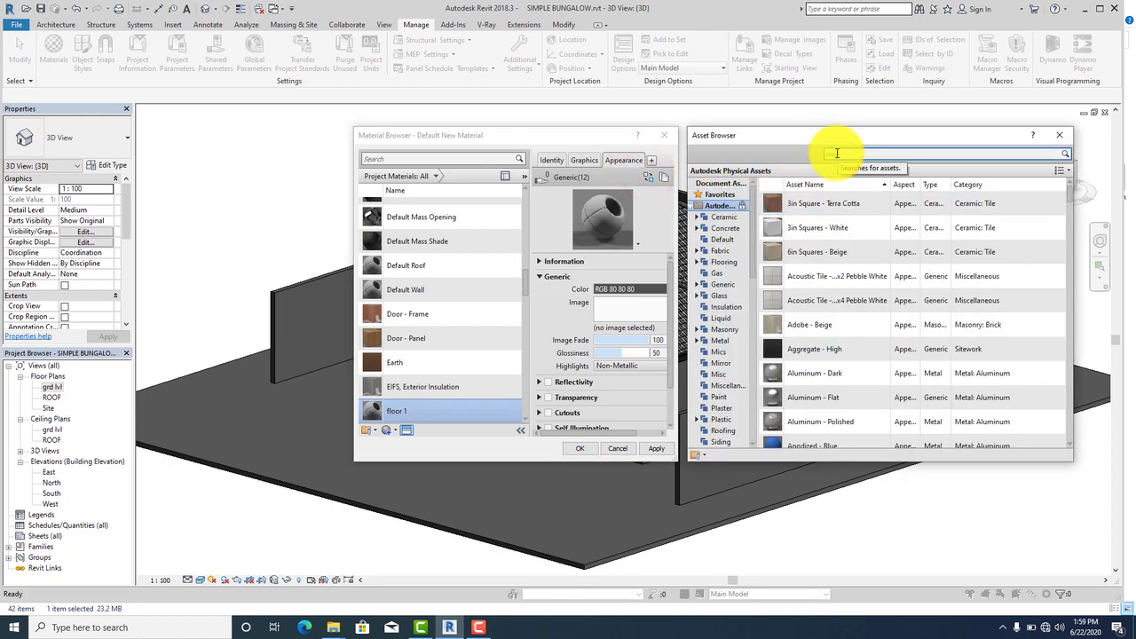
{"action": "type", "text": "mosaic"}
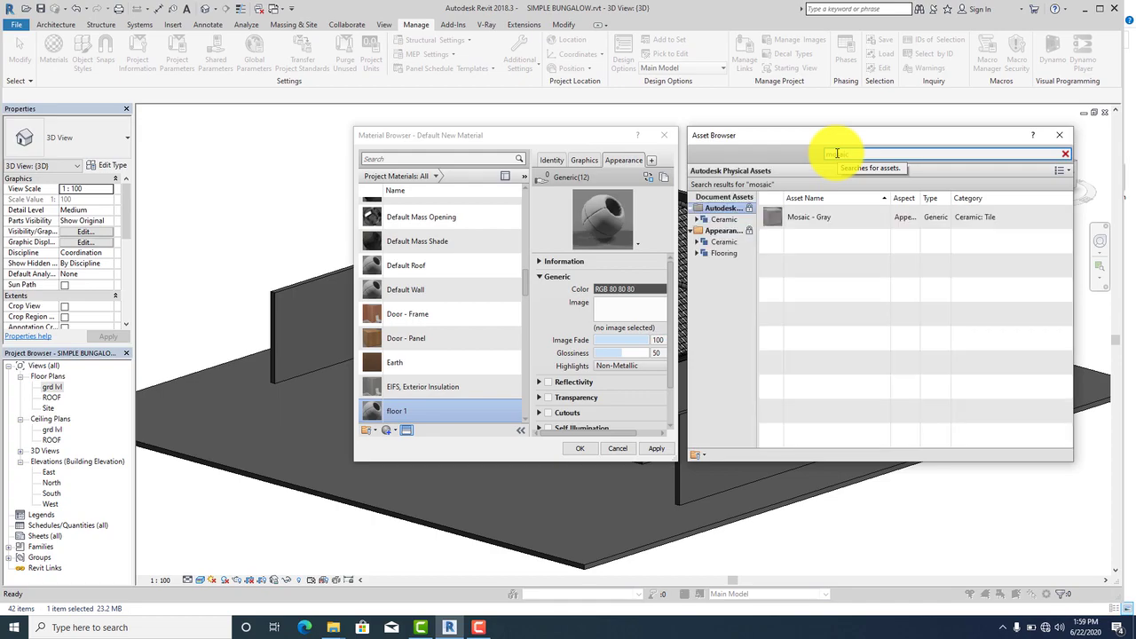
{"action": "left_click", "coordinate": [1068, 218]}
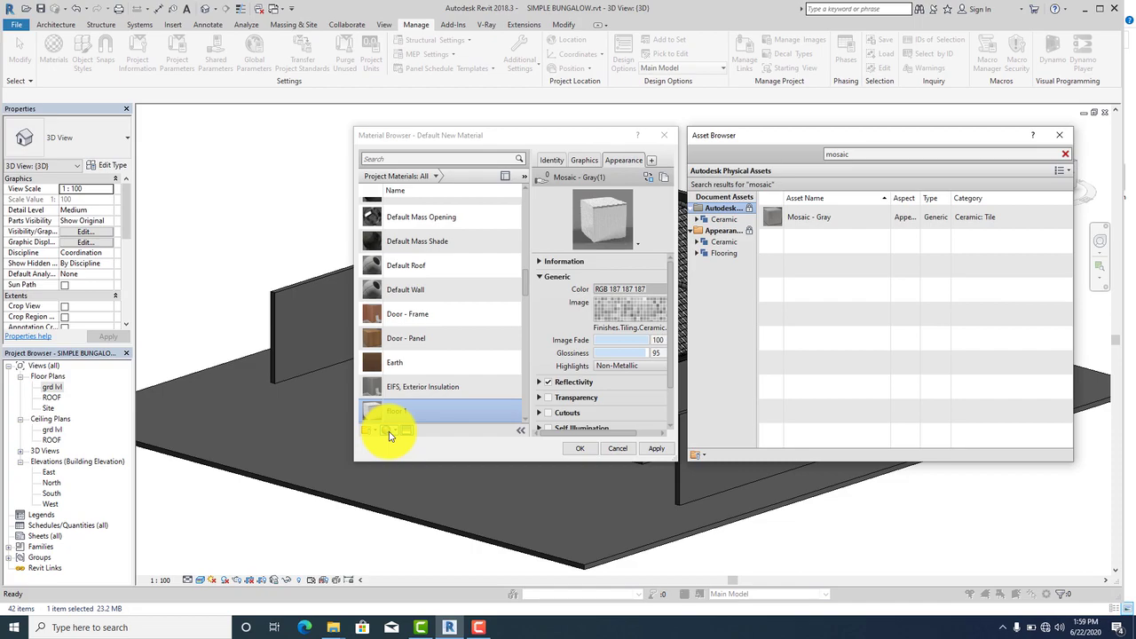
{"action": "left_click", "coordinate": [656, 448]}
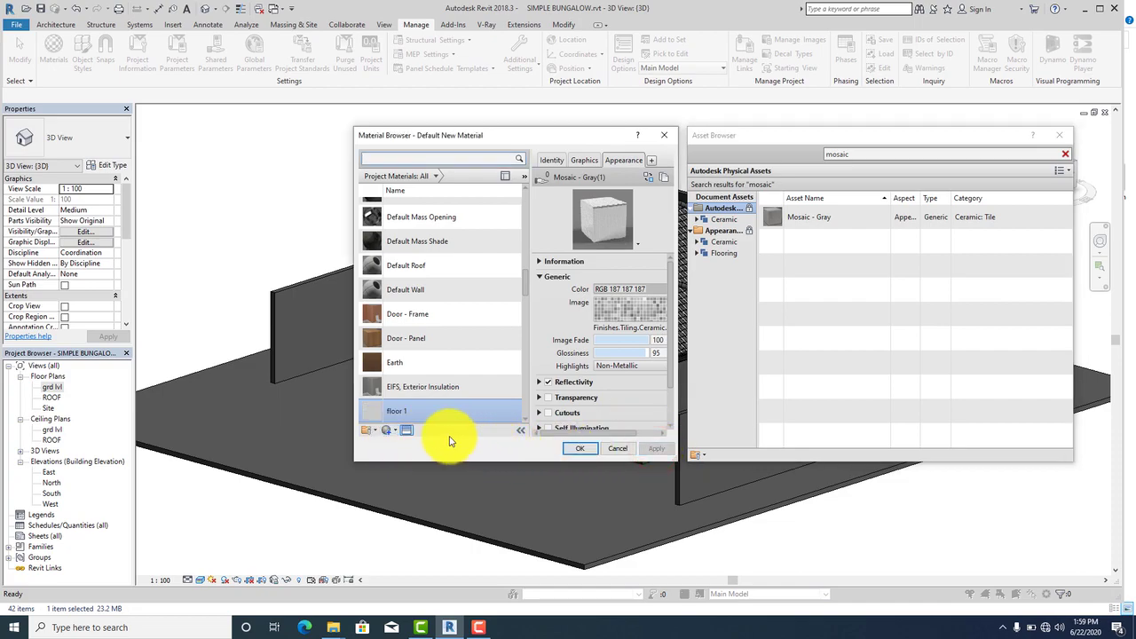
Step: Create a further new project material and rename it "floor 2"
{"action": "left_click", "coordinate": [387, 440]}
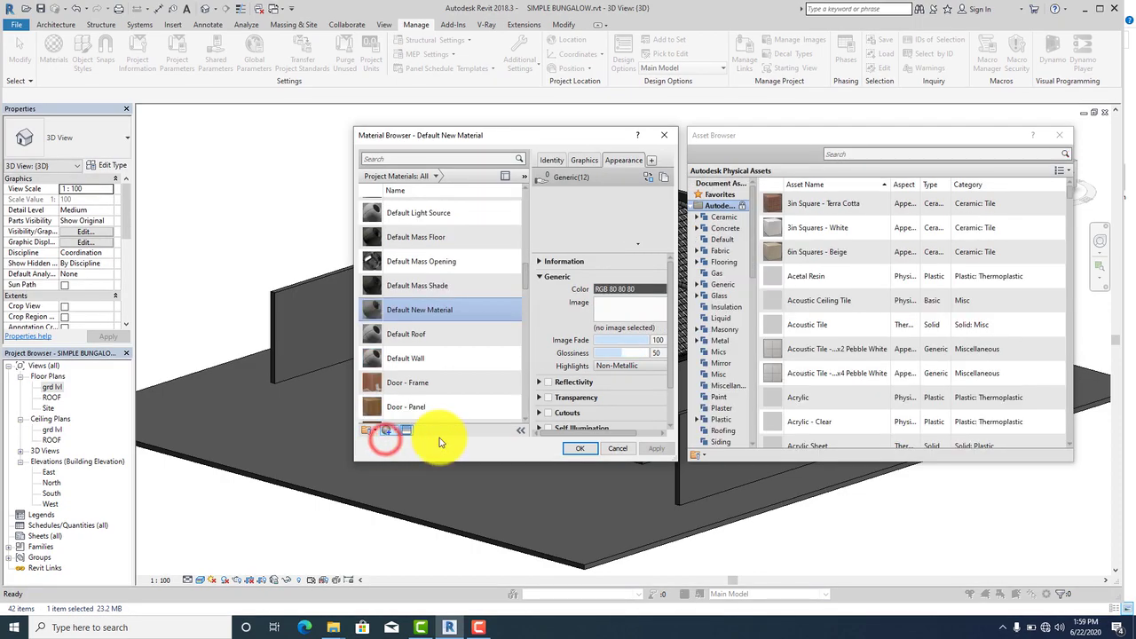
{"action": "right_click", "coordinate": [450, 294]}
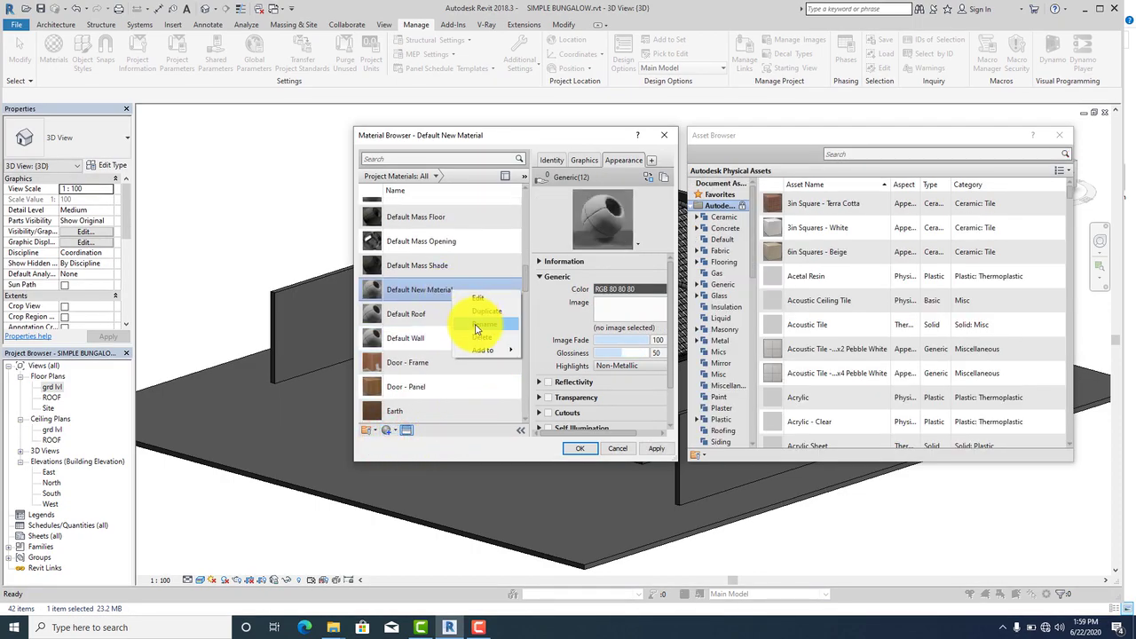
{"action": "left_click", "coordinate": [476, 328]}
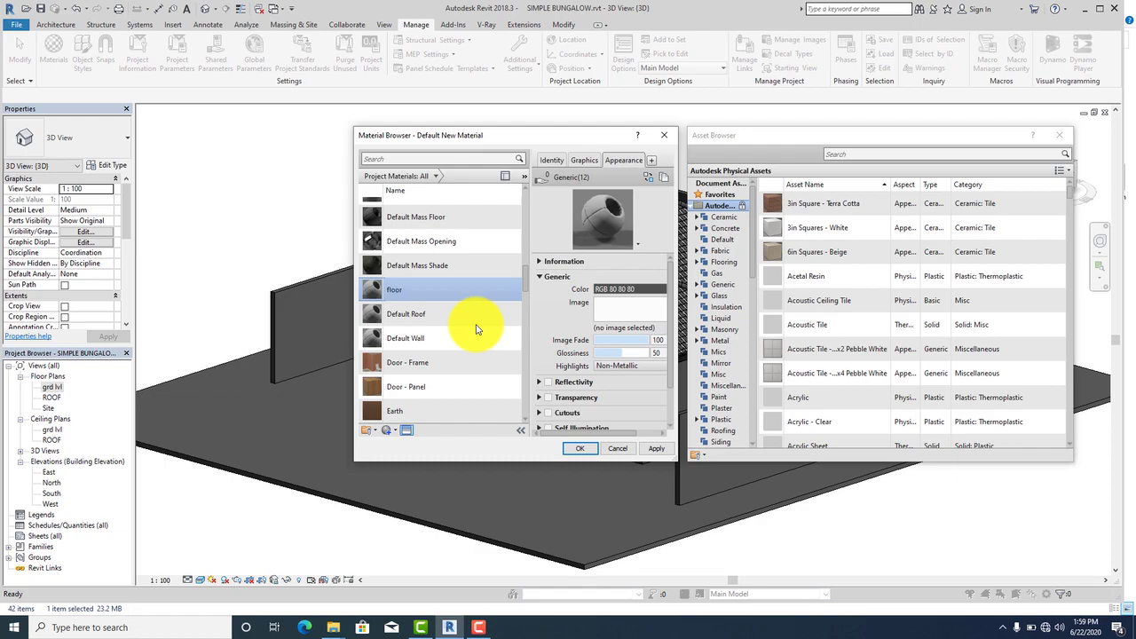
{"action": "key", "text": "Return"}
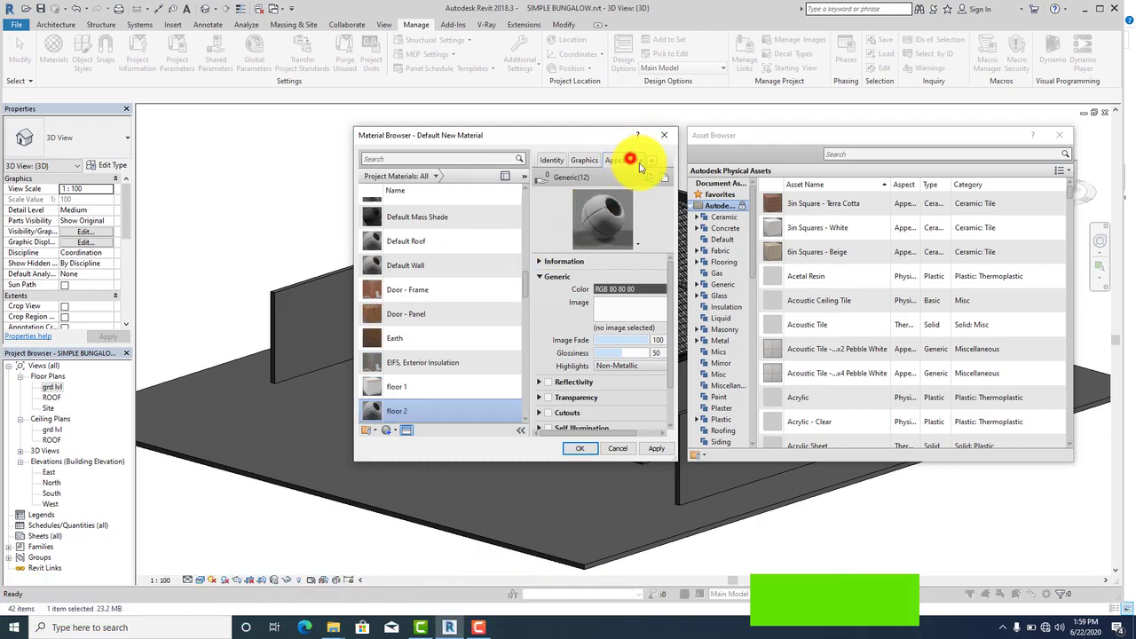
Step: Replace the "floor 2" appearance asset with the "Terrazzo - Gray-White" stone flooring found by searching for "floor", and apply it
{"action": "left_click", "coordinate": [648, 177]}
{"action": "left_click", "coordinate": [853, 152]}
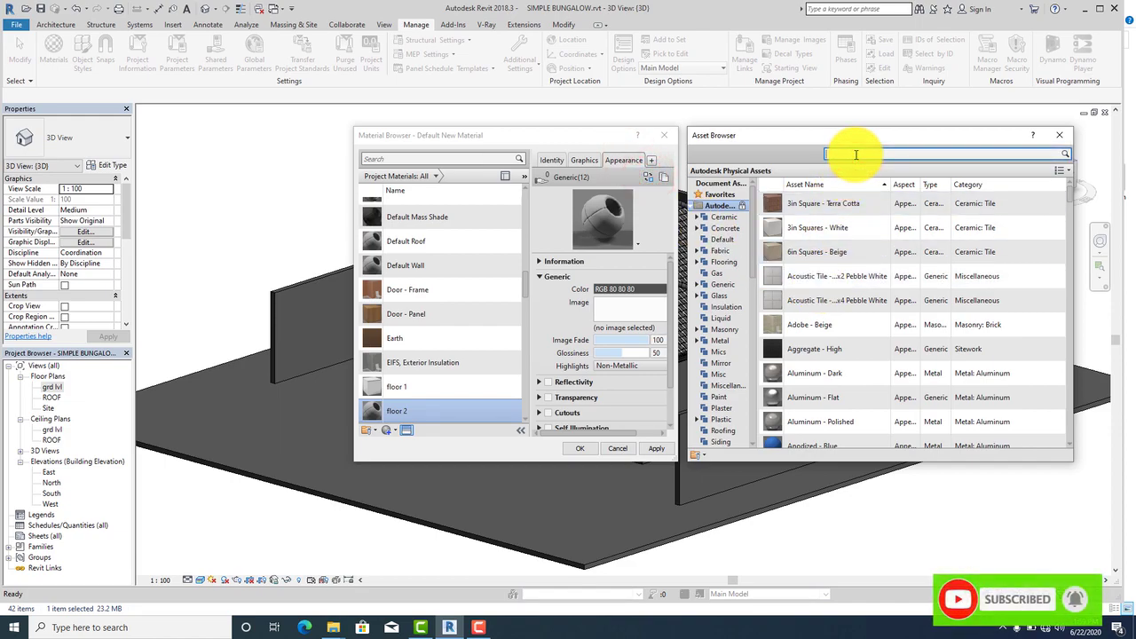
{"action": "type", "text": "floor"}
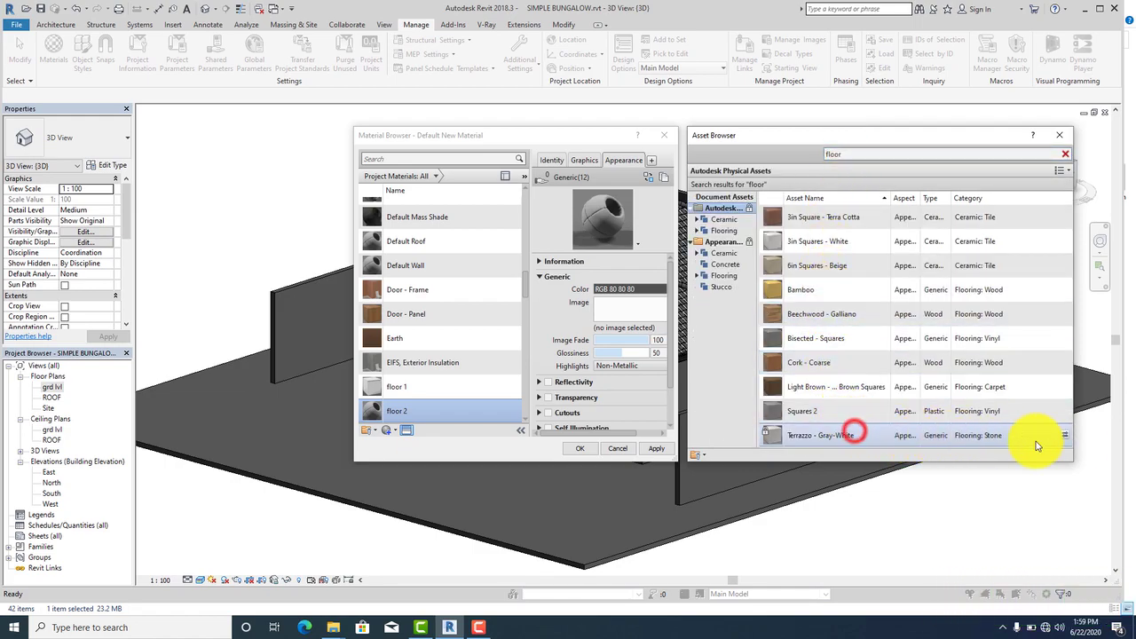
{"action": "left_click", "coordinate": [1063, 436]}
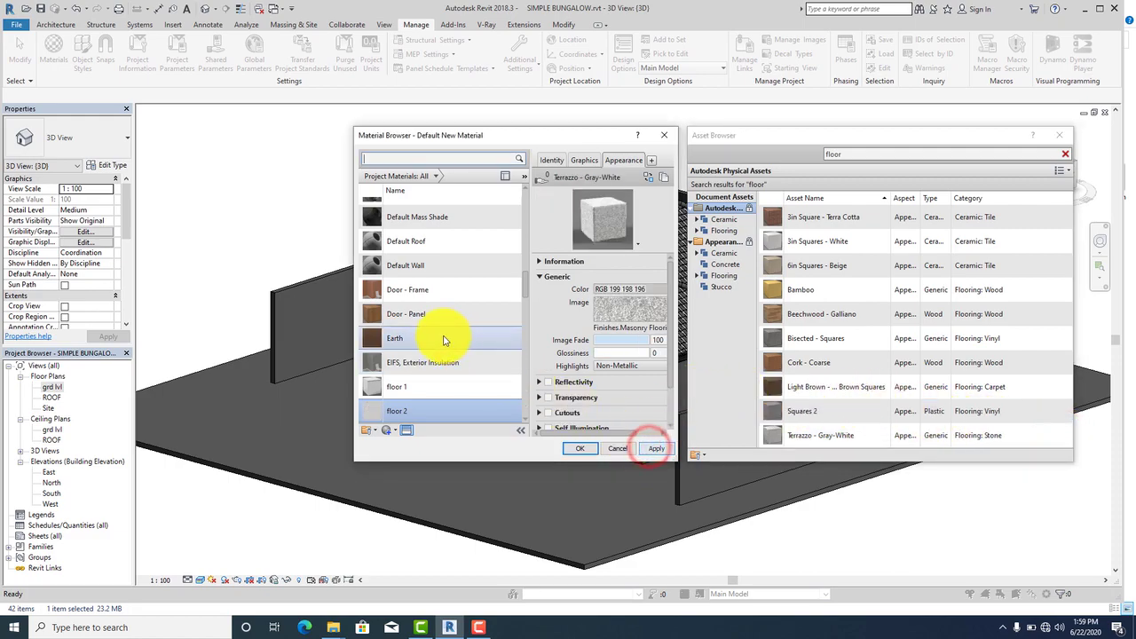
Step: Find the Spanish Tile project material, replace its appearance asset with the matte "Dark Gray" wall paint from the Appearance Library, and apply it
{"action": "scroll", "coordinate": [456, 395], "scroll_direction": "down", "scroll_amount": 10}
{"action": "scroll", "coordinate": [456, 399], "scroll_direction": "down", "scroll_amount": 1}
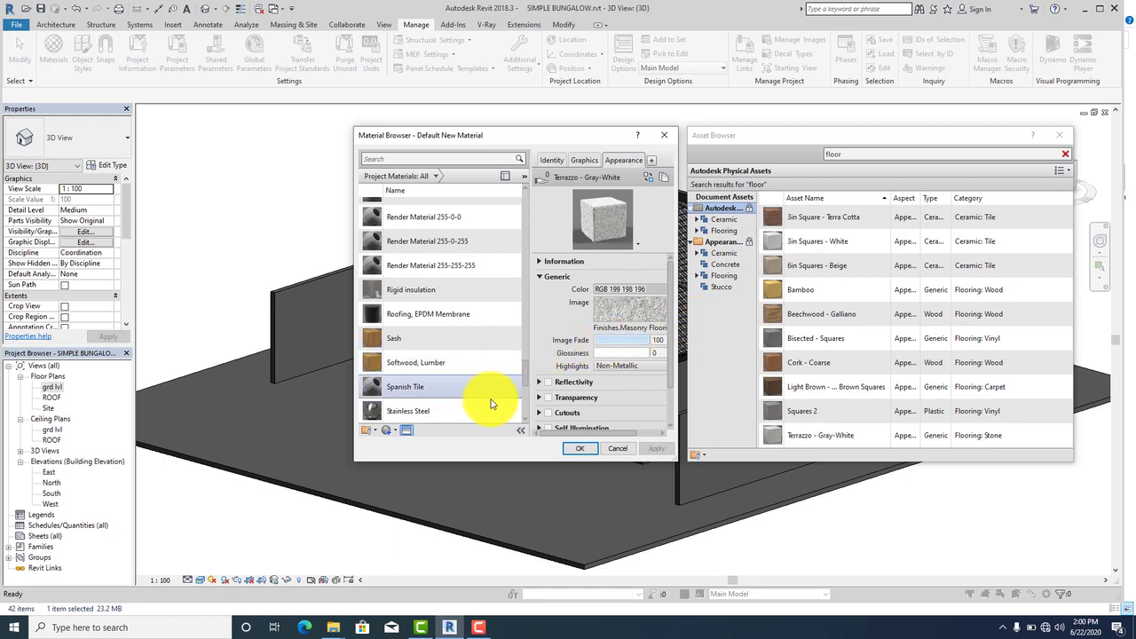
{"action": "scroll", "coordinate": [418, 386], "scroll_direction": "down", "scroll_amount": 3}
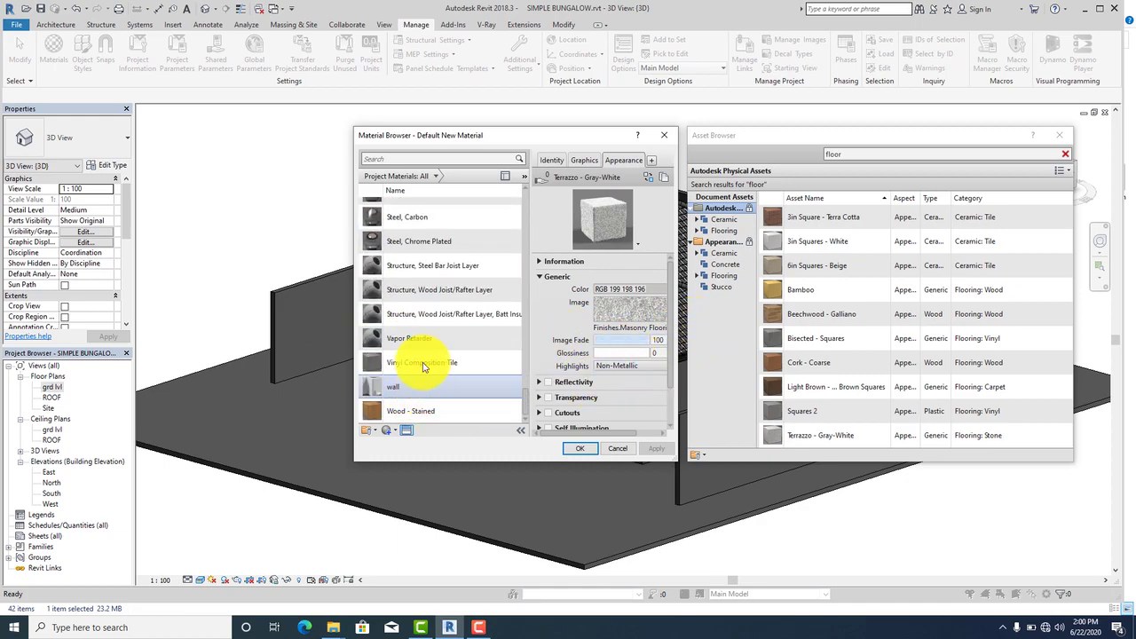
{"action": "scroll", "coordinate": [408, 319], "scroll_direction": "up", "scroll_amount": 1}
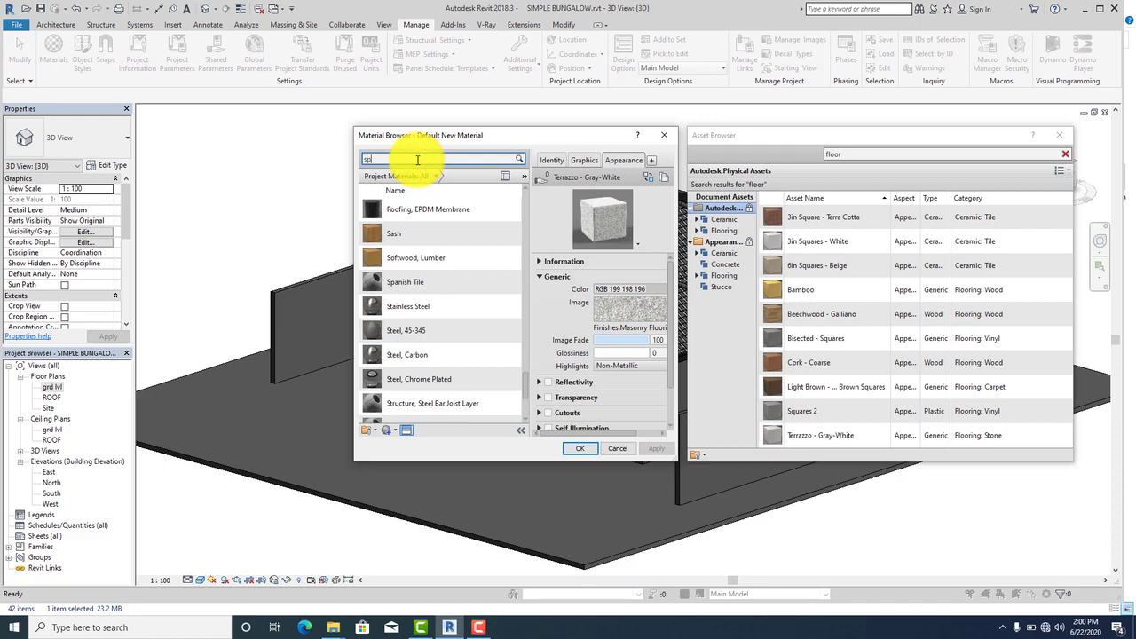
{"action": "type", "text": "ish"}
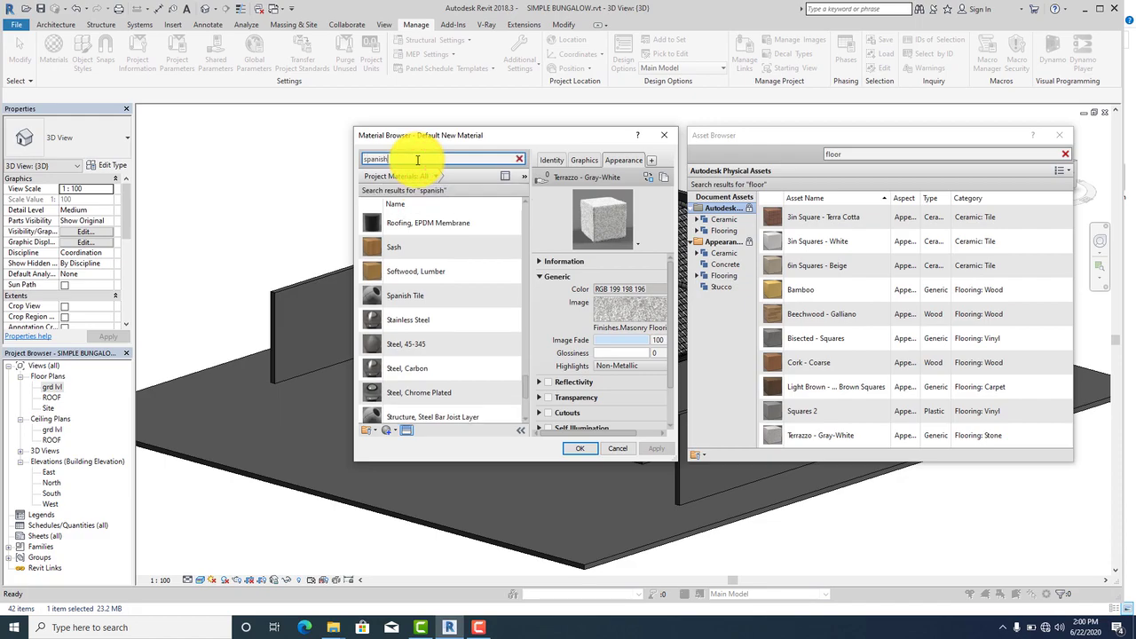
{"action": "left_click", "coordinate": [413, 226]}
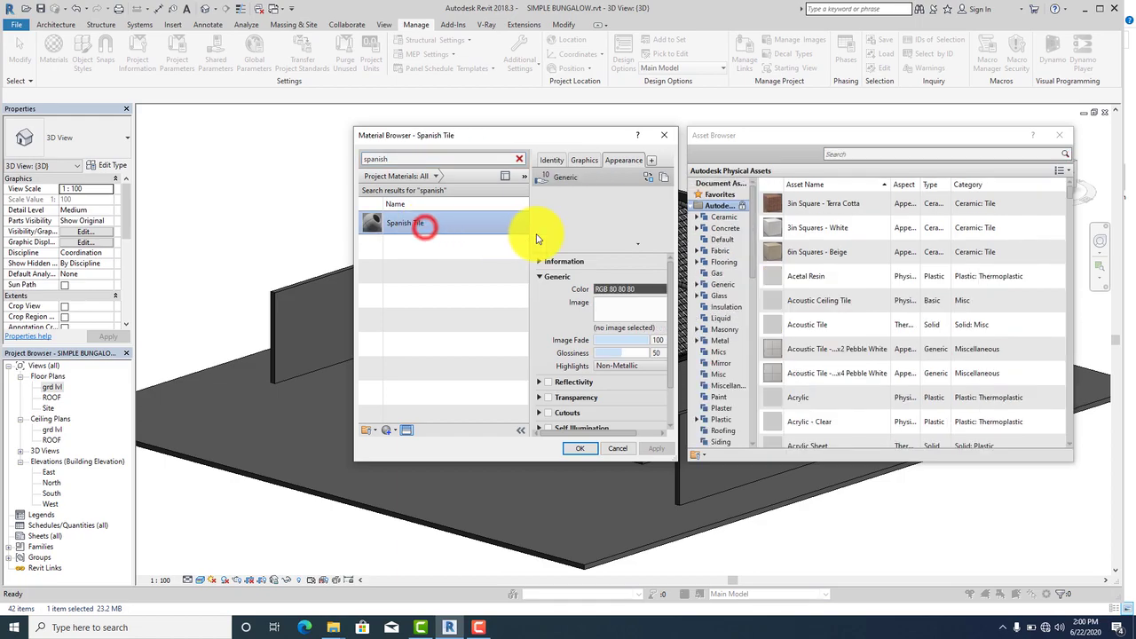
{"action": "left_click", "coordinate": [649, 177]}
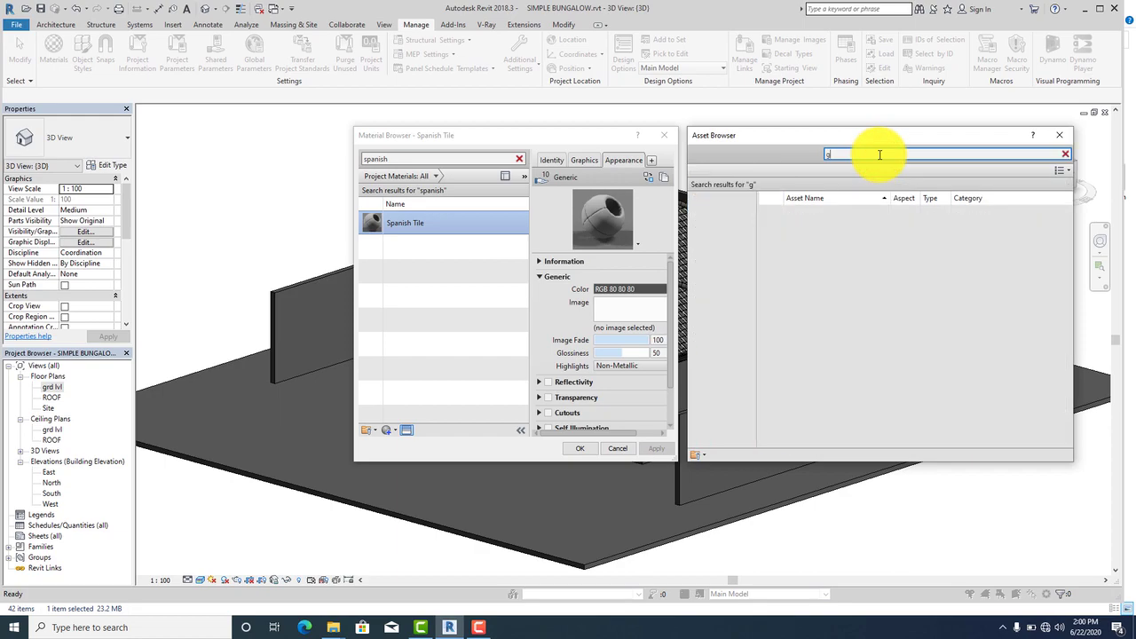
{"action": "type", "text": "ray"}
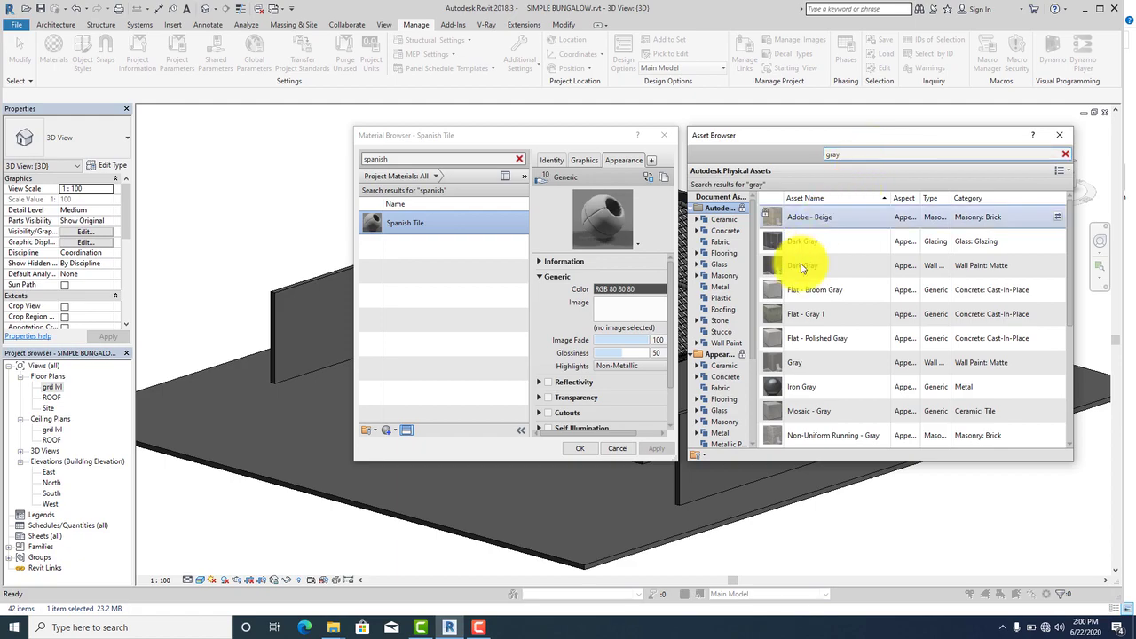
{"action": "scroll", "coordinate": [723, 408], "scroll_direction": "down", "scroll_amount": 3}
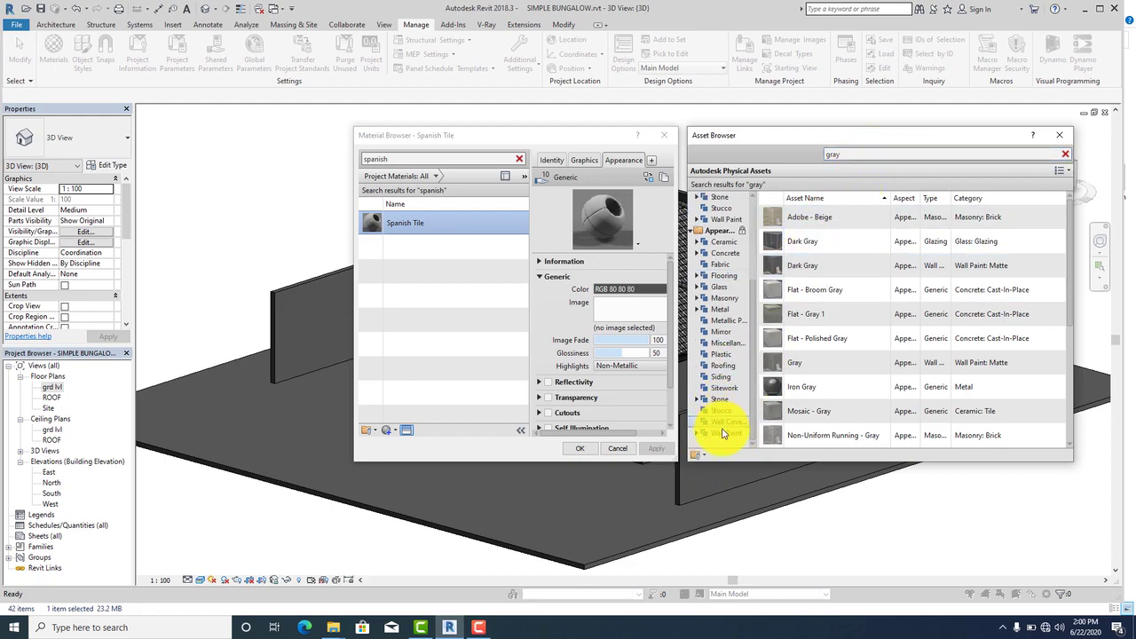
{"action": "left_click", "coordinate": [724, 433]}
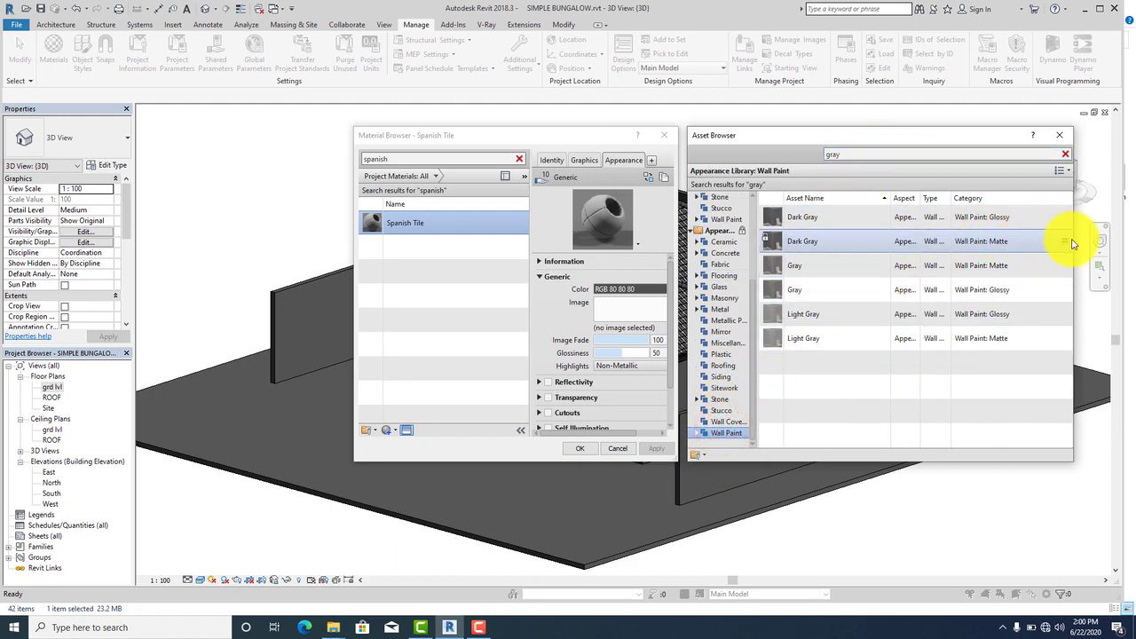
{"action": "left_click", "coordinate": [1065, 241]}
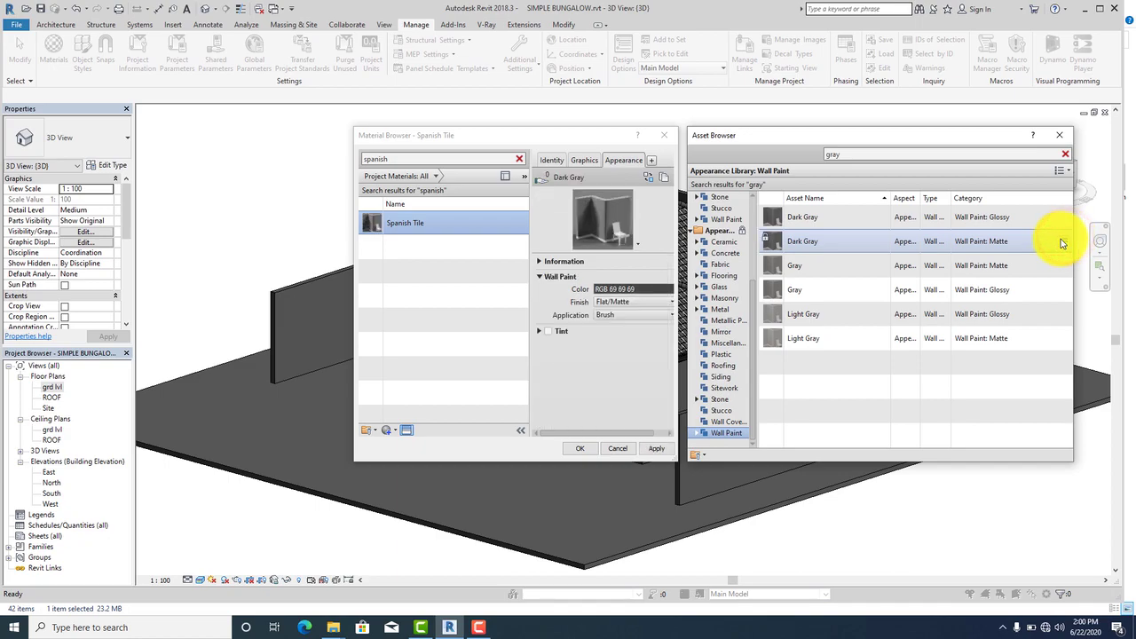
{"action": "left_click", "coordinate": [656, 448]}
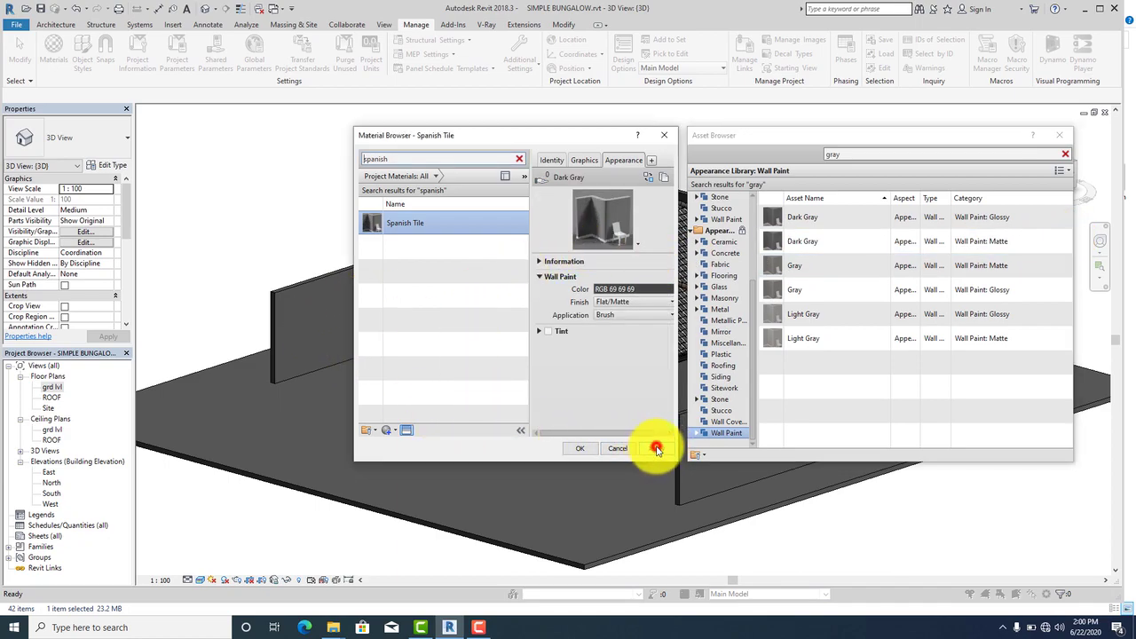
Step: Find the CIRCULAR TILE project material by searching for "circular" and select it
{"action": "left_click", "coordinate": [519, 158]}
{"action": "left_click", "coordinate": [462, 157]}
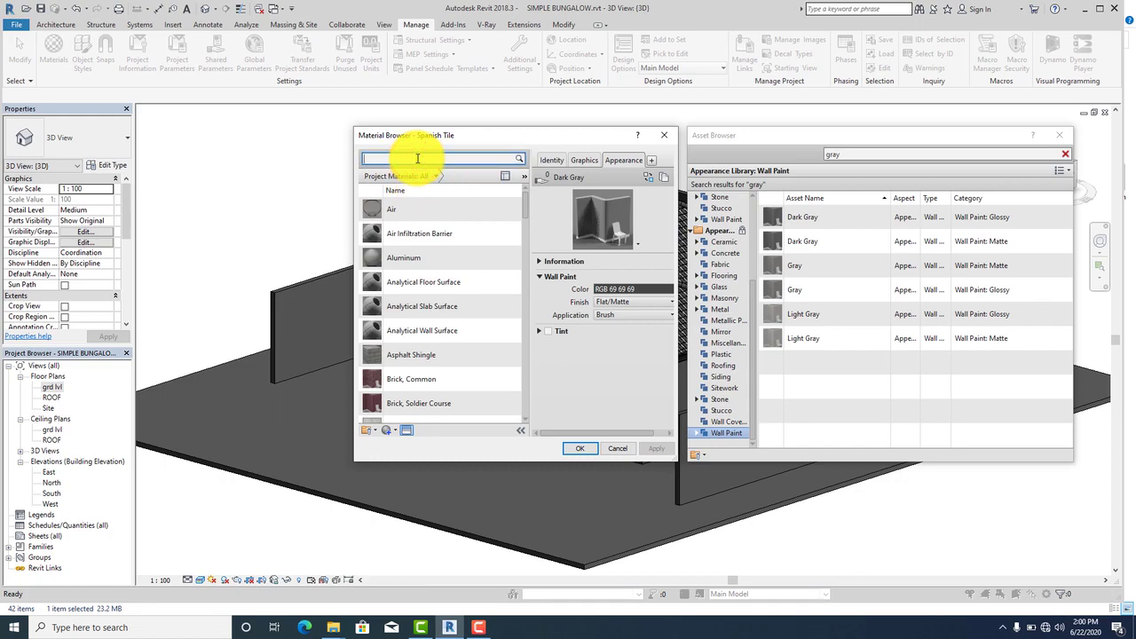
{"action": "type", "text": "roof"}
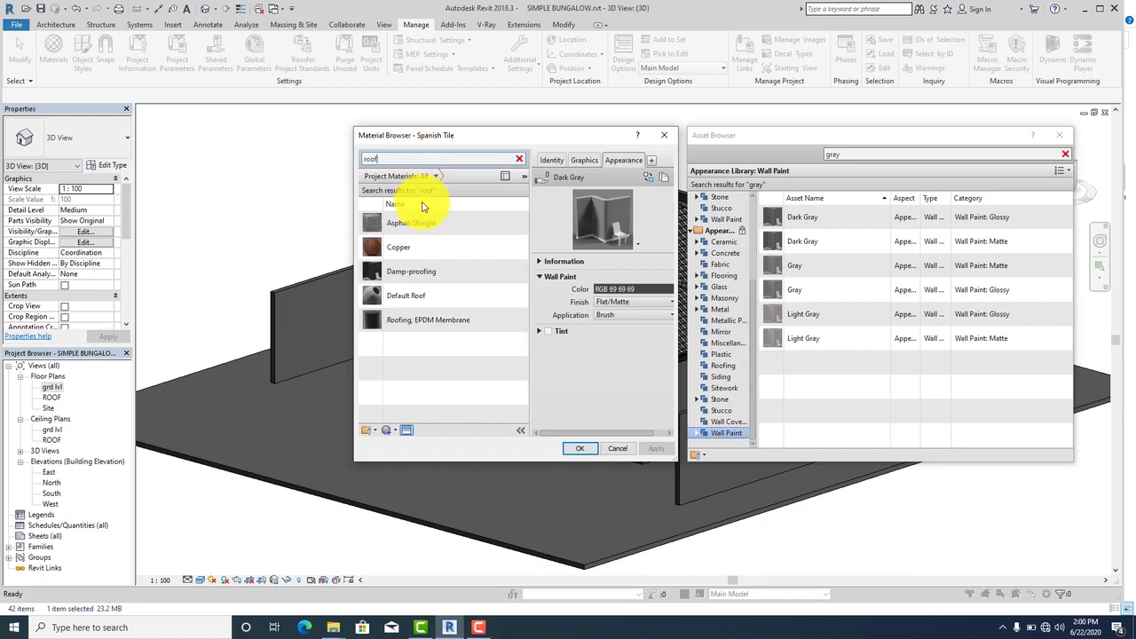
{"action": "left_click", "coordinate": [419, 161]}
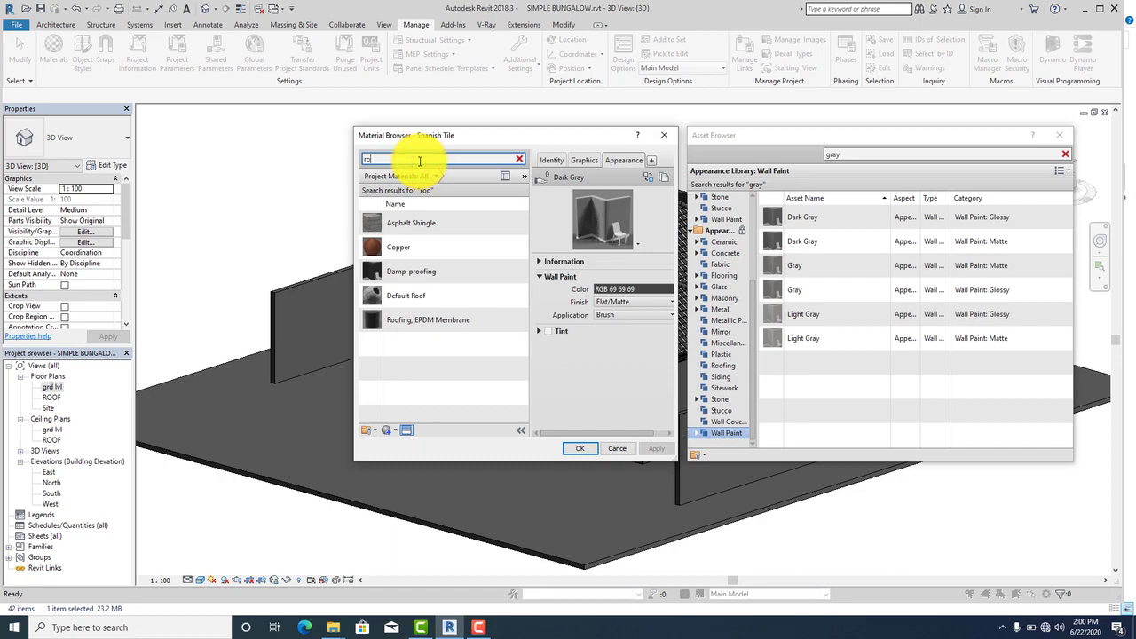
{"action": "key", "text": "BackSpace"}
{"action": "key", "text": "BackSpace"}
{"action": "type", "text": "cicu"}
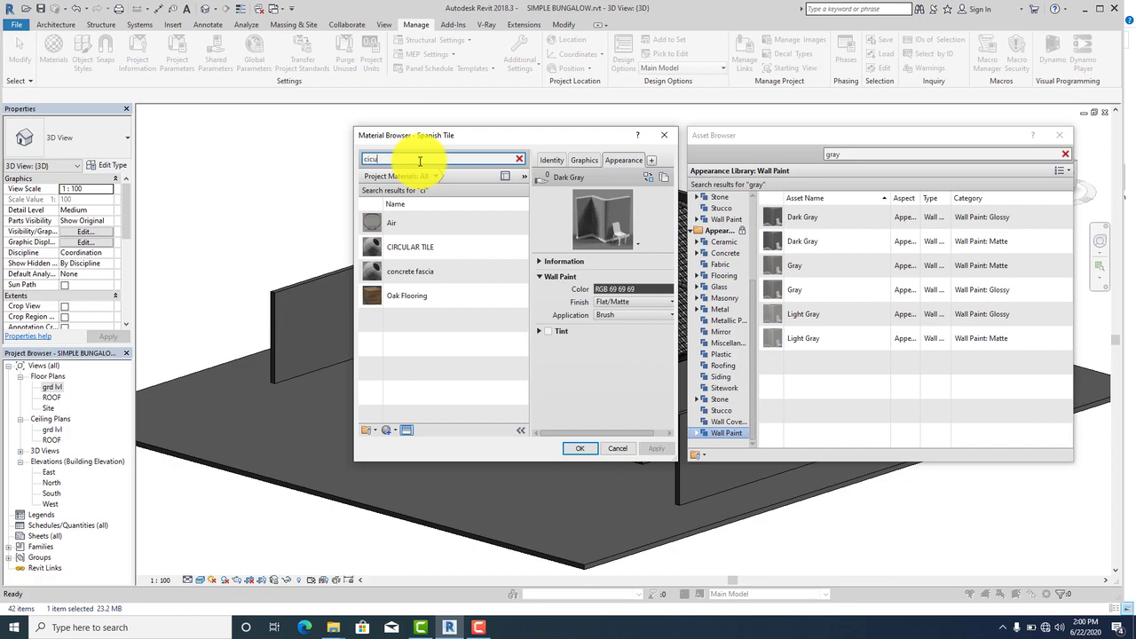
{"action": "key", "text": "BackSpace"}
{"action": "key", "text": "BackSpace"}
{"action": "type", "text": "rvular"}
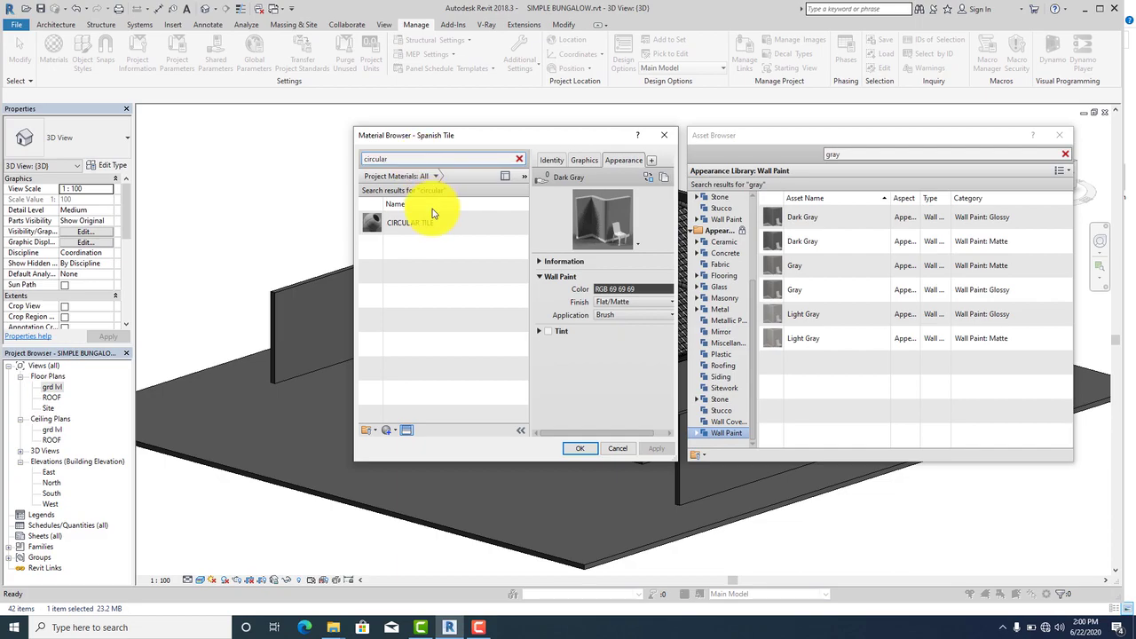
{"action": "left_click", "coordinate": [432, 222]}
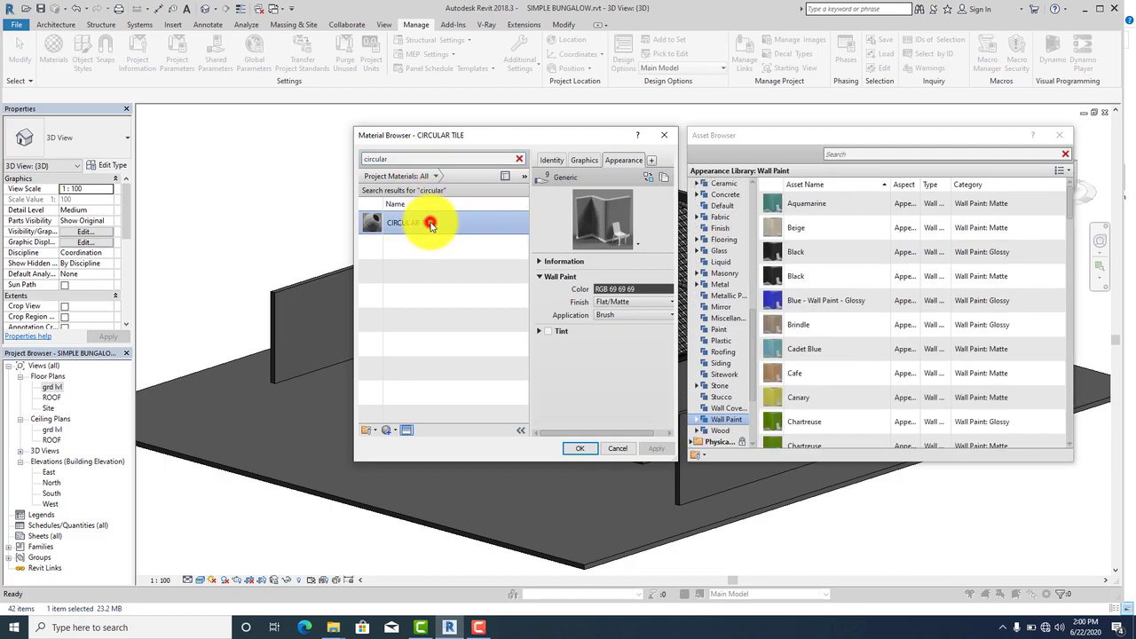
Step: Replace the CIRCULAR TILE appearance asset with the glossy "Dark Gray" wall paint found by searching for "gray", and apply it
{"action": "left_click", "coordinate": [646, 179]}
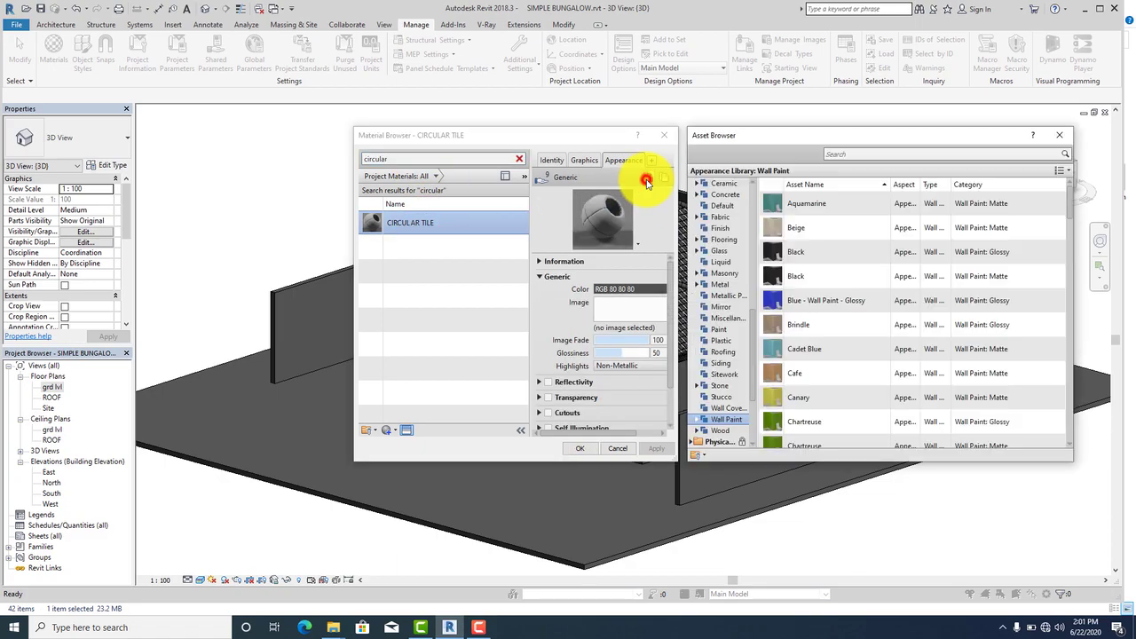
{"action": "left_click", "coordinate": [853, 154]}
{"action": "type", "text": "gray"}
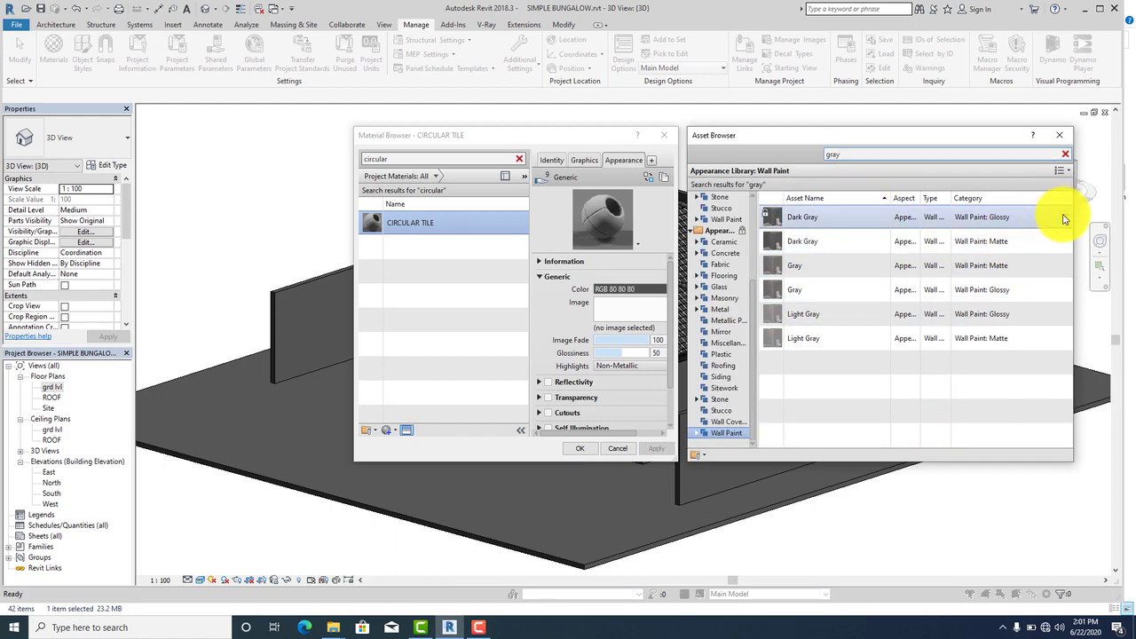
{"action": "left_click", "coordinate": [1063, 216]}
{"action": "left_click", "coordinate": [649, 447]}
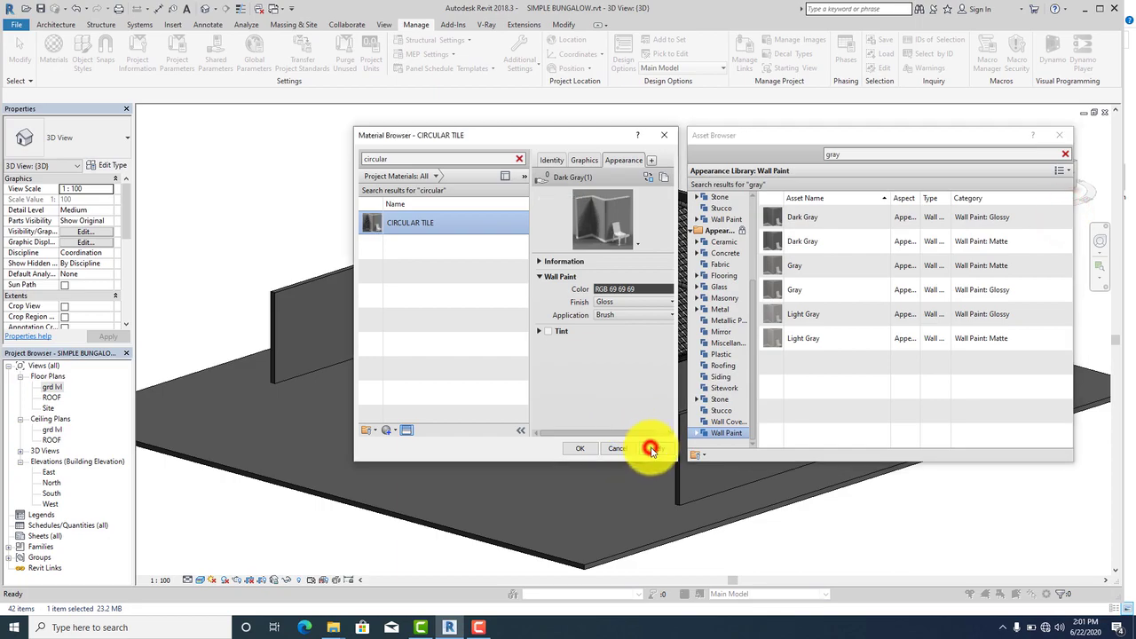
Step: Search the project materials for "conc" and select the concrete fascia material
{"action": "left_click", "coordinate": [519, 160]}
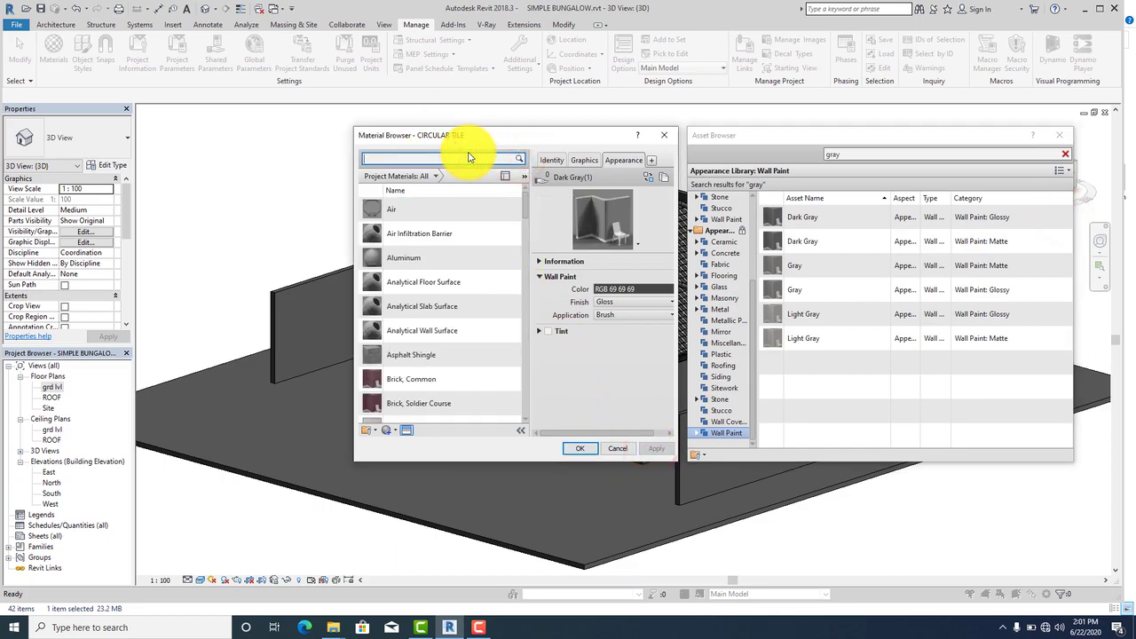
{"action": "type", "text": "conc"}
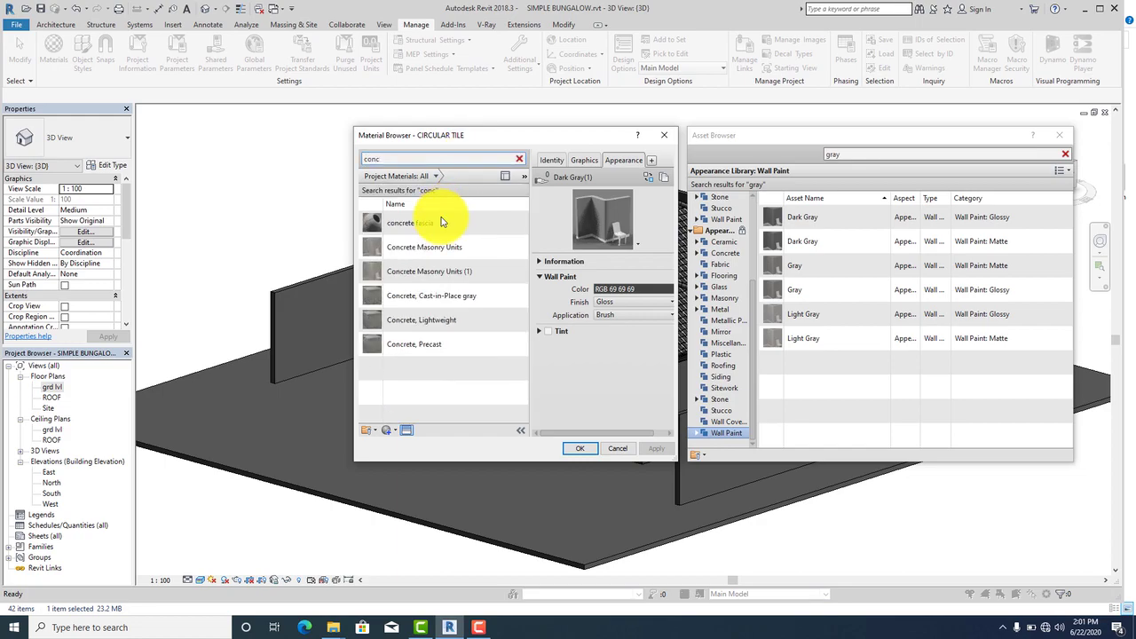
{"action": "left_click", "coordinate": [433, 223]}
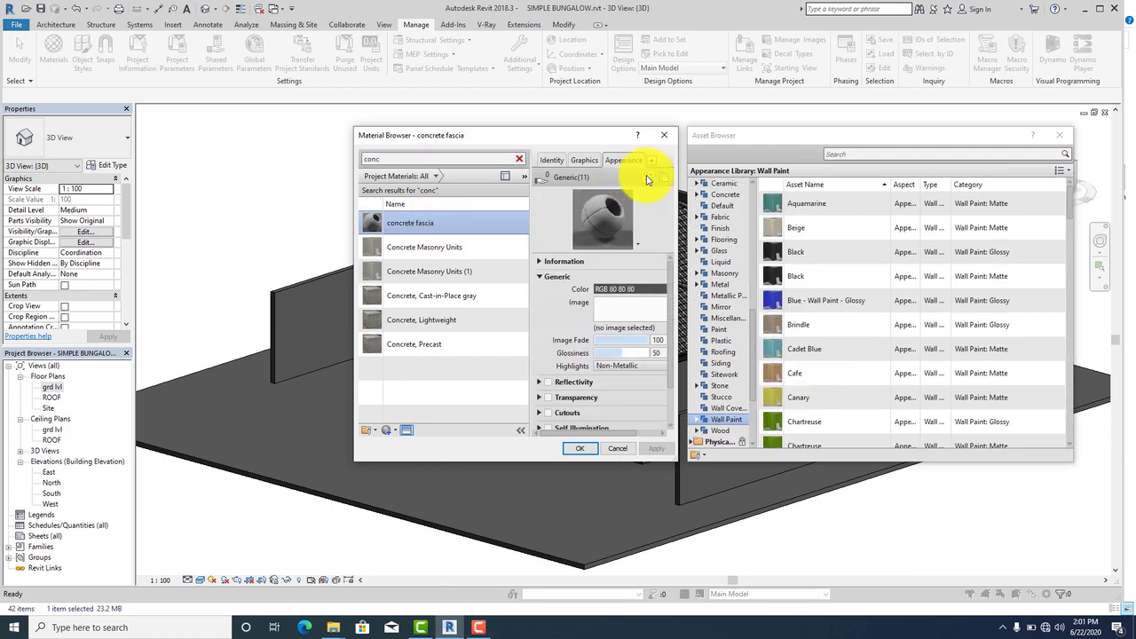
Step: Replace the concrete fascia appearance asset with the glossy "Cool White" wall paint found by searching for "white", and confirm the material changes
{"action": "left_click", "coordinate": [647, 180]}
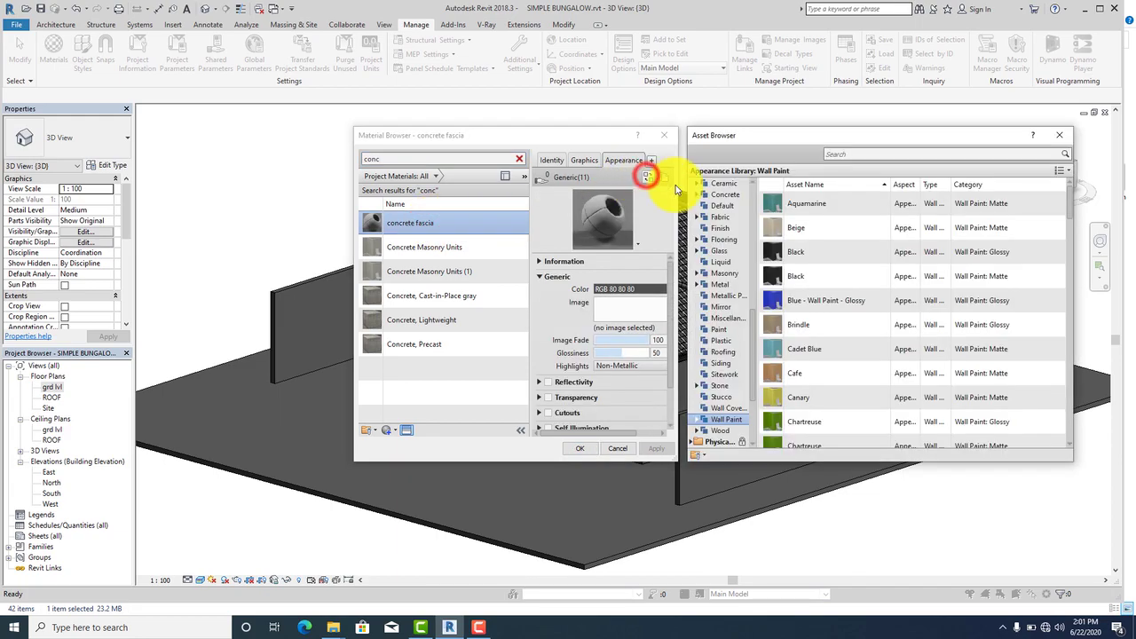
{"action": "left_click", "coordinate": [893, 154]}
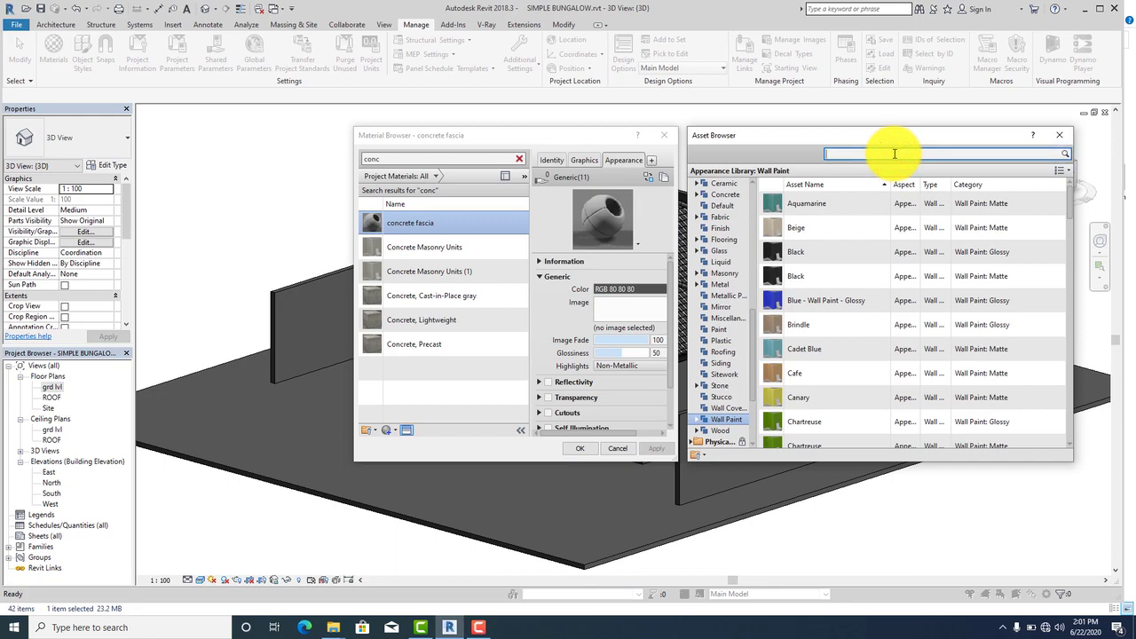
{"action": "type", "text": "whi"}
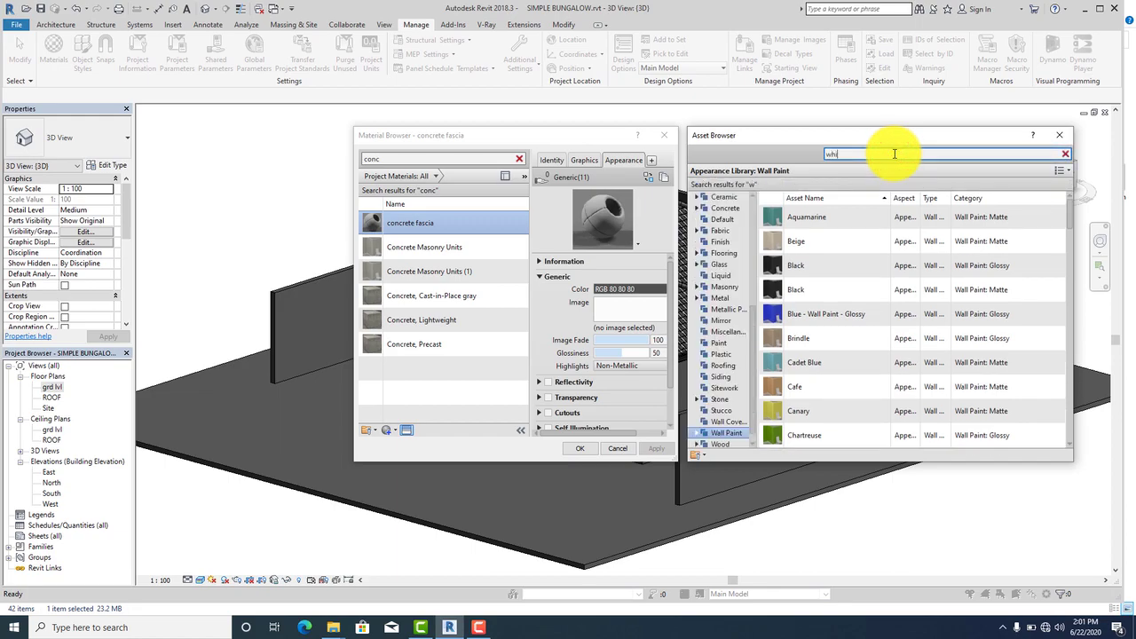
{"action": "type", "text": "te"}
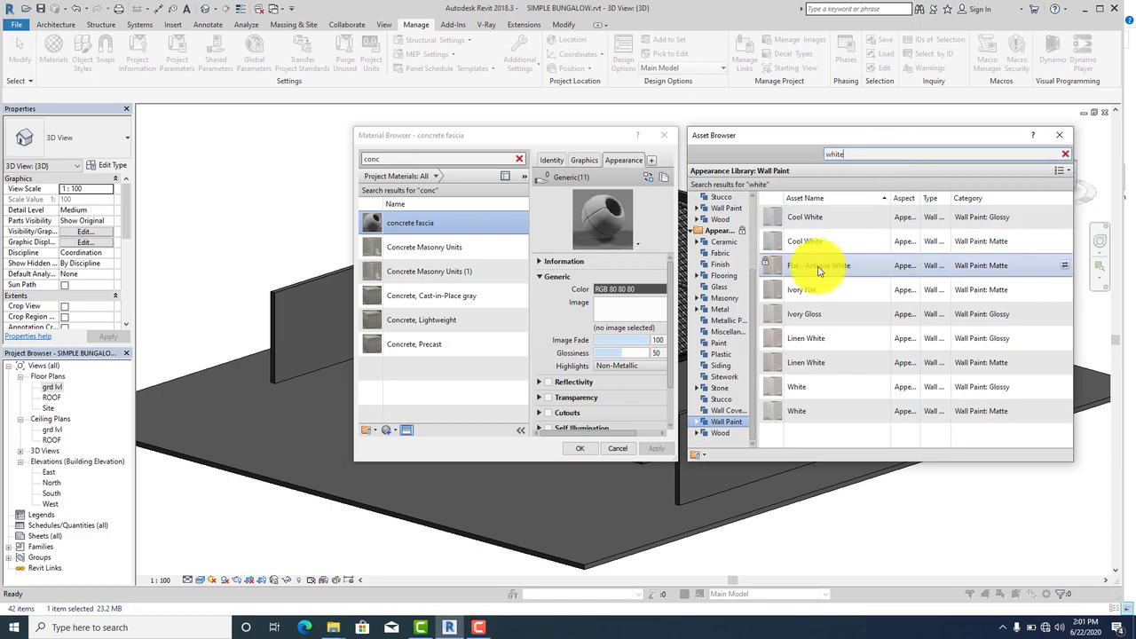
{"action": "left_click", "coordinate": [1066, 217]}
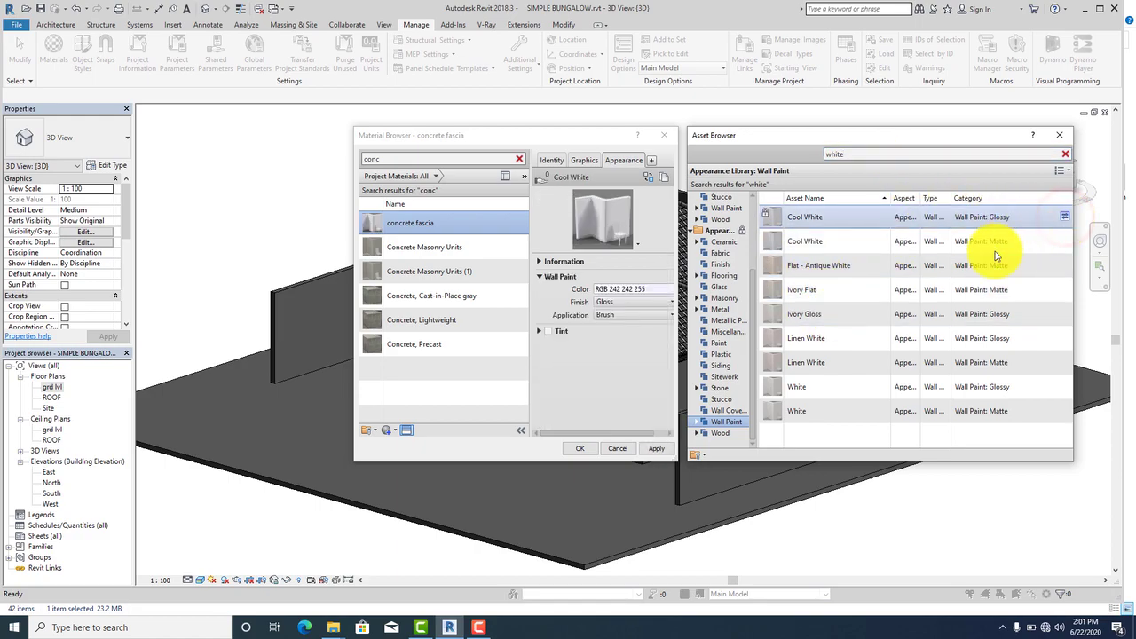
{"action": "left_click", "coordinate": [656, 449]}
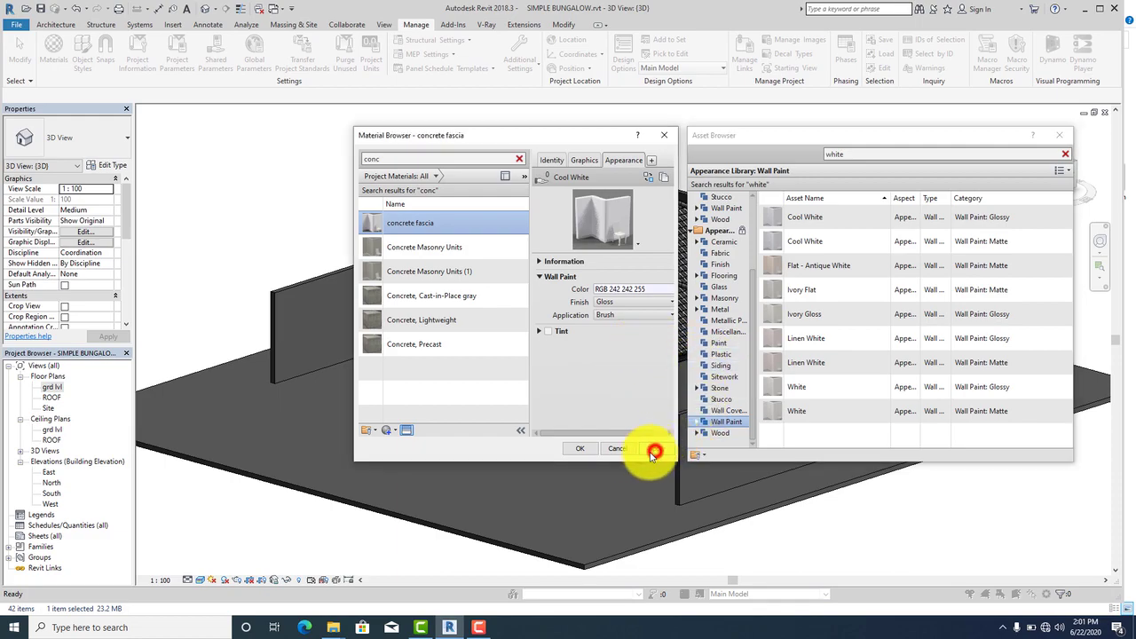
{"action": "left_click", "coordinate": [573, 450]}
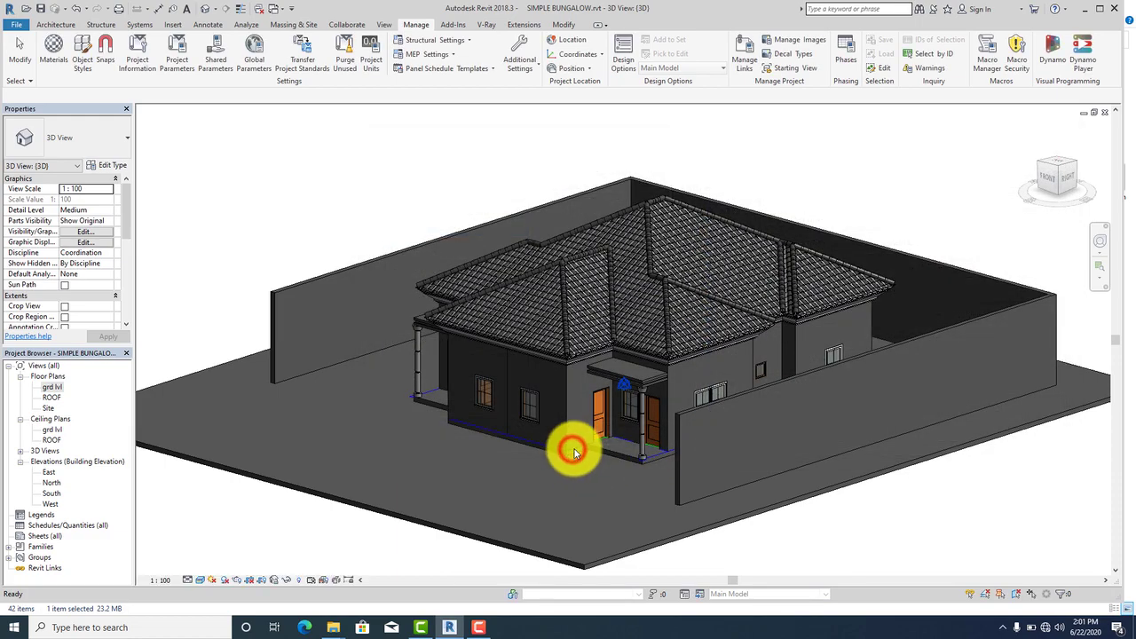
Step: Examine the bungalow's roof tiles, fascia and front walls up close in the 3D view
{"action": "scroll", "coordinate": [545, 456], "scroll_direction": "up", "scroll_amount": 10}
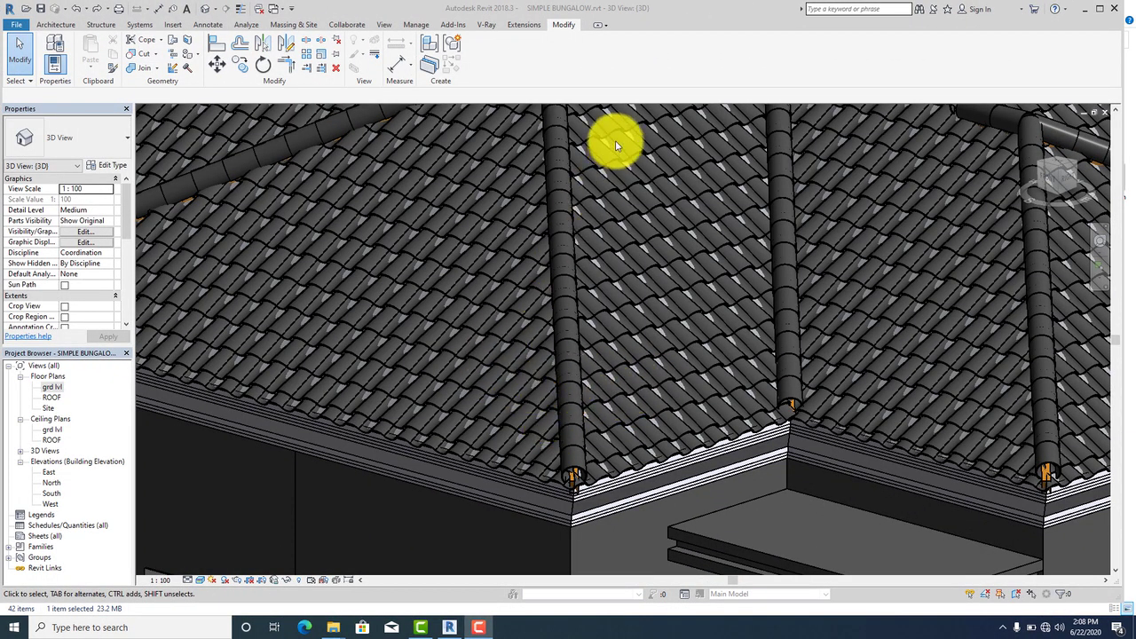
{"action": "scroll", "coordinate": [591, 297], "scroll_direction": "down", "scroll_amount": 4}
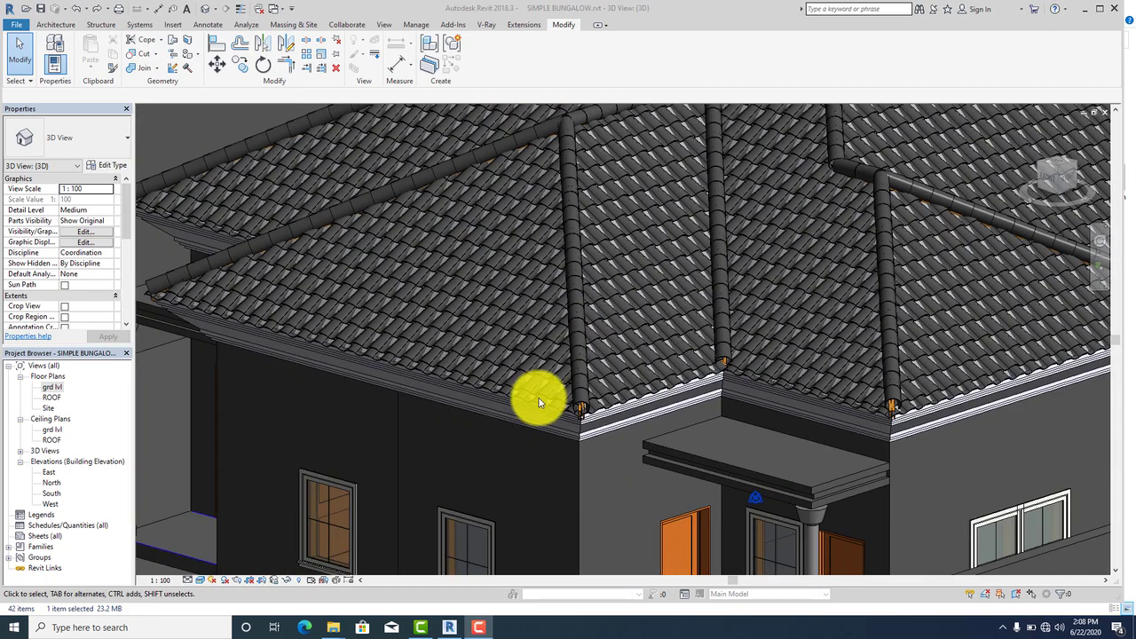
{"action": "scroll", "coordinate": [539, 404], "scroll_direction": "up", "scroll_amount": 5}
{"action": "scroll", "coordinate": [583, 421], "scroll_direction": "up", "scroll_amount": 4}
{"action": "scroll", "coordinate": [598, 423], "scroll_direction": "down", "scroll_amount": 2}
{"action": "scroll", "coordinate": [637, 393], "scroll_direction": "down", "scroll_amount": 5}
{"action": "scroll", "coordinate": [632, 426], "scroll_direction": "up", "scroll_amount": 5}
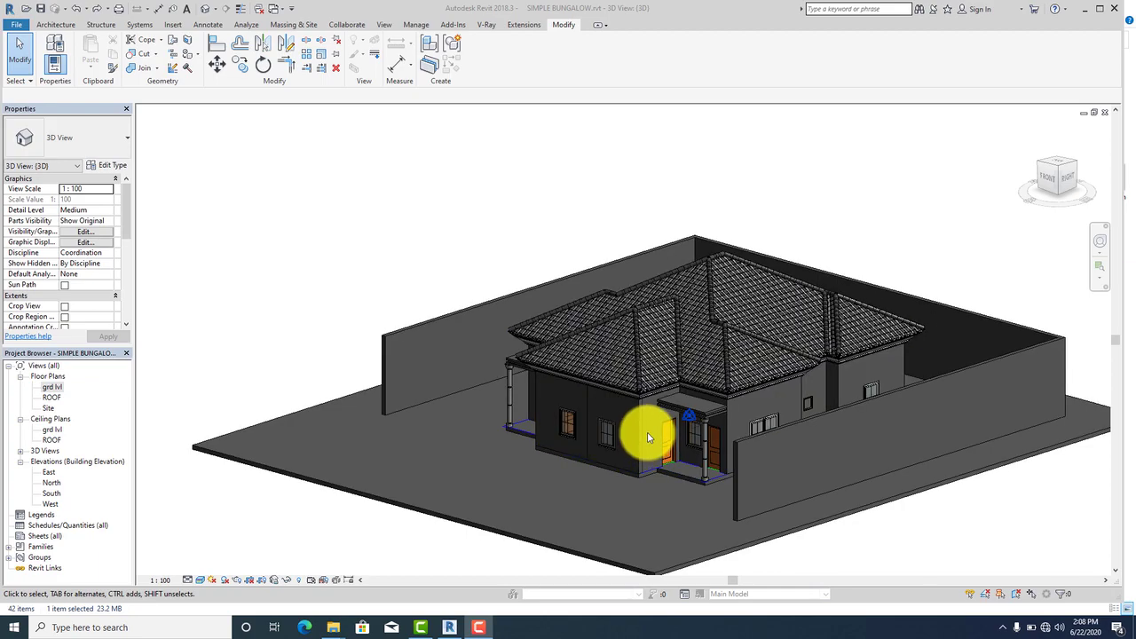
{"action": "scroll", "coordinate": [630, 417], "scroll_direction": "up", "scroll_amount": 2}
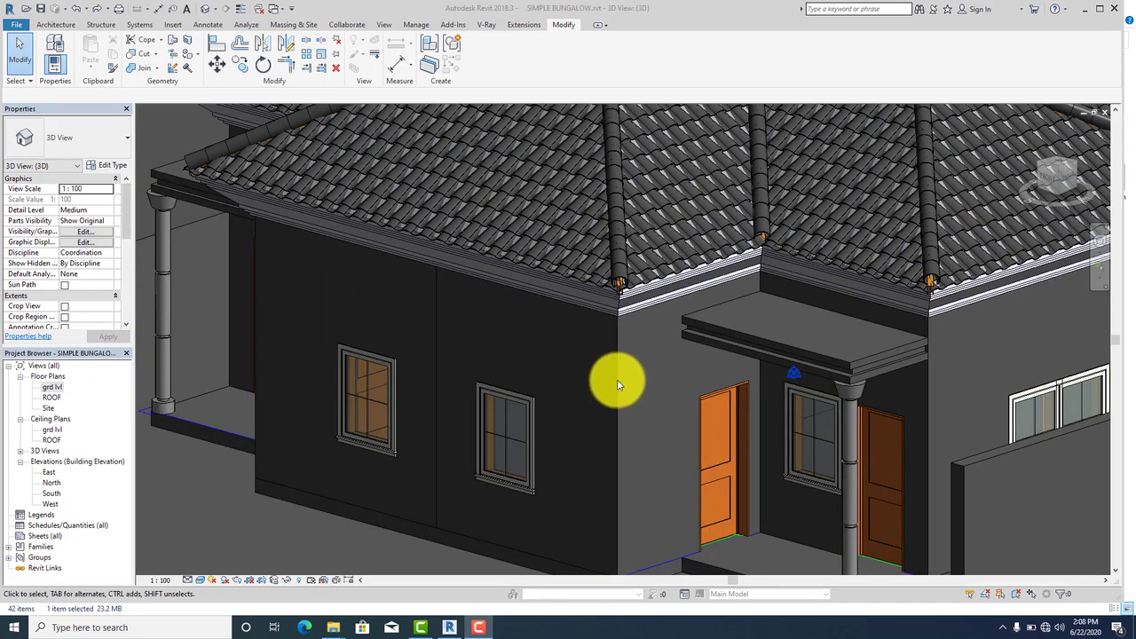
Step: Assign the "wall" material to the structure layer of the Generic - 230mm basic wall type and apply the change
{"action": "left_click", "coordinate": [617, 385]}
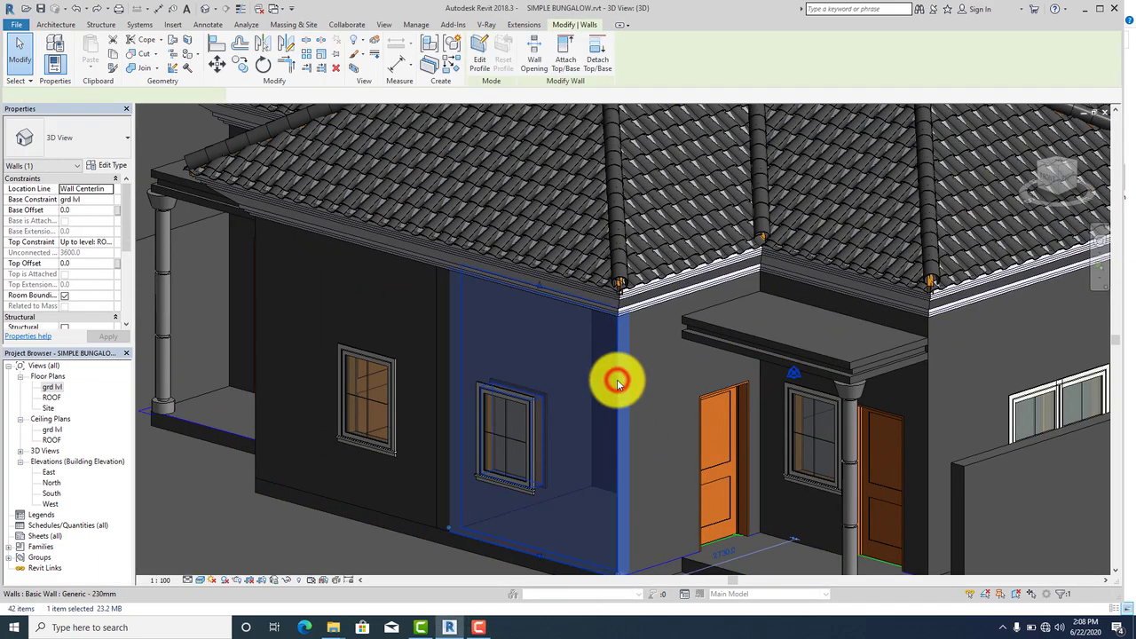
{"action": "left_click", "coordinate": [110, 167]}
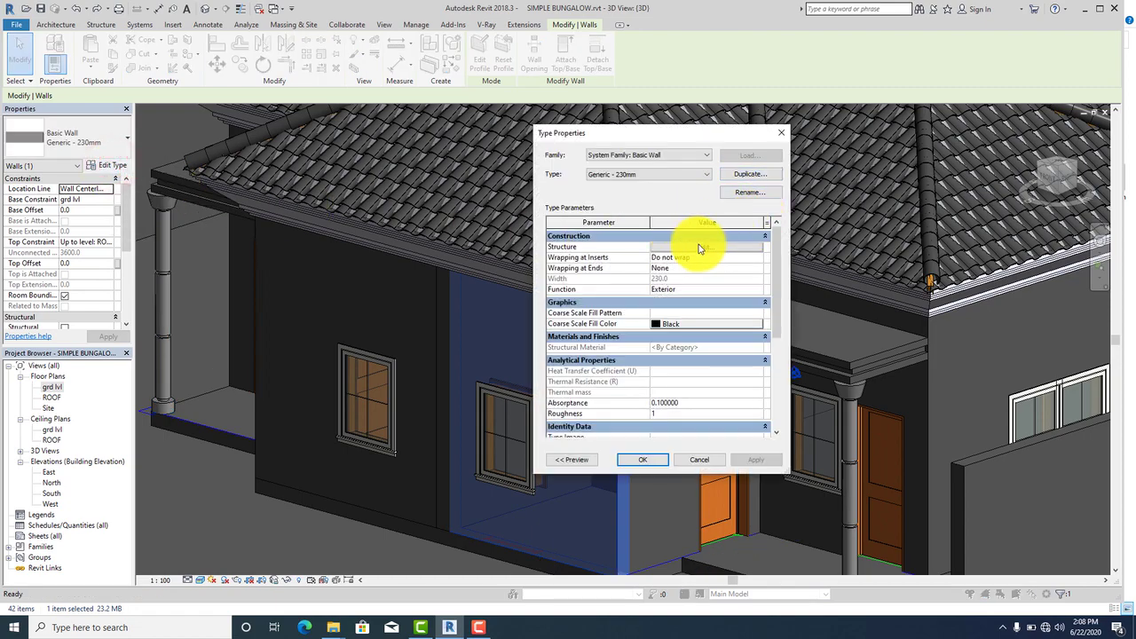
{"action": "left_click", "coordinate": [705, 247]}
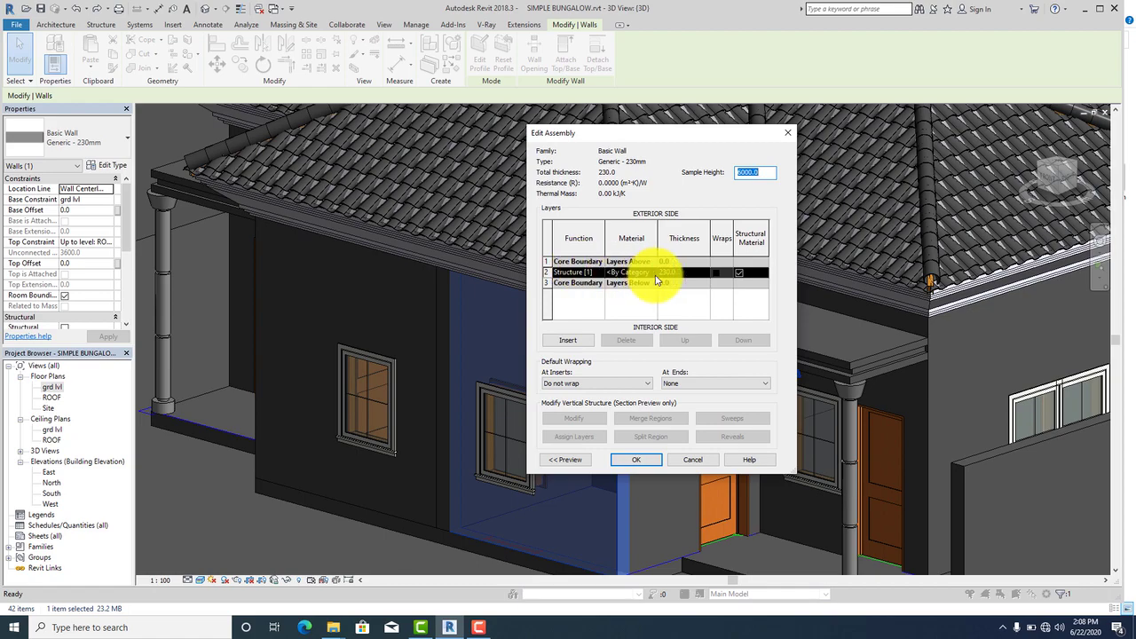
{"action": "left_click", "coordinate": [646, 272]}
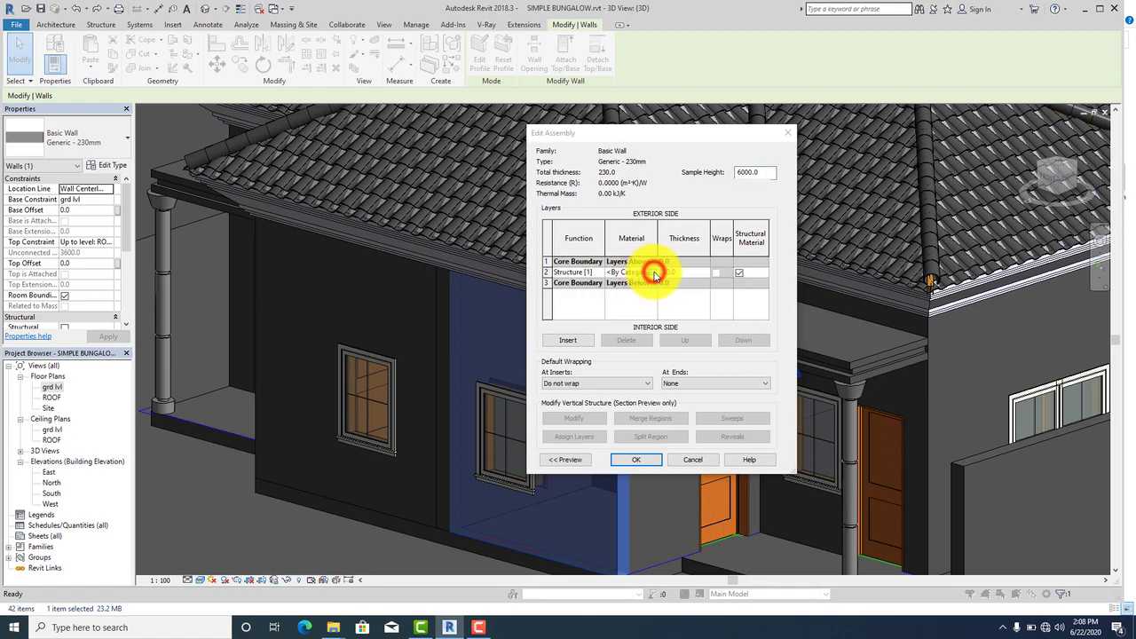
{"action": "left_click", "coordinate": [654, 273]}
{"action": "left_click", "coordinate": [418, 385]}
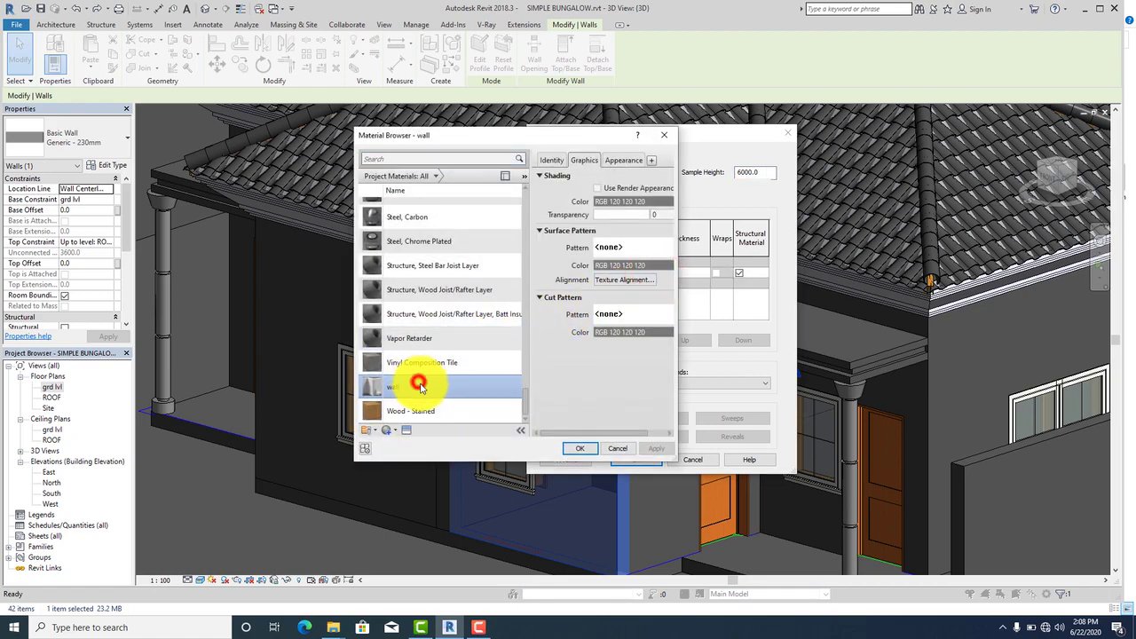
{"action": "left_click", "coordinate": [415, 393]}
{"action": "left_click", "coordinate": [570, 449]}
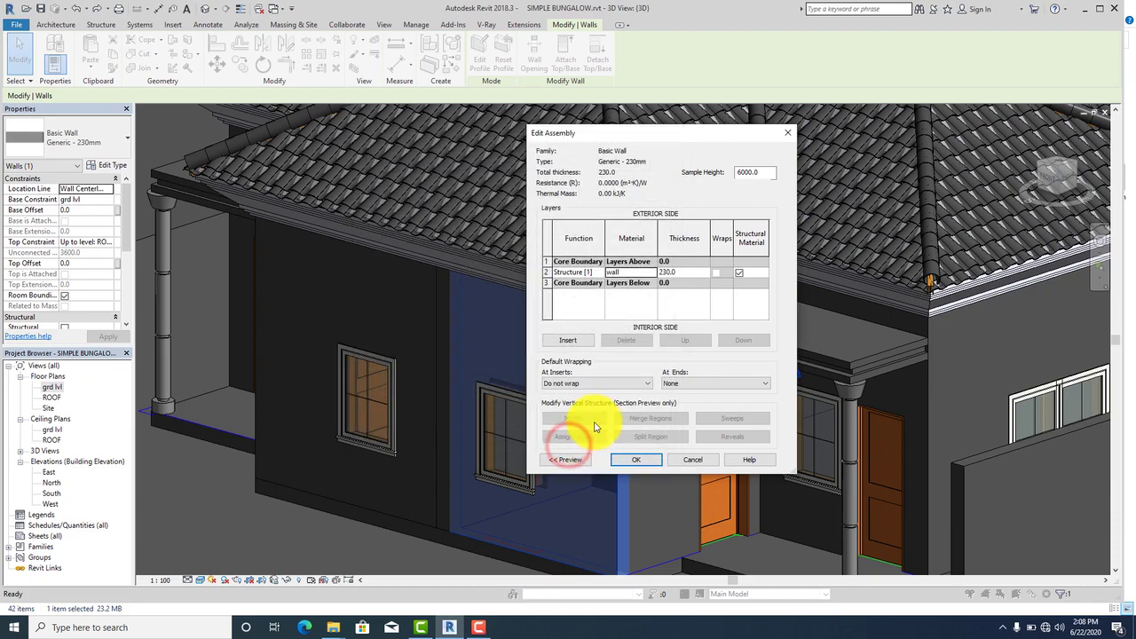
{"action": "left_click", "coordinate": [629, 459]}
{"action": "left_click", "coordinate": [756, 459]}
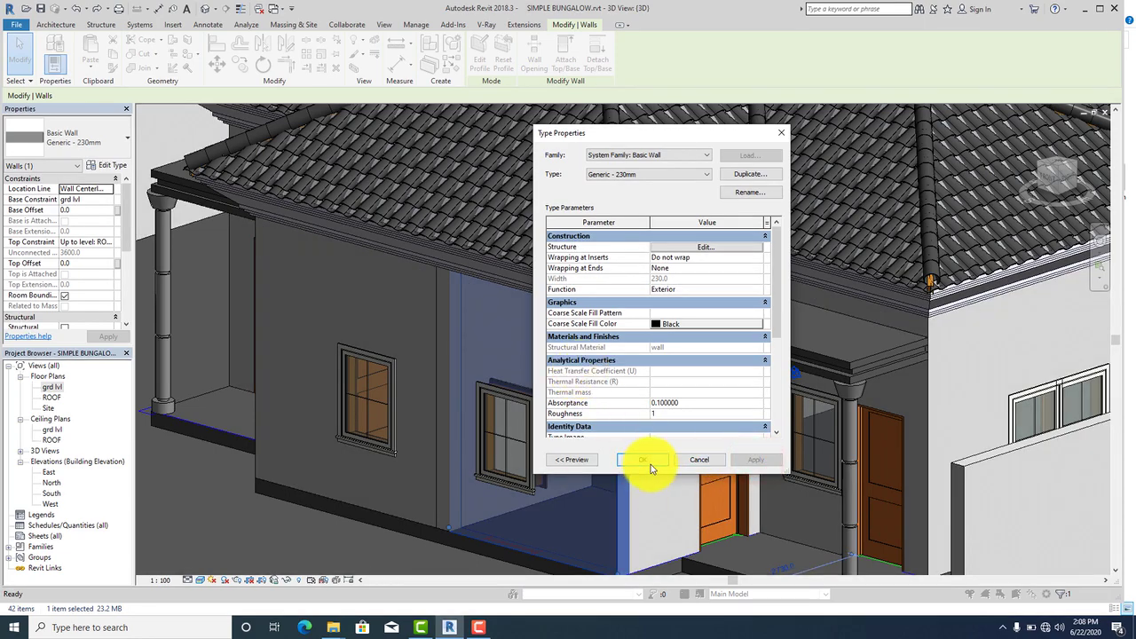
{"action": "left_click", "coordinate": [638, 458]}
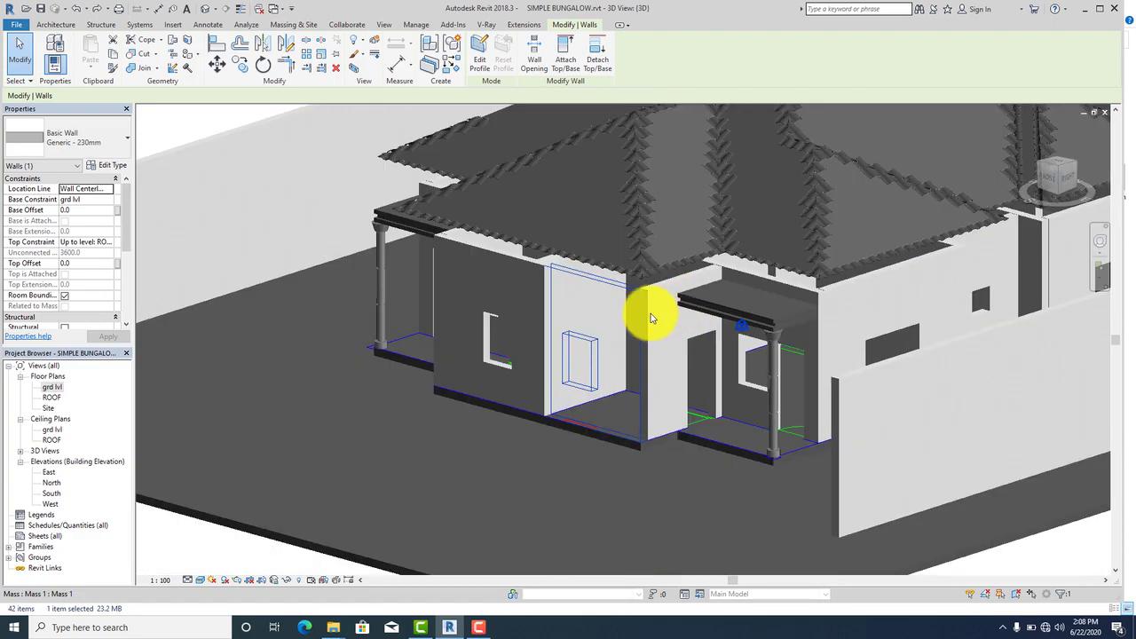
Step: Open the M_Glulam-Southern Pine family of the beam under the front roof corner's ridge tiles for editing and display it with realistic textures
{"action": "scroll", "coordinate": [650, 318], "scroll_direction": "down", "scroll_amount": 5}
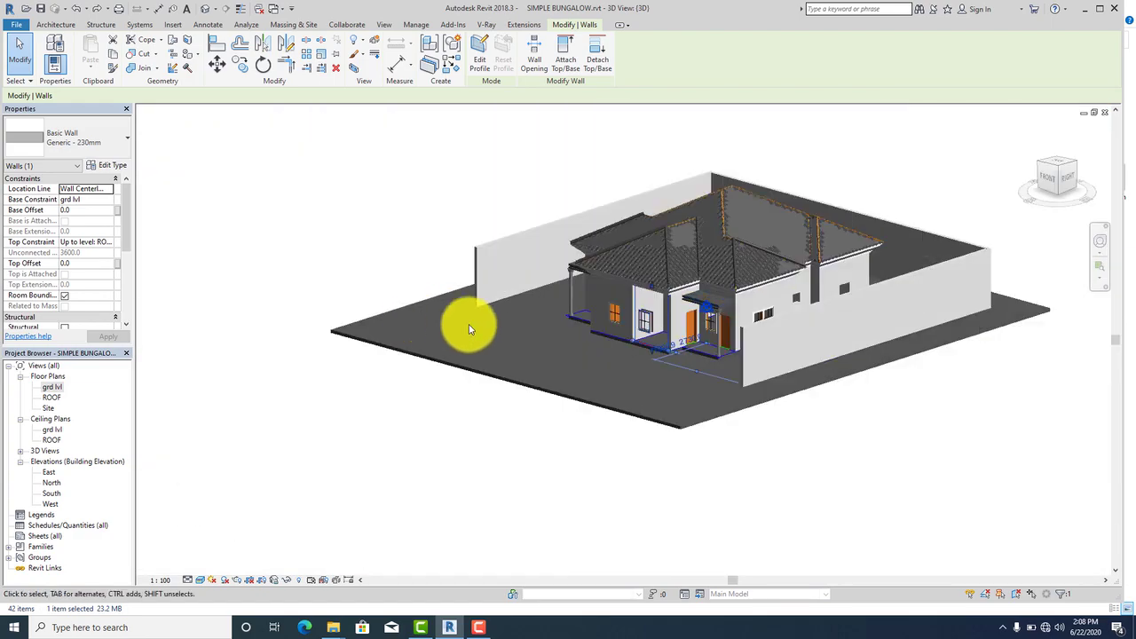
{"action": "left_click", "coordinate": [470, 374]}
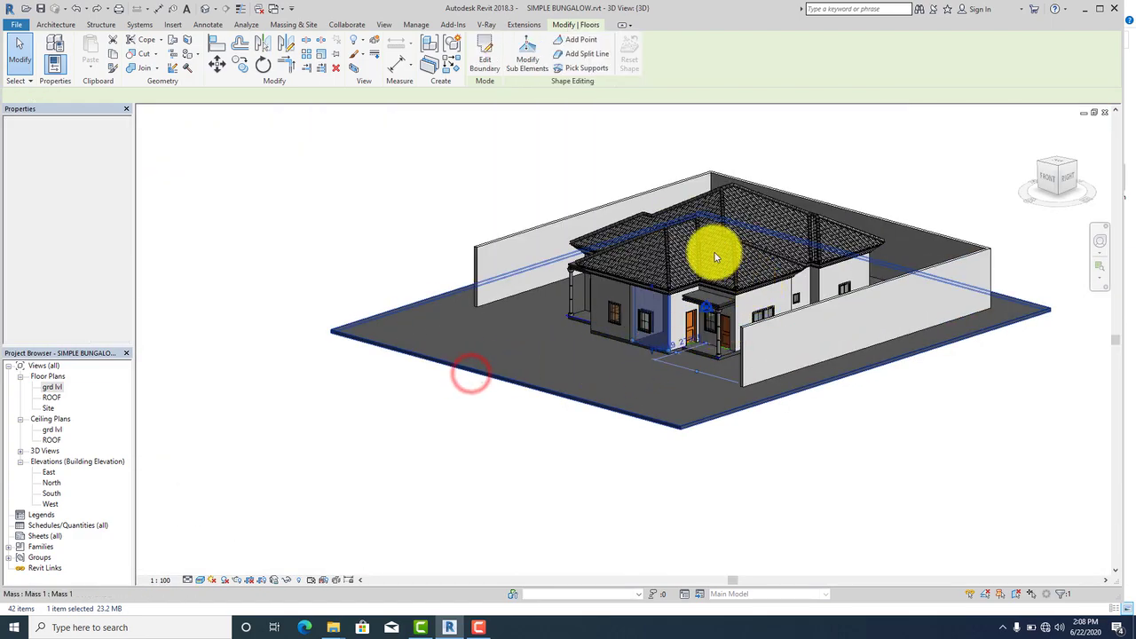
{"action": "scroll", "coordinate": [675, 307], "scroll_direction": "up", "scroll_amount": 6}
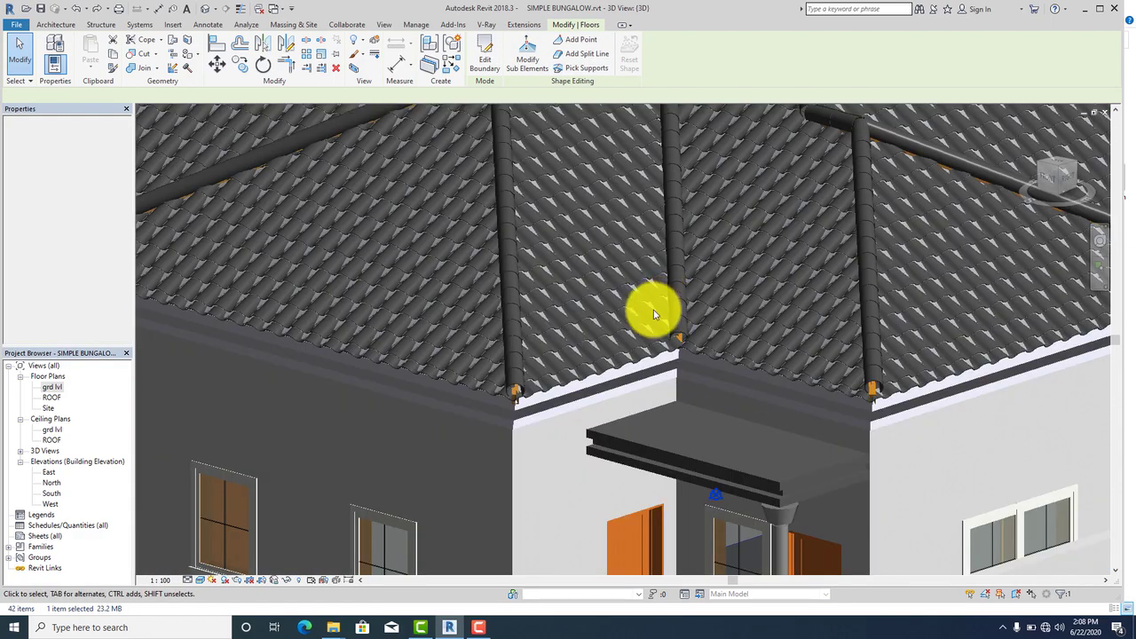
{"action": "middle_click_drag", "start_coordinate": [500, 358], "coordinate": [461, 431], "text": "shift"}
{"action": "scroll", "coordinate": [460, 430], "scroll_direction": "up", "scroll_amount": 6}
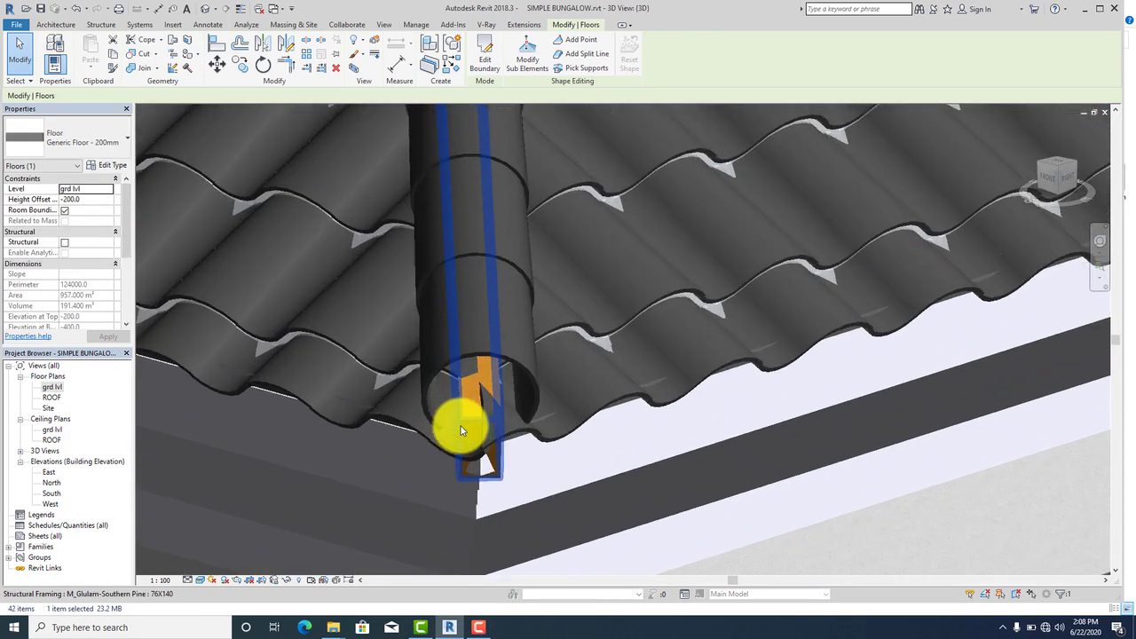
{"action": "left_click", "coordinate": [482, 417]}
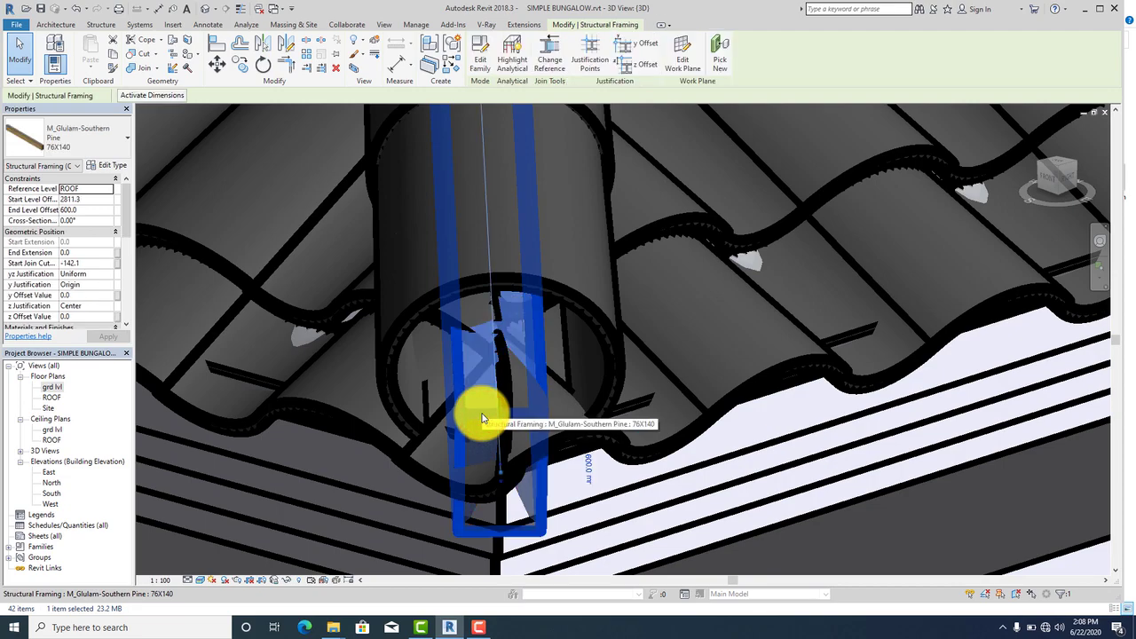
{"action": "left_click", "coordinate": [481, 412]}
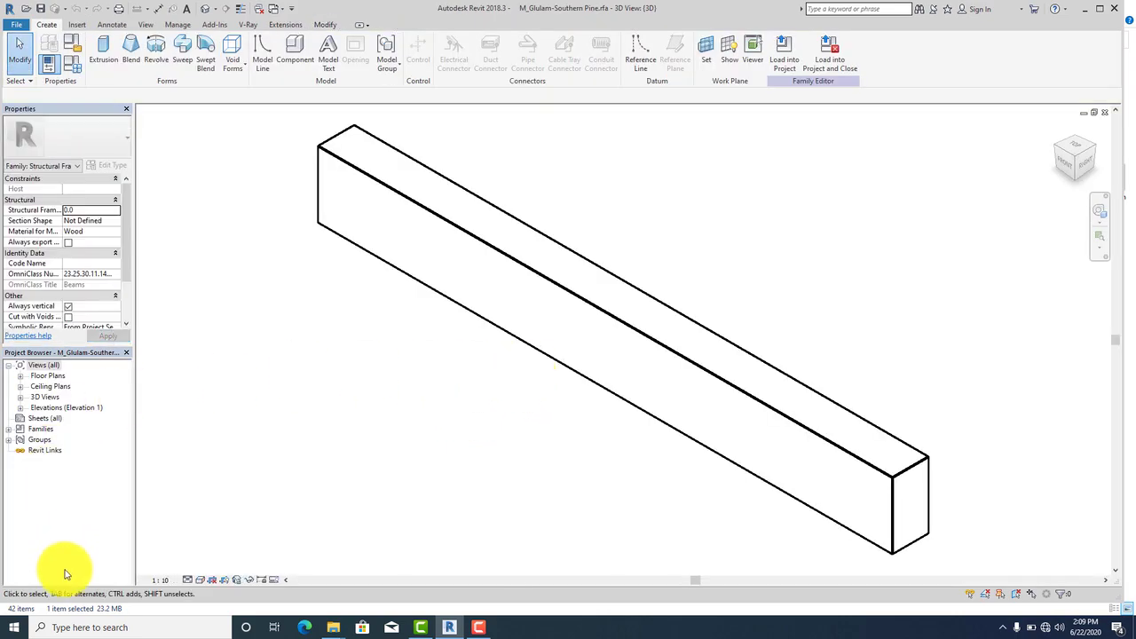
{"action": "left_click", "coordinate": [198, 582]}
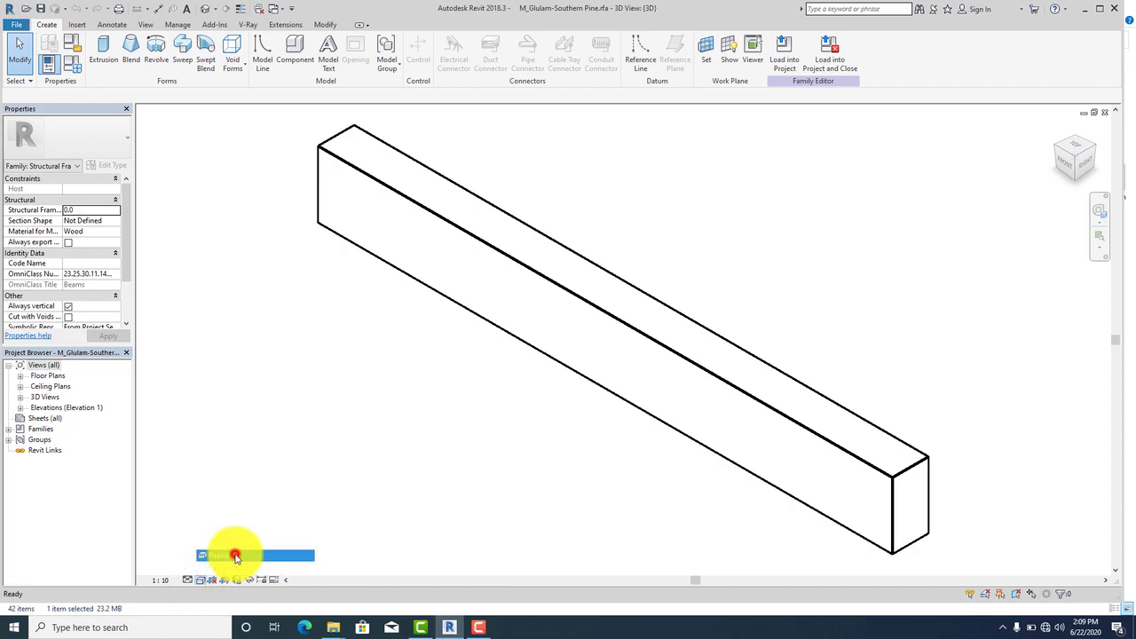
{"action": "left_click", "coordinate": [236, 557]}
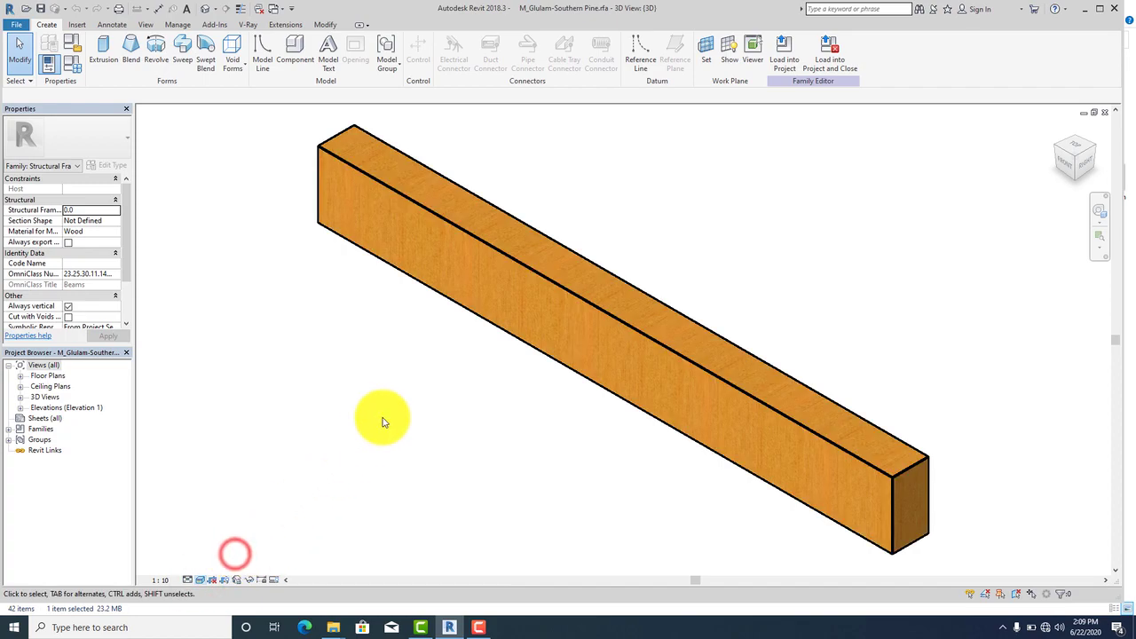
Step: Create a new material in the beam family and name it "wood"
{"action": "left_click", "coordinate": [177, 24]}
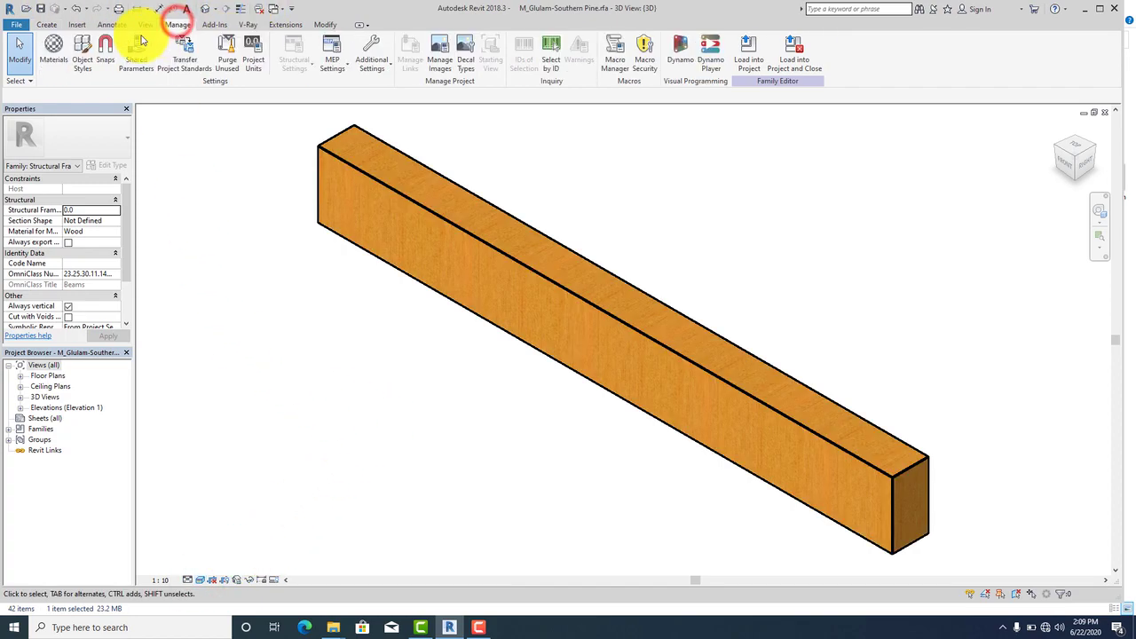
{"action": "left_click", "coordinate": [50, 49]}
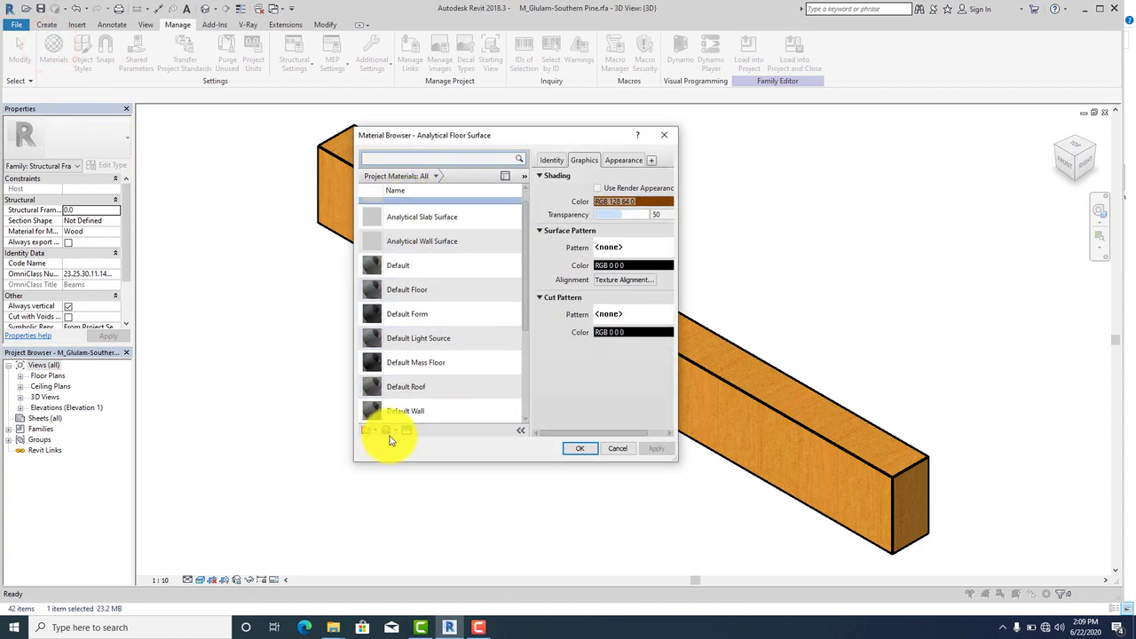
{"action": "left_click", "coordinate": [399, 441]}
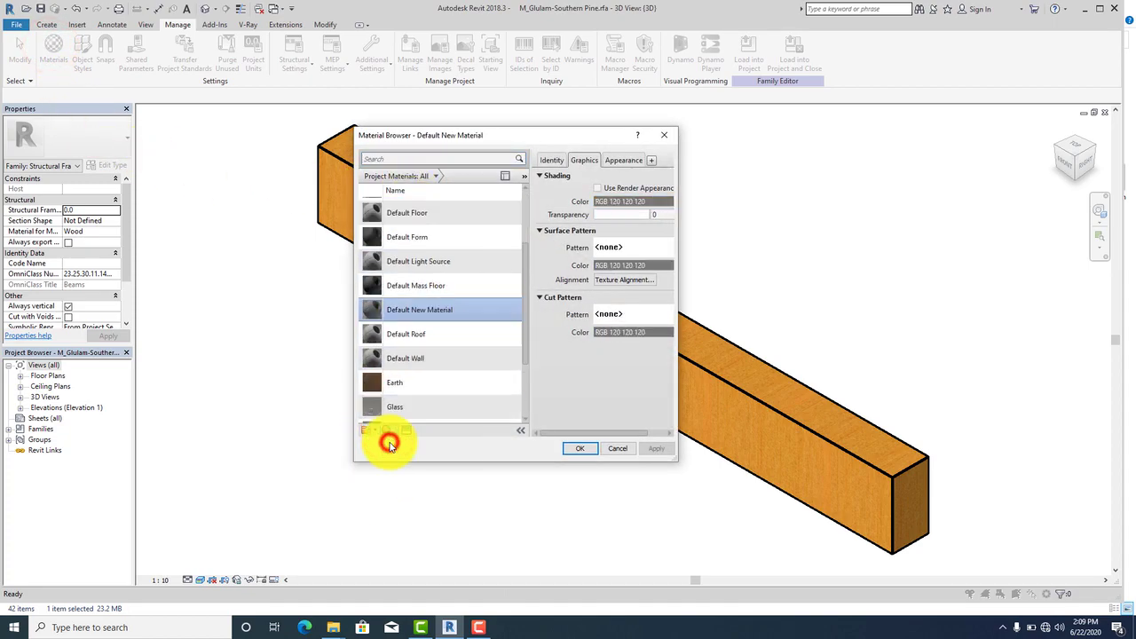
{"action": "right_click", "coordinate": [431, 293]}
{"action": "left_click", "coordinate": [441, 327]}
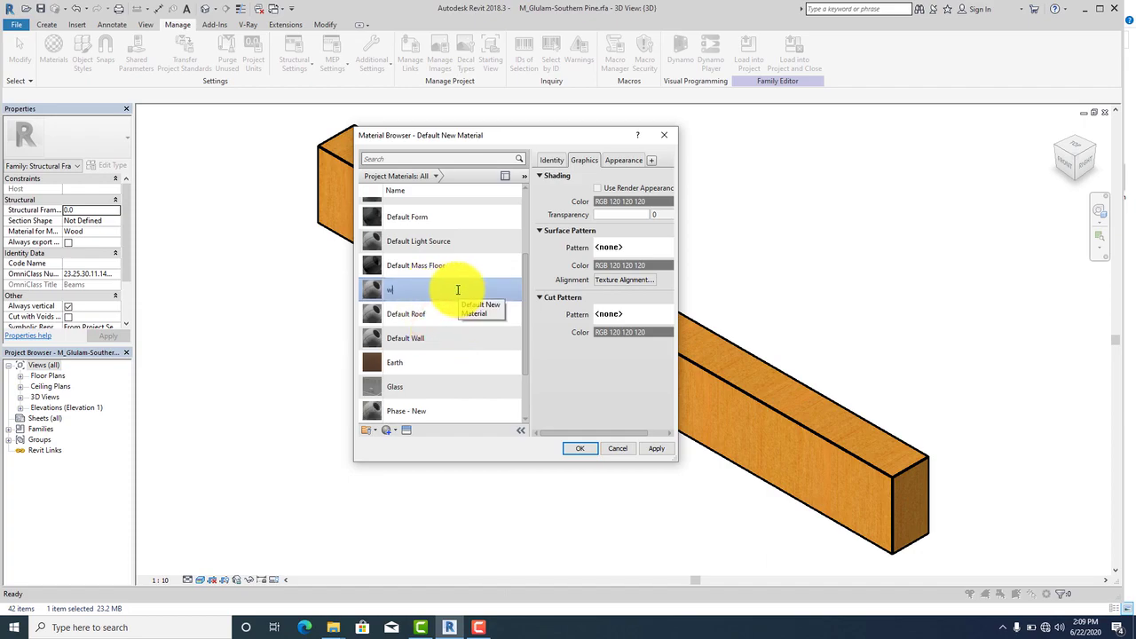
{"action": "left_click", "coordinate": [562, 377]}
Step: Replace the "wood" material's appearance asset with the matte "Dark Gray" wall paint found by searching for "gray", and confirm the material changes
{"action": "left_click", "coordinate": [614, 159]}
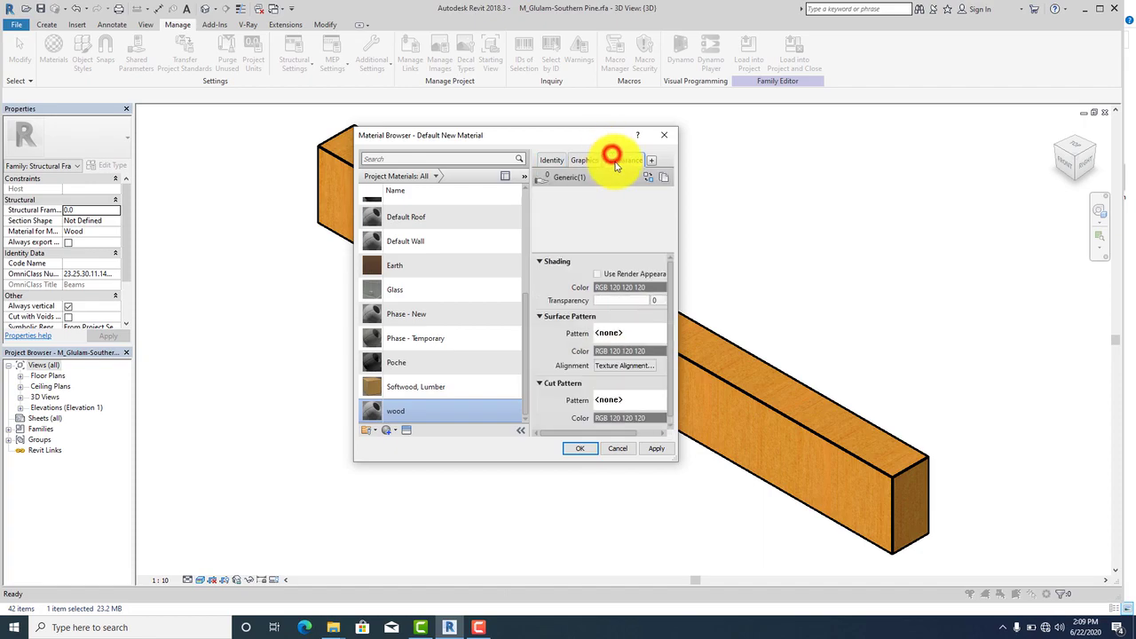
{"action": "left_click", "coordinate": [649, 178]}
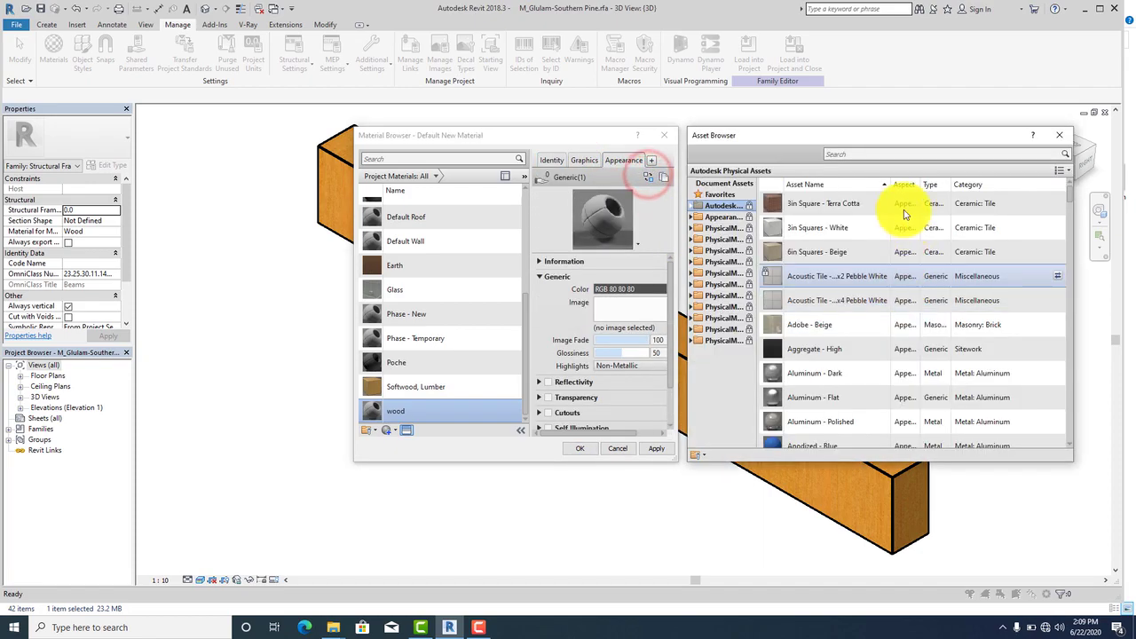
{"action": "left_click", "coordinate": [888, 155]}
{"action": "type", "text": "gray"}
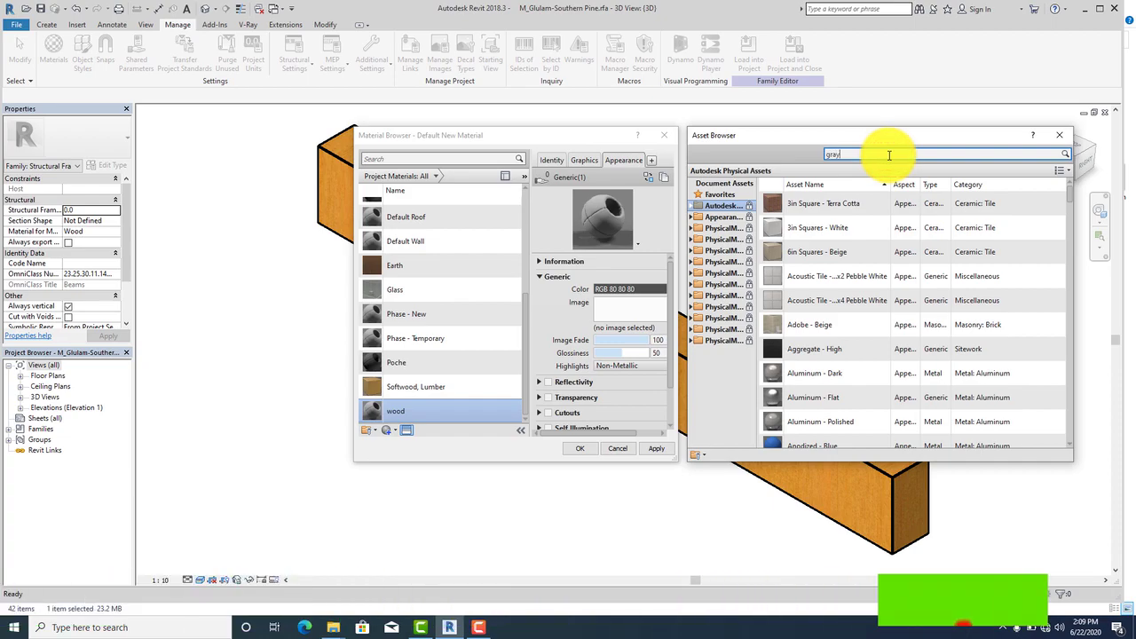
{"action": "key", "text": "Return"}
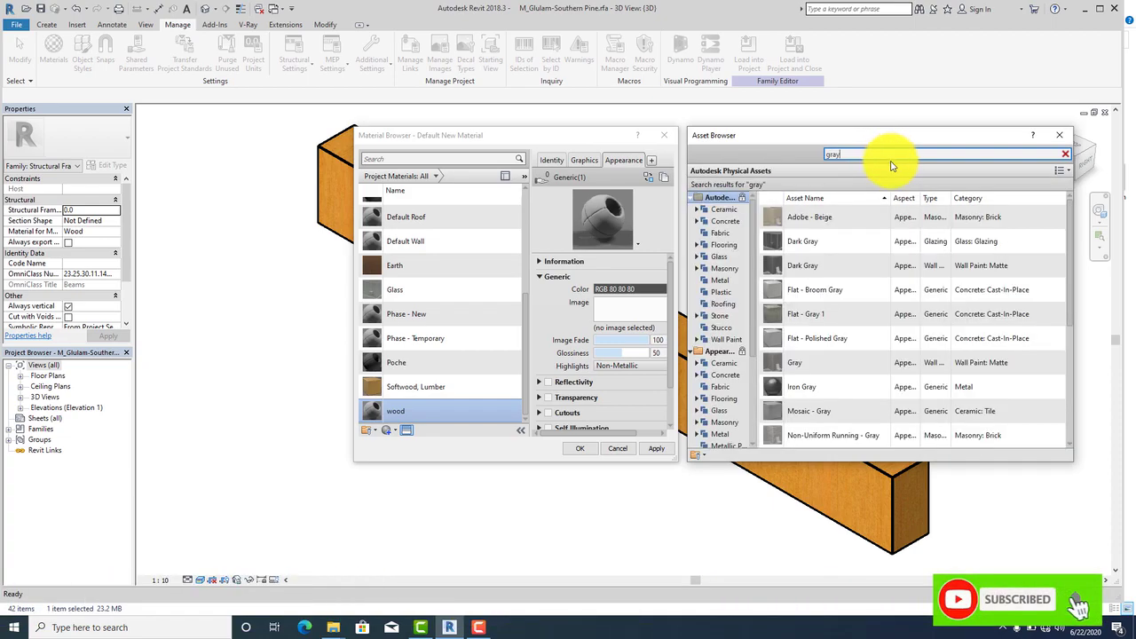
{"action": "left_click", "coordinate": [1054, 265]}
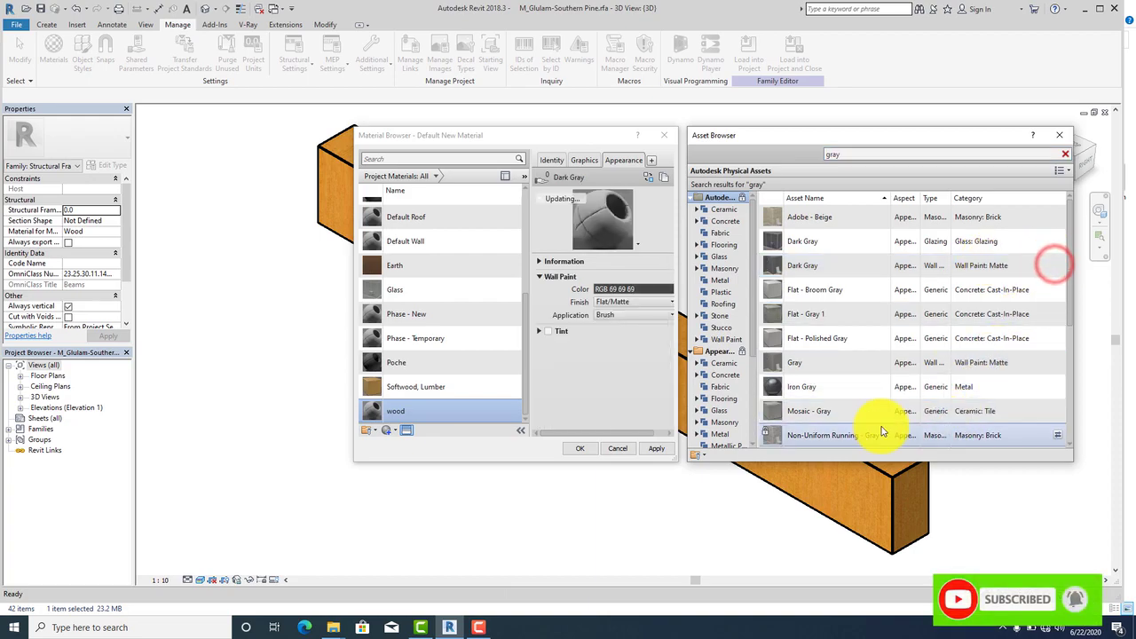
{"action": "left_click", "coordinate": [658, 449]}
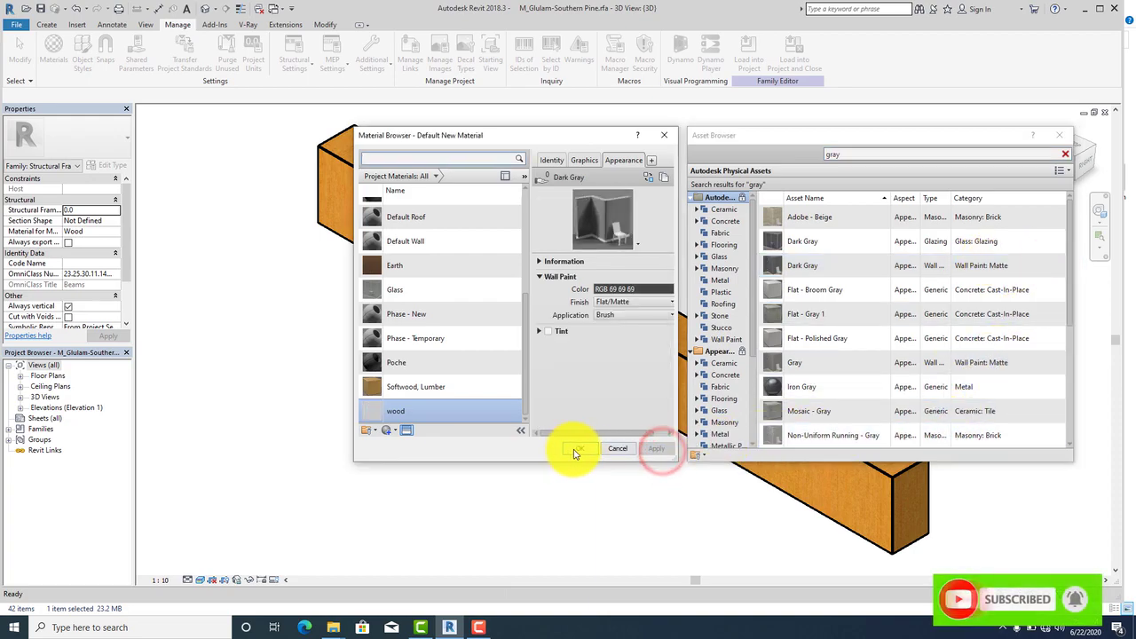
{"action": "left_click", "coordinate": [575, 449]}
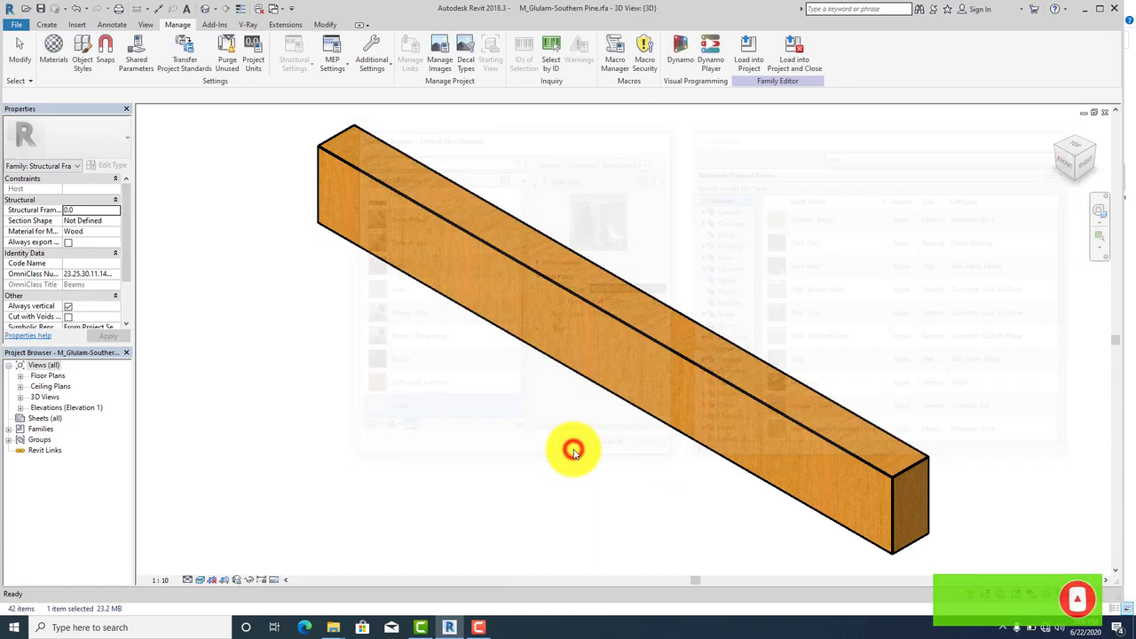
Step: Paint the beam's right end, top and front faces with the "wood" material
{"action": "left_click", "coordinate": [323, 25]}
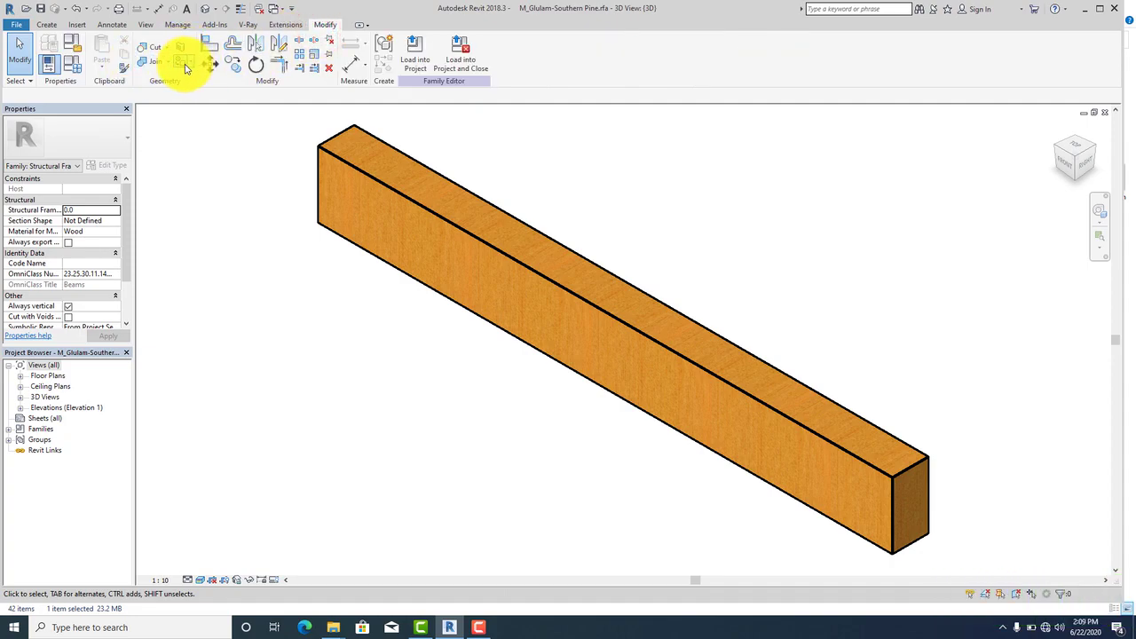
{"action": "left_click", "coordinate": [186, 68]}
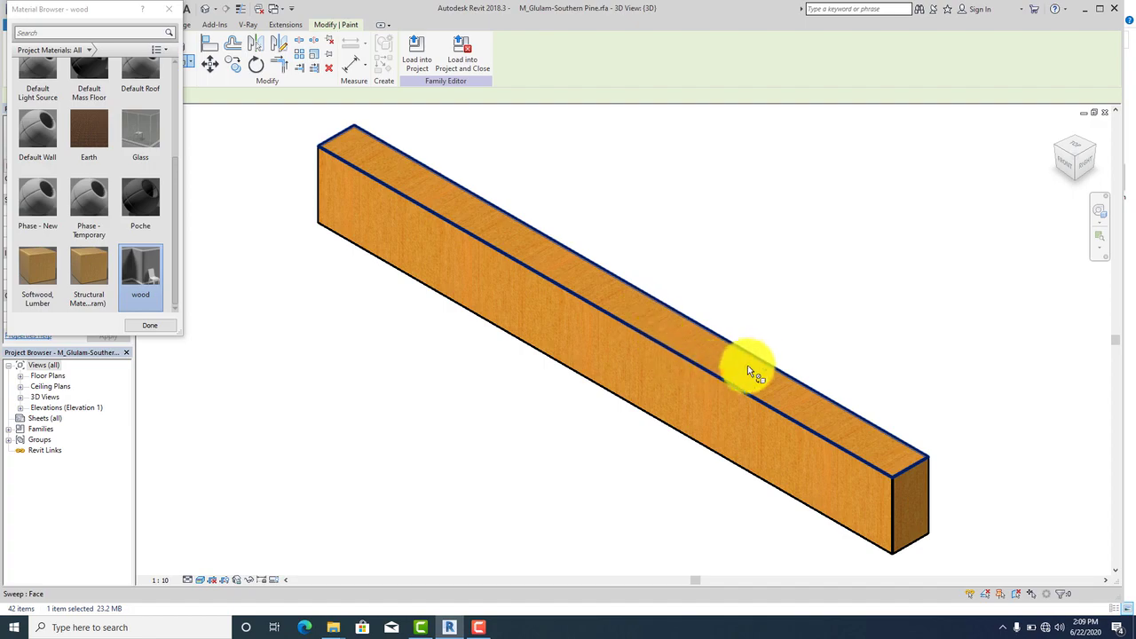
{"action": "scroll", "coordinate": [918, 522], "scroll_direction": "up", "scroll_amount": 4}
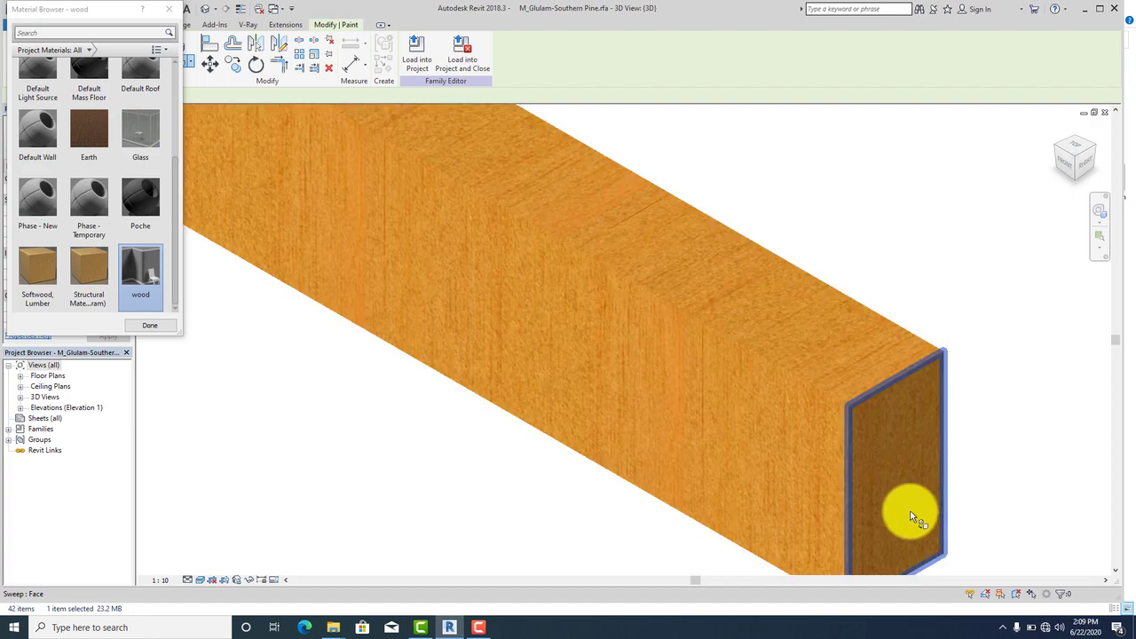
{"action": "left_click", "coordinate": [881, 389]}
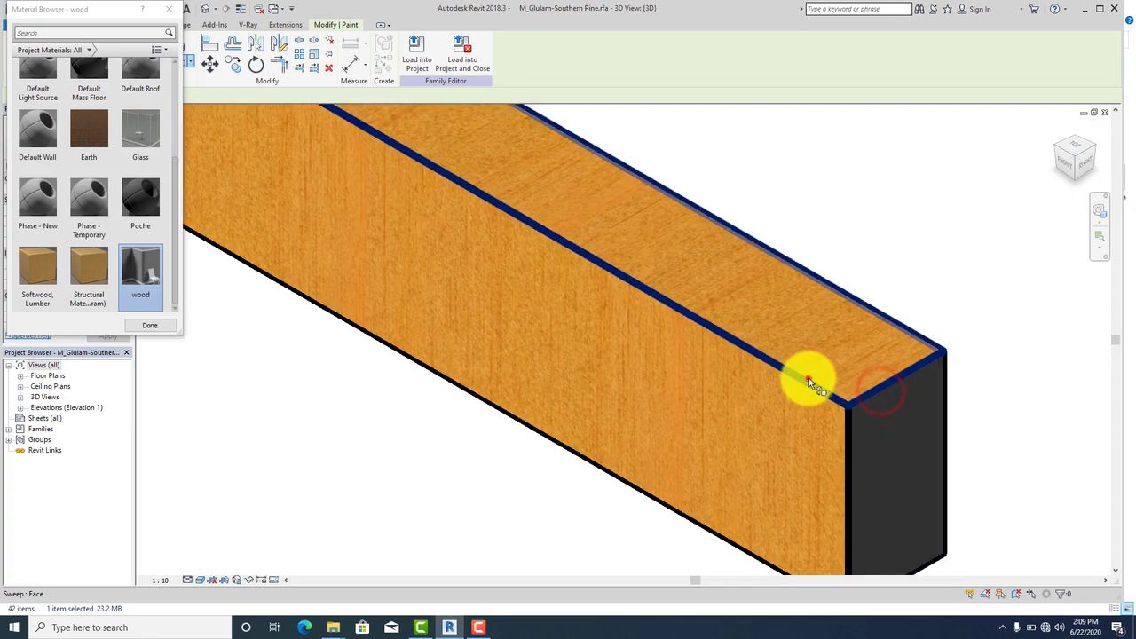
{"action": "left_click", "coordinate": [806, 379]}
{"action": "left_click", "coordinate": [795, 389]}
{"action": "key", "text": "z"}
{"action": "key", "text": "f"}
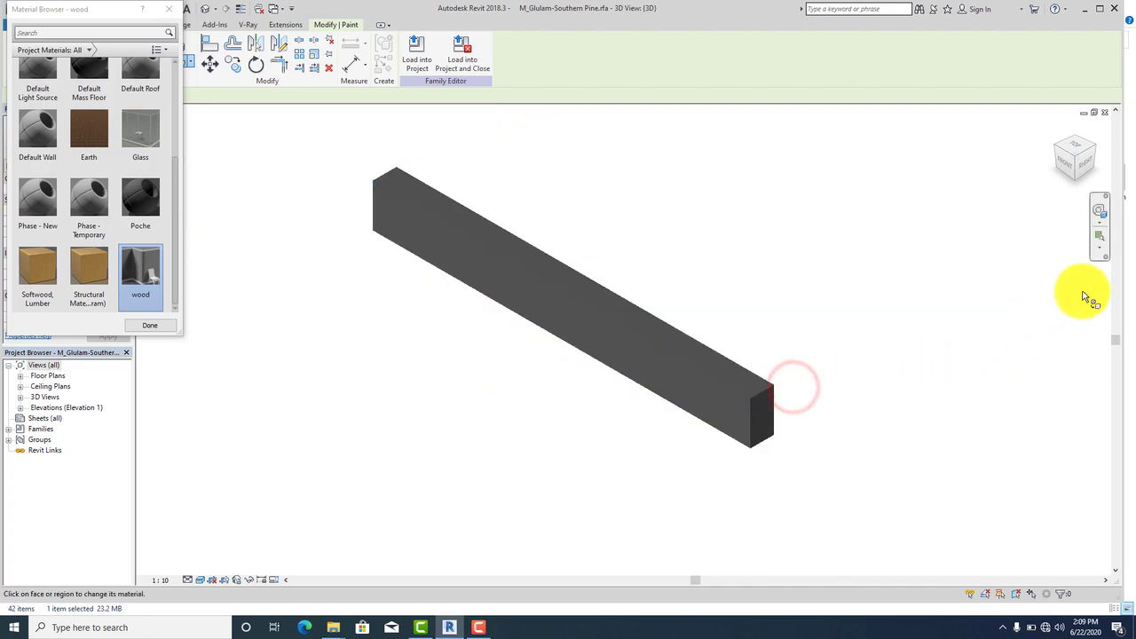
Step: Paint the beam's back side and its left end face with the "wood" material
{"action": "left_click", "coordinate": [1098, 211]}
{"action": "left_click_drag", "start_coordinate": [1002, 280], "coordinate": [793, 240]}
{"action": "left_click", "coordinate": [799, 203]}
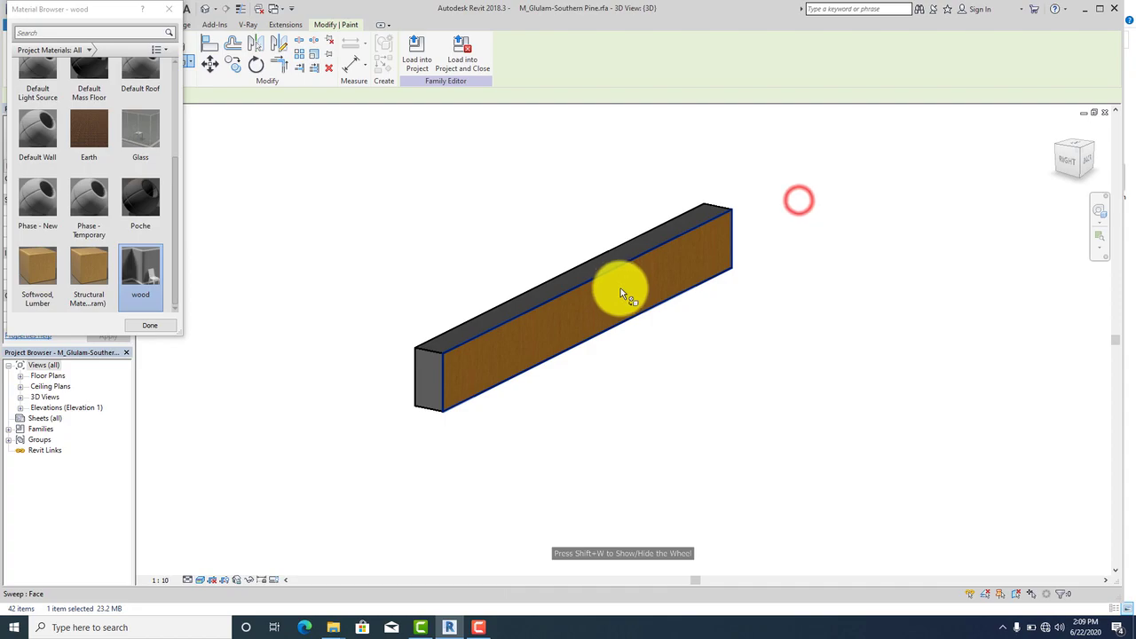
{"action": "left_click", "coordinate": [617, 291]}
{"action": "left_click", "coordinate": [1103, 218]}
{"action": "left_click_drag", "start_coordinate": [918, 284], "coordinate": [421, 250]}
{"action": "left_click", "coordinate": [453, 225]}
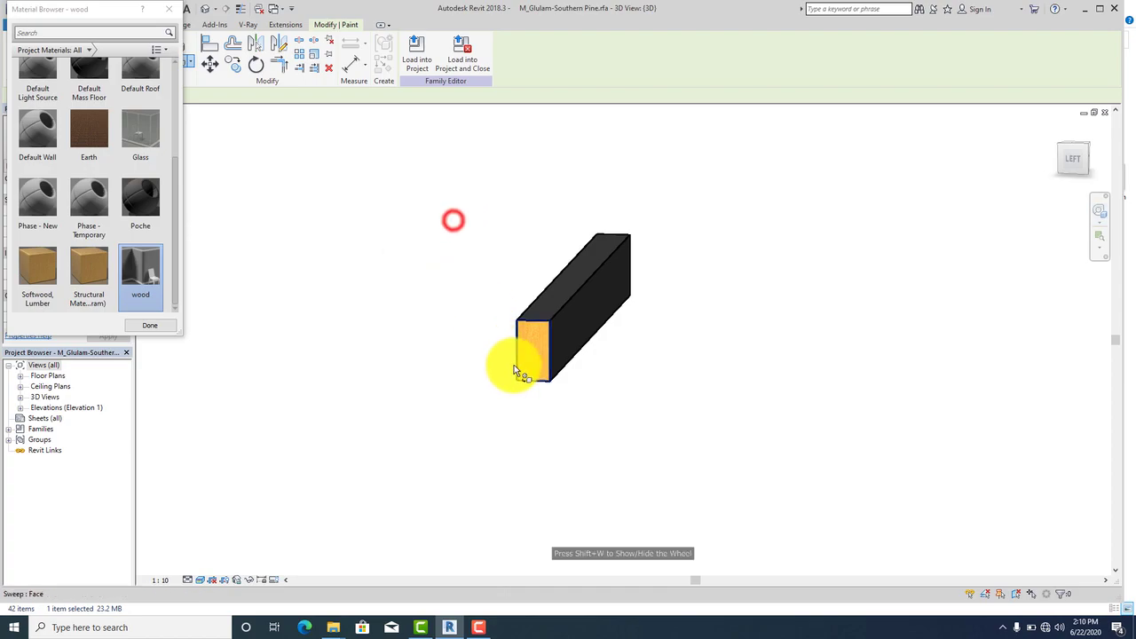
{"action": "left_click", "coordinate": [535, 358]}
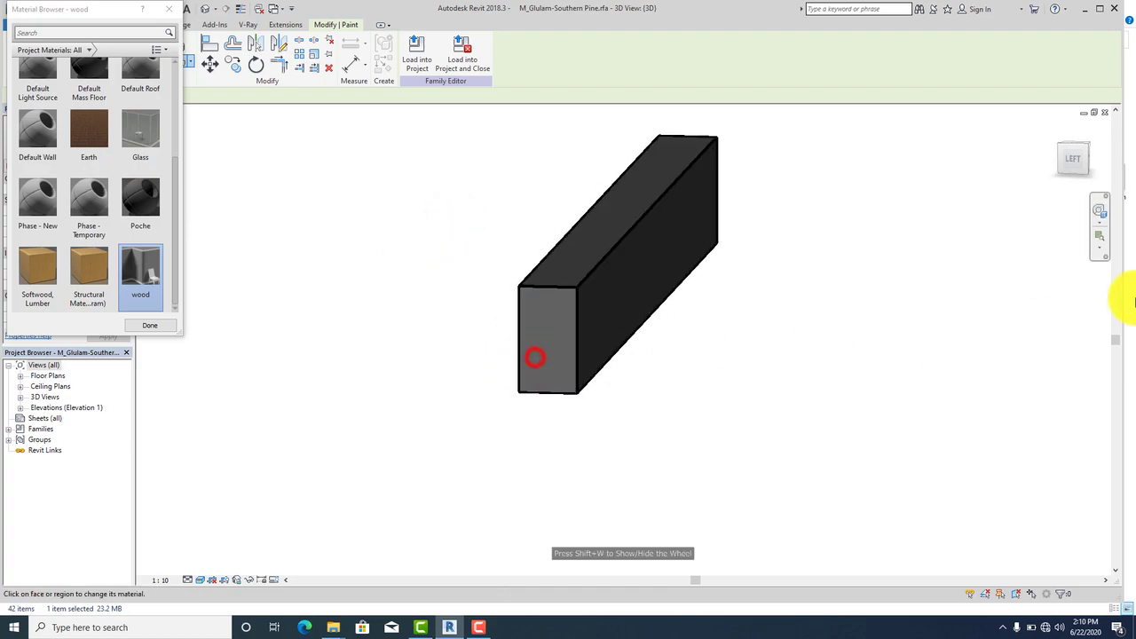
Step: Paint the beam's underside with the "wood" material and finish painting
{"action": "left_click", "coordinate": [1098, 210]}
{"action": "left_click_drag", "start_coordinate": [771, 311], "coordinate": [826, 275]}
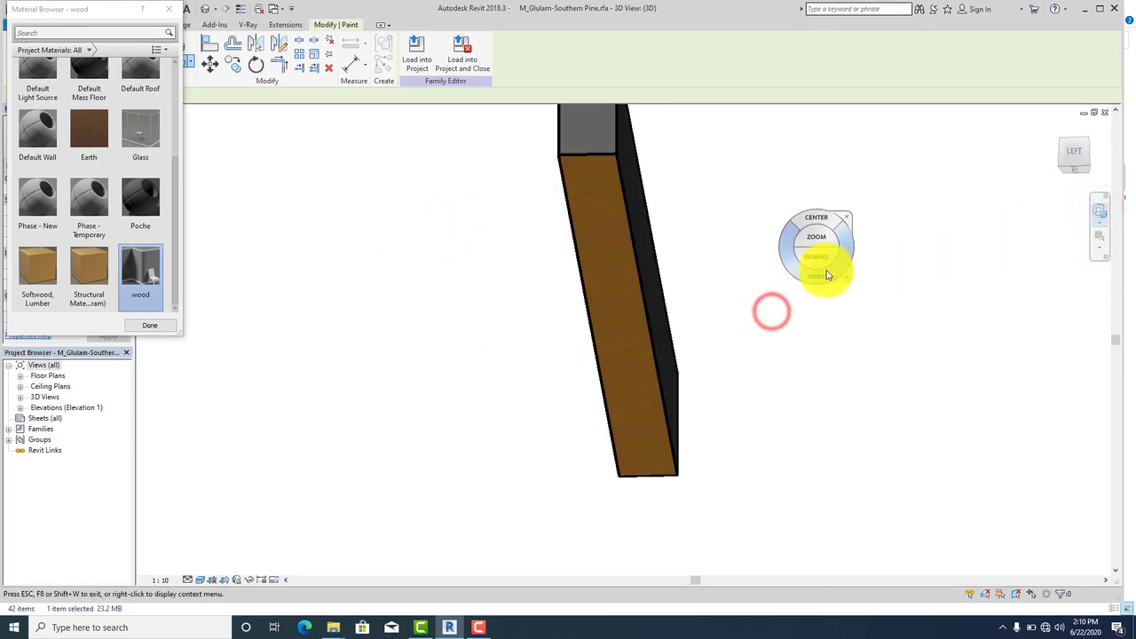
{"action": "left_click", "coordinate": [848, 218]}
{"action": "left_click", "coordinate": [626, 266]}
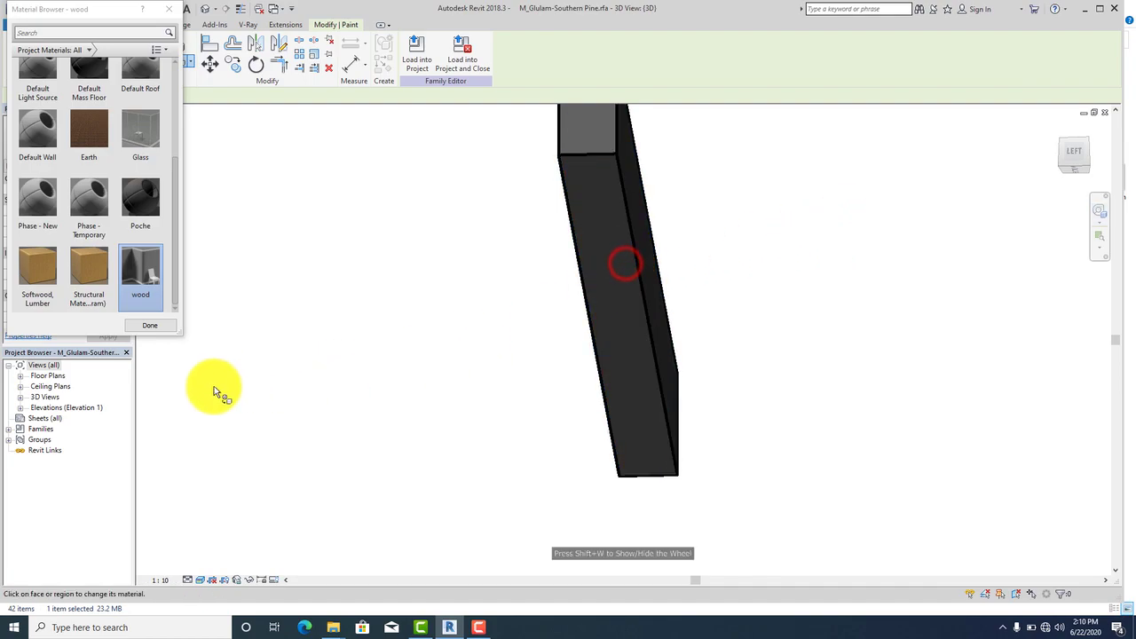
{"action": "left_click", "coordinate": [143, 326]}
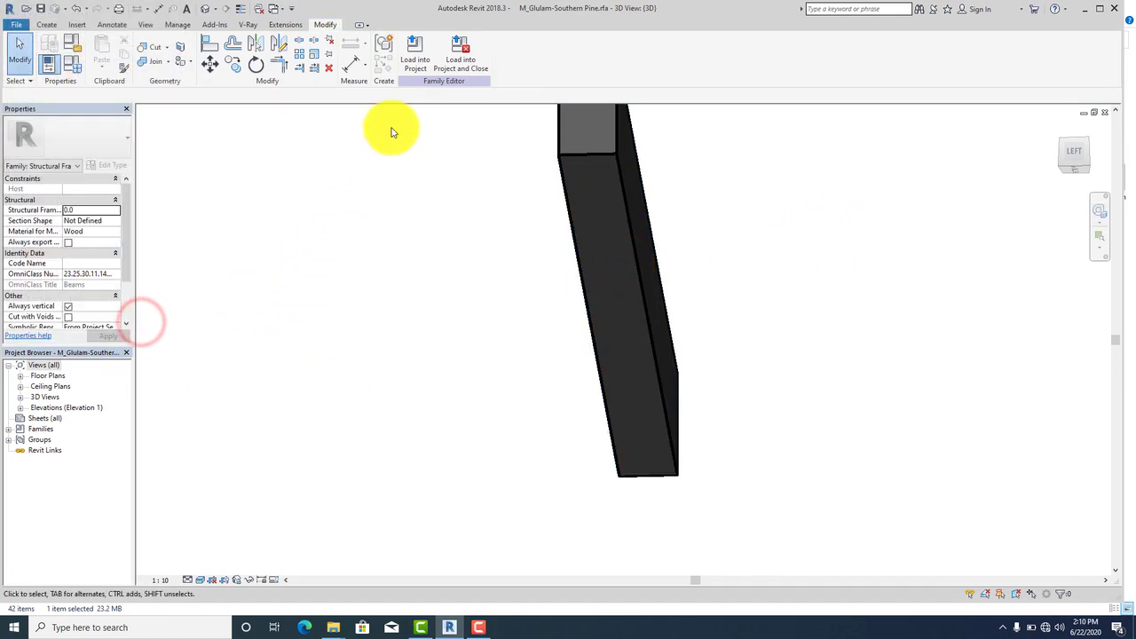
Step: Load the beam family into the bungalow project, overwriting the existing version, and inspect the front roof corner
{"action": "left_click", "coordinate": [418, 62]}
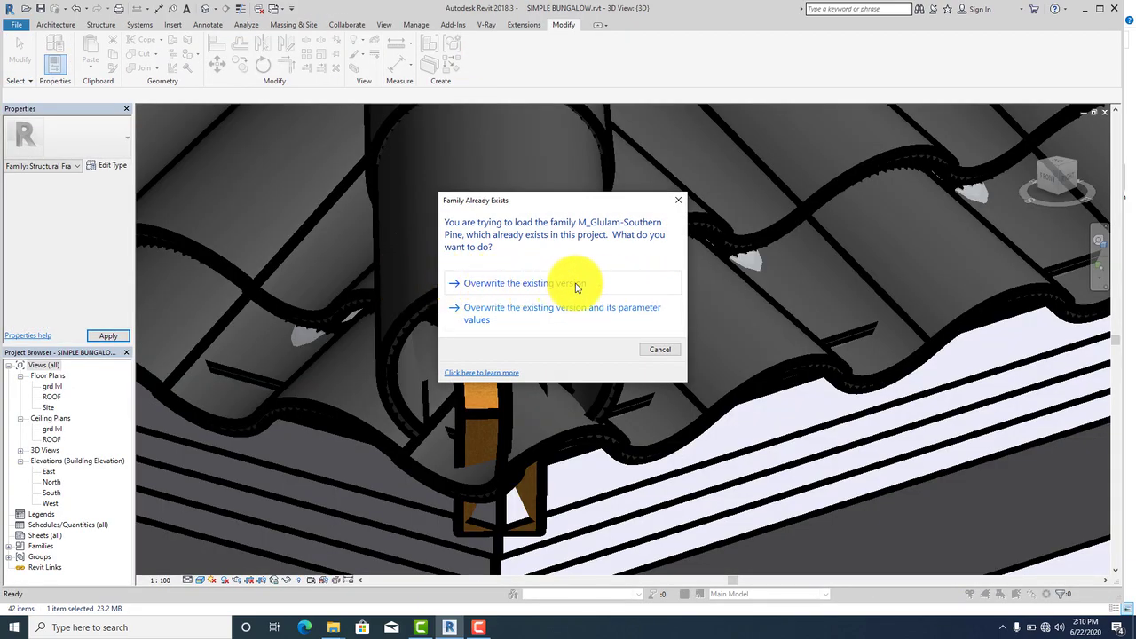
{"action": "left_click", "coordinate": [575, 285]}
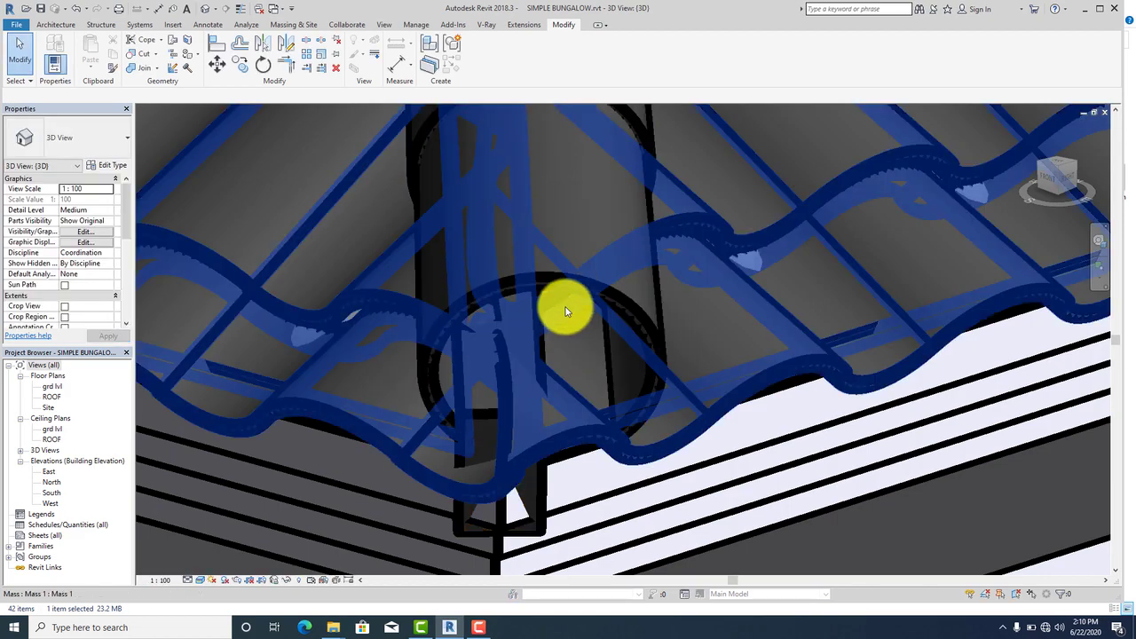
{"action": "scroll", "coordinate": [614, 291], "scroll_direction": "down", "scroll_amount": 10}
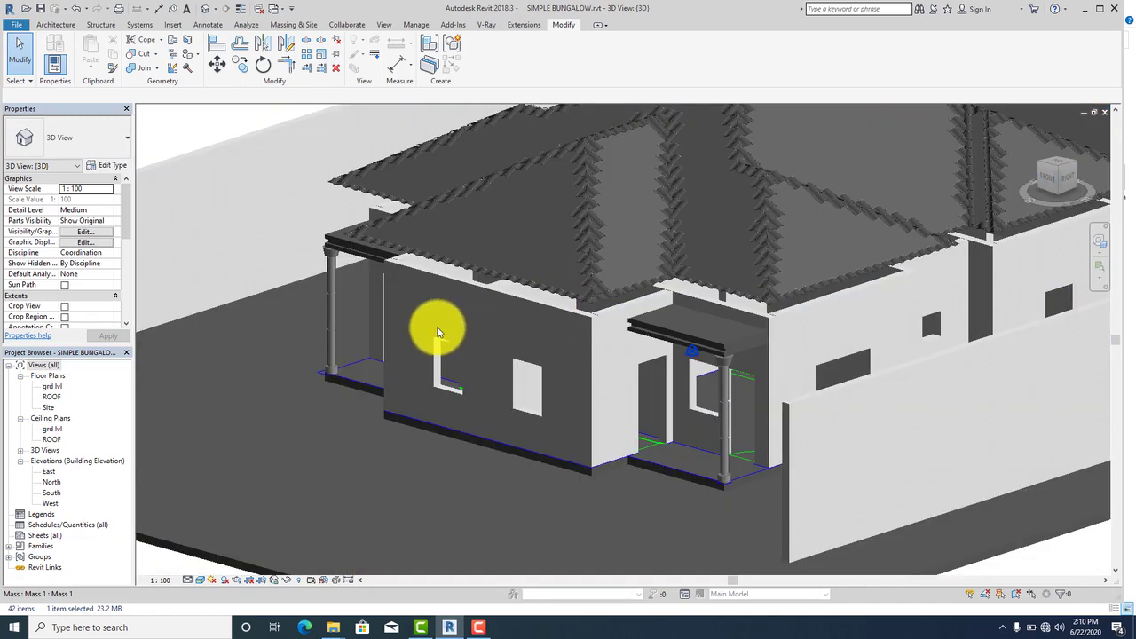
{"action": "scroll", "coordinate": [604, 287], "scroll_direction": "down", "scroll_amount": 2}
{"action": "scroll", "coordinate": [604, 282], "scroll_direction": "up", "scroll_amount": 6}
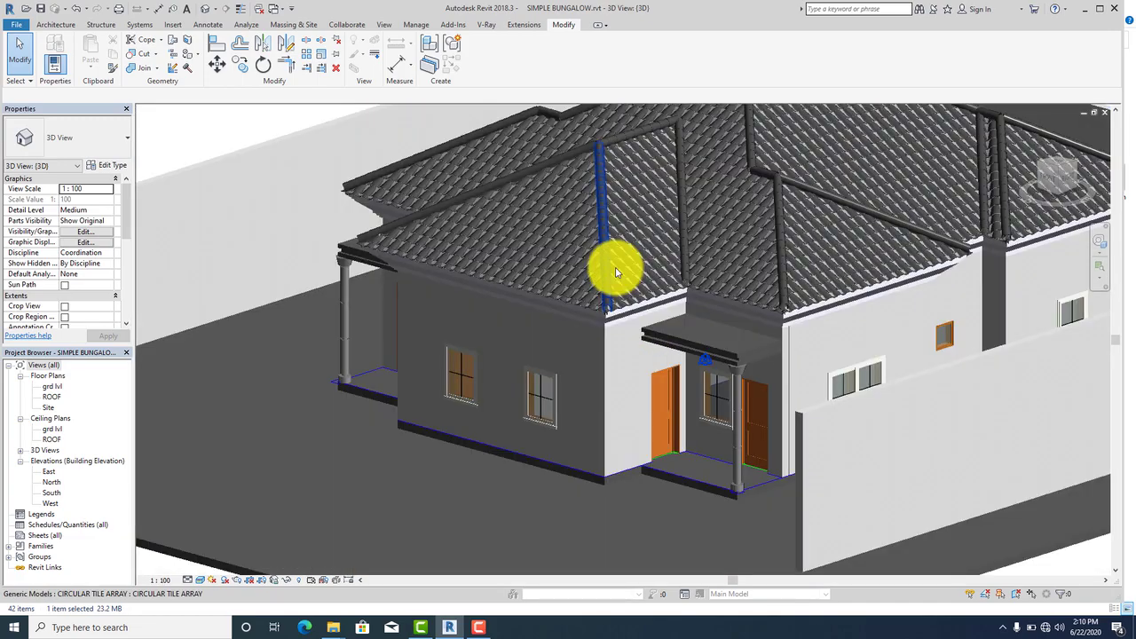
{"action": "scroll", "coordinate": [604, 273], "scroll_direction": "up", "scroll_amount": 3}
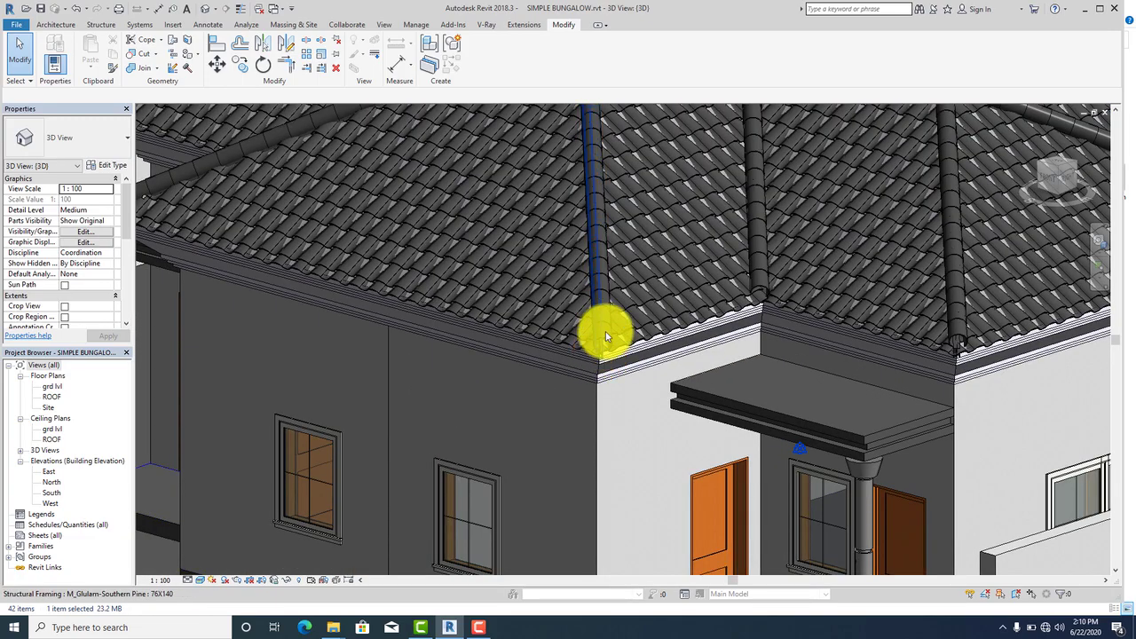
Step: Dismiss the save reminder and paint the upper front edge of the entrance canopy roof with the "wall" material
{"action": "scroll", "coordinate": [774, 347], "scroll_direction": "down", "scroll_amount": 1}
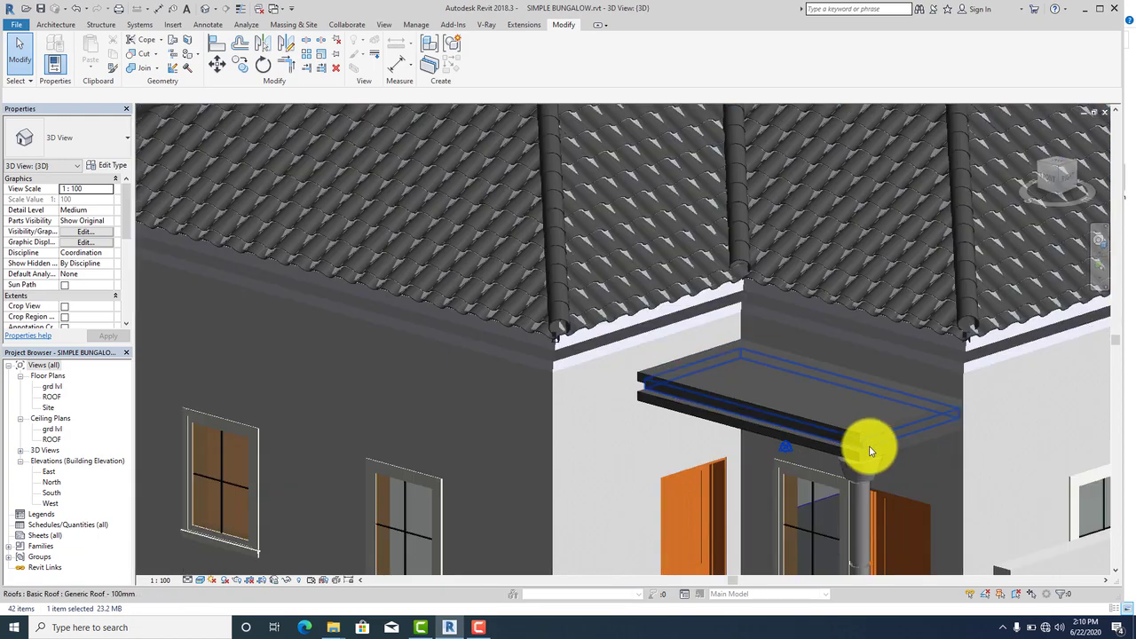
{"action": "scroll", "coordinate": [603, 269], "scroll_direction": "down", "scroll_amount": 1}
{"action": "scroll", "coordinate": [862, 489], "scroll_direction": "up", "scroll_amount": 2}
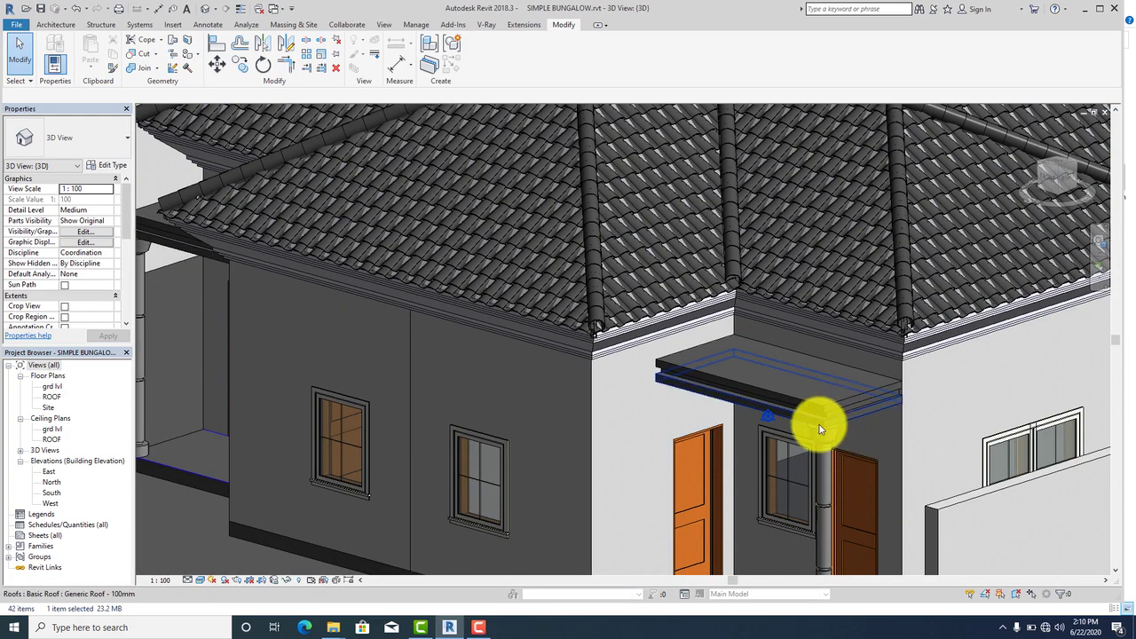
{"action": "scroll", "coordinate": [820, 427], "scroll_direction": "up", "scroll_amount": 3}
{"action": "scroll", "coordinate": [786, 329], "scroll_direction": "down", "scroll_amount": 2}
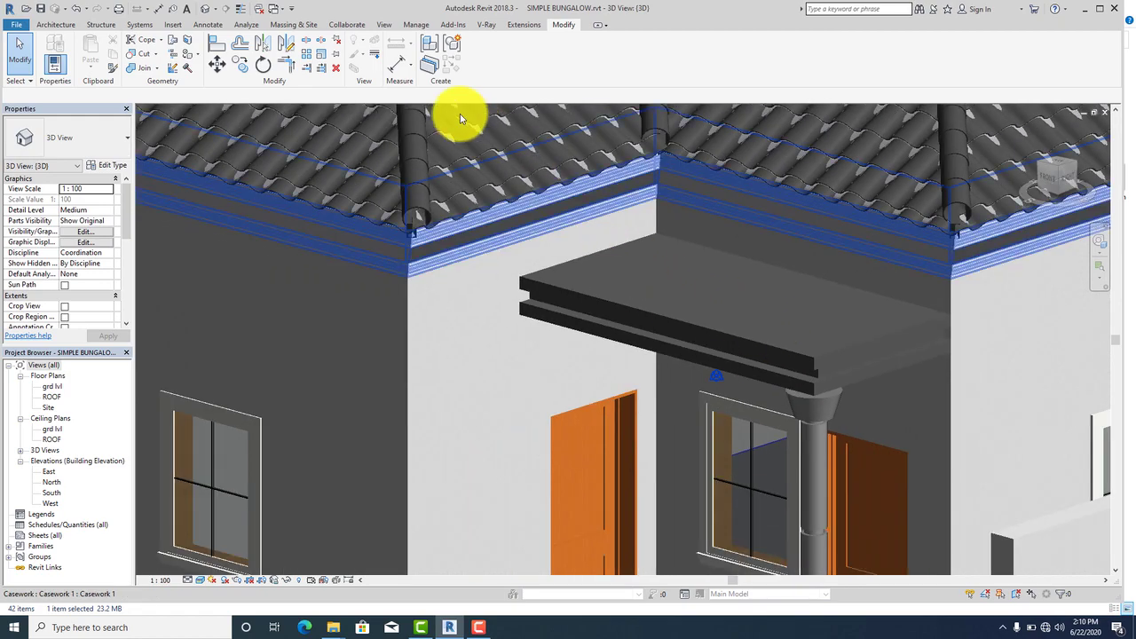
{"action": "left_click", "coordinate": [559, 25]}
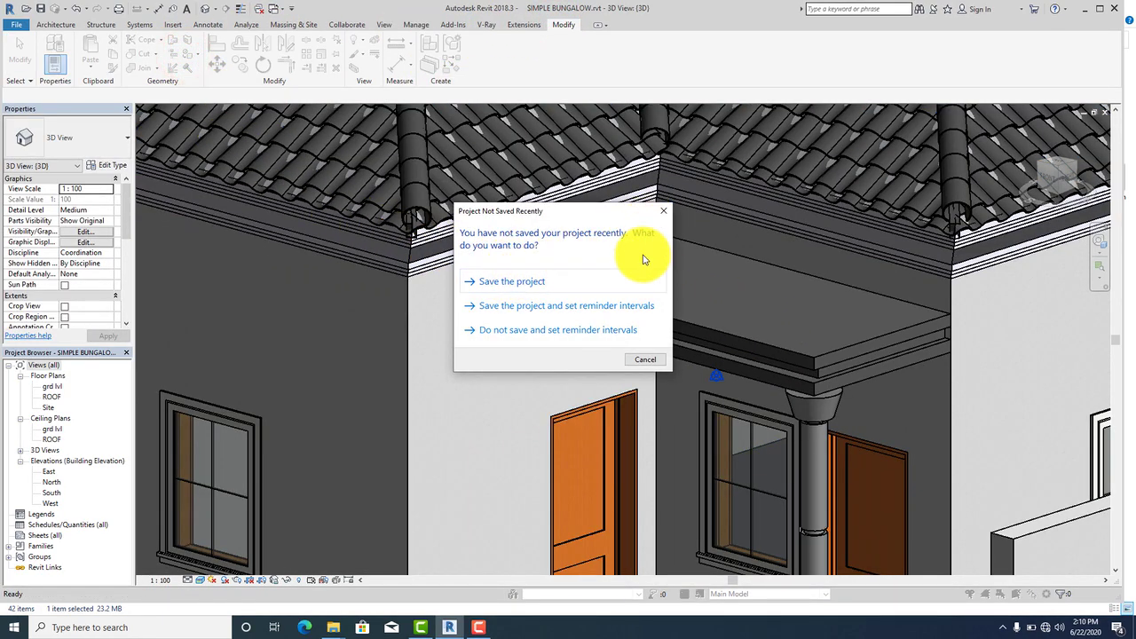
{"action": "left_click", "coordinate": [659, 220]}
{"action": "left_click", "coordinate": [185, 54]}
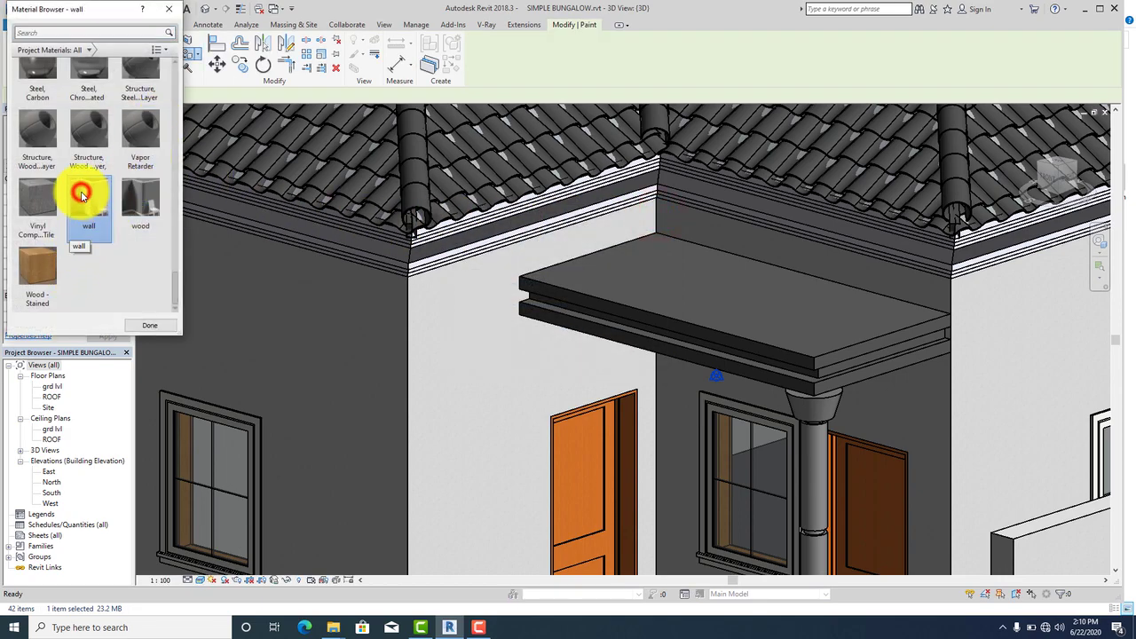
{"action": "scroll", "coordinate": [775, 358], "scroll_direction": "up", "scroll_amount": 5}
{"action": "left_click", "coordinate": [773, 344]}
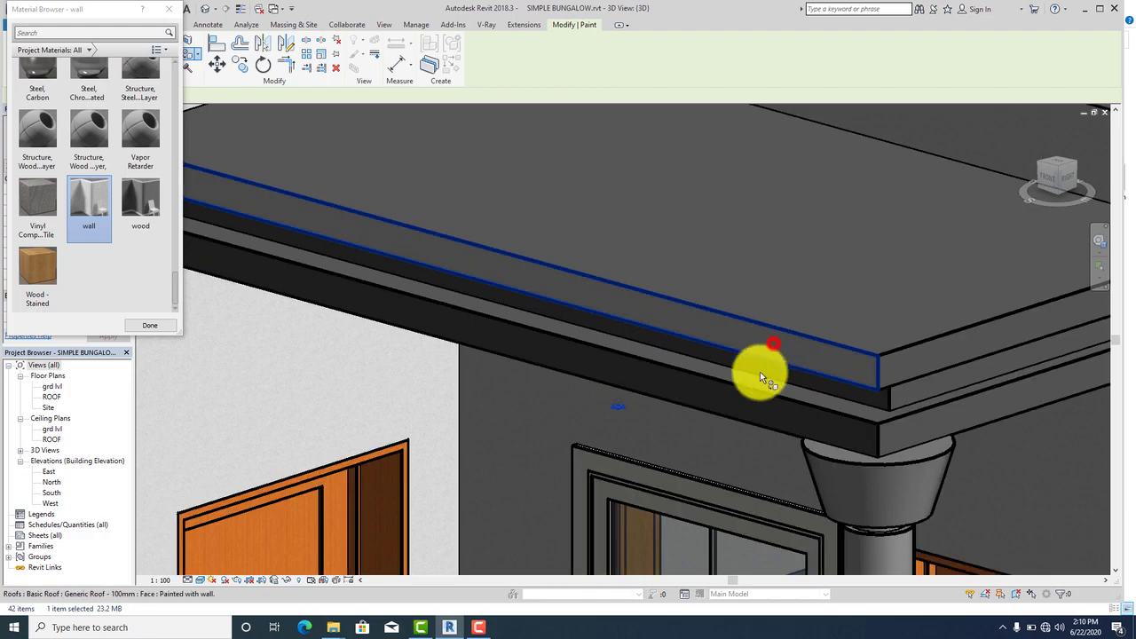
Step: Paint the entrance canopy's recessed front band, its ledge and its top surface with the "wall" material
{"action": "scroll", "coordinate": [762, 369], "scroll_direction": "up", "scroll_amount": 5}
{"action": "left_click", "coordinate": [761, 365]}
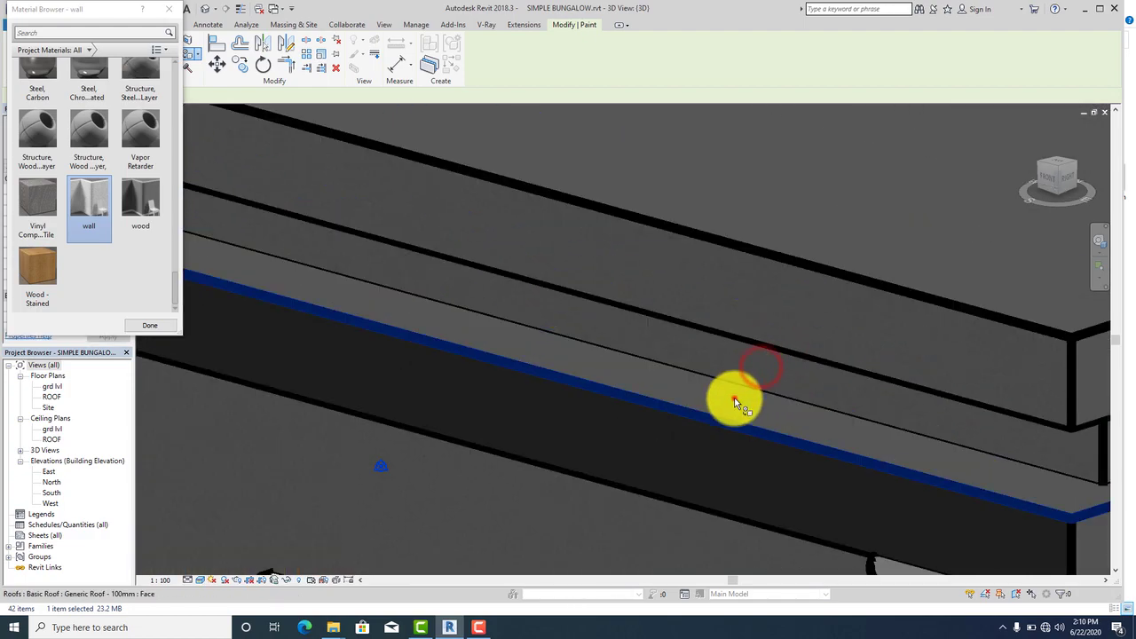
{"action": "left_click", "coordinate": [735, 402]}
{"action": "mouse_move", "coordinate": [683, 427]}
{"action": "middle_mouse_down"}
{"action": "mouse_move", "coordinate": [736, 363]}
{"action": "mouse_move", "coordinate": [736, 299]}
{"action": "middle_mouse_up"}
{"action": "left_click", "coordinate": [732, 299]}
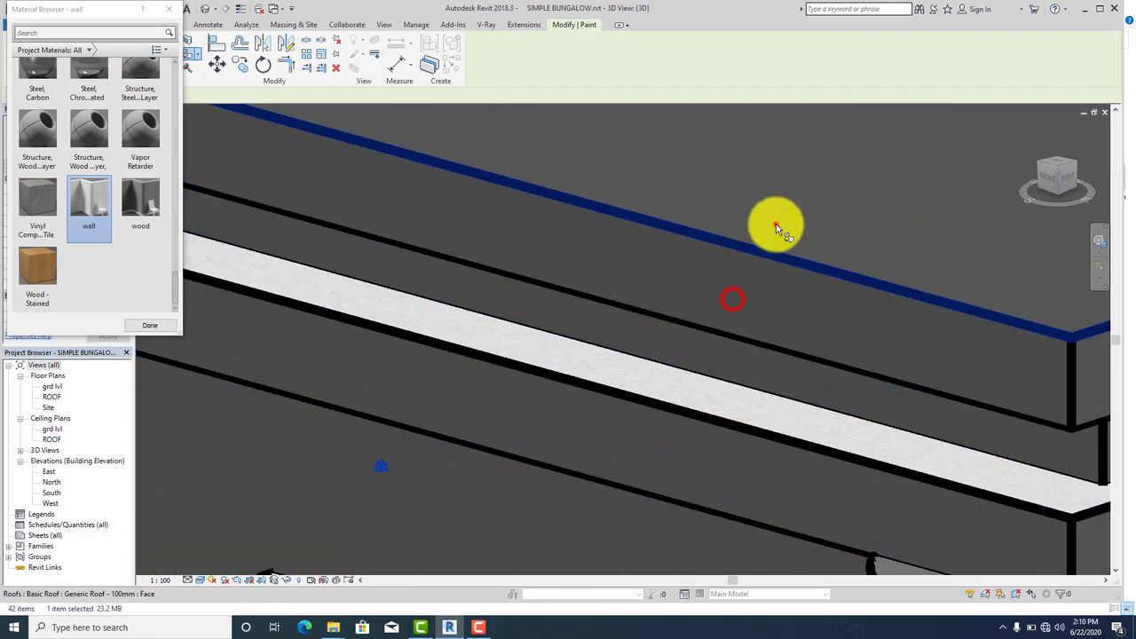
{"action": "left_click", "coordinate": [776, 224]}
Step: Paint the stepped faces on the right side of the entrance canopy with the "wall" material
{"action": "scroll", "coordinate": [778, 226], "scroll_direction": "down", "scroll_amount": 5}
{"action": "scroll", "coordinate": [763, 256], "scroll_direction": "up", "scroll_amount": 5}
{"action": "left_click", "coordinate": [772, 261]}
{"action": "scroll", "coordinate": [780, 315], "scroll_direction": "down", "scroll_amount": 2}
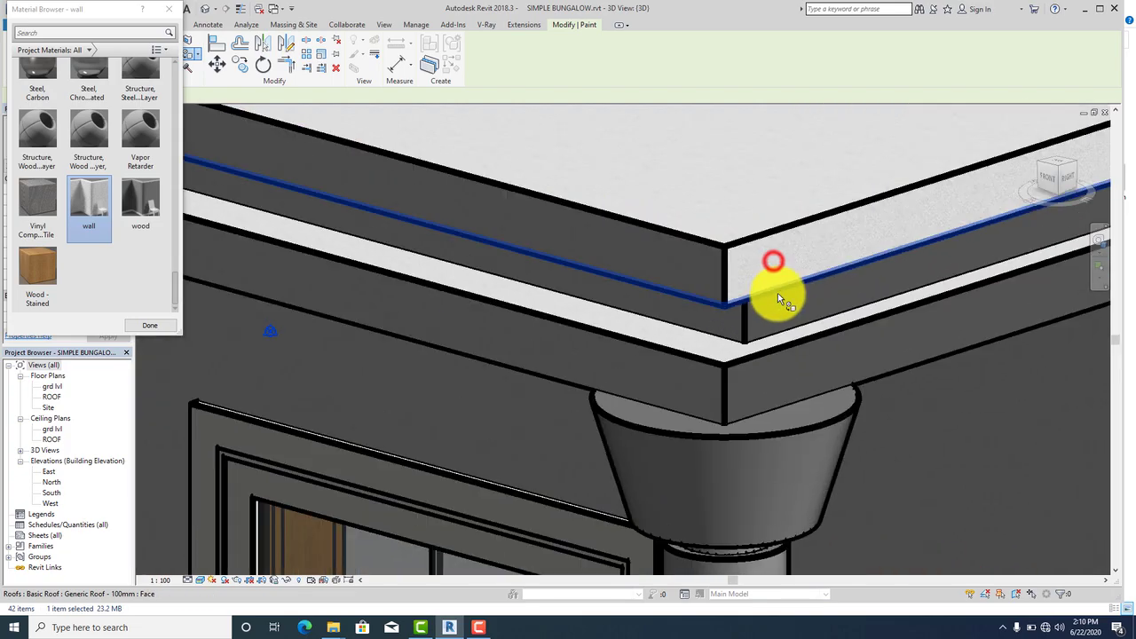
{"action": "left_click", "coordinate": [778, 310]}
{"action": "left_click", "coordinate": [791, 353]}
{"action": "scroll", "coordinate": [870, 329], "scroll_direction": "down", "scroll_amount": 6}
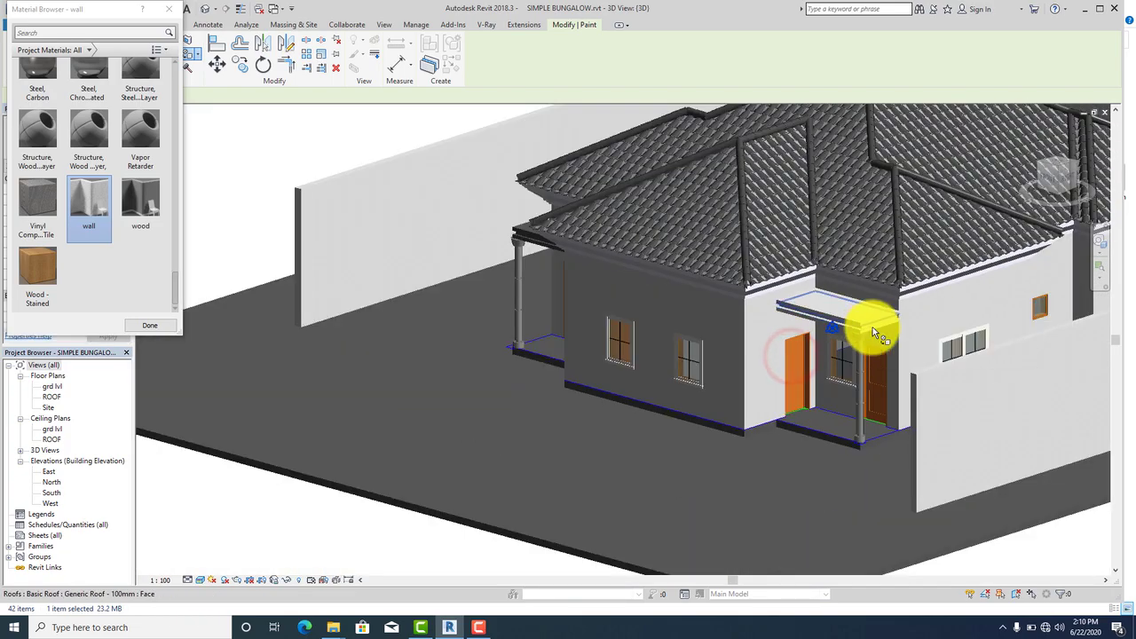
Step: Paint the side porch roof's stepped front faces, ledge and top surface with the "wall" material
{"action": "scroll", "coordinate": [736, 297], "scroll_direction": "down", "scroll_amount": 2}
{"action": "scroll", "coordinate": [701, 266], "scroll_direction": "up", "scroll_amount": 10}
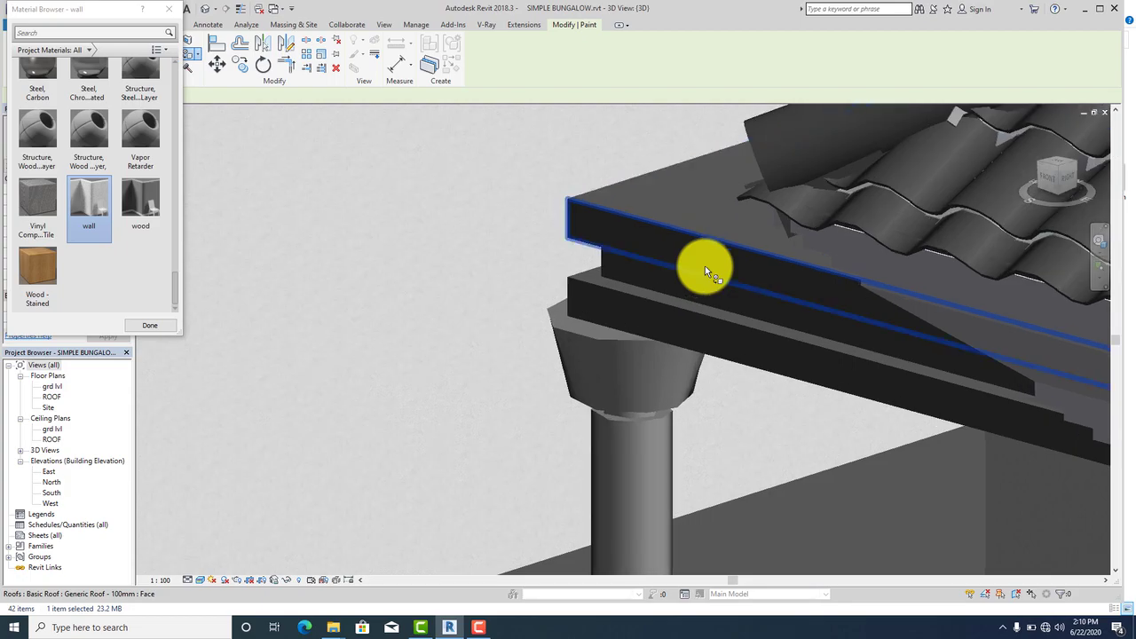
{"action": "scroll", "coordinate": [701, 262], "scroll_direction": "up", "scroll_amount": 5}
{"action": "left_click", "coordinate": [697, 248]}
{"action": "left_click", "coordinate": [660, 317]}
{"action": "left_click", "coordinate": [609, 366]}
{"action": "scroll", "coordinate": [550, 350], "scroll_direction": "up", "scroll_amount": 2}
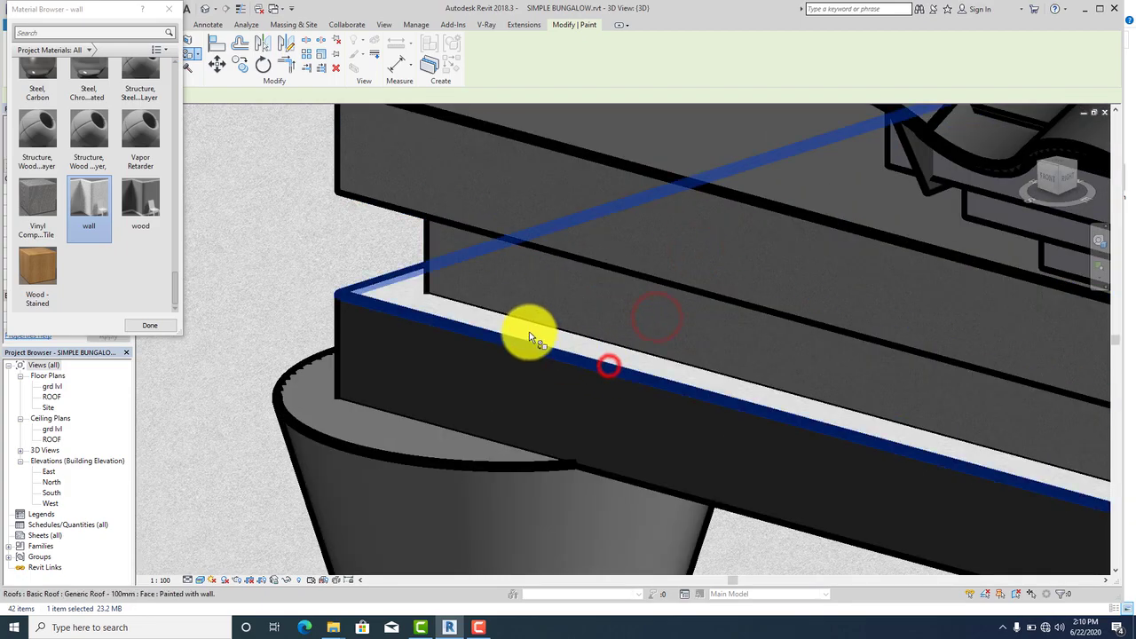
{"action": "left_click", "coordinate": [443, 342]}
{"action": "scroll", "coordinate": [520, 266], "scroll_direction": "down", "scroll_amount": 5}
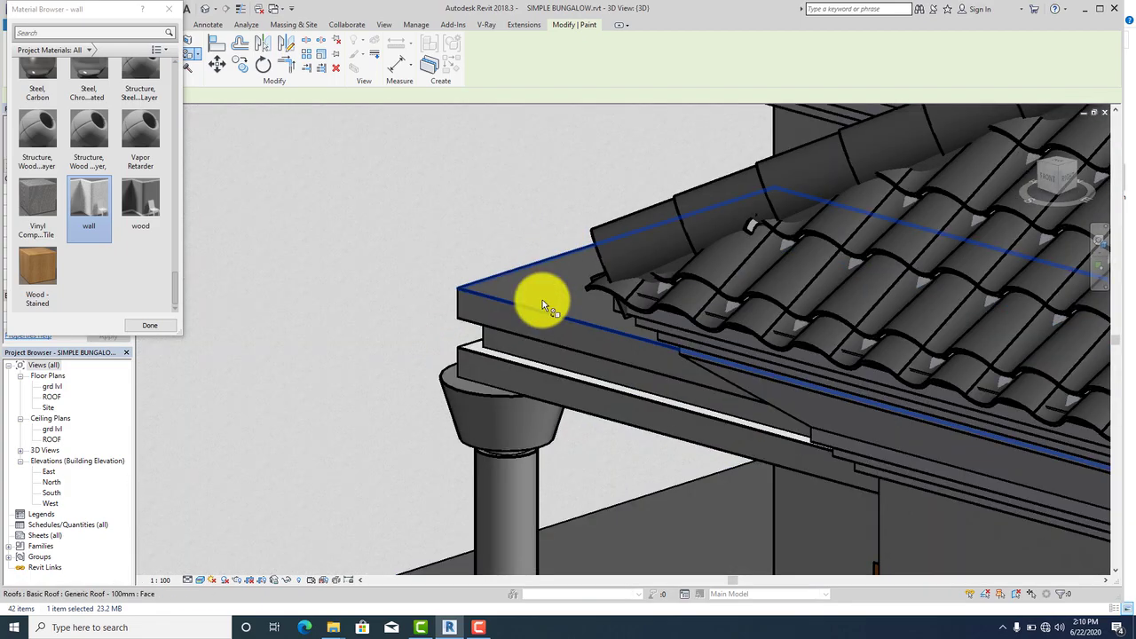
{"action": "left_click", "coordinate": [541, 304]}
Step: Paint the middle and upper shaft sections of the side porch column with the "wall" material
{"action": "scroll", "coordinate": [510, 289], "scroll_direction": "down", "scroll_amount": 5}
{"action": "scroll", "coordinate": [528, 411], "scroll_direction": "up", "scroll_amount": 7}
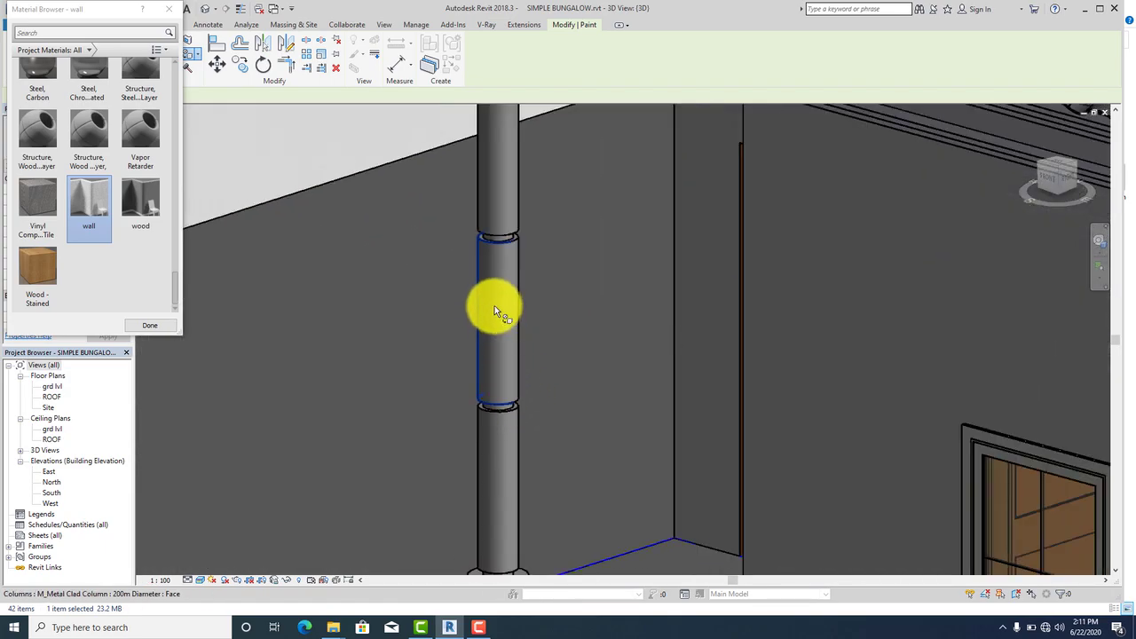
{"action": "left_click", "coordinate": [496, 311]}
{"action": "left_click", "coordinate": [500, 207]}
{"action": "scroll", "coordinate": [512, 204], "scroll_direction": "up", "scroll_amount": 2}
{"action": "left_click", "coordinate": [515, 203]}
{"action": "scroll", "coordinate": [503, 354], "scroll_direction": "up", "scroll_amount": 3}
{"action": "scroll", "coordinate": [497, 343], "scroll_direction": "up", "scroll_amount": 1}
{"action": "left_click", "coordinate": [486, 335]}
Step: Paint the faces of the groove between the side porch column's upper and middle sections with the "wall" material
{"action": "scroll", "coordinate": [480, 351], "scroll_direction": "down", "scroll_amount": 5}
{"action": "scroll", "coordinate": [483, 355], "scroll_direction": "up", "scroll_amount": 5}
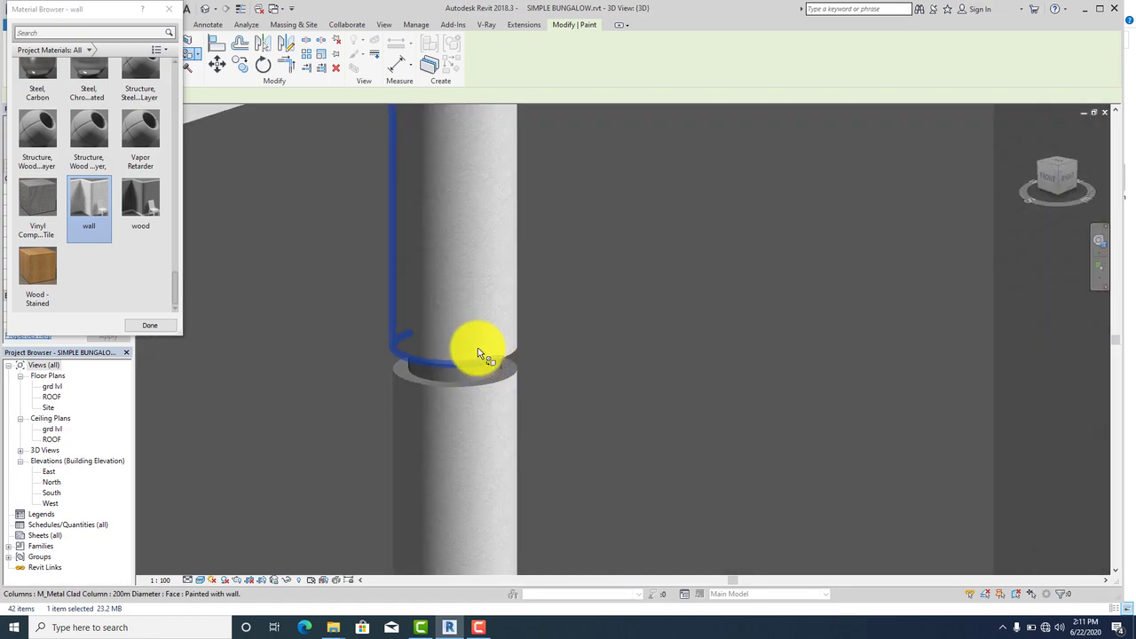
{"action": "left_click", "coordinate": [431, 390]}
{"action": "left_click", "coordinate": [513, 399]}
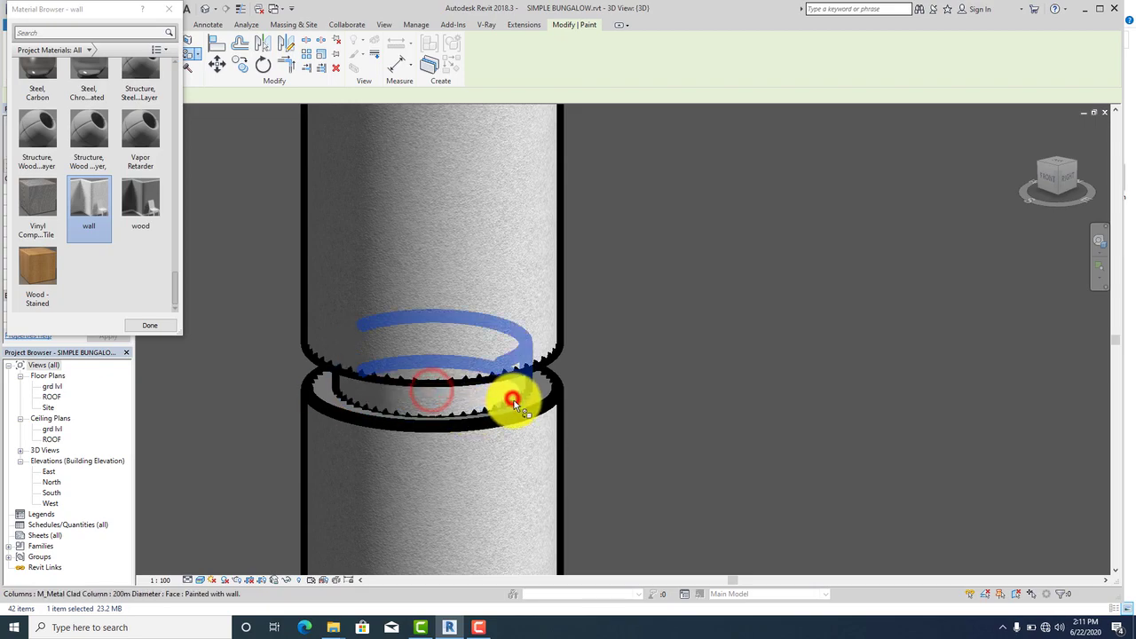
{"action": "left_click", "coordinate": [439, 414]}
Step: Paint the side porch column's lower shaft section and the groove above it with the "wall" material
{"action": "scroll", "coordinate": [507, 304], "scroll_direction": "down", "scroll_amount": 5}
{"action": "scroll", "coordinate": [496, 453], "scroll_direction": "up", "scroll_amount": 3}
{"action": "left_click", "coordinate": [498, 451]}
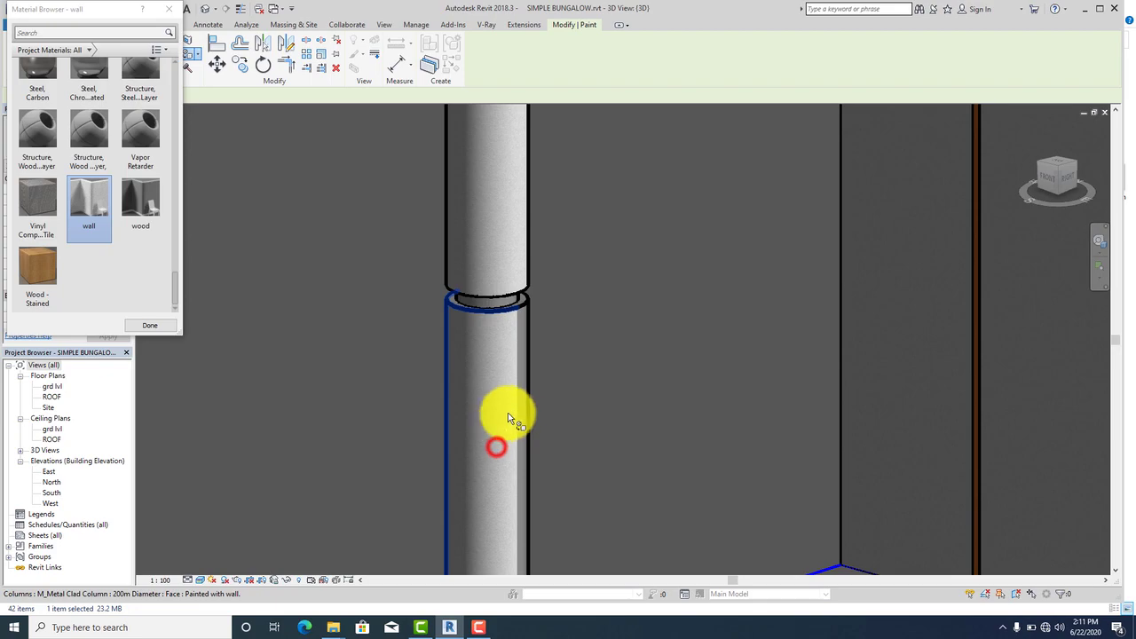
{"action": "scroll", "coordinate": [510, 400], "scroll_direction": "up", "scroll_amount": 4}
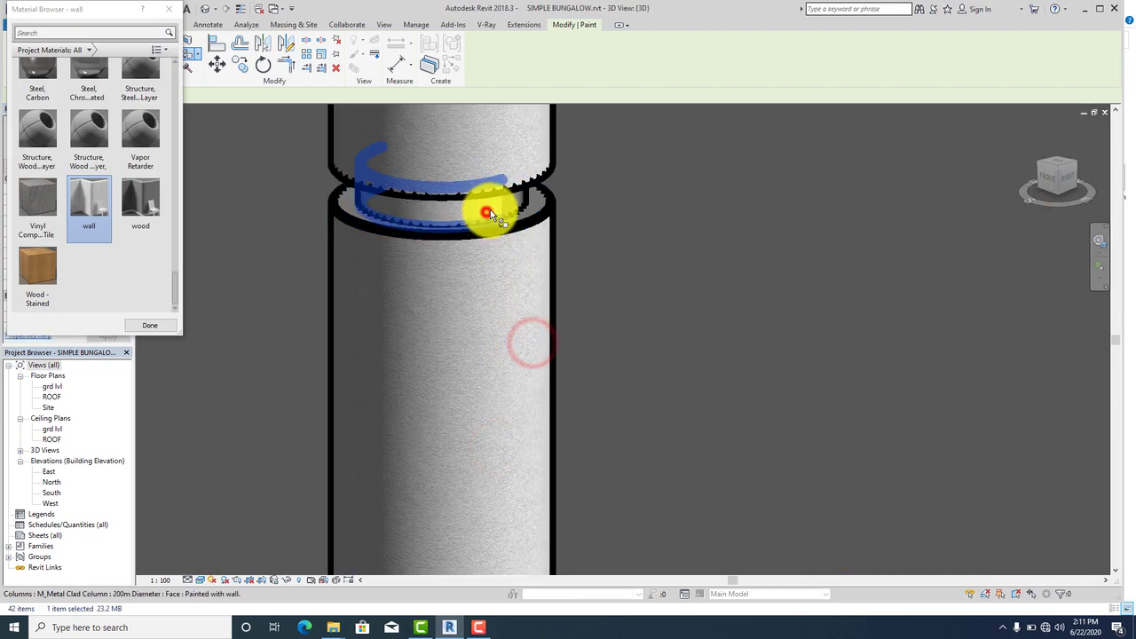
{"action": "scroll", "coordinate": [563, 195], "scroll_direction": "up", "scroll_amount": 3}
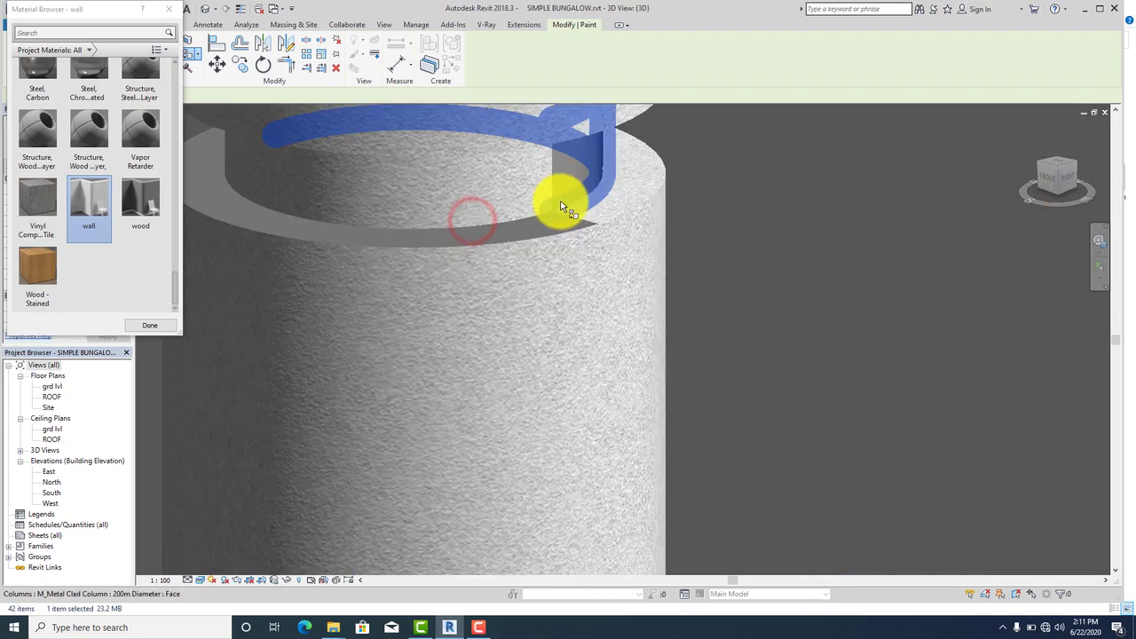
{"action": "scroll", "coordinate": [544, 217], "scroll_direction": "down", "scroll_amount": 6}
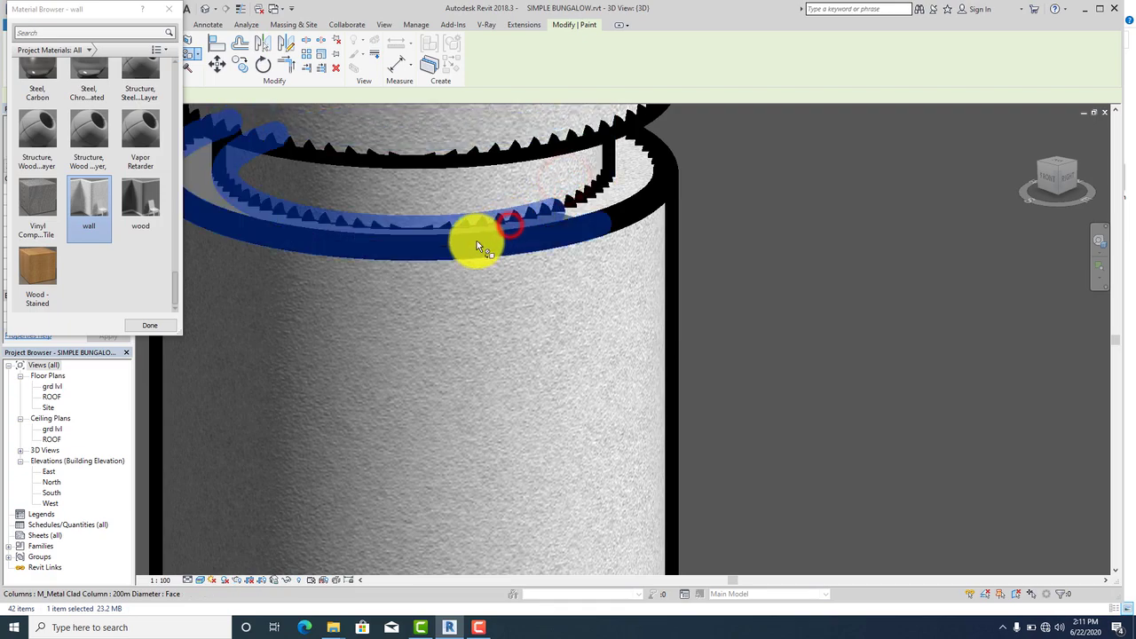
{"action": "scroll", "coordinate": [508, 216], "scroll_direction": "down", "scroll_amount": 3}
Step: Paint the side porch column's base, covering its sides, top ring and neck, with the "wall" material
{"action": "scroll", "coordinate": [515, 310], "scroll_direction": "up", "scroll_amount": 5}
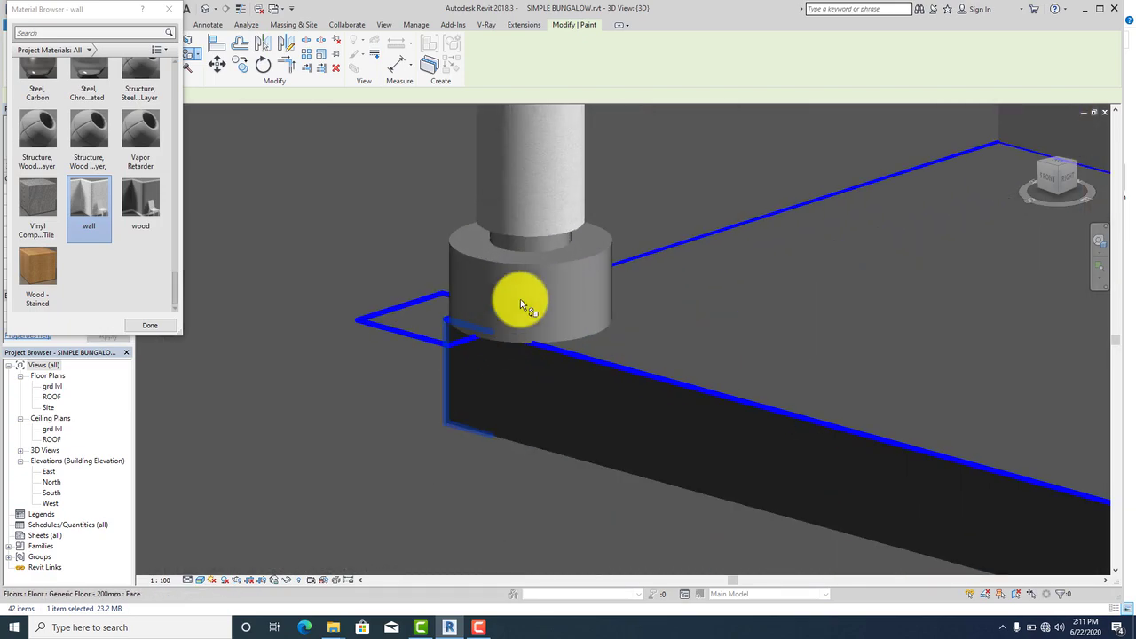
{"action": "left_click", "coordinate": [535, 293]}
{"action": "left_click", "coordinate": [608, 281]}
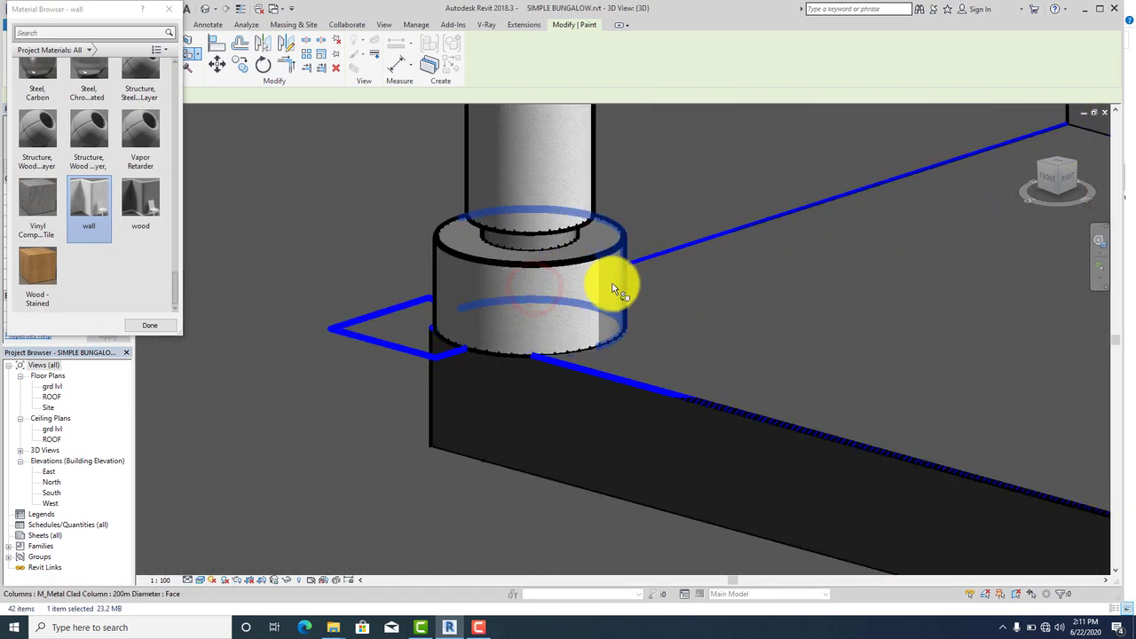
{"action": "scroll", "coordinate": [593, 238], "scroll_direction": "up", "scroll_amount": 3}
{"action": "left_click", "coordinate": [598, 246]}
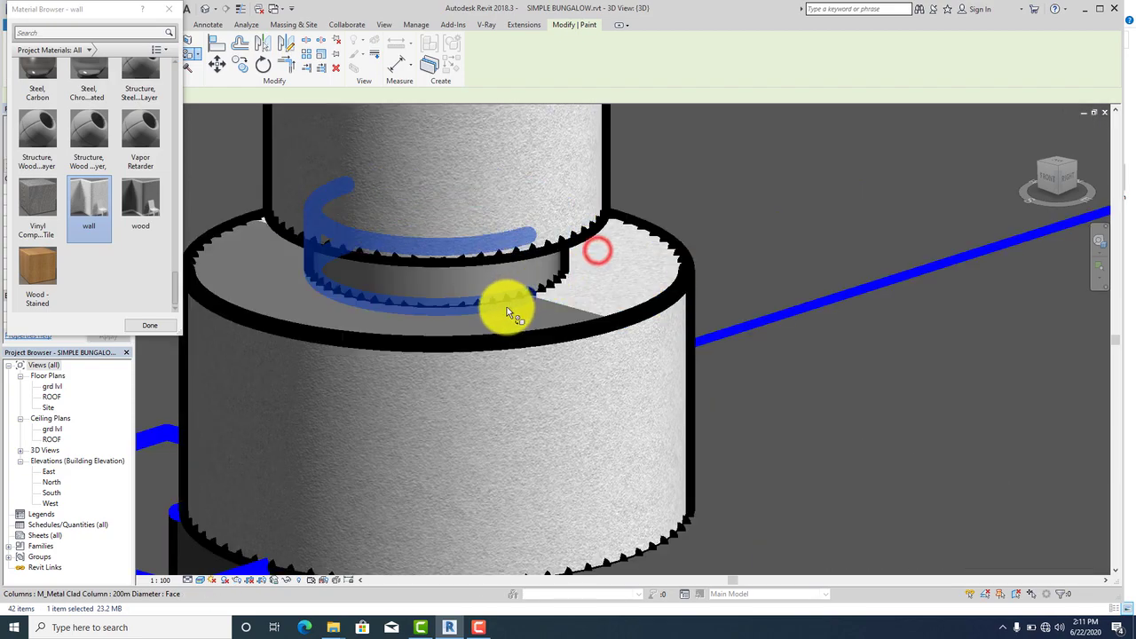
{"action": "left_click", "coordinate": [505, 307]}
{"action": "left_click", "coordinate": [496, 277]}
{"action": "left_click", "coordinate": [550, 277]}
{"action": "scroll", "coordinate": [537, 253], "scroll_direction": "down", "scroll_amount": 3}
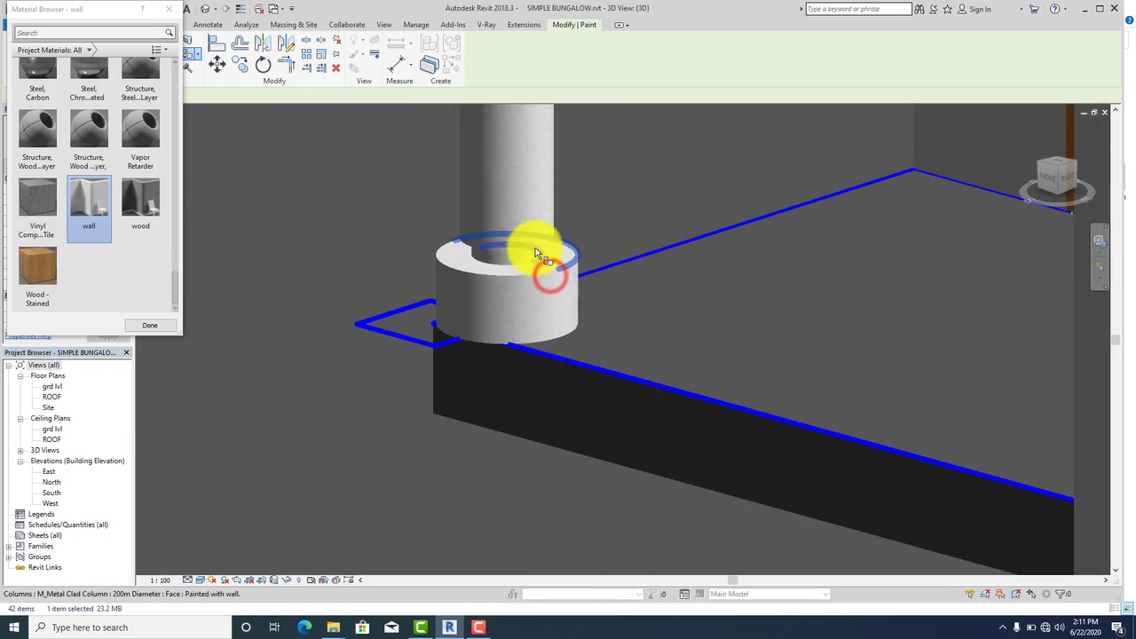
Step: Paint the entrance column's middle shaft section and the groove above it with the "wall" material
{"action": "scroll", "coordinate": [506, 244], "scroll_direction": "down", "scroll_amount": 8}
{"action": "scroll", "coordinate": [600, 253], "scroll_direction": "up", "scroll_amount": 6}
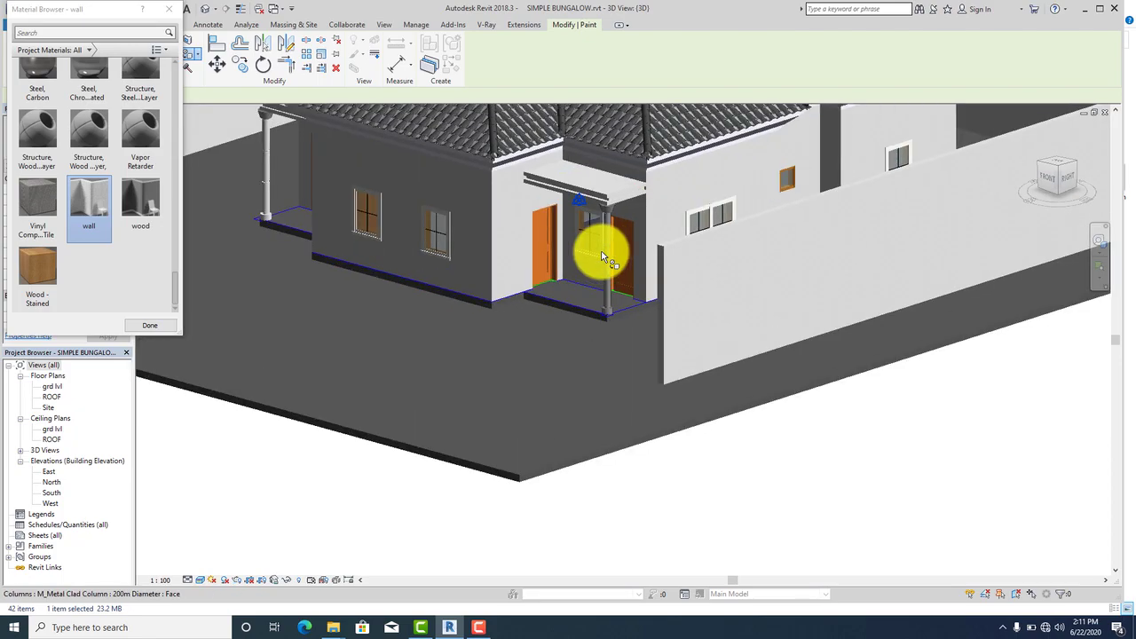
{"action": "scroll", "coordinate": [604, 263], "scroll_direction": "up", "scroll_amount": 3}
{"action": "left_click", "coordinate": [639, 272]}
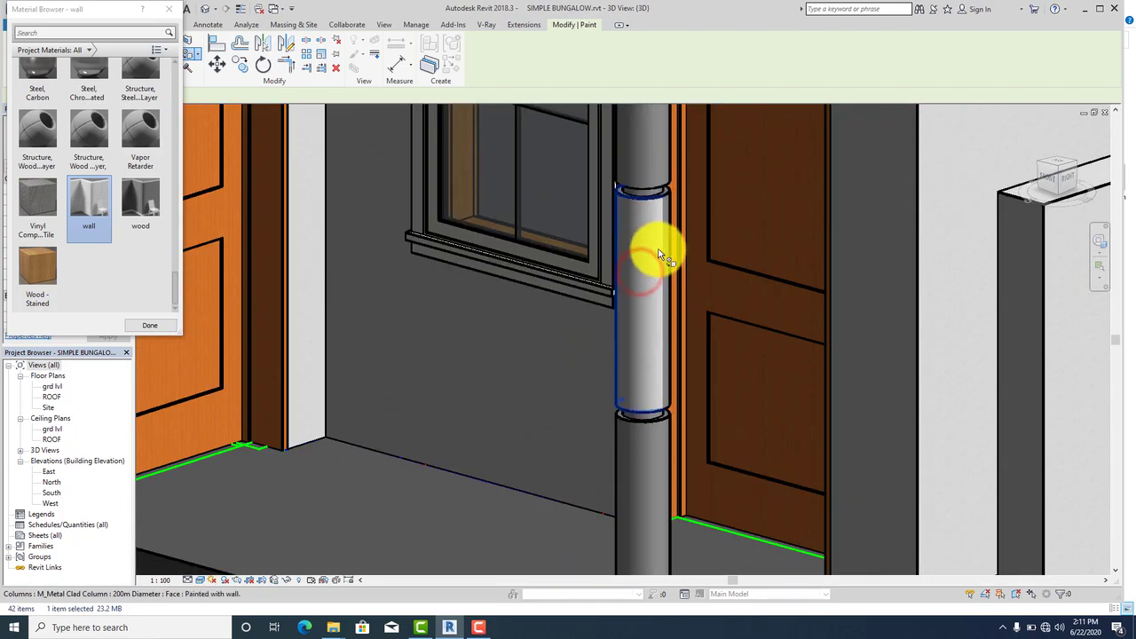
{"action": "scroll", "coordinate": [668, 241], "scroll_direction": "up", "scroll_amount": 5}
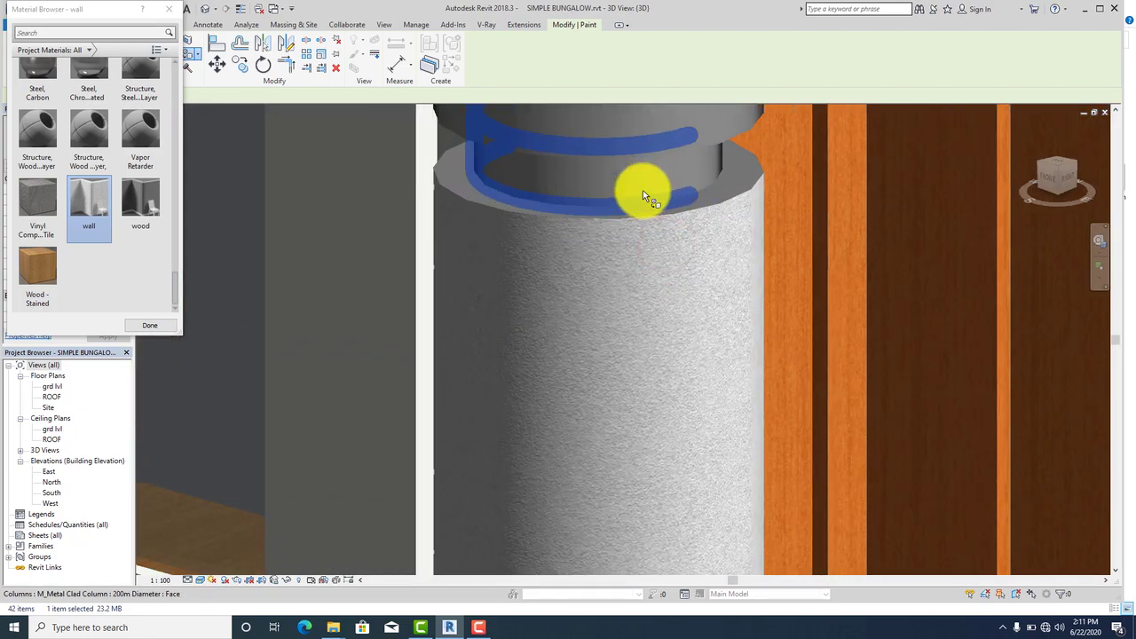
{"action": "left_click", "coordinate": [701, 169]}
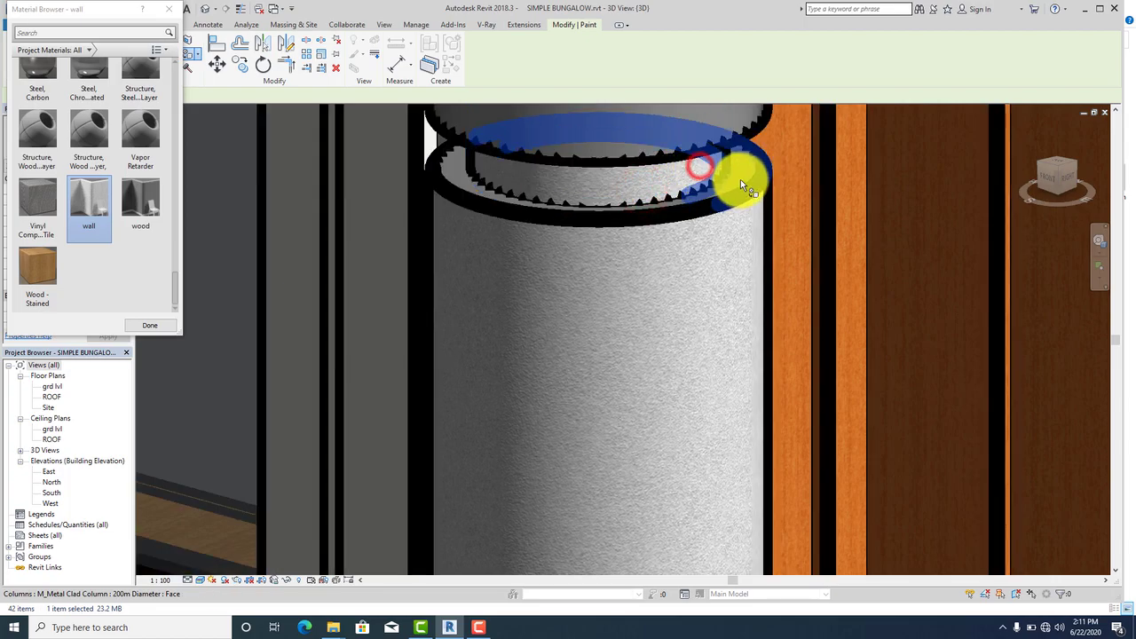
{"action": "left_click", "coordinate": [676, 204]}
Step: Paint the entrance column's upper shaft section on both visible sides with the "wall" material
{"action": "scroll", "coordinate": [661, 266], "scroll_direction": "down", "scroll_amount": 4}
{"action": "left_click", "coordinate": [658, 195]}
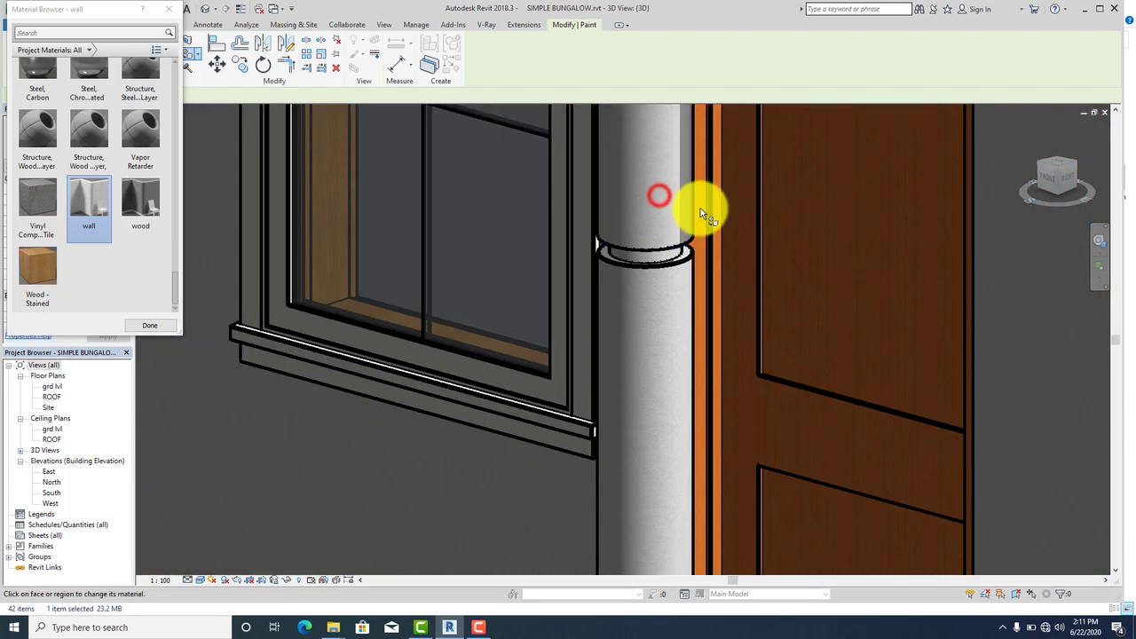
{"action": "left_click", "coordinate": [684, 207]}
{"action": "scroll", "coordinate": [654, 372], "scroll_direction": "down", "scroll_amount": 4}
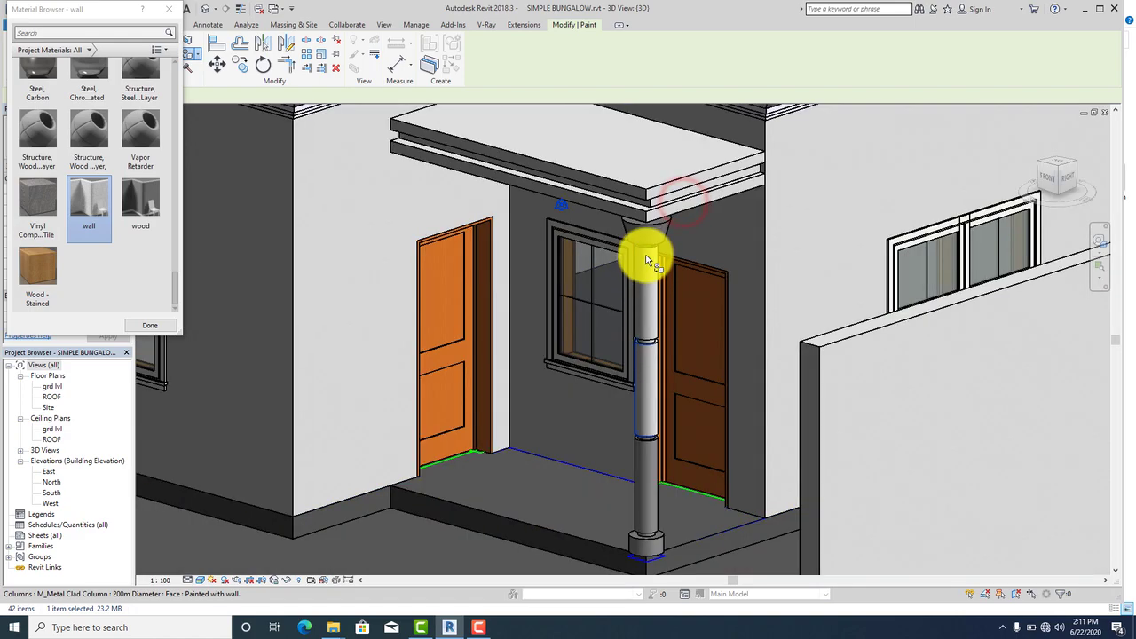
Step: Paint the top and the tapered side of the entrance column's capital with the "wall" material
{"action": "scroll", "coordinate": [654, 227], "scroll_direction": "up", "scroll_amount": 5}
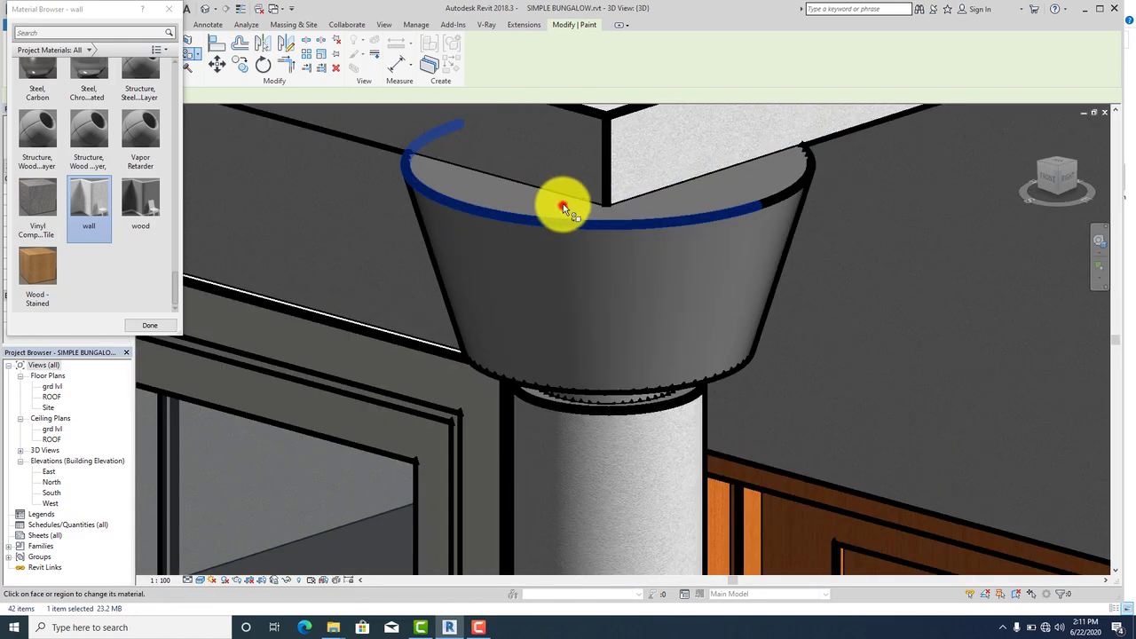
{"action": "left_click", "coordinate": [562, 204]}
{"action": "left_click", "coordinate": [761, 196]}
{"action": "left_click", "coordinate": [685, 260]}
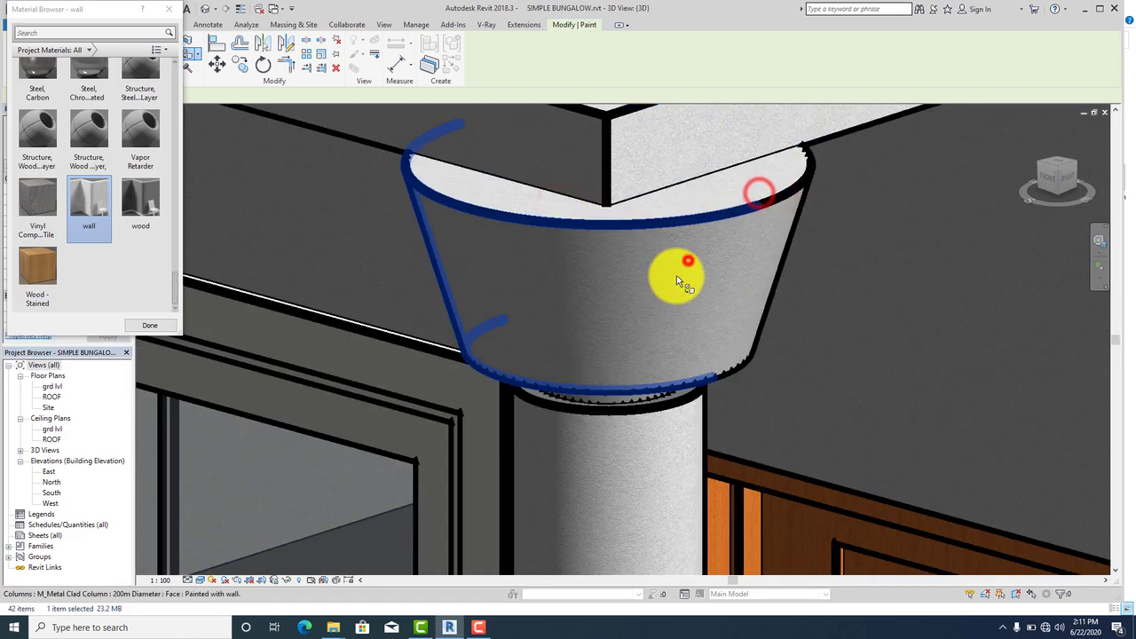
Step: Paint the neck and ring faces beneath the entrance column's capital with the "wall" material
{"action": "scroll", "coordinate": [657, 349], "scroll_direction": "down", "scroll_amount": 2}
{"action": "scroll", "coordinate": [655, 349], "scroll_direction": "down", "scroll_amount": 1}
{"action": "scroll", "coordinate": [638, 364], "scroll_direction": "up", "scroll_amount": 6}
{"action": "left_click", "coordinate": [621, 358]}
{"action": "left_click", "coordinate": [824, 340]}
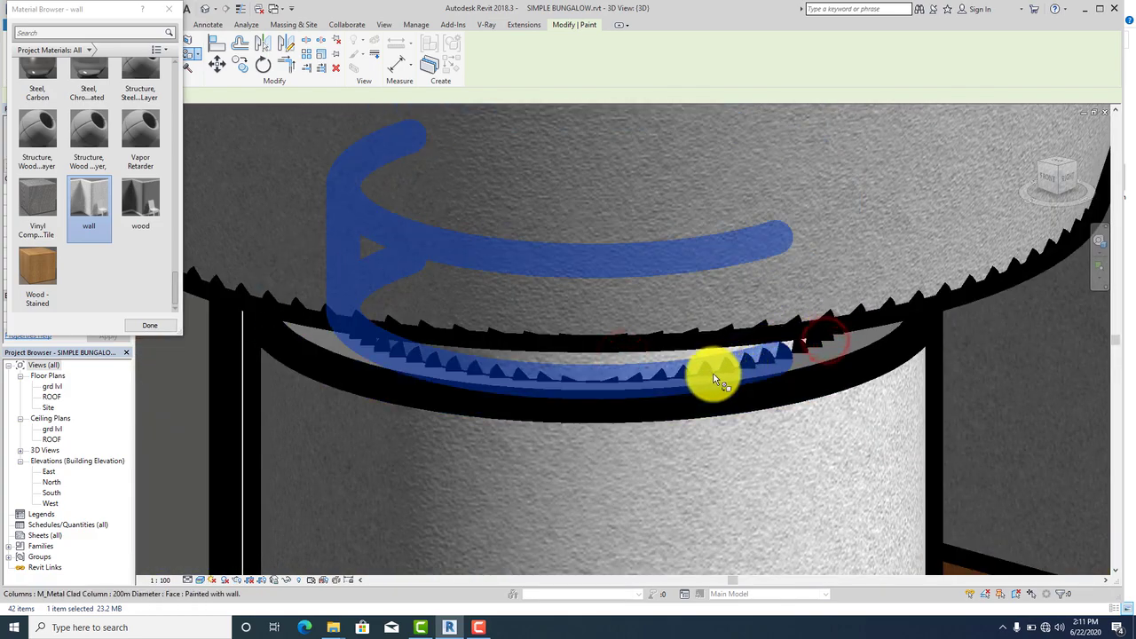
{"action": "left_click", "coordinate": [706, 394]}
Step: Paint the entrance column's lower shaft section and the groove and ring faces above it with the "wall" material
{"action": "scroll", "coordinate": [854, 332], "scroll_direction": "down", "scroll_amount": 6}
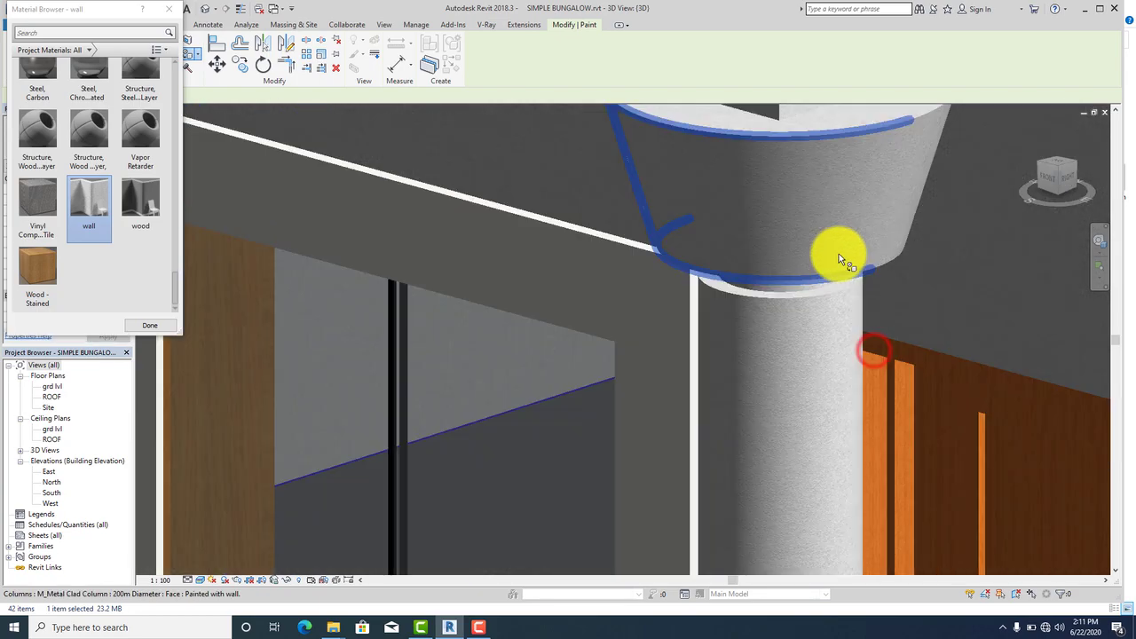
{"action": "scroll", "coordinate": [803, 380], "scroll_direction": "down", "scroll_amount": 5}
{"action": "scroll", "coordinate": [778, 400], "scroll_direction": "up", "scroll_amount": 5}
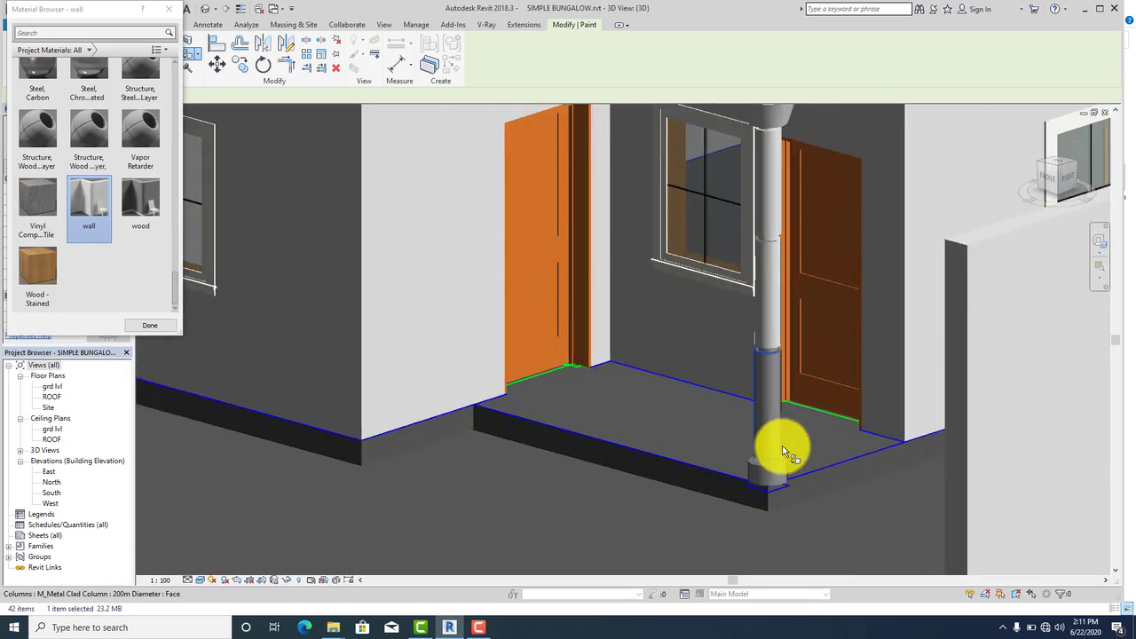
{"action": "left_click", "coordinate": [766, 419]}
{"action": "scroll", "coordinate": [792, 297], "scroll_direction": "up", "scroll_amount": 5}
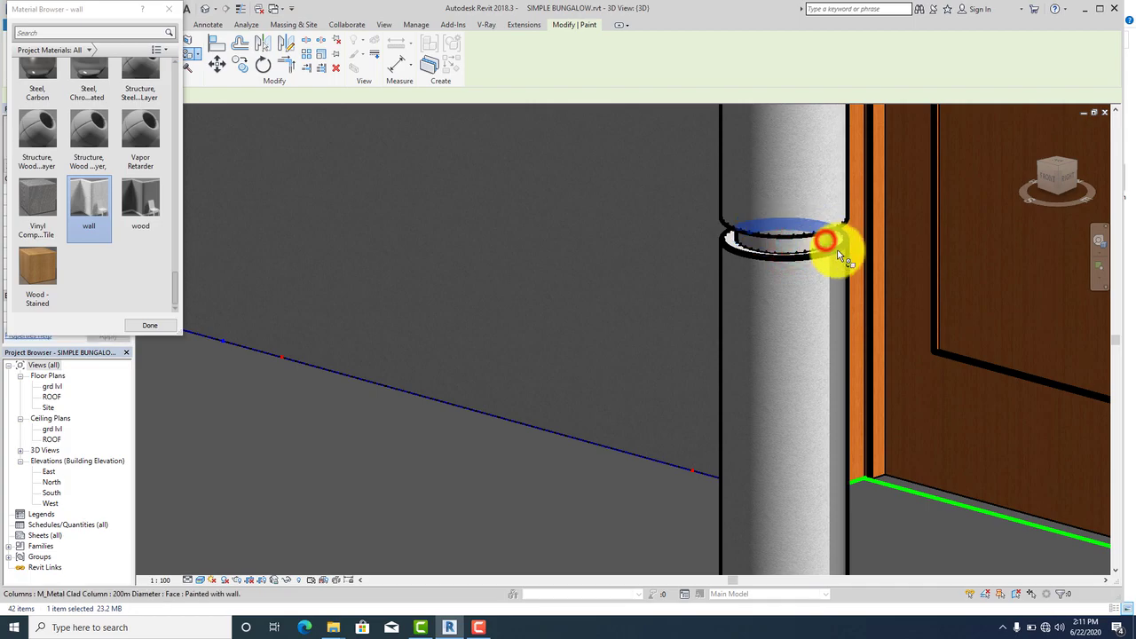
{"action": "left_click", "coordinate": [826, 241]}
{"action": "scroll", "coordinate": [831, 257], "scroll_direction": "up", "scroll_amount": 3}
{"action": "scroll", "coordinate": [791, 218], "scroll_direction": "down", "scroll_amount": 6}
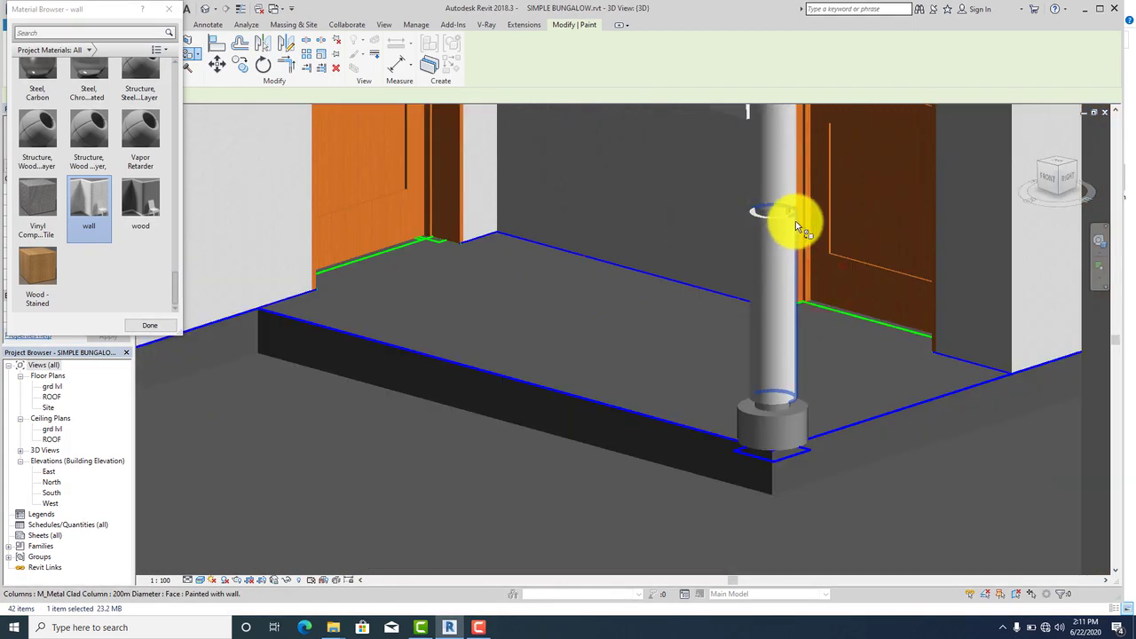
{"action": "scroll", "coordinate": [798, 229], "scroll_direction": "up", "scroll_amount": 6}
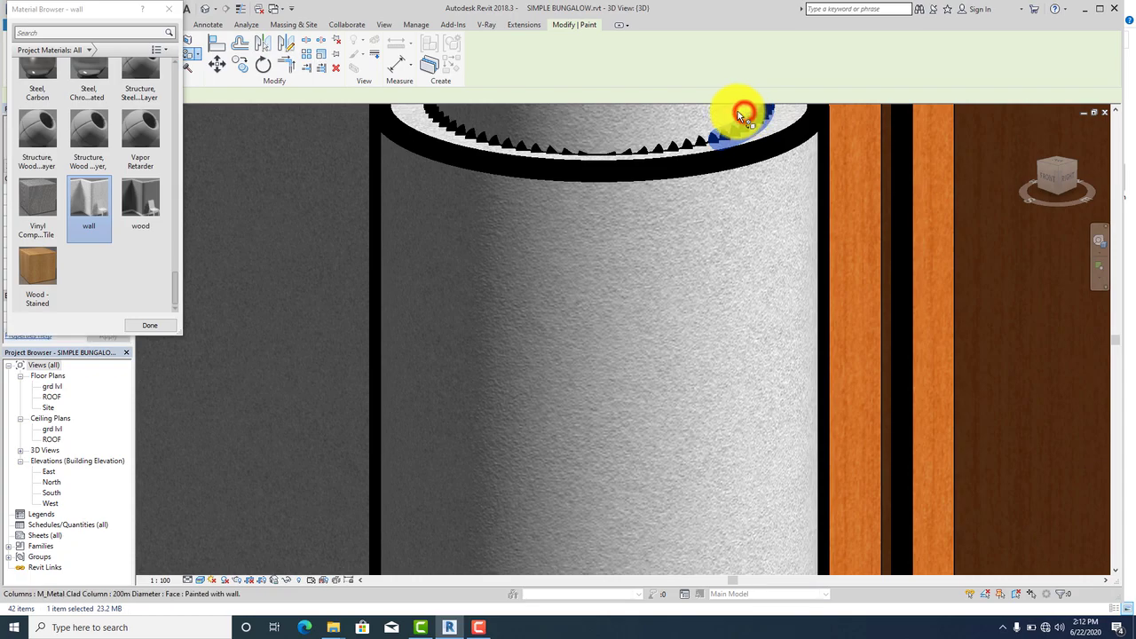
Step: Paint the neck, top and side faces of the entrance column's base with the "wall" material
{"action": "scroll", "coordinate": [730, 185], "scroll_direction": "down", "scroll_amount": 6}
{"action": "scroll", "coordinate": [715, 417], "scroll_direction": "up", "scroll_amount": 3}
{"action": "scroll", "coordinate": [712, 424], "scroll_direction": "up", "scroll_amount": 2}
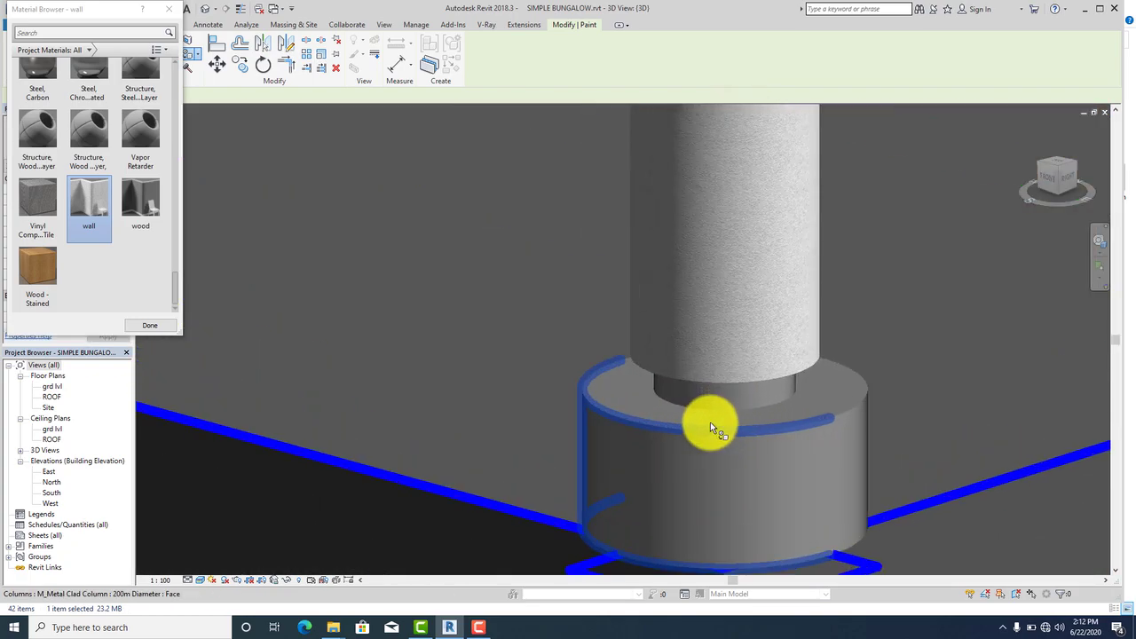
{"action": "left_click", "coordinate": [717, 400]}
{"action": "left_click", "coordinate": [797, 389]}
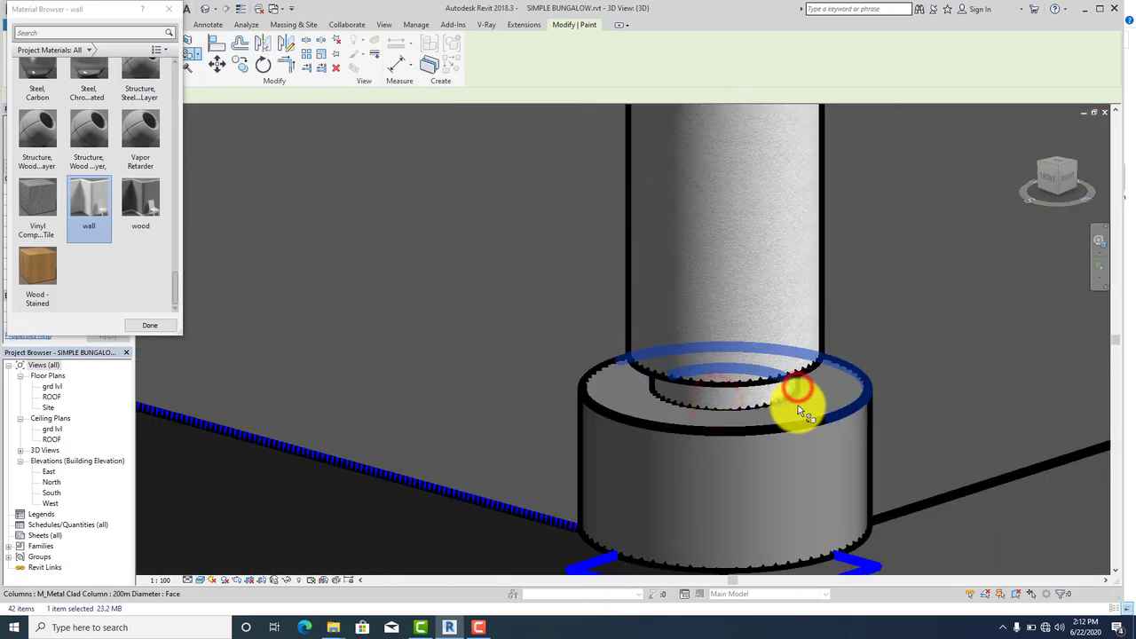
{"action": "left_click", "coordinate": [736, 416]}
{"action": "left_click", "coordinate": [649, 437]}
{"action": "left_click", "coordinate": [639, 400]}
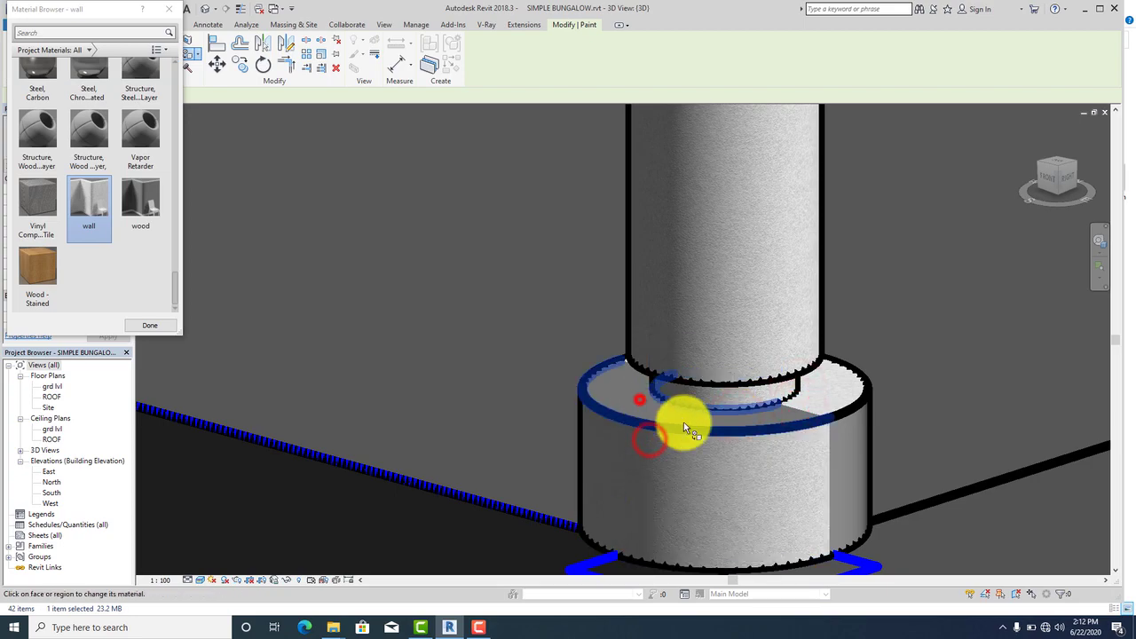
{"action": "left_click", "coordinate": [861, 439]}
Step: Find the "floor 1" material by searching for "floo" and paint the entrance porch's floor surface with it
{"action": "scroll", "coordinate": [793, 400], "scroll_direction": "down", "scroll_amount": 5}
{"action": "scroll", "coordinate": [745, 382], "scroll_direction": "up", "scroll_amount": 2}
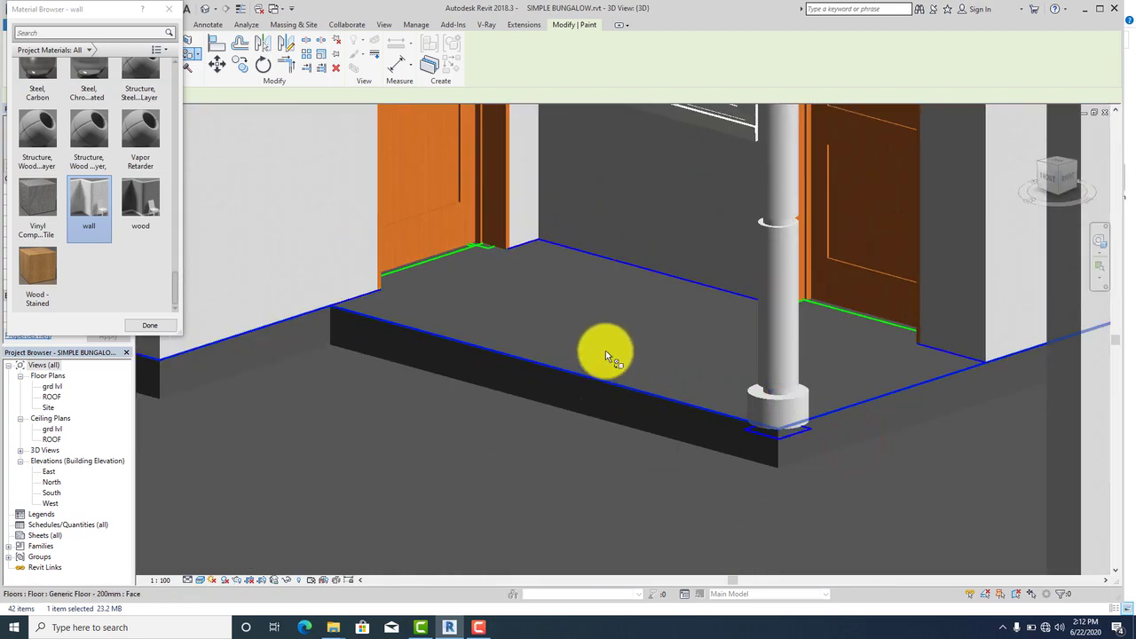
{"action": "scroll", "coordinate": [621, 390], "scroll_direction": "down", "scroll_amount": 3}
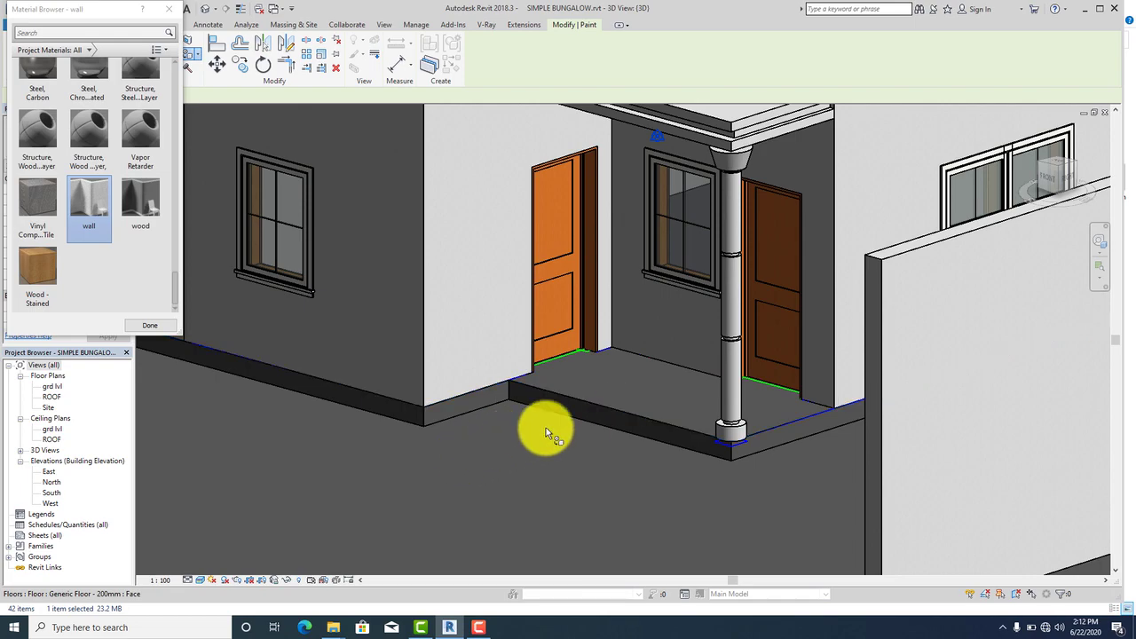
{"action": "scroll", "coordinate": [544, 481], "scroll_direction": "down", "scroll_amount": 3}
{"action": "scroll", "coordinate": [575, 417], "scroll_direction": "up", "scroll_amount": 1}
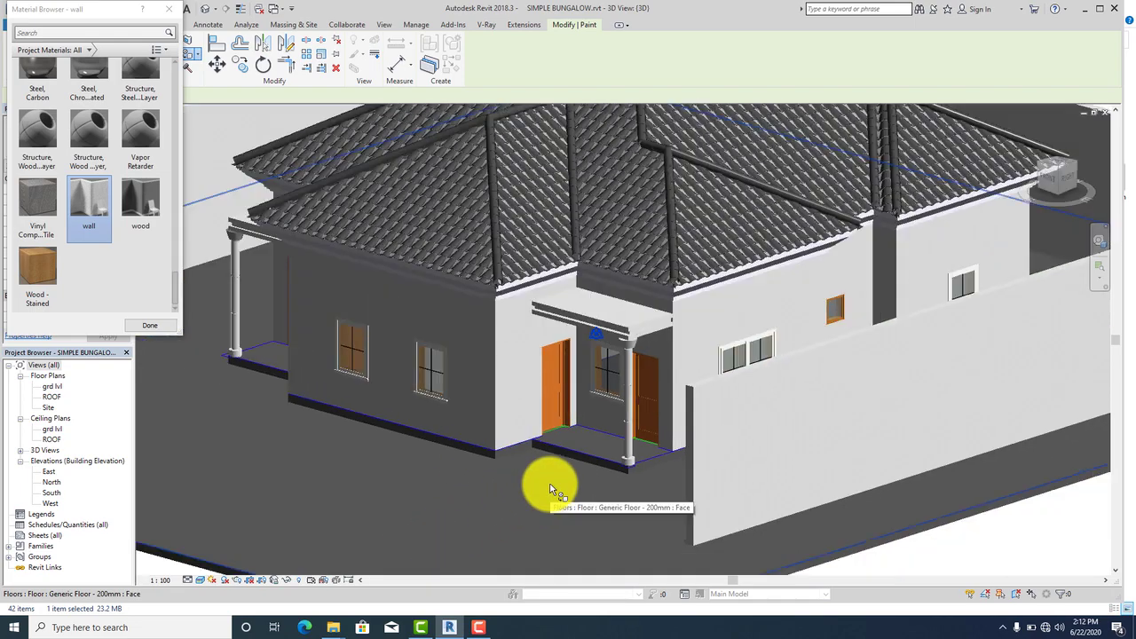
{"action": "scroll", "coordinate": [116, 80], "scroll_direction": "up", "scroll_amount": 10}
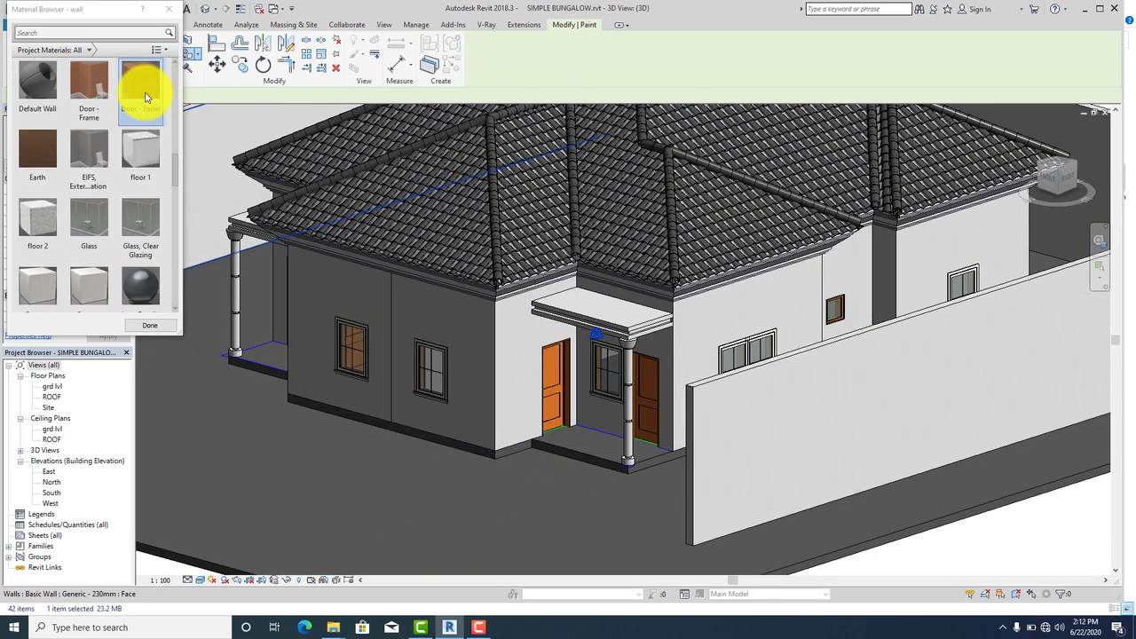
{"action": "left_click", "coordinate": [62, 33]}
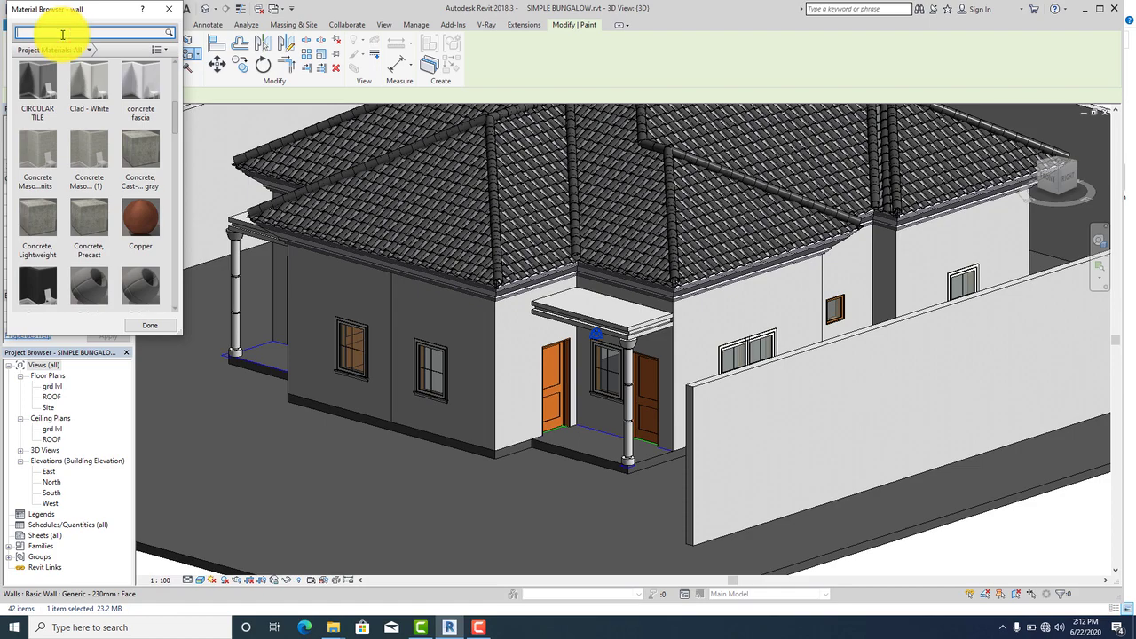
{"action": "type", "text": "floo"}
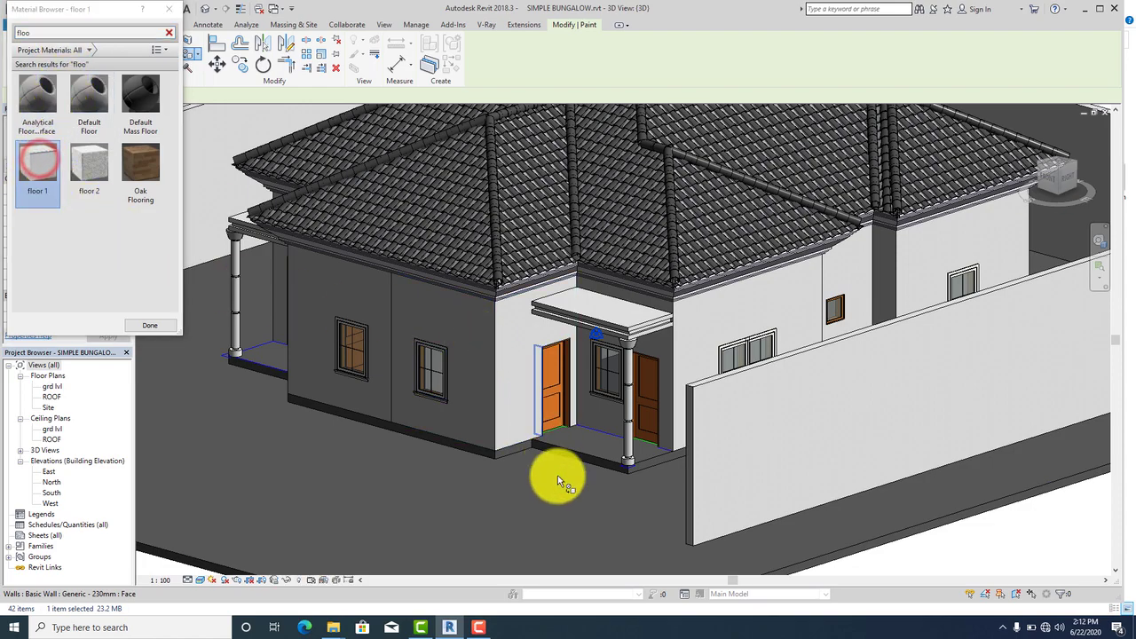
{"action": "scroll", "coordinate": [583, 452], "scroll_direction": "up", "scroll_amount": 6}
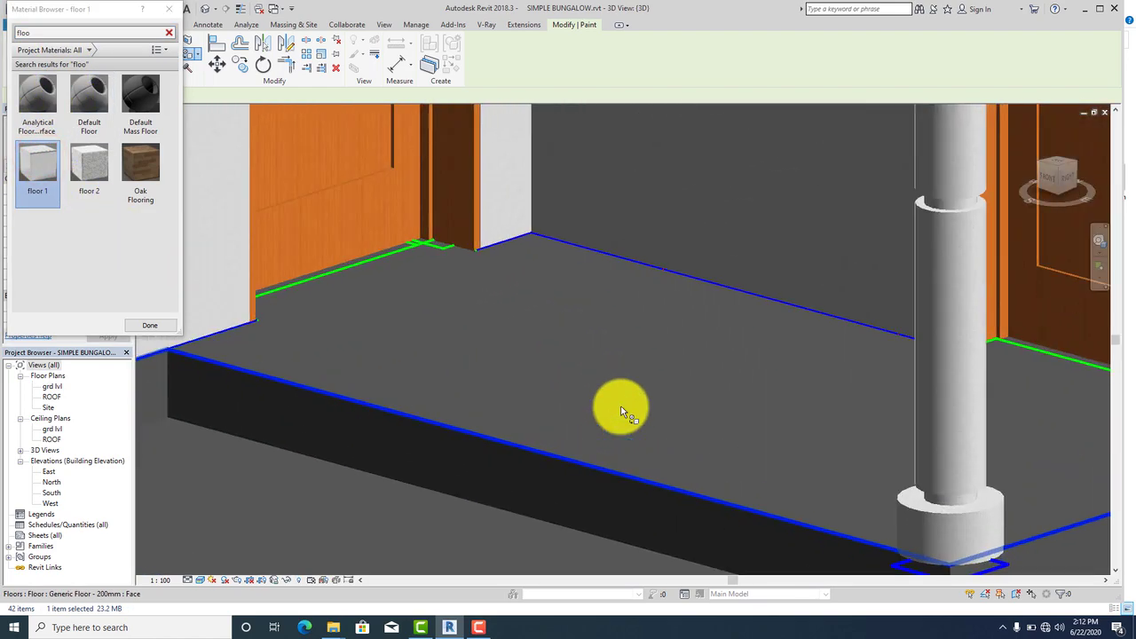
{"action": "left_click", "coordinate": [621, 411]}
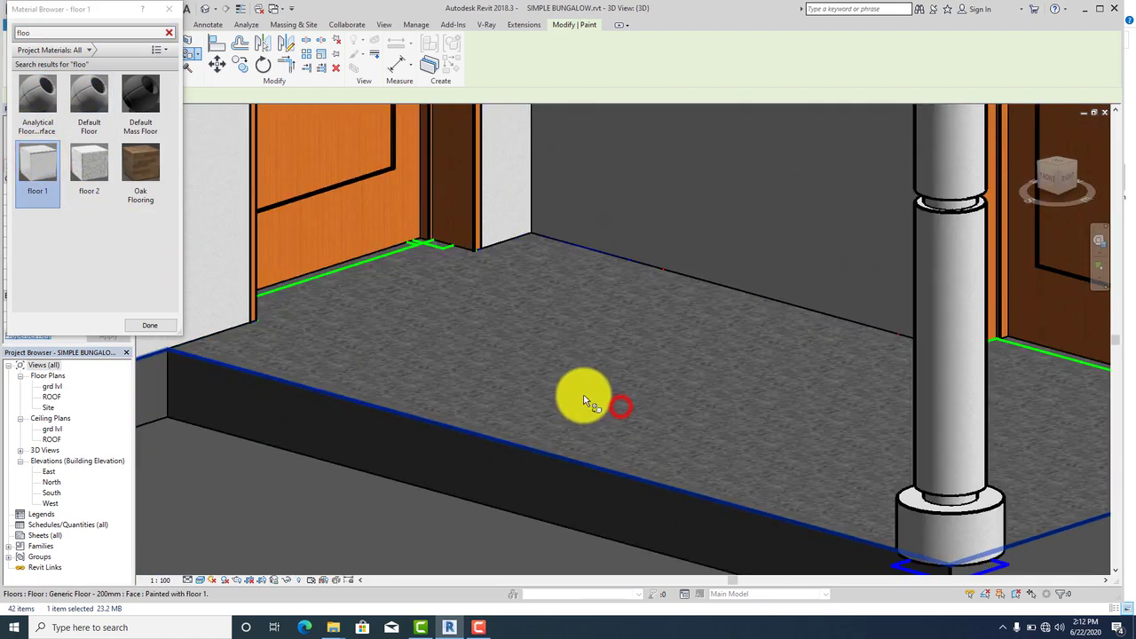
{"action": "scroll", "coordinate": [583, 400], "scroll_direction": "down", "scroll_amount": 6}
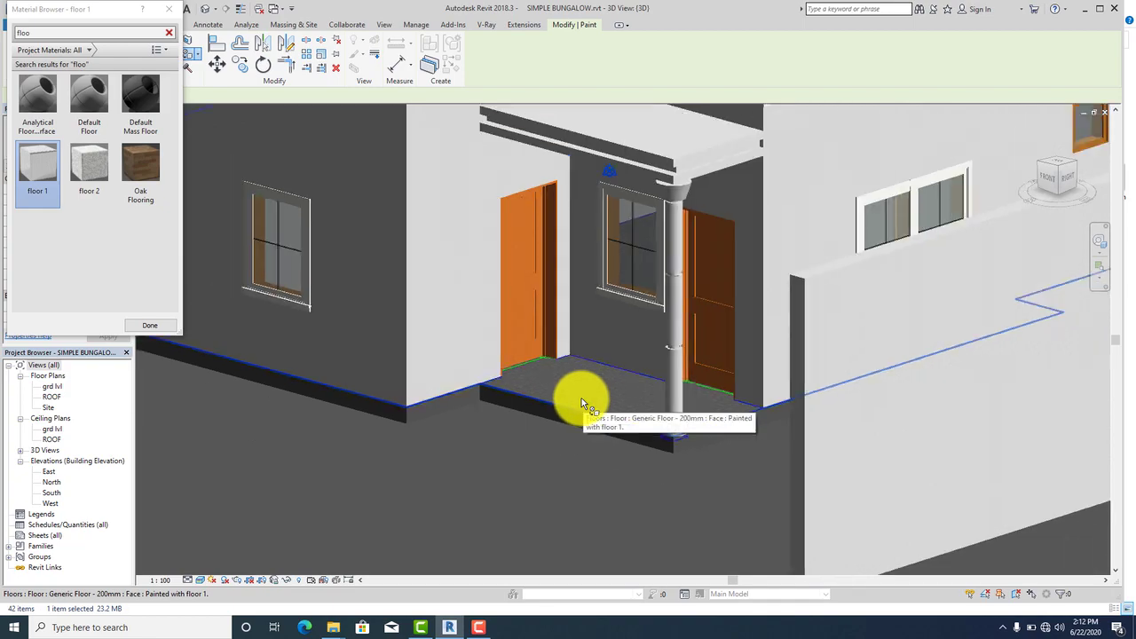
Step: Paint the ground slab around the bungalow with the "floor 2" material and finish painting
{"action": "left_click", "coordinate": [88, 168]}
{"action": "left_click", "coordinate": [470, 518]}
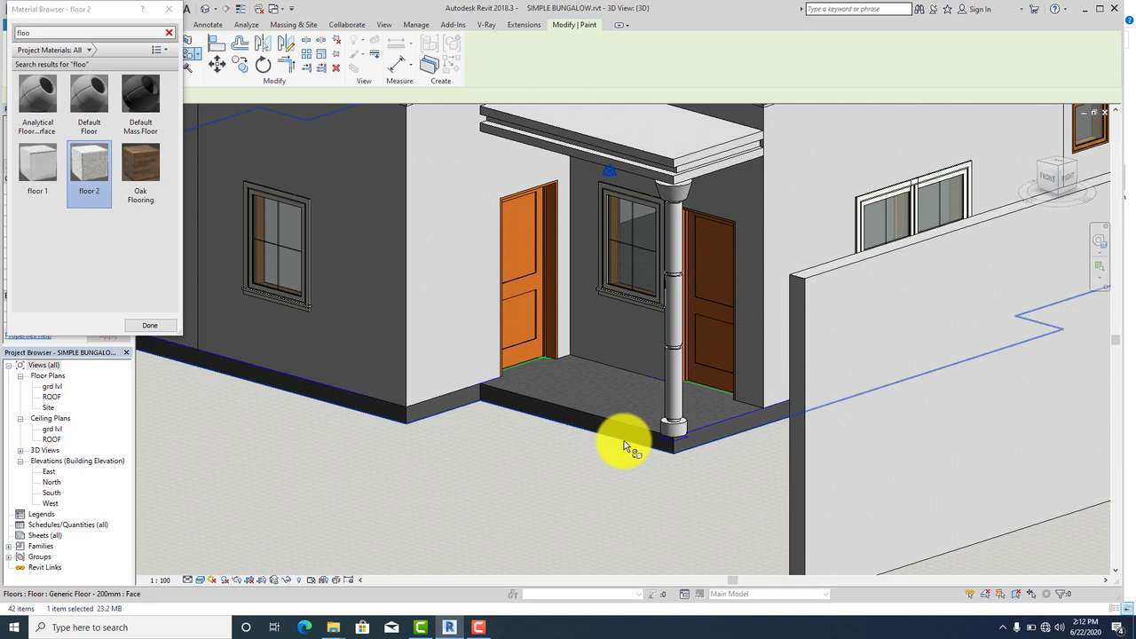
{"action": "scroll", "coordinate": [624, 440], "scroll_direction": "up", "scroll_amount": 5}
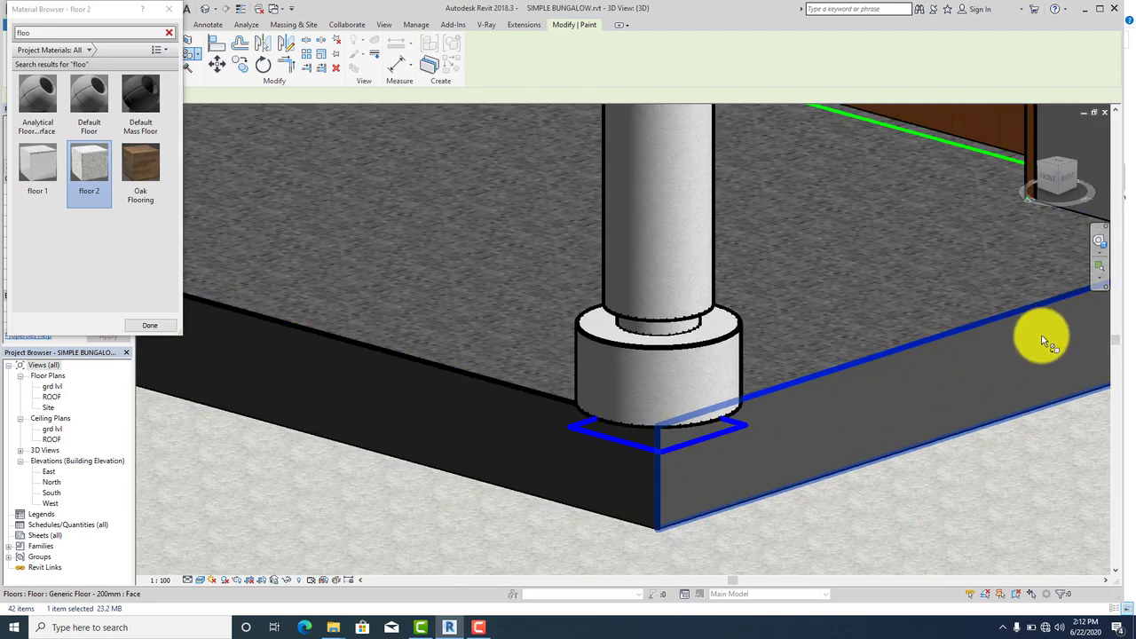
{"action": "scroll", "coordinate": [674, 435], "scroll_direction": "down", "scroll_amount": 4}
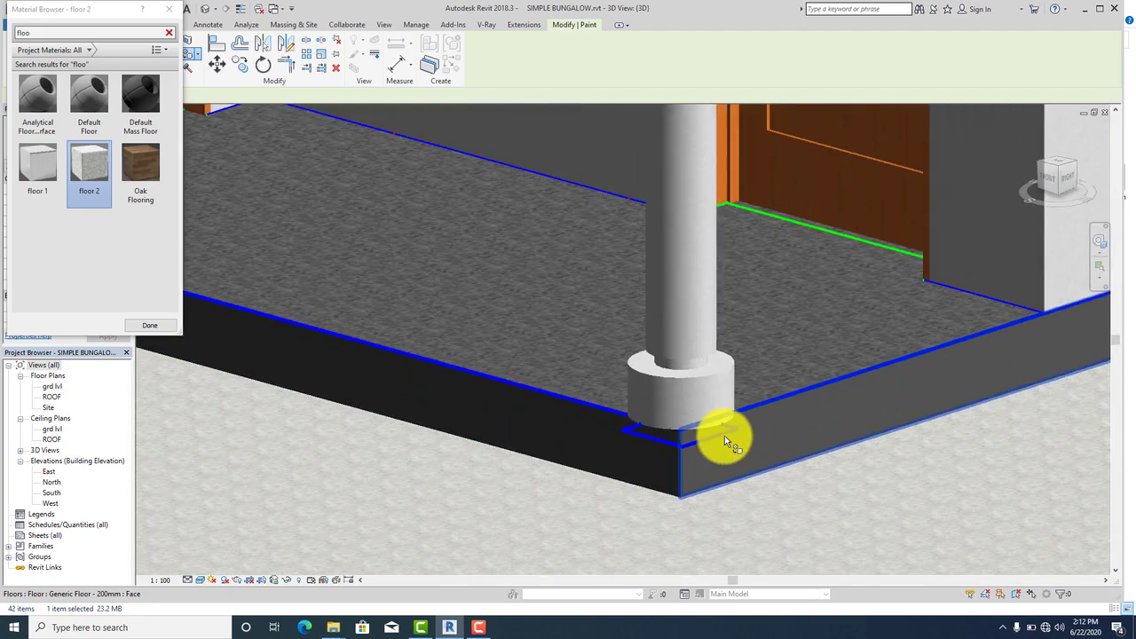
{"action": "left_click", "coordinate": [146, 324]}
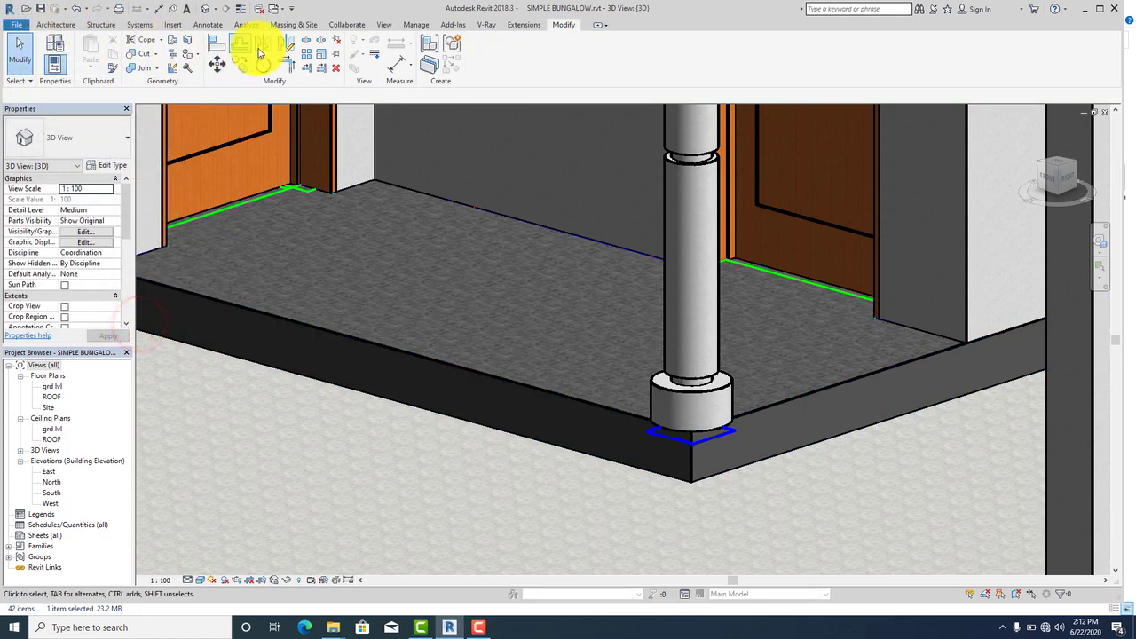
Step: Create a new project material named "stone"
{"action": "left_click", "coordinate": [406, 27]}
{"action": "left_click", "coordinate": [70, 56]}
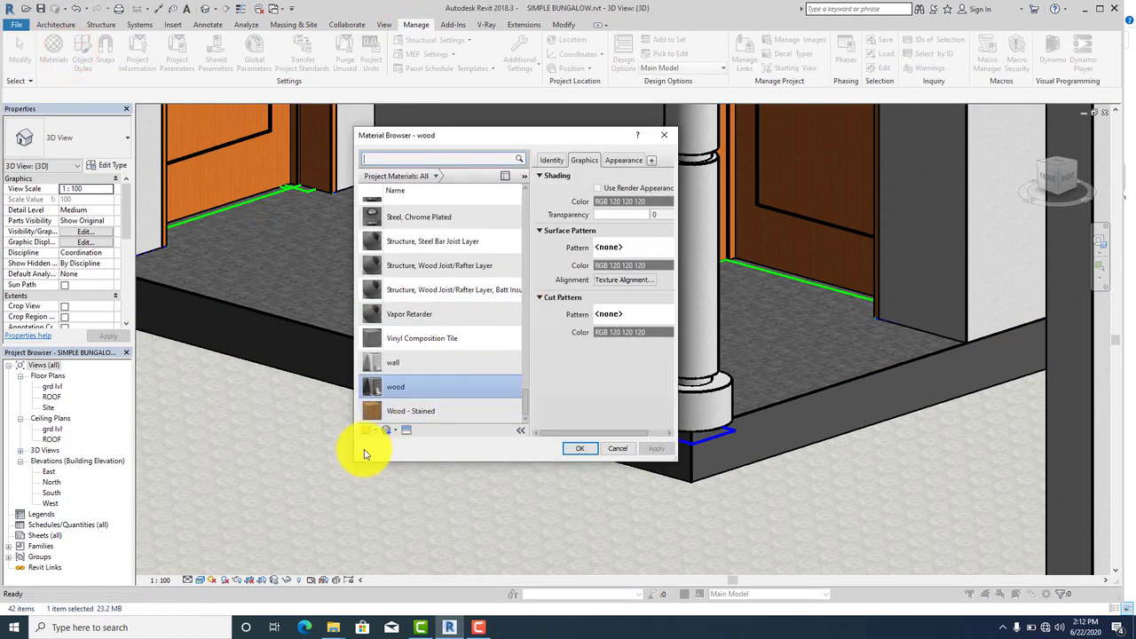
{"action": "left_click", "coordinate": [397, 441]}
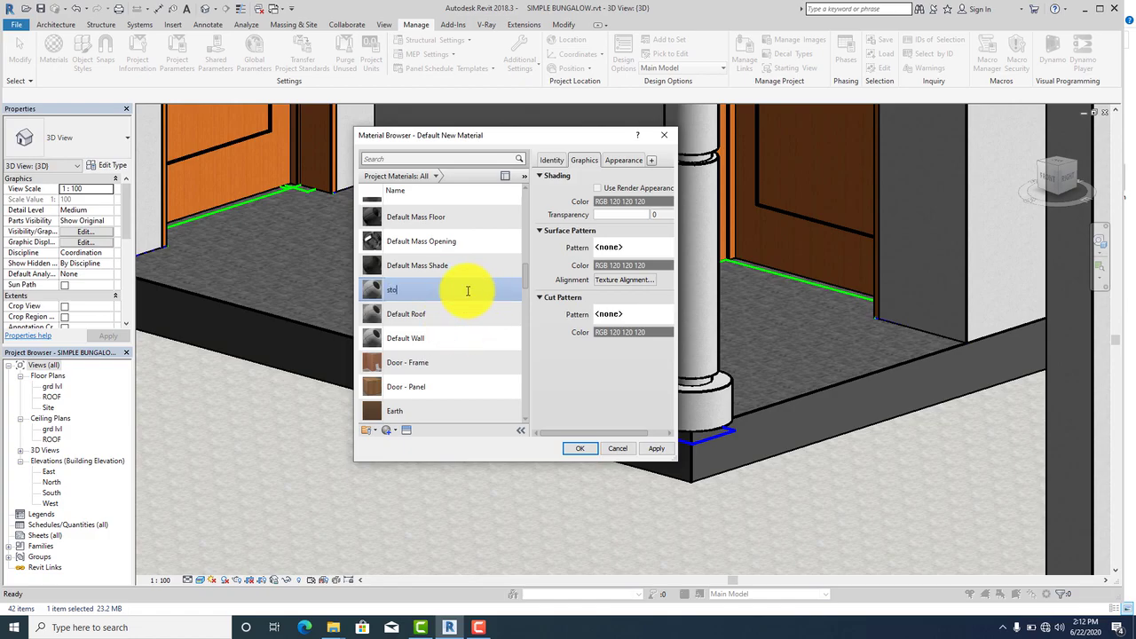
{"action": "left_click", "coordinate": [591, 375]}
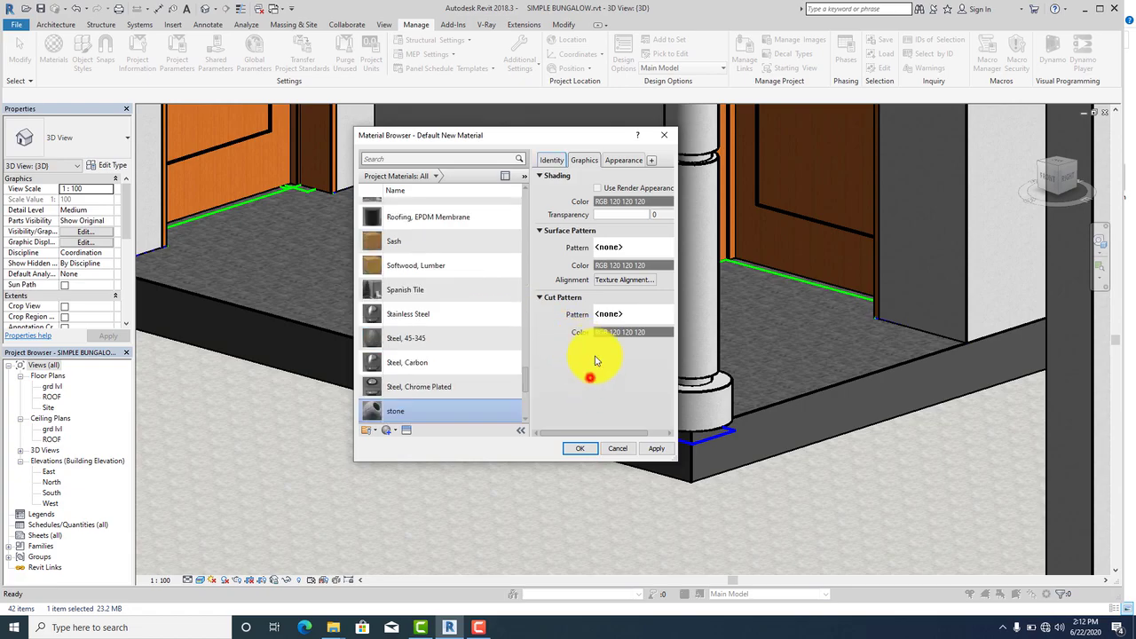
Step: Replace the "stone" material's appearance with the Small Uneven Stones - Brown asset from the Stone appearance library and save the material
{"action": "left_click", "coordinate": [613, 161]}
{"action": "left_click", "coordinate": [651, 181]}
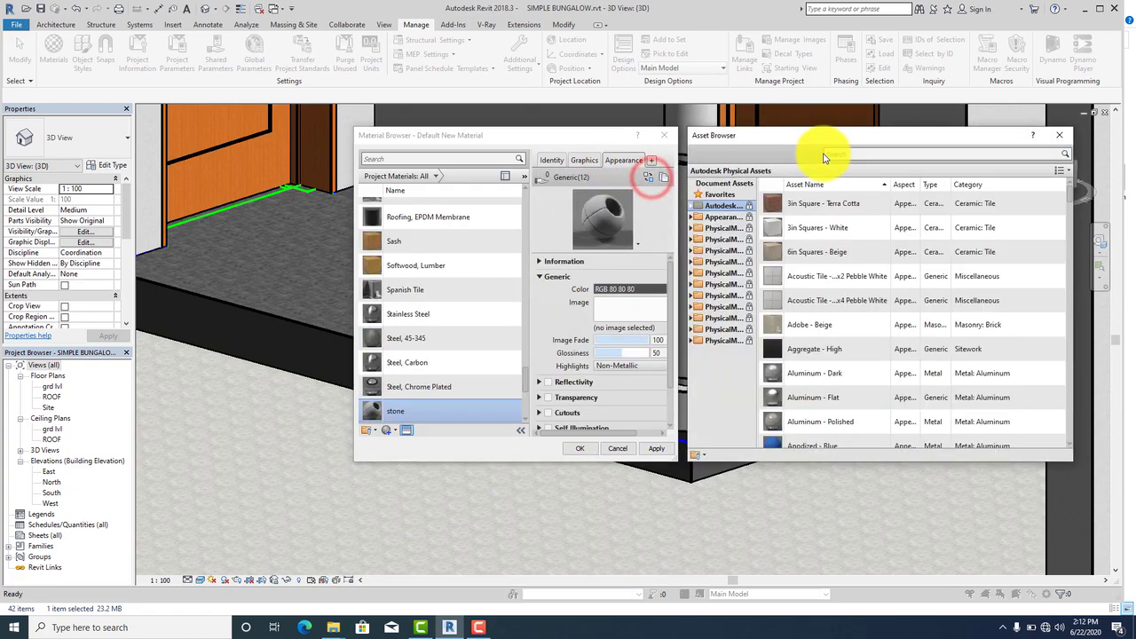
{"action": "left_click", "coordinate": [859, 153]}
{"action": "type", "text": "s"}
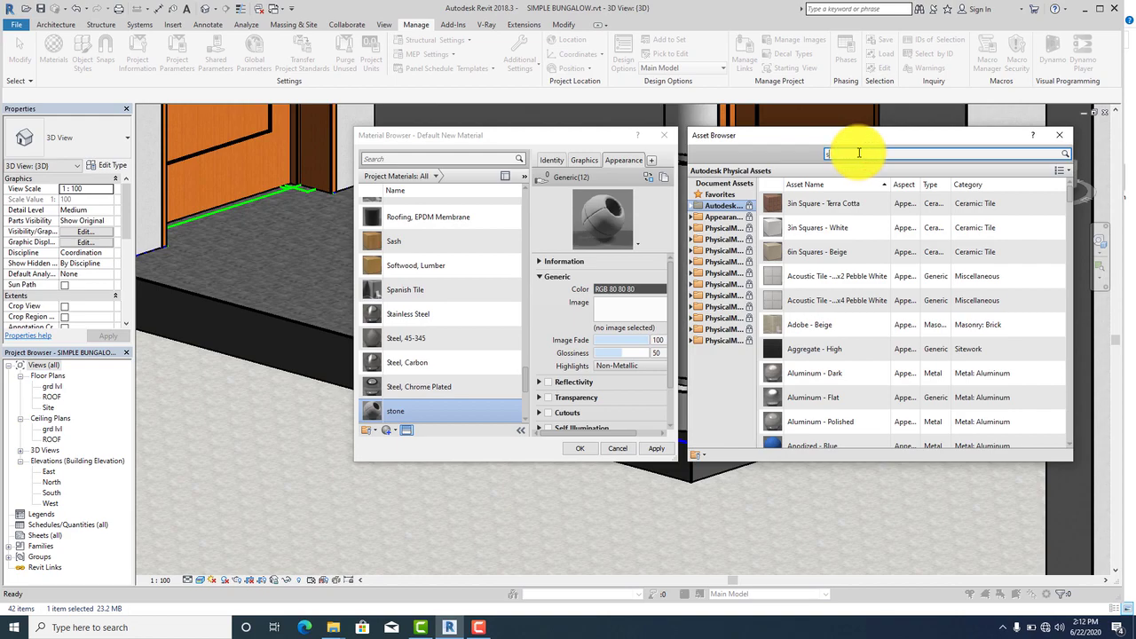
{"action": "type", "text": "tone"}
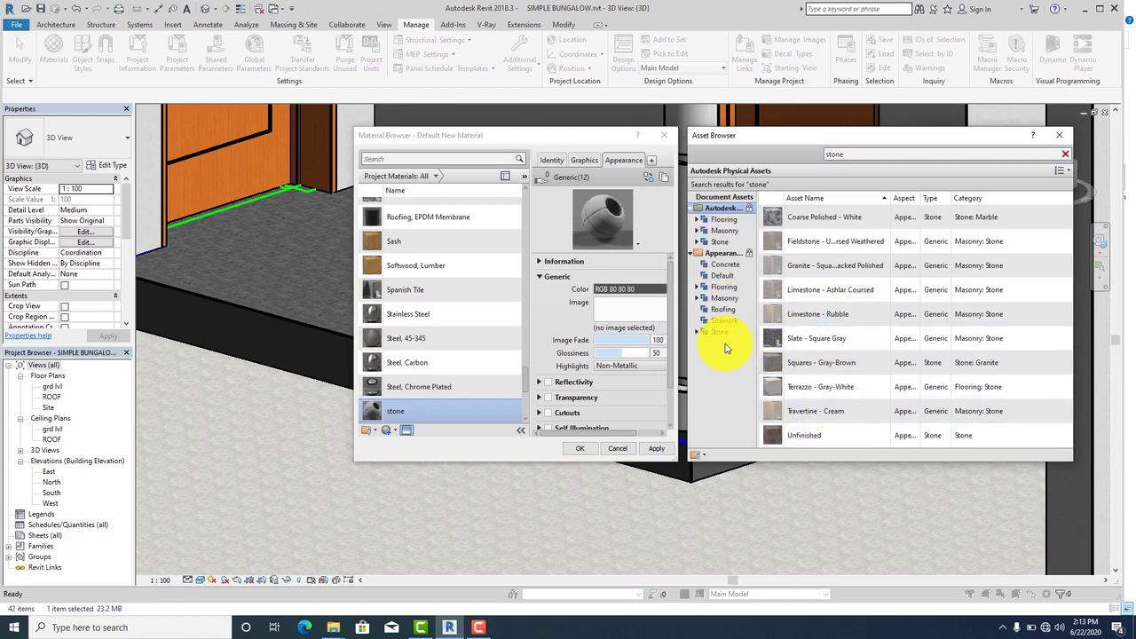
{"action": "left_click", "coordinate": [720, 332]}
{"action": "scroll", "coordinate": [826, 390], "scroll_direction": "down", "scroll_amount": 5}
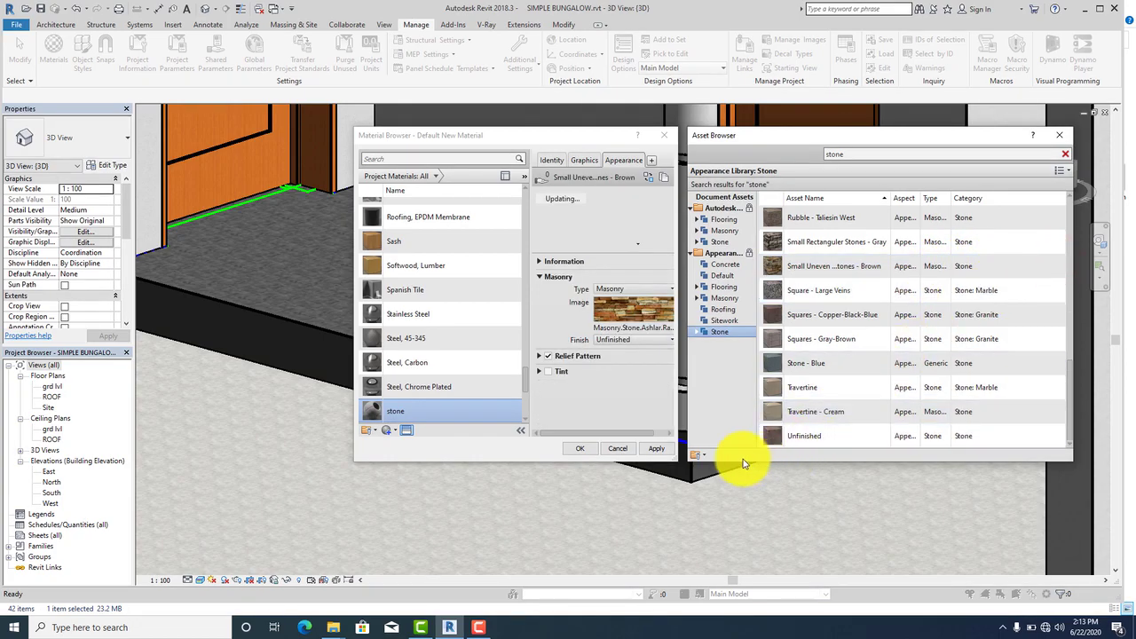
{"action": "left_click", "coordinate": [655, 449]}
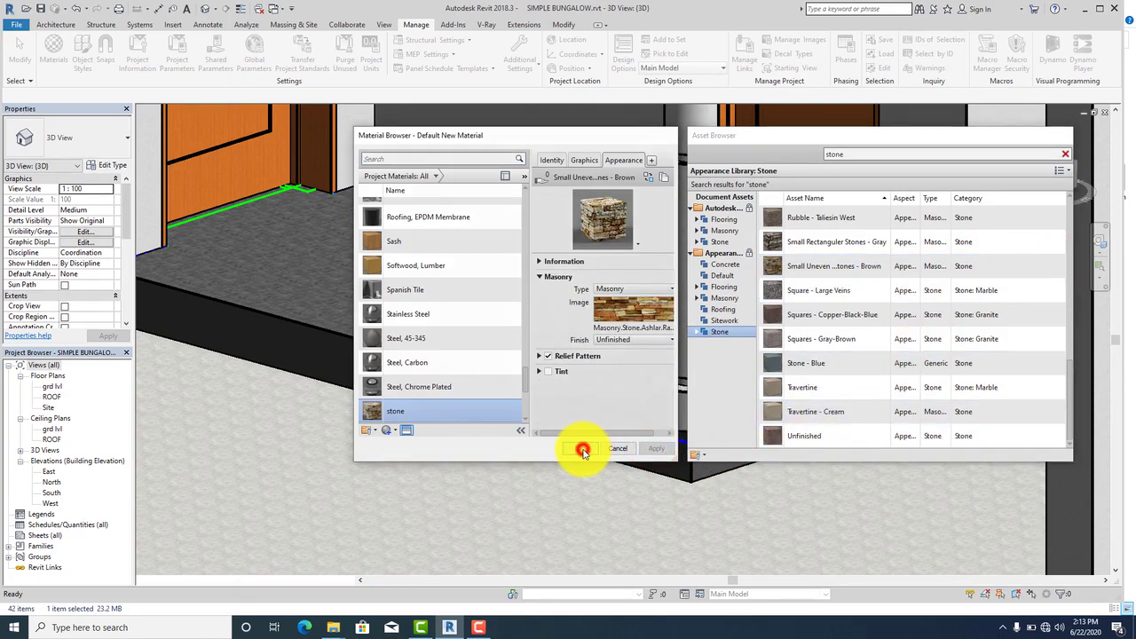
{"action": "left_click", "coordinate": [583, 450]}
Step: Find the "stone" material by searching for "stone" and paint the two outer floor edges of the entrance porch with it
{"action": "left_click", "coordinate": [564, 26]}
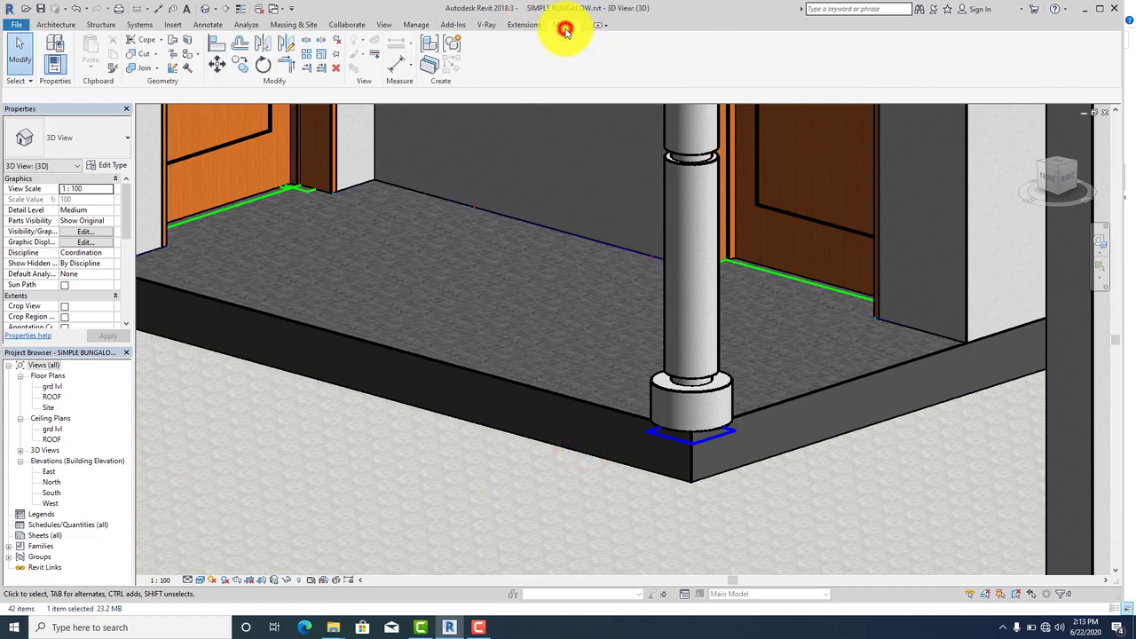
{"action": "left_click", "coordinate": [189, 59]}
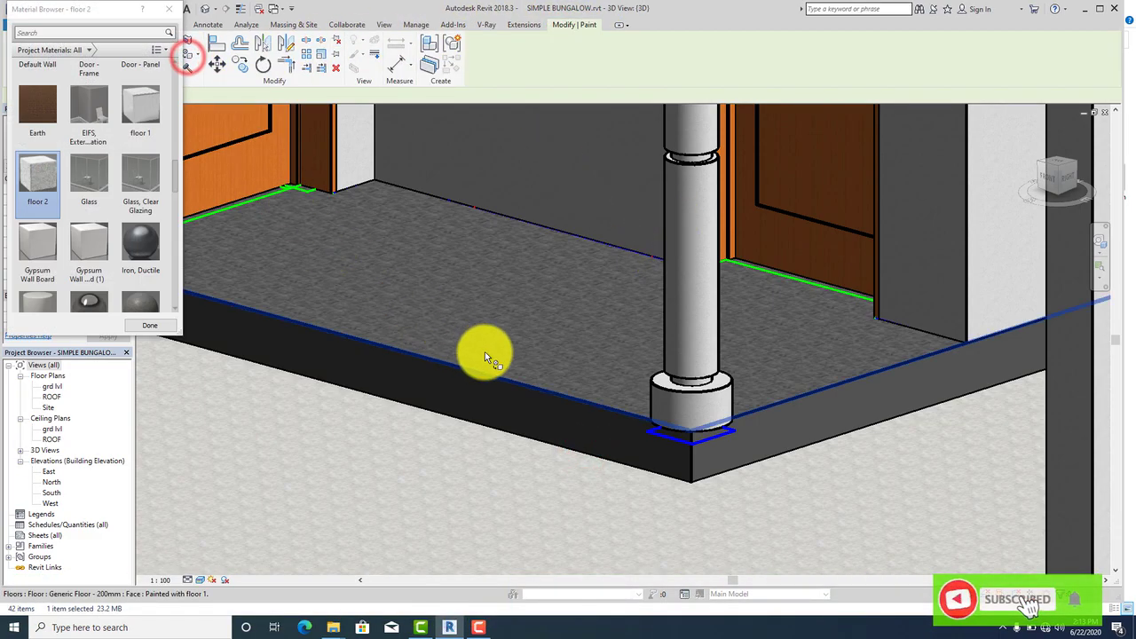
{"action": "scroll", "coordinate": [798, 435], "scroll_direction": "up", "scroll_amount": 3}
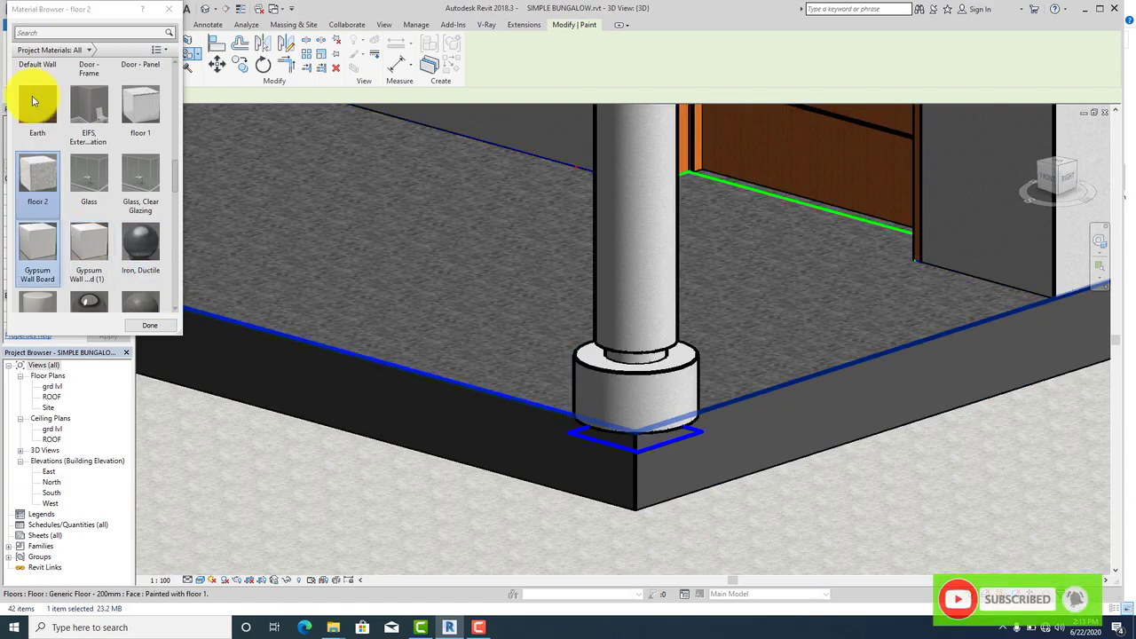
{"action": "left_click", "coordinate": [59, 33]}
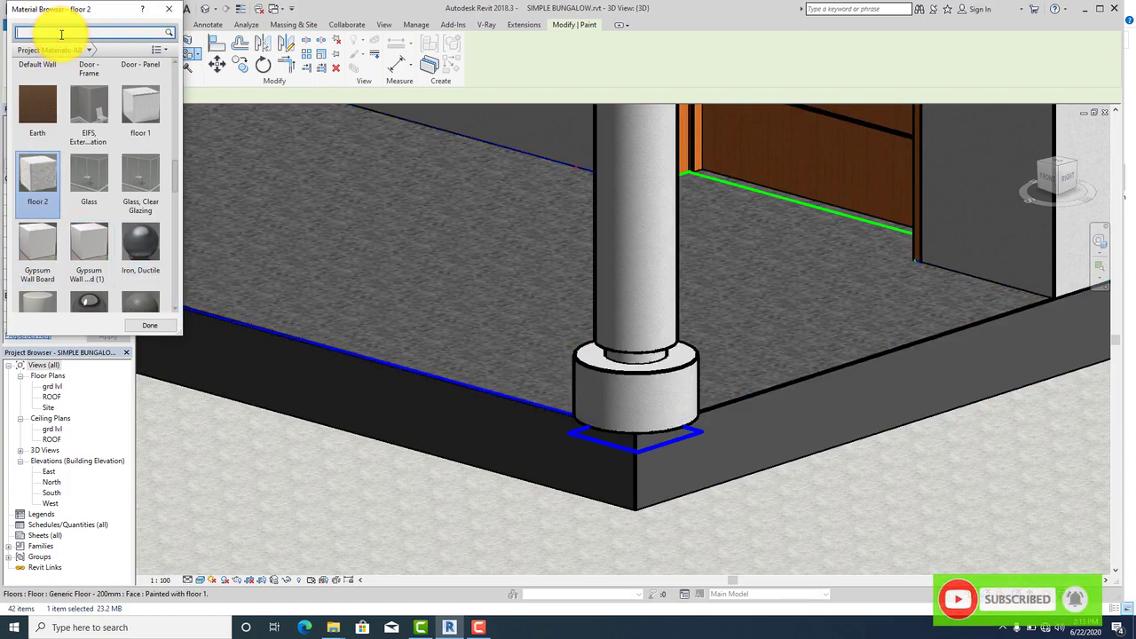
{"action": "type", "text": "st"}
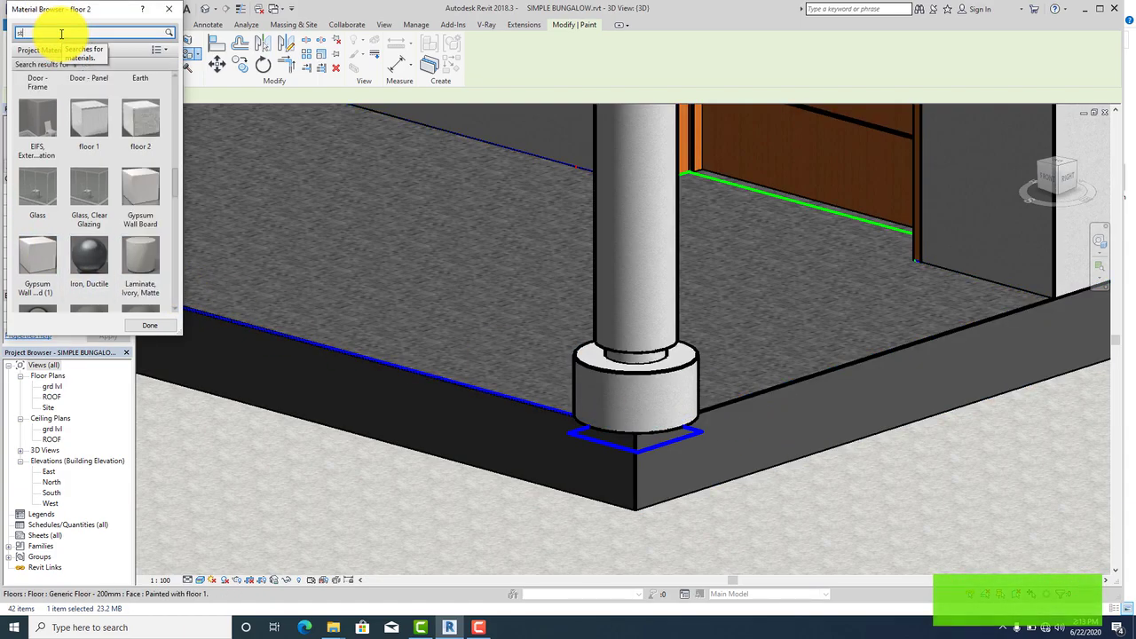
{"action": "type", "text": "one"}
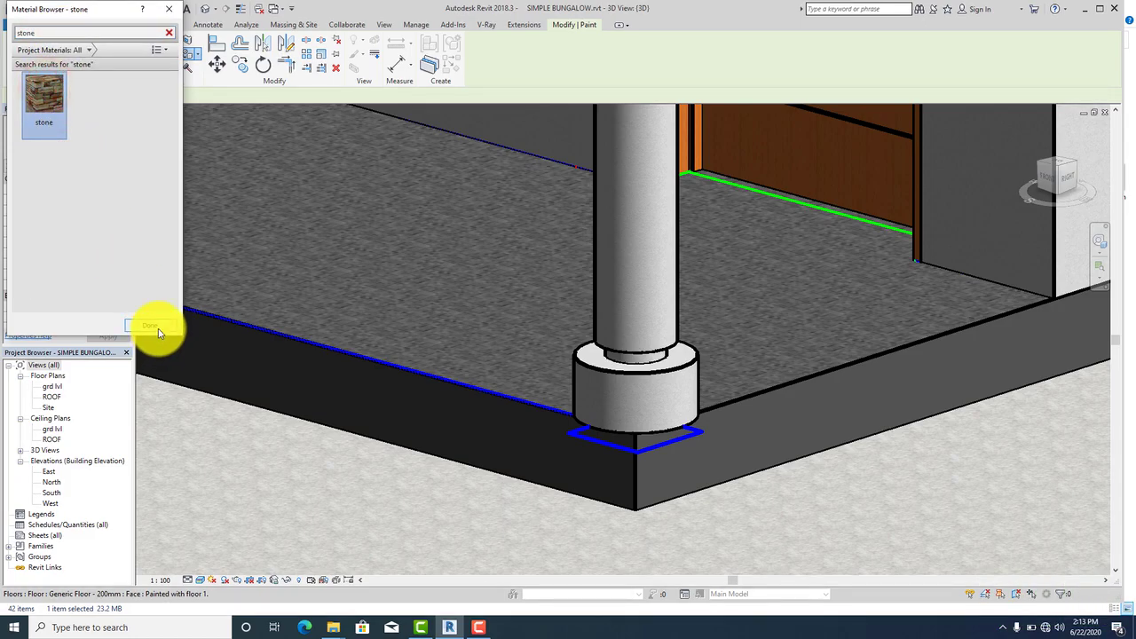
{"action": "left_click", "coordinate": [680, 446]}
{"action": "left_click", "coordinate": [523, 433]}
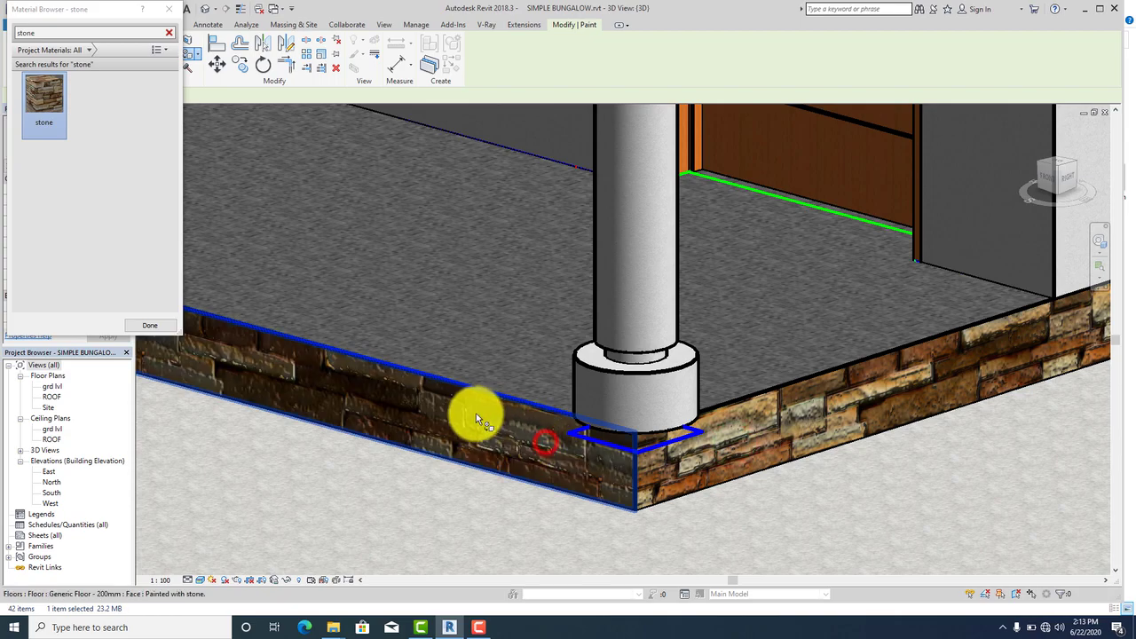
Step: Paint the floor edges beneath the projecting front wall between the two porches with the "stone" material
{"action": "scroll", "coordinate": [568, 404], "scroll_direction": "down", "scroll_amount": 3}
{"action": "scroll", "coordinate": [381, 375], "scroll_direction": "down", "scroll_amount": 4}
{"action": "scroll", "coordinate": [363, 382], "scroll_direction": "up", "scroll_amount": 6}
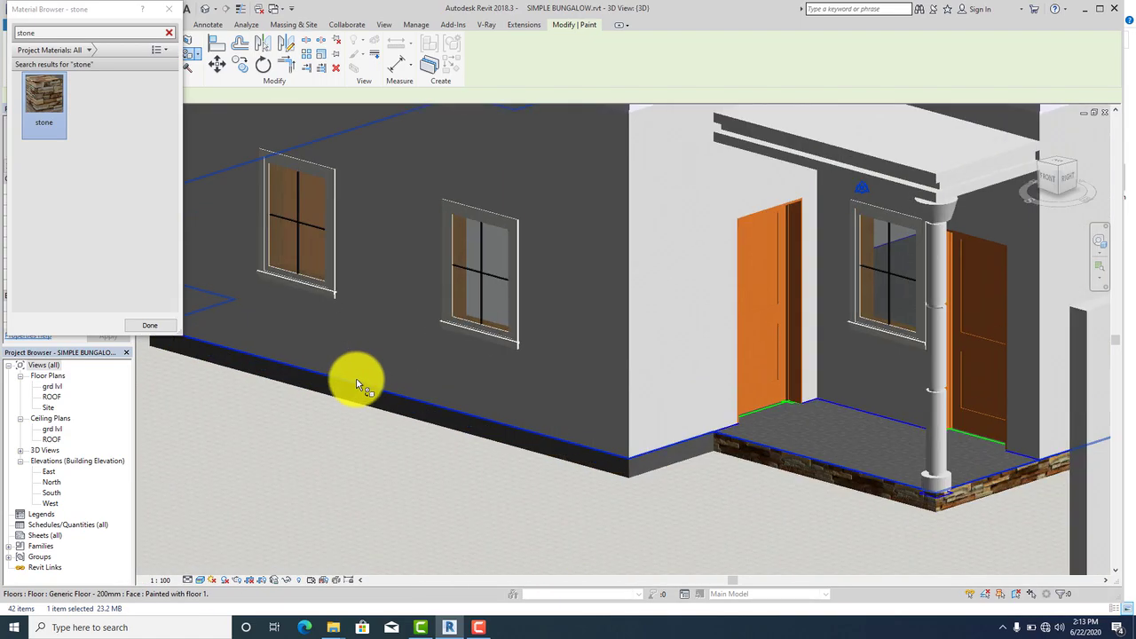
{"action": "left_click", "coordinate": [356, 388]}
{"action": "left_click", "coordinate": [1015, 555]}
Step: Paint the floor edges of the other front porch with the "stone" material
{"action": "scroll", "coordinate": [798, 495], "scroll_direction": "down", "scroll_amount": 4}
{"action": "scroll", "coordinate": [502, 408], "scroll_direction": "up", "scroll_amount": 6}
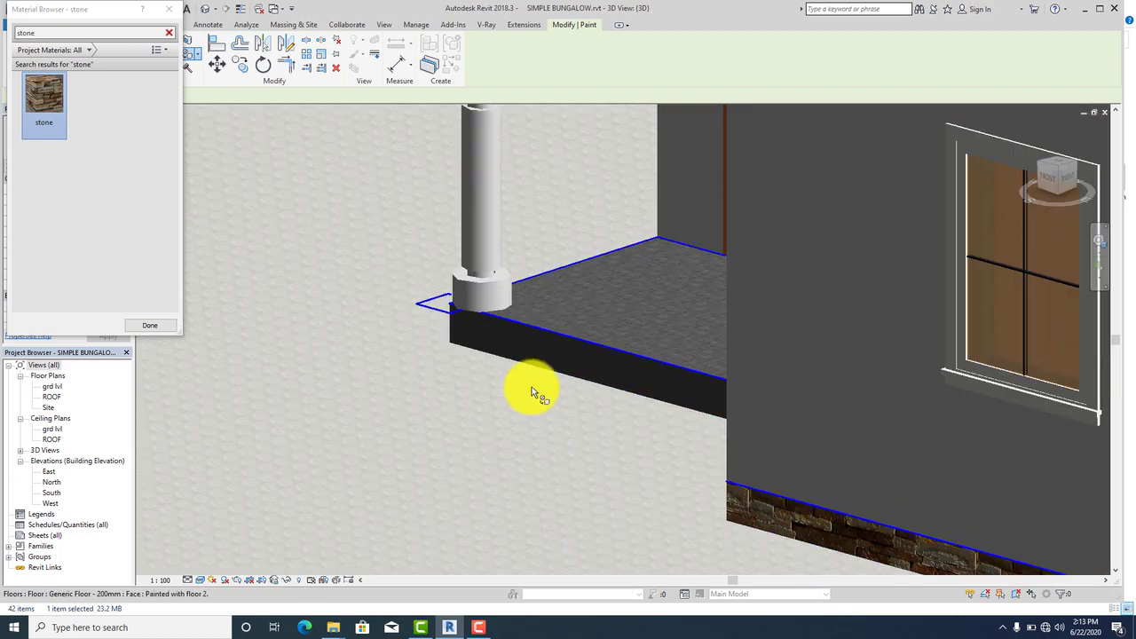
{"action": "left_click", "coordinate": [575, 321]}
{"action": "scroll", "coordinate": [609, 328], "scroll_direction": "down", "scroll_amount": 4}
{"action": "left_click", "coordinate": [1099, 239]}
{"action": "left_click_drag", "start_coordinate": [348, 284], "coordinate": [469, 287]}
{"action": "left_click", "coordinate": [518, 258]}
{"action": "scroll", "coordinate": [773, 398], "scroll_direction": "up", "scroll_amount": 5}
{"action": "left_click", "coordinate": [817, 414]}
Step: Paint the exposed floor edges along the bungalow's left side, including the short return face, with the "stone" material
{"action": "scroll", "coordinate": [575, 365], "scroll_direction": "down", "scroll_amount": 5}
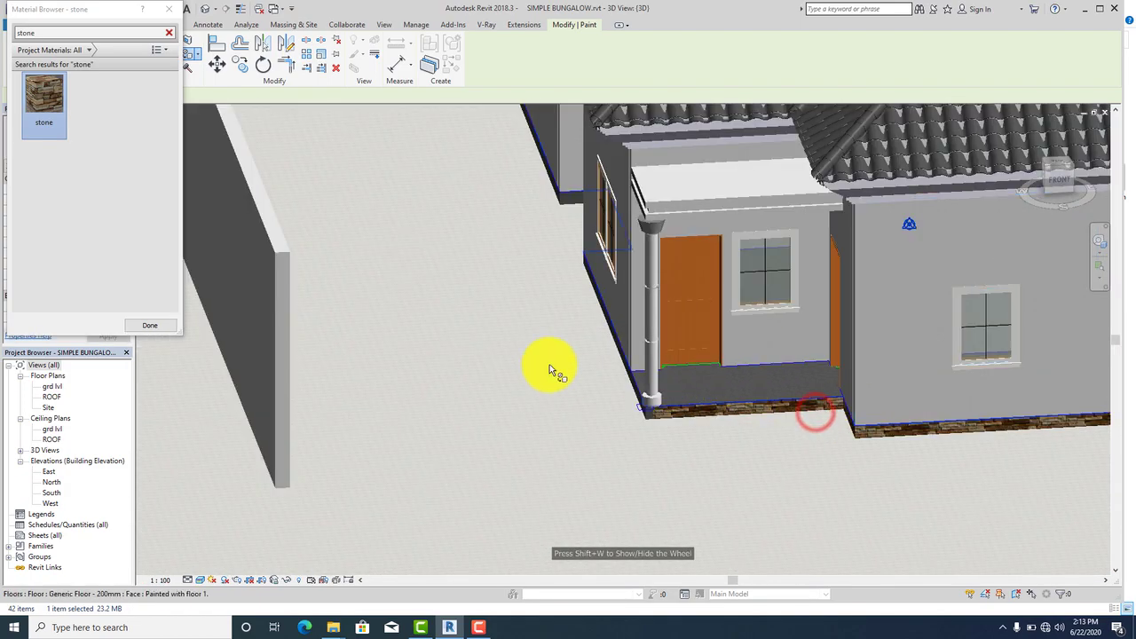
{"action": "scroll", "coordinate": [604, 368], "scroll_direction": "up", "scroll_amount": 6}
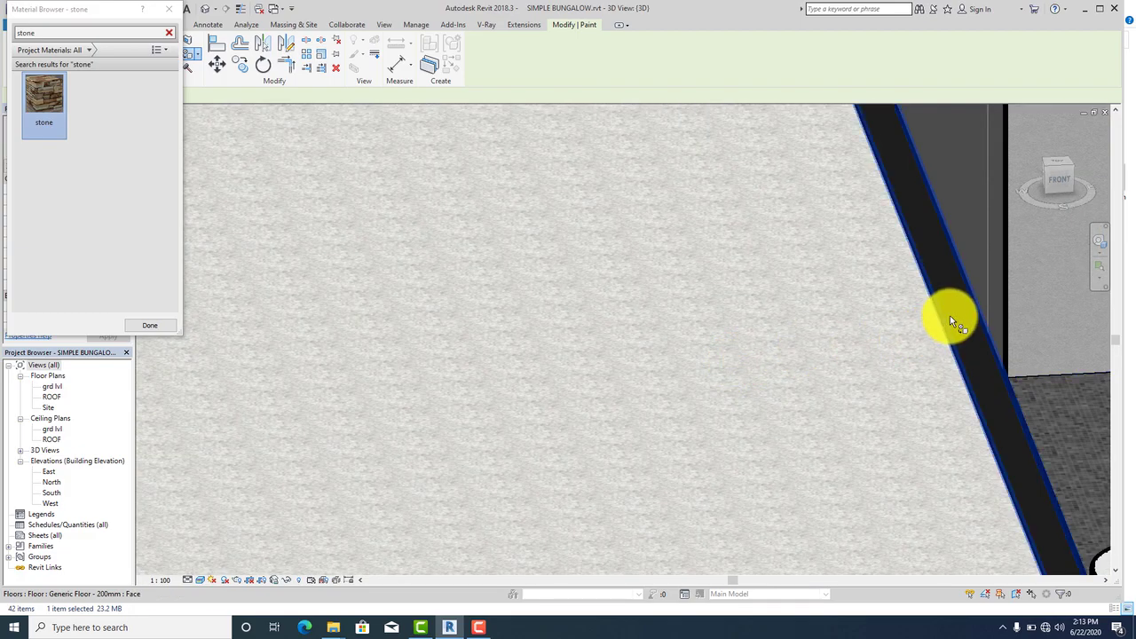
{"action": "scroll", "coordinate": [925, 359], "scroll_direction": "down", "scroll_amount": 6}
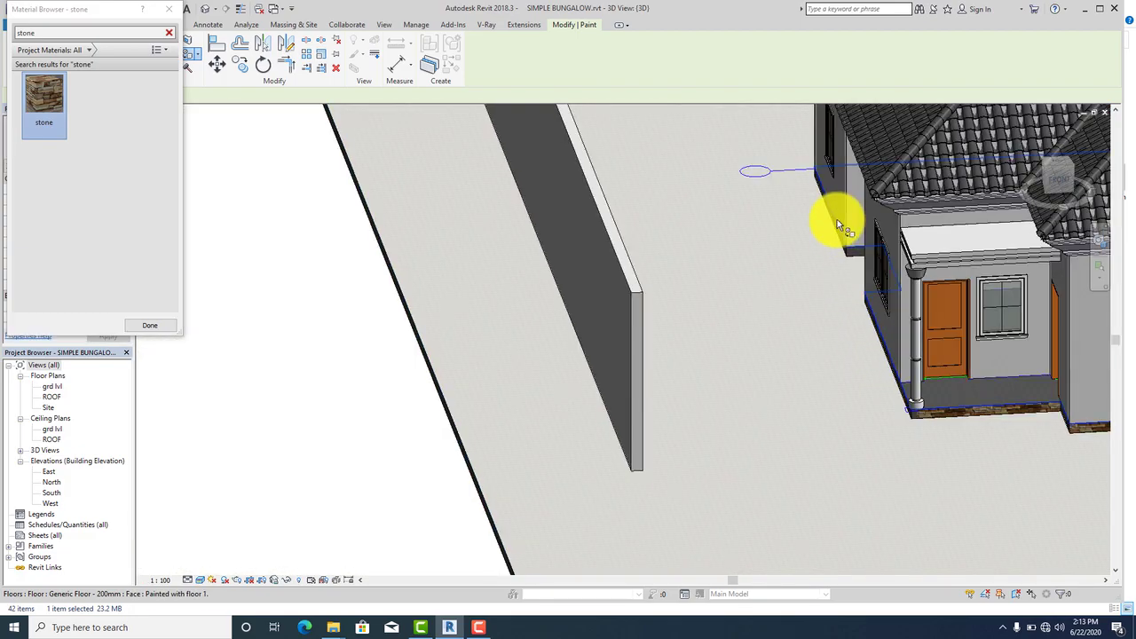
{"action": "scroll", "coordinate": [852, 271], "scroll_direction": "up", "scroll_amount": 6}
{"action": "left_click", "coordinate": [861, 306]}
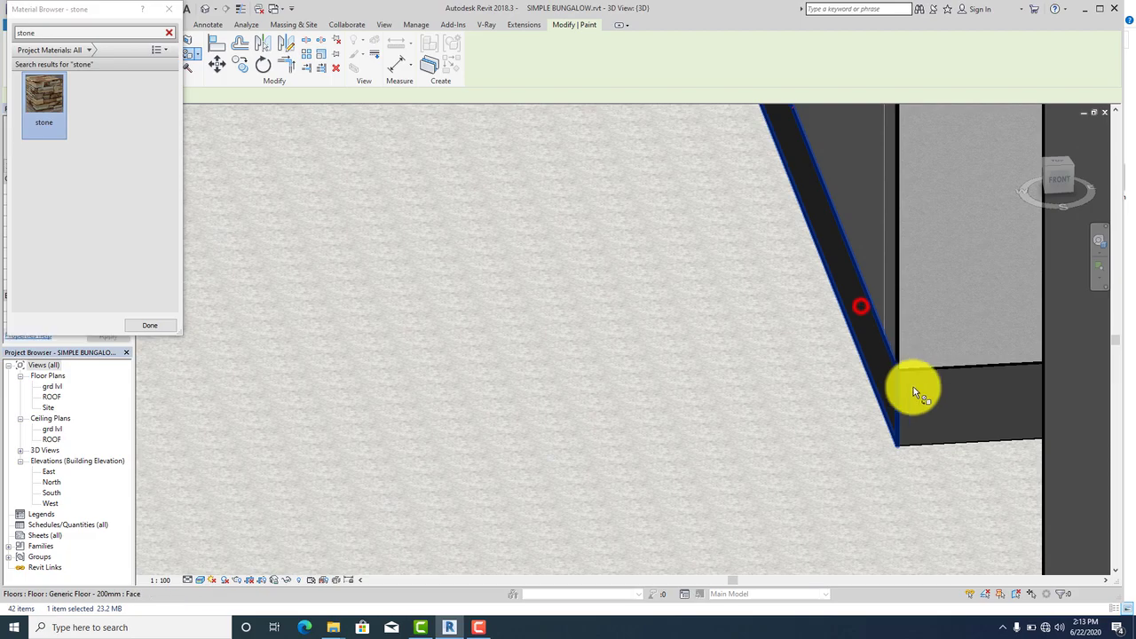
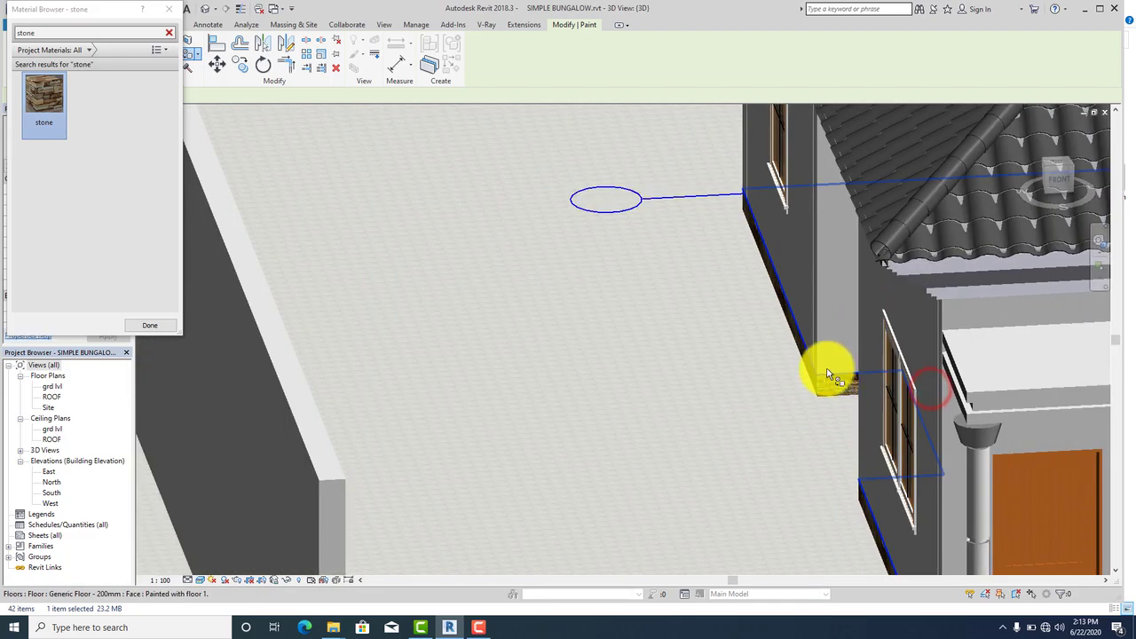
{"action": "scroll", "coordinate": [940, 348], "scroll_direction": "up", "scroll_amount": 5}
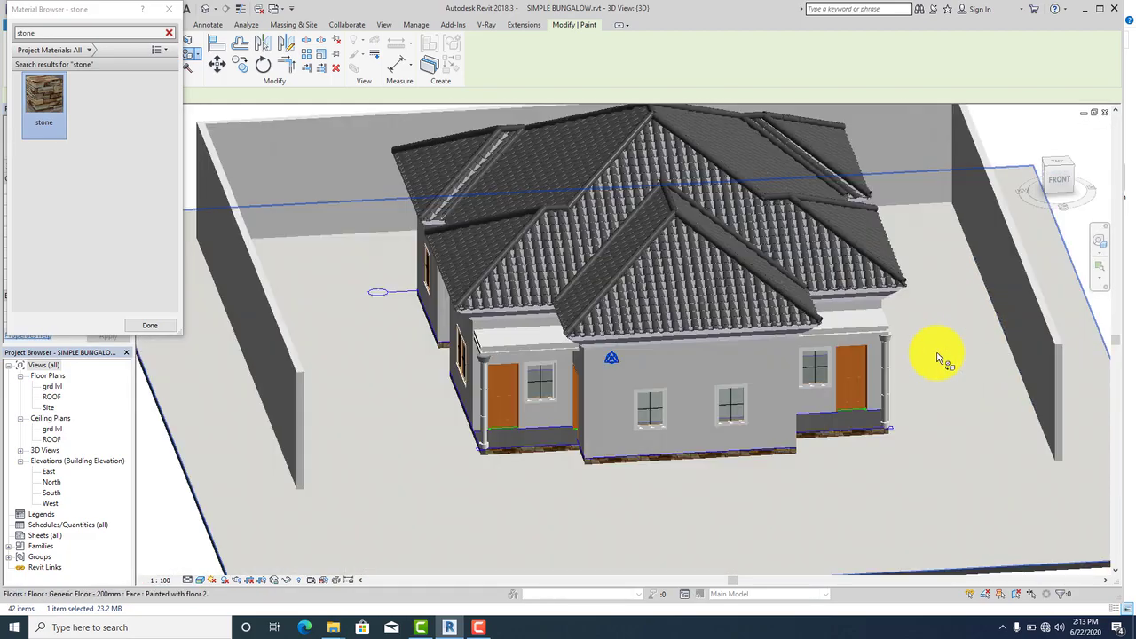
{"action": "left_click", "coordinate": [1097, 239]}
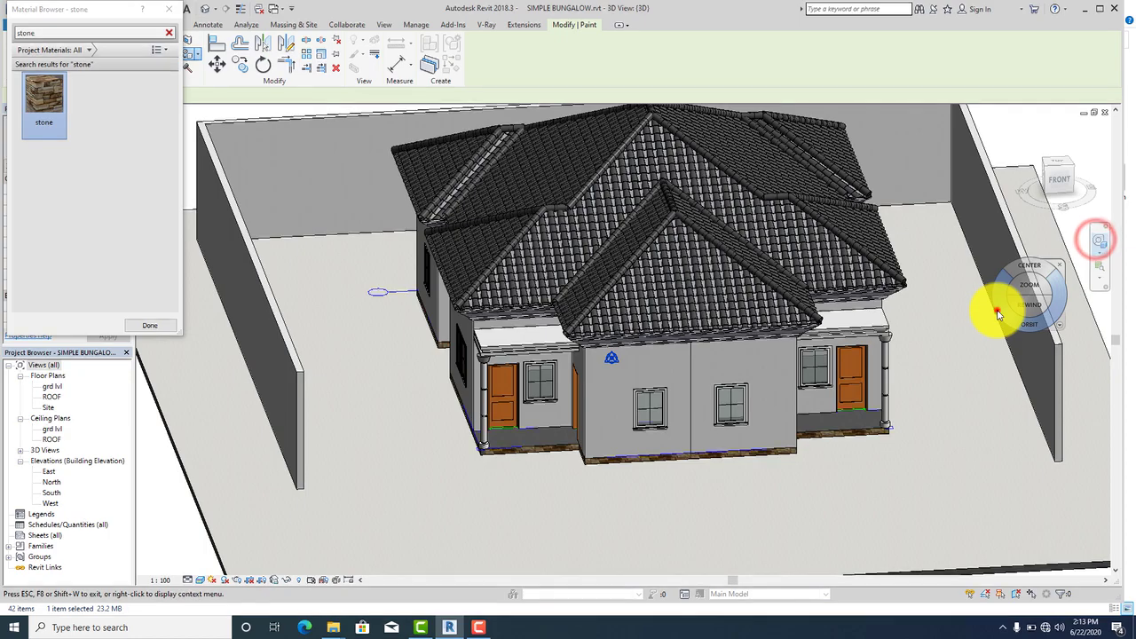
{"action": "middle_click_drag", "start_coordinate": [1001, 304], "coordinate": [996, 310], "text": "shift"}
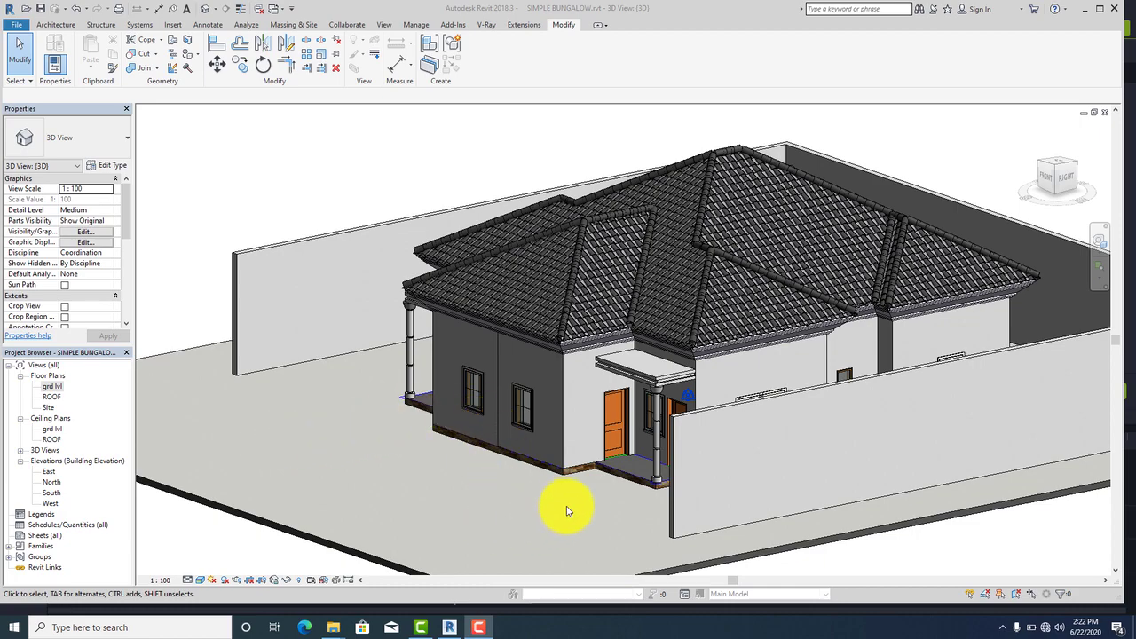
Step: Place a perspective camera in the grd lvl floor plan, from the site's front-left corner and aimed at the bungalow's centre
{"action": "double_click", "coordinate": [53, 386]}
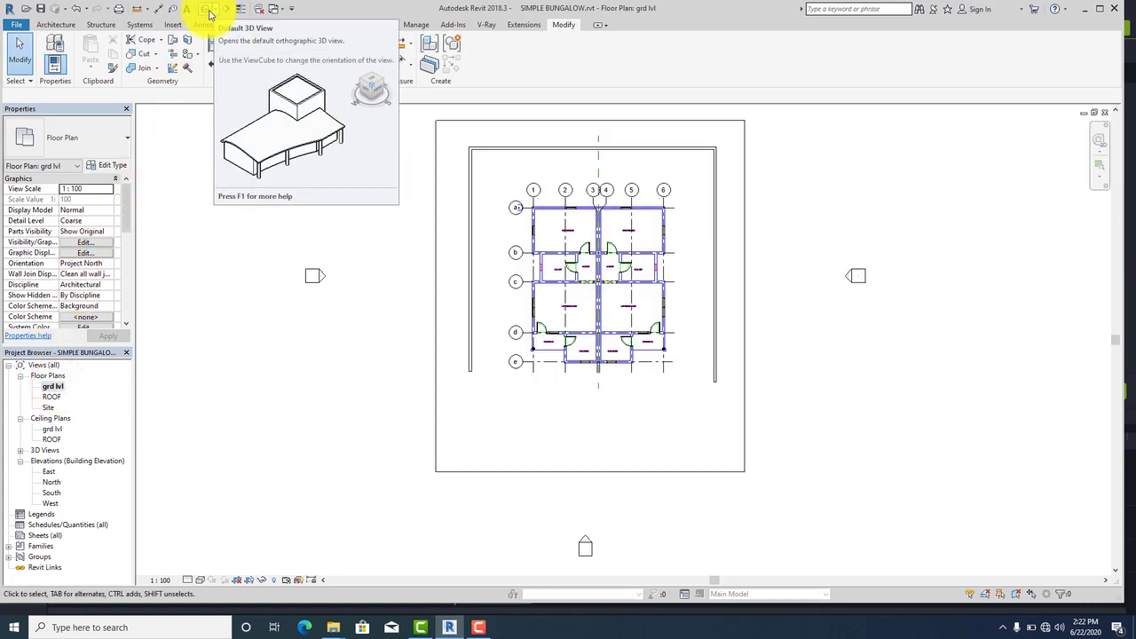
{"action": "left_click", "coordinate": [216, 12]}
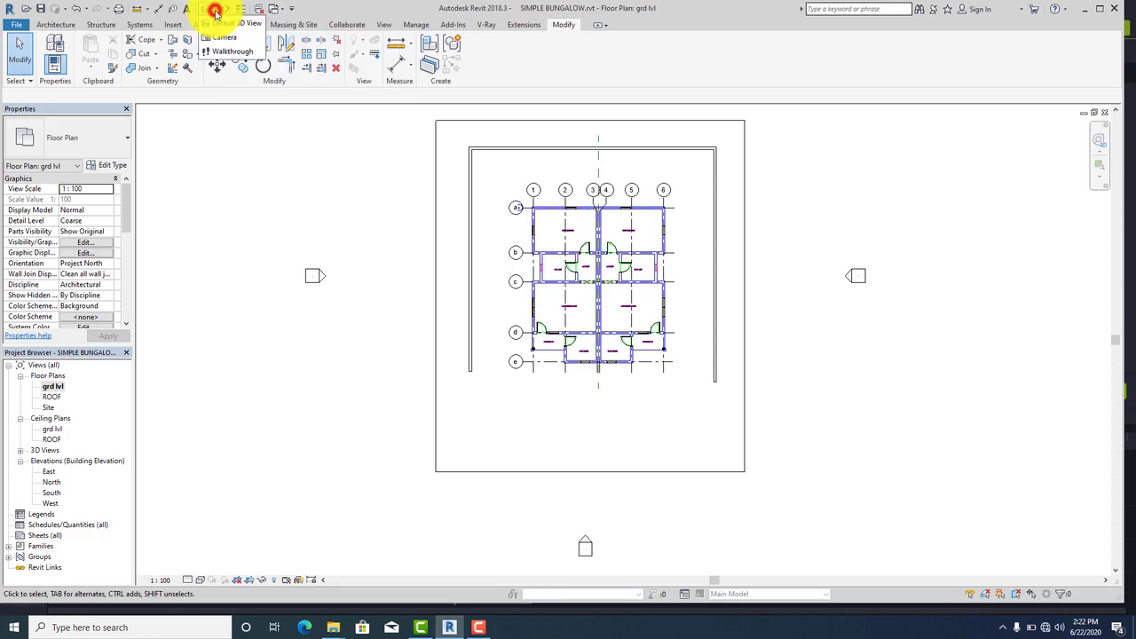
{"action": "left_click", "coordinate": [222, 38]}
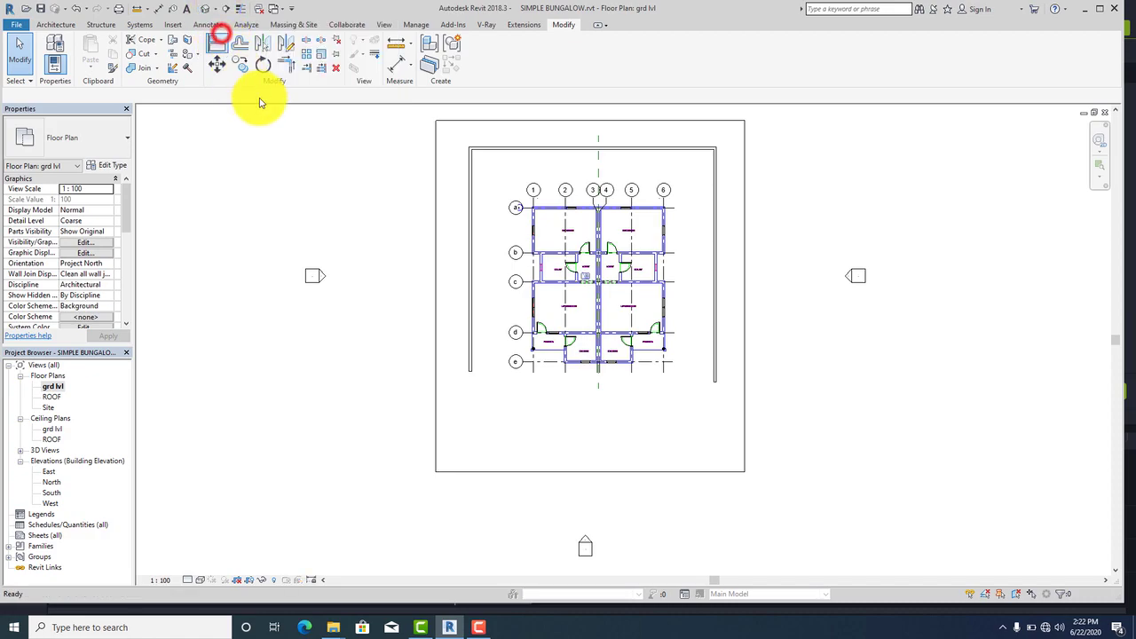
{"action": "left_click", "coordinate": [468, 424]}
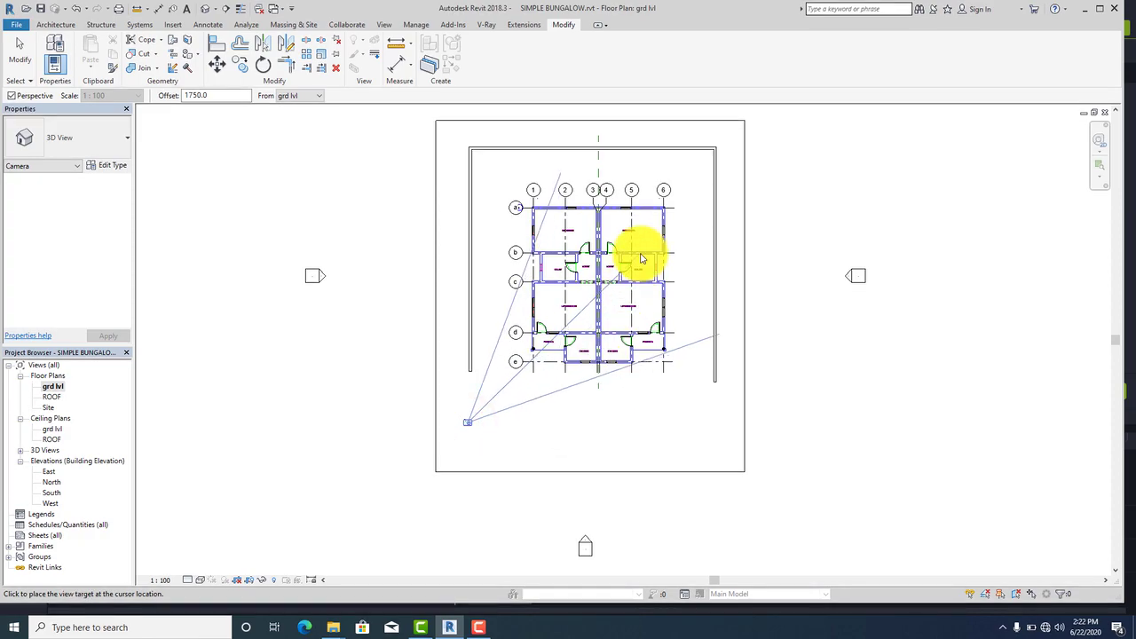
{"action": "left_click", "coordinate": [610, 257]}
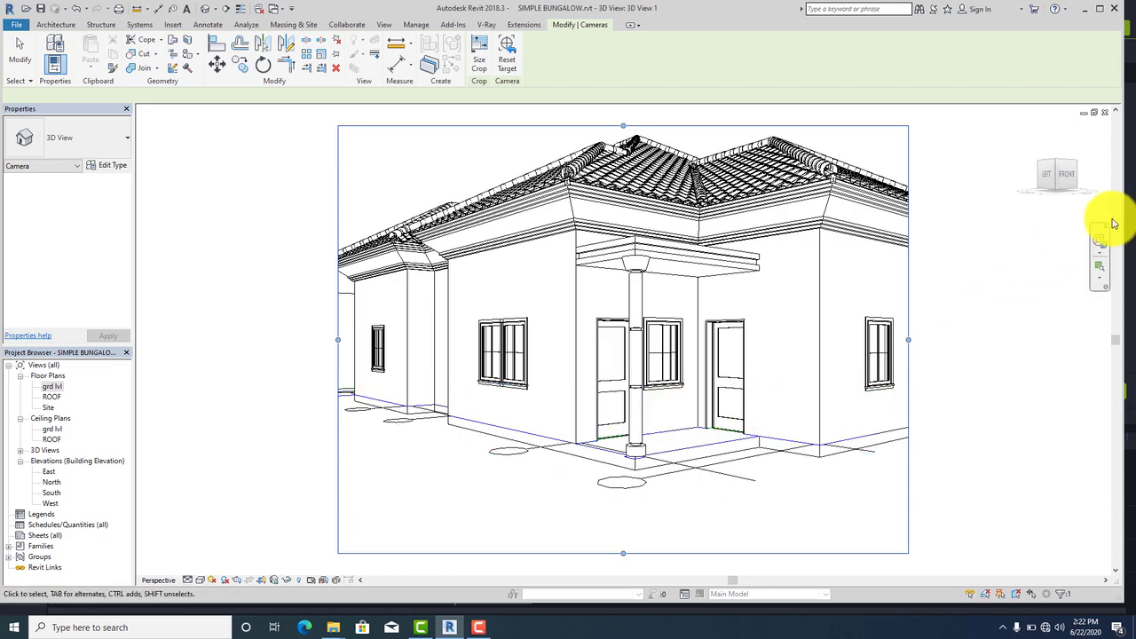
Step: Orbit the camera view to a slightly raised front-left angle and enlarge its crop region to take in both porches
{"action": "left_click", "coordinate": [1103, 246]}
{"action": "left_click_drag", "start_coordinate": [723, 240], "coordinate": [701, 254]}
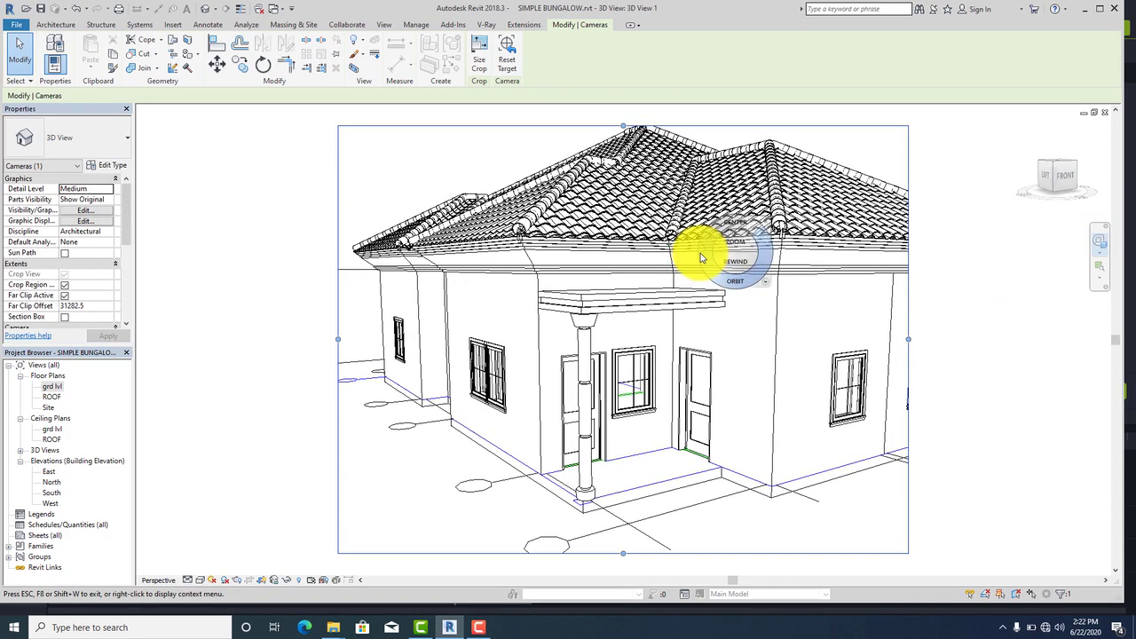
{"action": "mouse_move", "coordinate": [643, 225]}
{"action": "left_mouse_down"}
{"action": "mouse_move", "coordinate": [601, 286]}
{"action": "mouse_move", "coordinate": [630, 325]}
{"action": "mouse_move", "coordinate": [785, 332]}
{"action": "left_mouse_up"}
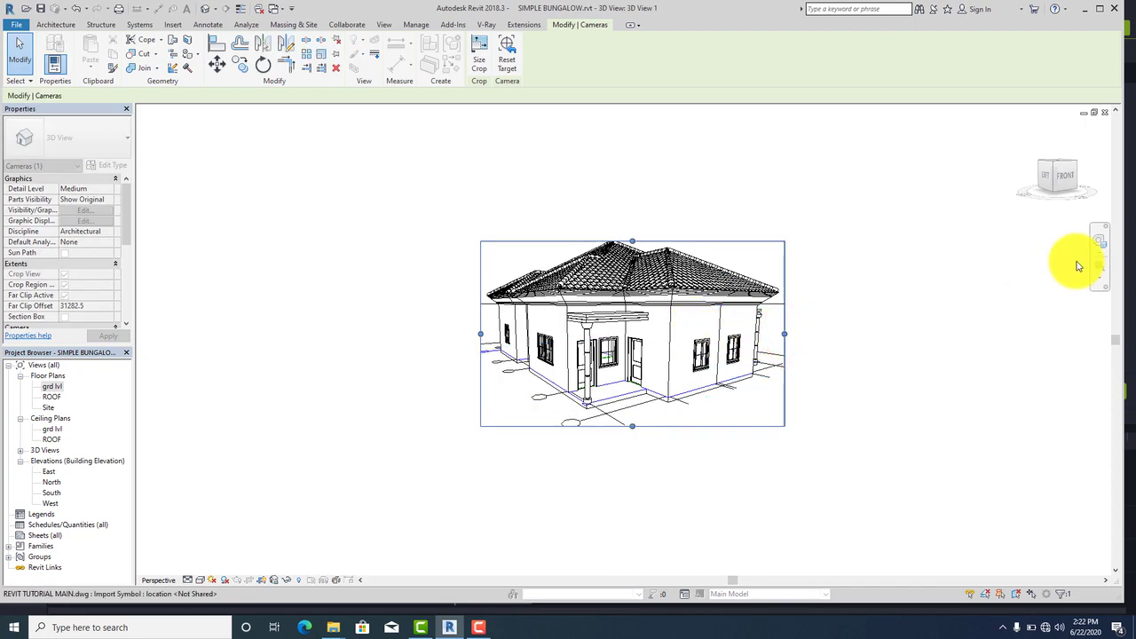
{"action": "left_click", "coordinate": [1099, 240]}
{"action": "left_click_drag", "start_coordinate": [633, 308], "coordinate": [612, 306]}
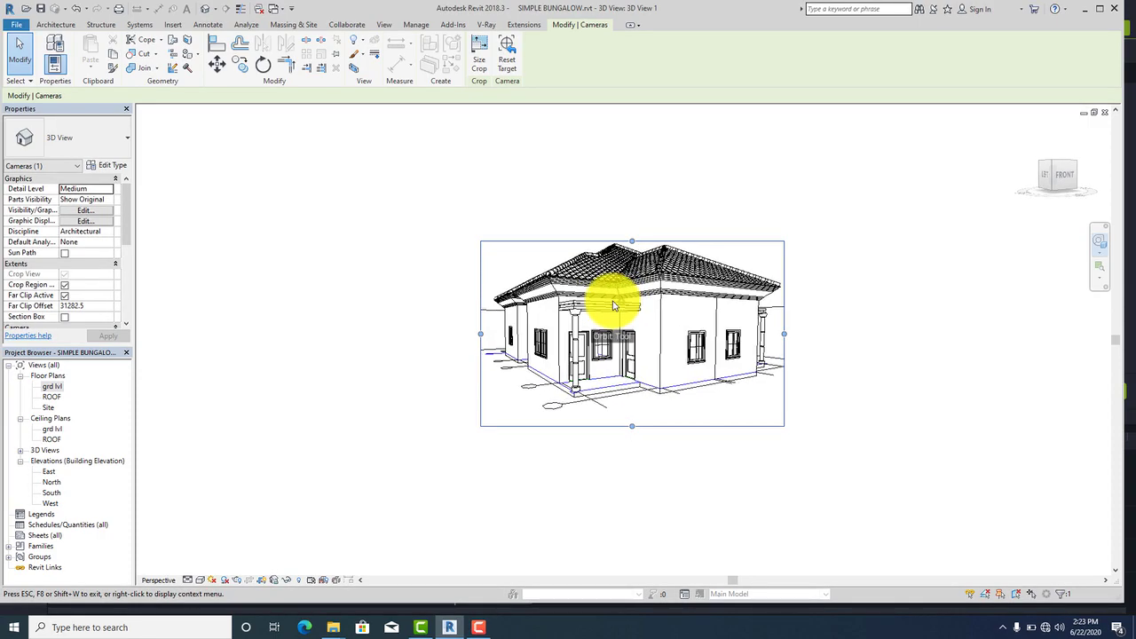
Step: Trim the left and bottom edges of the camera view's crop region, extend its top edge above the roof, and deselect it
{"action": "left_click", "coordinate": [510, 270]}
{"action": "left_click_drag", "start_coordinate": [482, 338], "coordinate": [497, 328]}
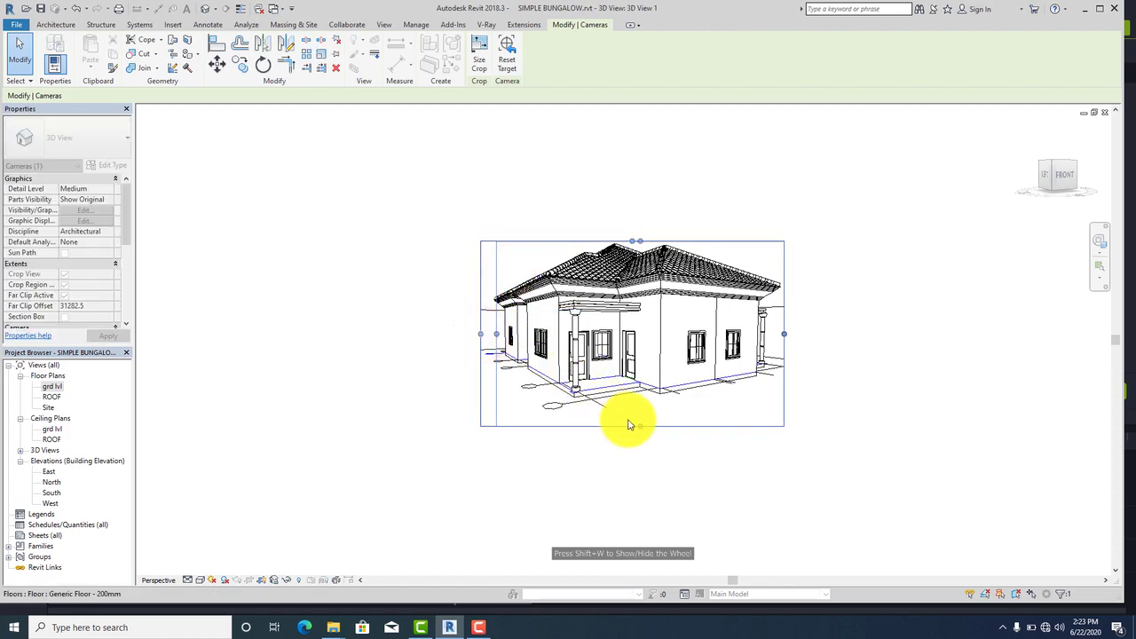
{"action": "left_click_drag", "start_coordinate": [637, 423], "coordinate": [640, 414]}
{"action": "left_click_drag", "start_coordinate": [639, 241], "coordinate": [646, 195]}
{"action": "scroll", "coordinate": [643, 314], "scroll_direction": "up", "scroll_amount": 3}
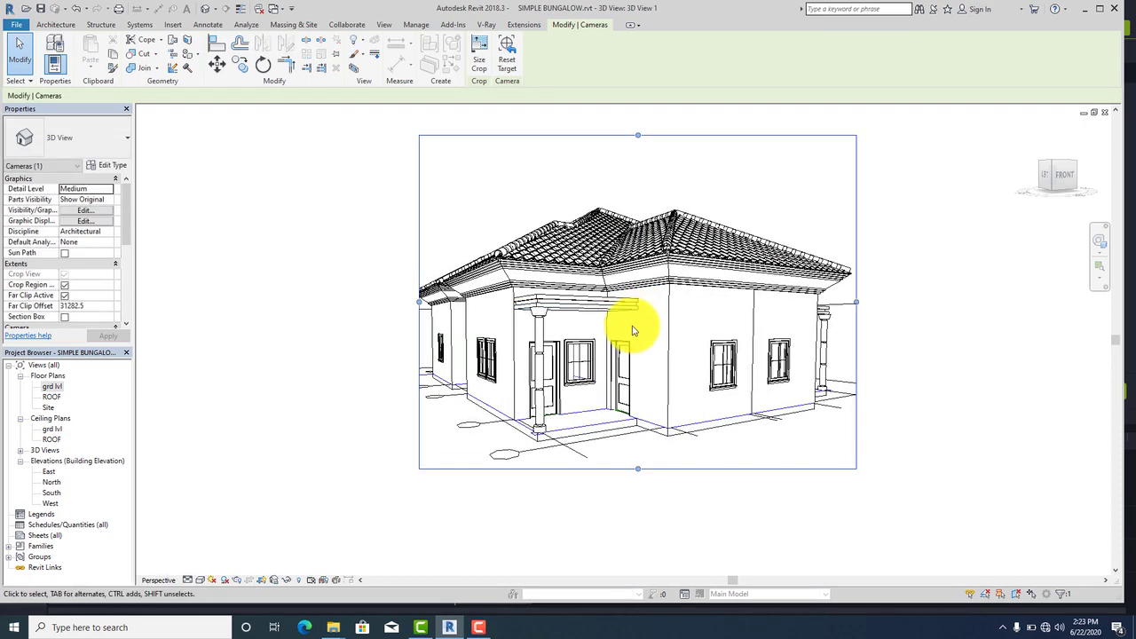
{"action": "scroll", "coordinate": [633, 325], "scroll_direction": "up", "scroll_amount": 1}
{"action": "scroll", "coordinate": [626, 253], "scroll_direction": "down", "scroll_amount": 2}
{"action": "scroll", "coordinate": [627, 254], "scroll_direction": "up", "scroll_amount": 3}
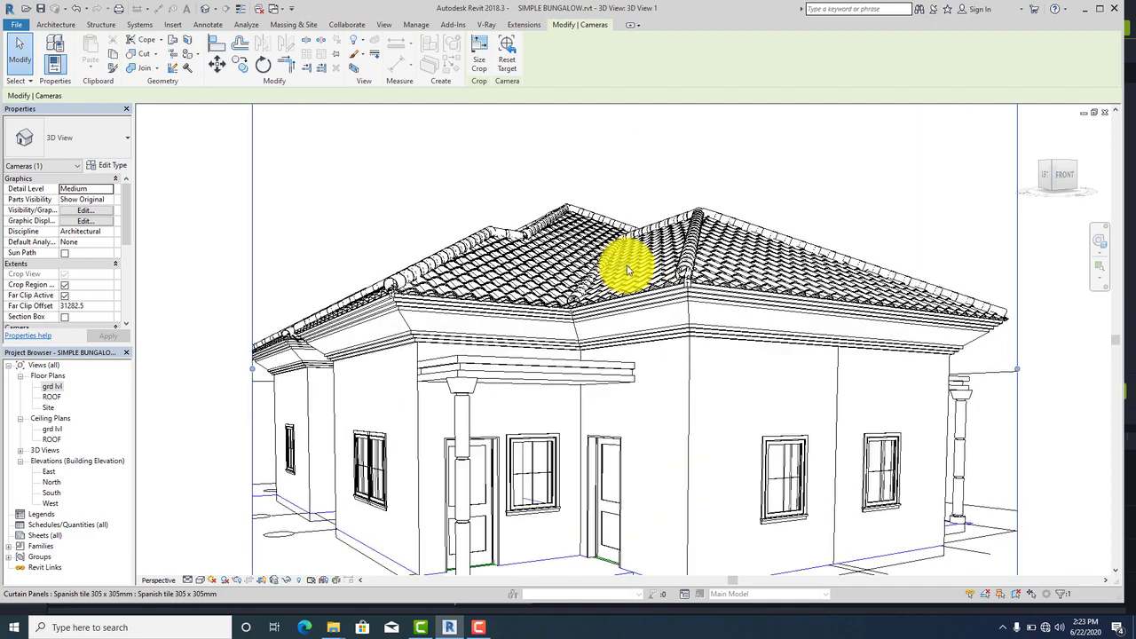
{"action": "scroll", "coordinate": [629, 254], "scroll_direction": "down", "scroll_amount": 1}
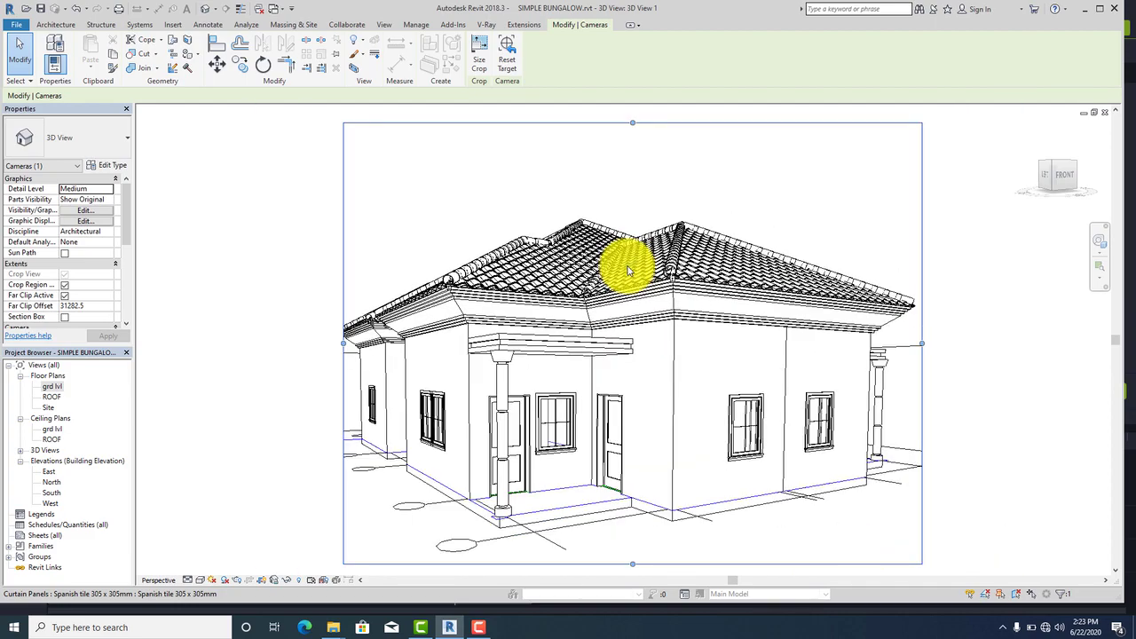
{"action": "left_click", "coordinate": [254, 272]}
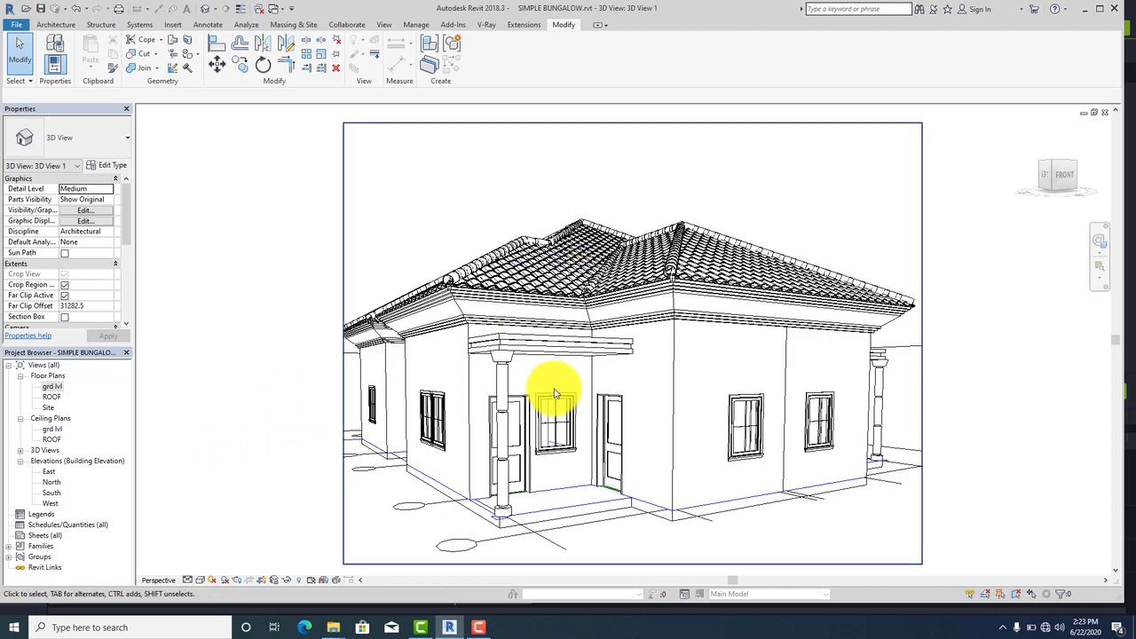
Step: Open the rendering settings for the camera view and choose the Exterior: Sun only lighting scheme
{"action": "left_click", "coordinate": [237, 583]}
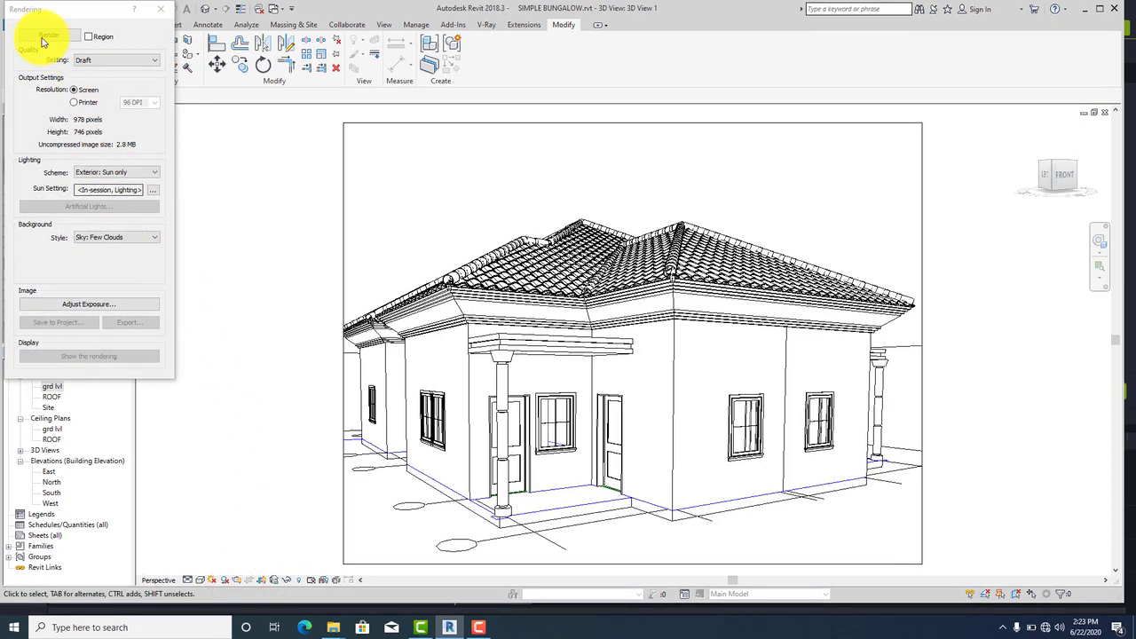
{"action": "left_click", "coordinate": [135, 61]}
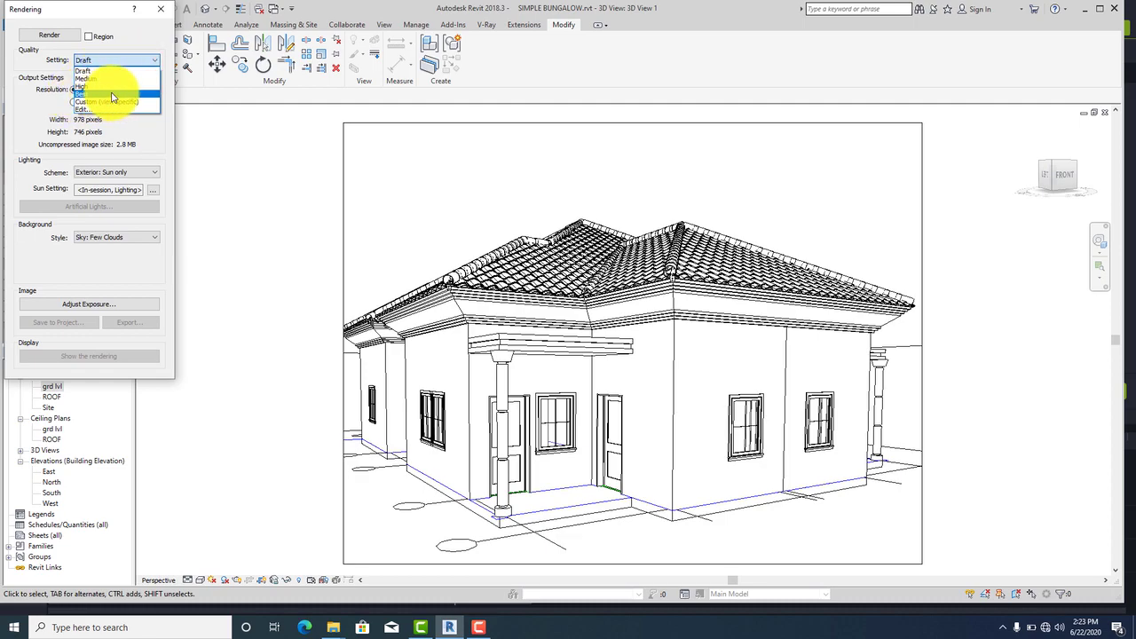
{"action": "left_click", "coordinate": [92, 98]}
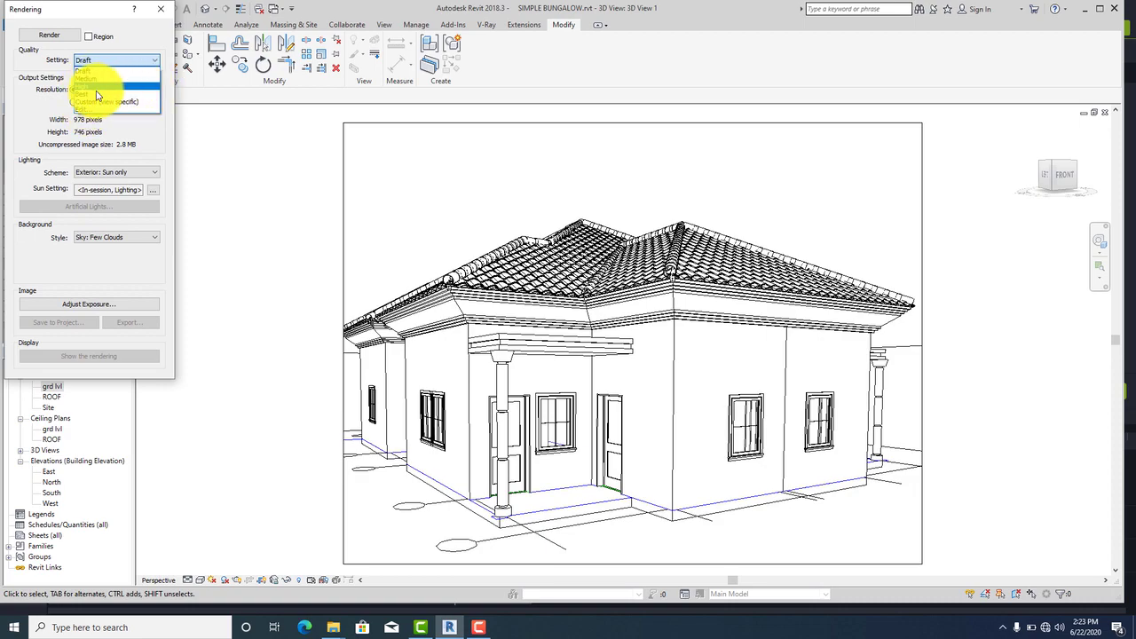
{"action": "left_click", "coordinate": [29, 116]}
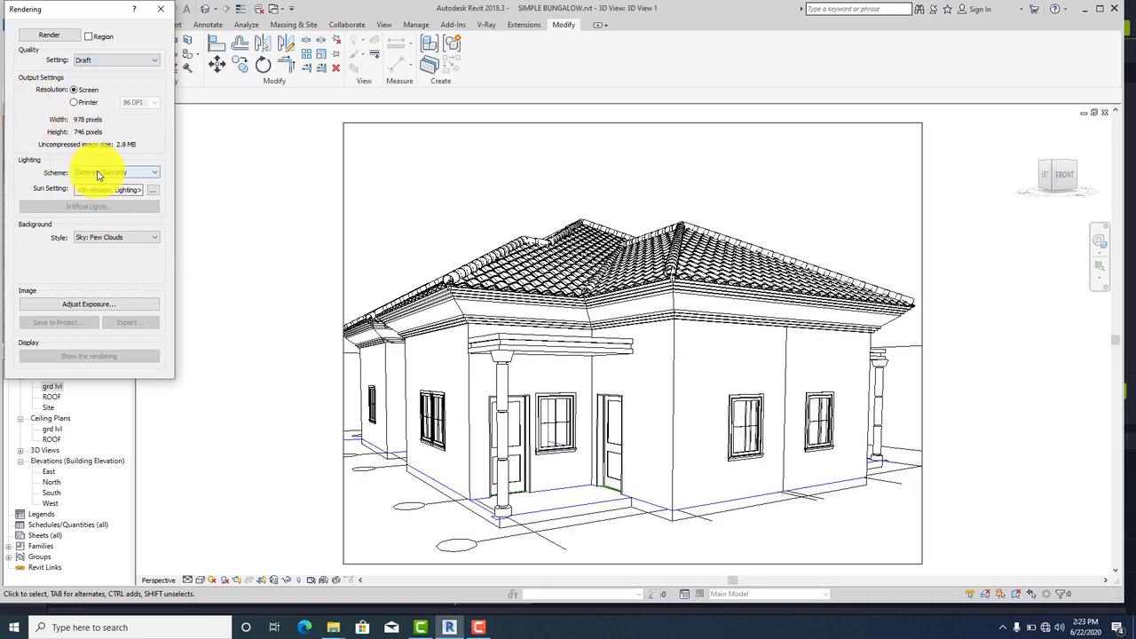
{"action": "left_click", "coordinate": [98, 173]}
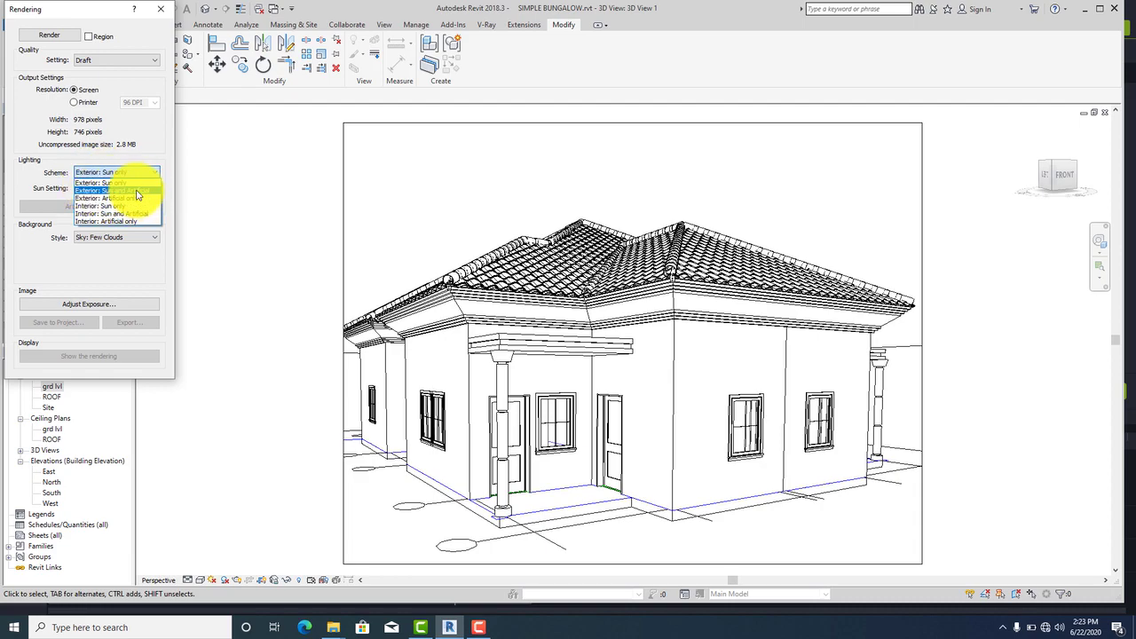
{"action": "left_click", "coordinate": [114, 183]}
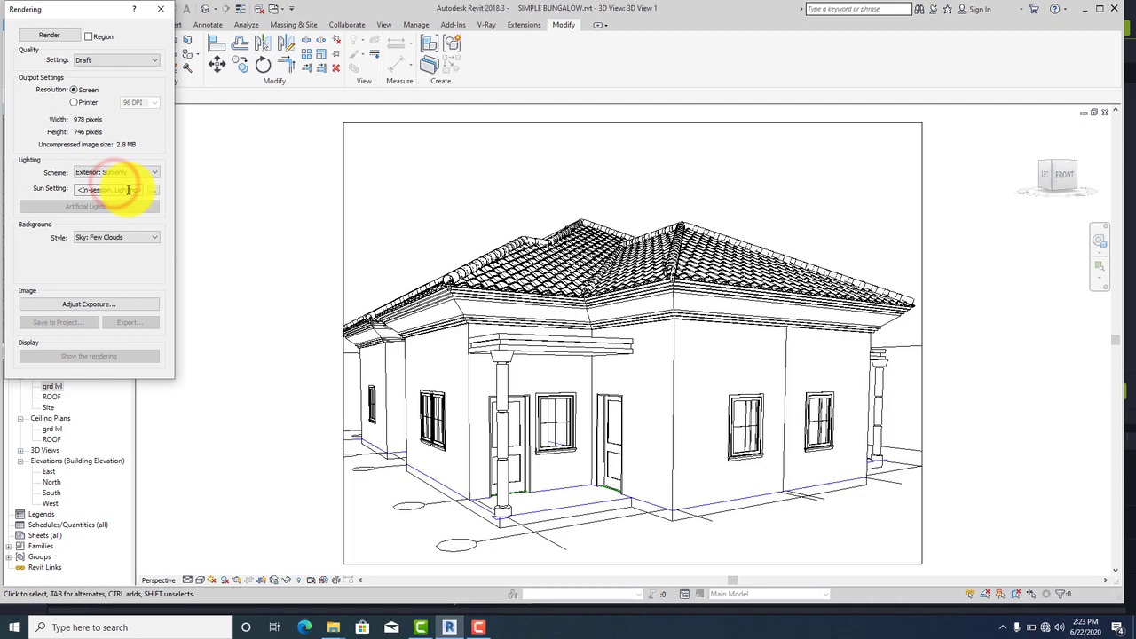
Step: Apply the Sunlight from Top Right preset to the render's sun setting, with the ground plane at the ROOF level
{"action": "left_click", "coordinate": [104, 191]}
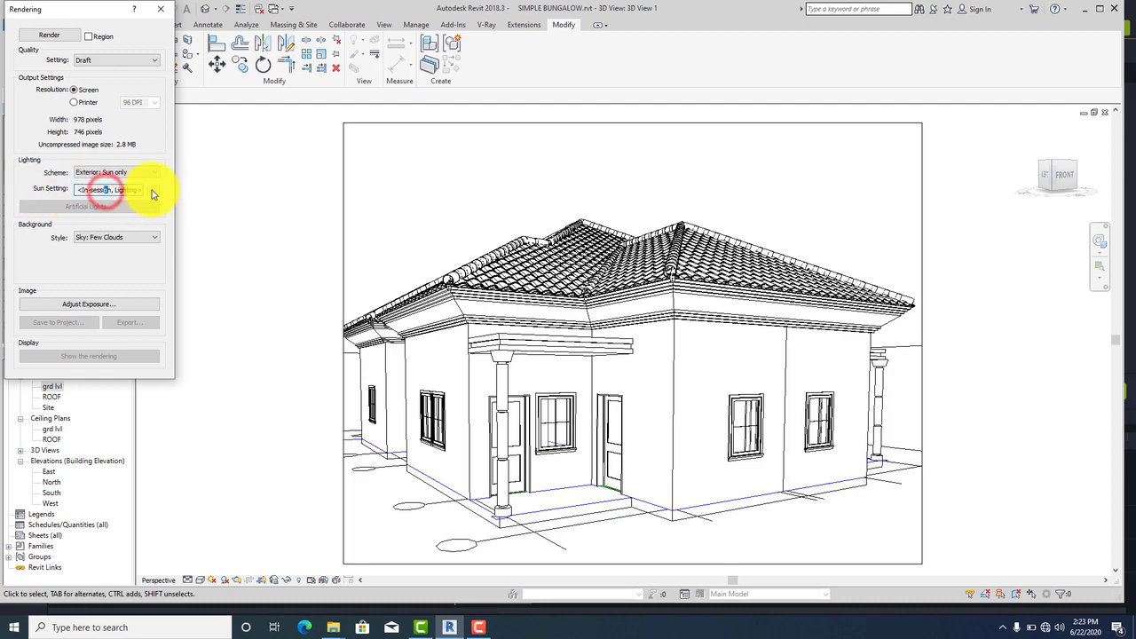
{"action": "left_click", "coordinate": [152, 189]}
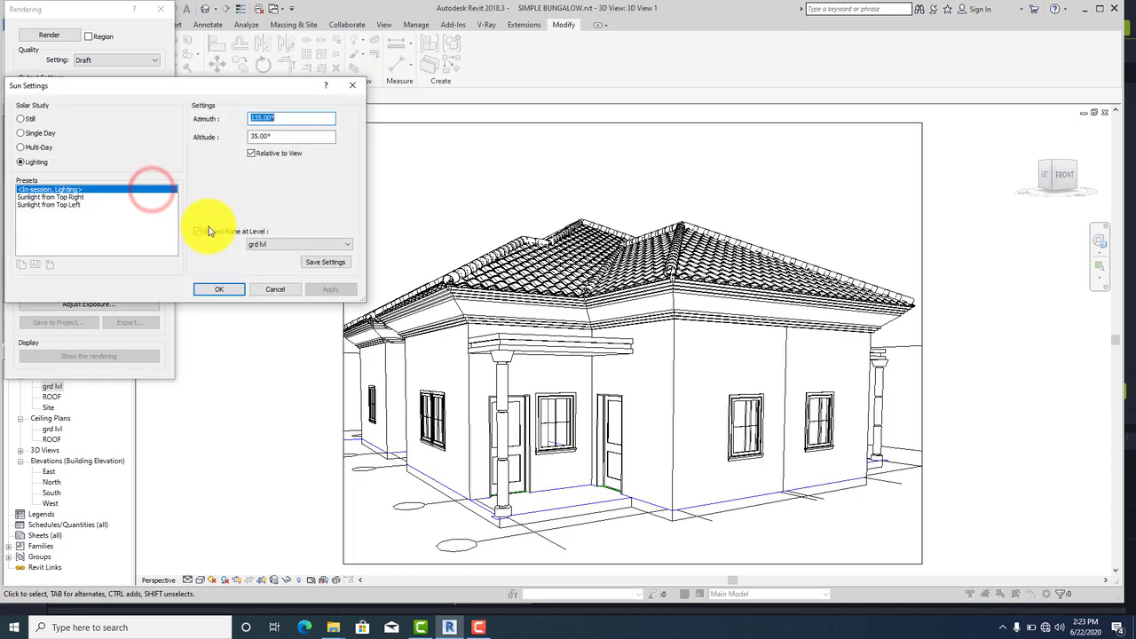
{"action": "left_click", "coordinate": [71, 197]}
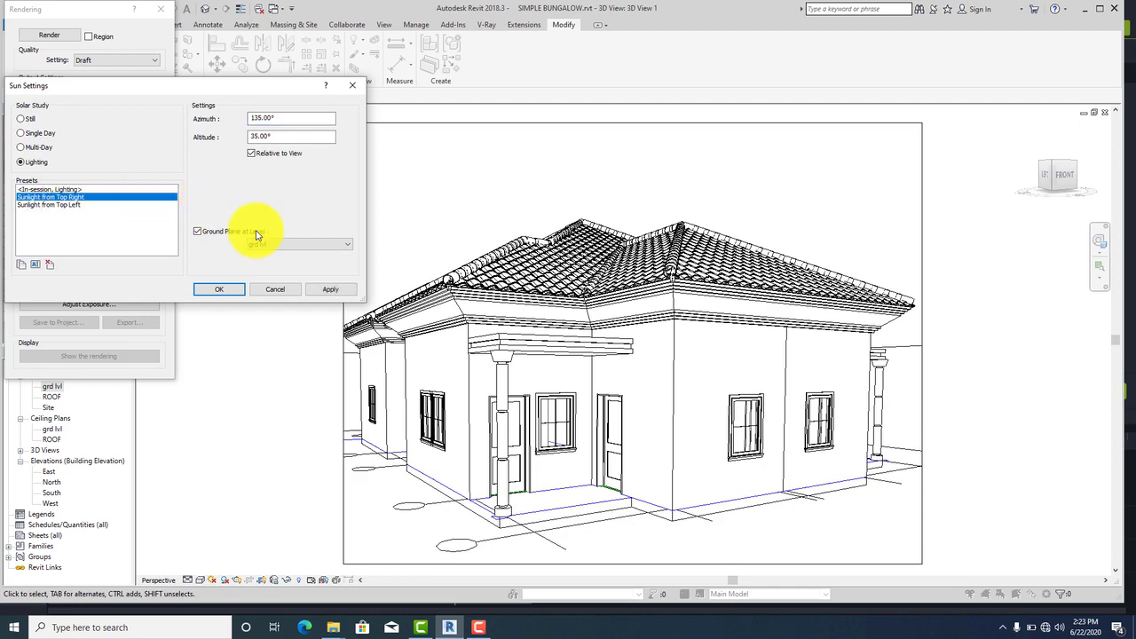
{"action": "left_click", "coordinate": [285, 262]}
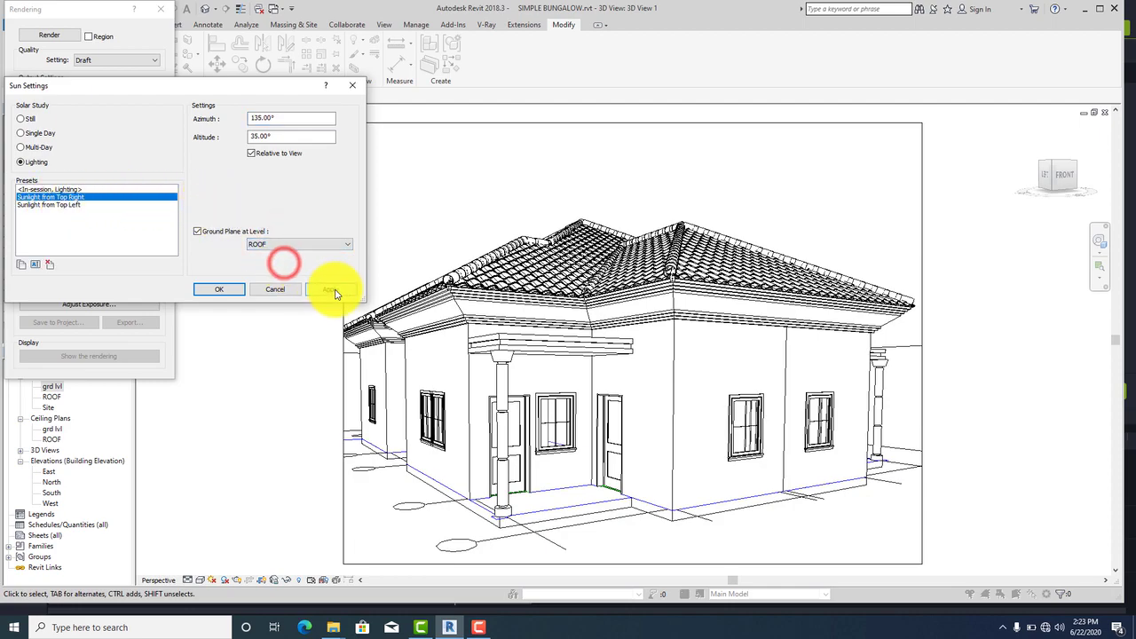
{"action": "left_click", "coordinate": [217, 288]}
Step: Set the render quality to Medium and enlarge the camera view to an output size of 1124 x 796 pixels
{"action": "left_click", "coordinate": [102, 62]}
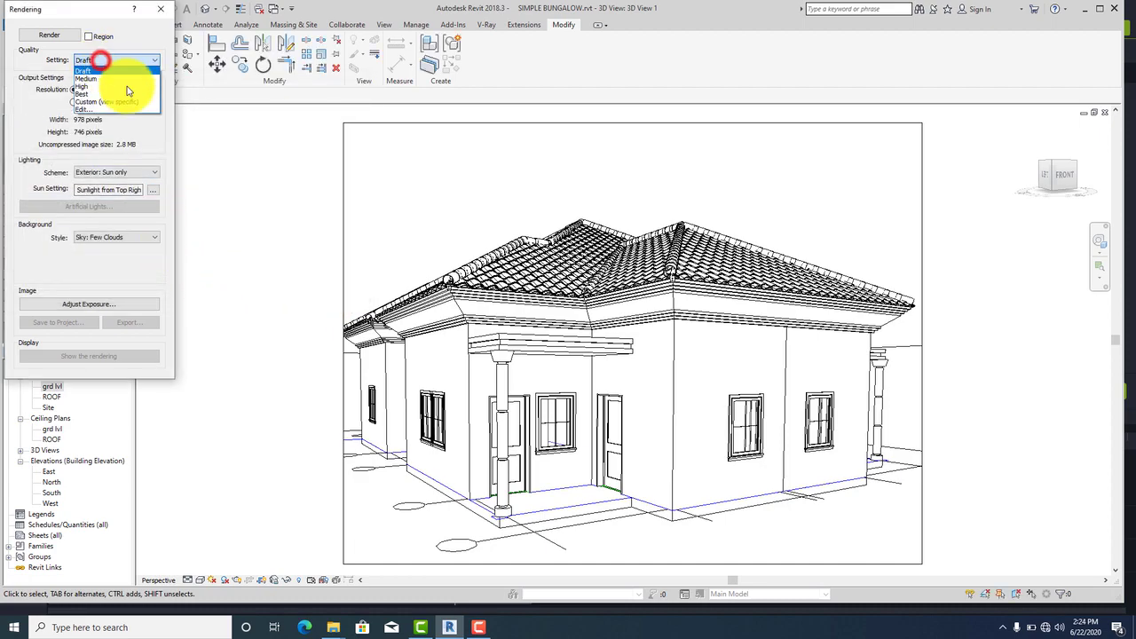
{"action": "left_click", "coordinate": [108, 80]}
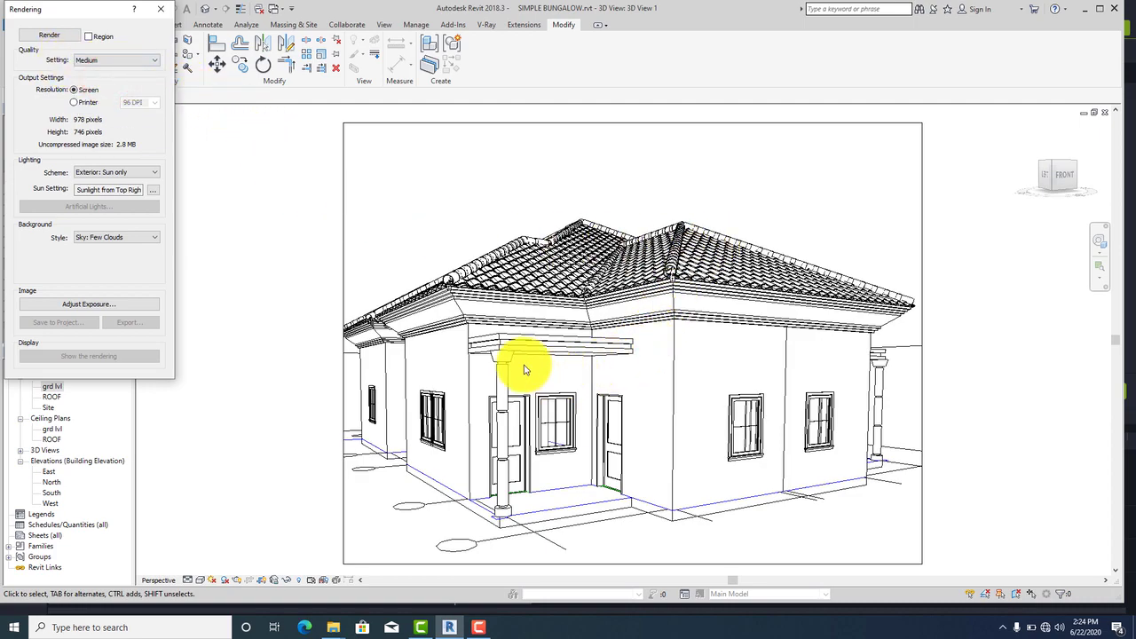
{"action": "scroll", "coordinate": [561, 223], "scroll_direction": "down", "scroll_amount": 1}
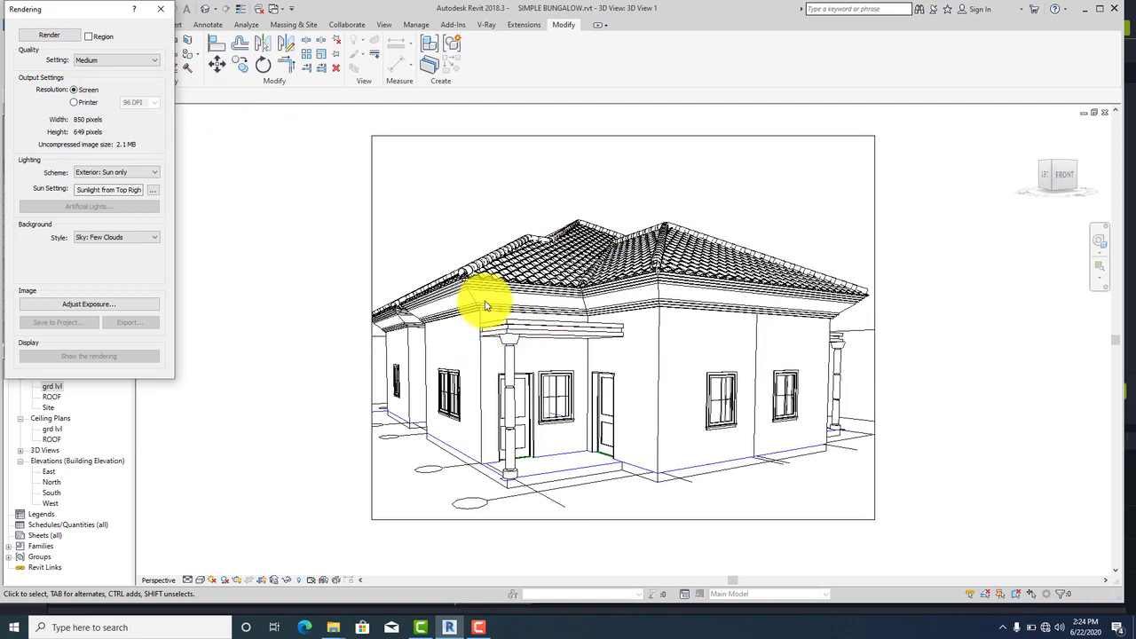
{"action": "scroll", "coordinate": [486, 304], "scroll_direction": "up", "scroll_amount": 1}
{"action": "scroll", "coordinate": [524, 266], "scroll_direction": "up", "scroll_amount": 1}
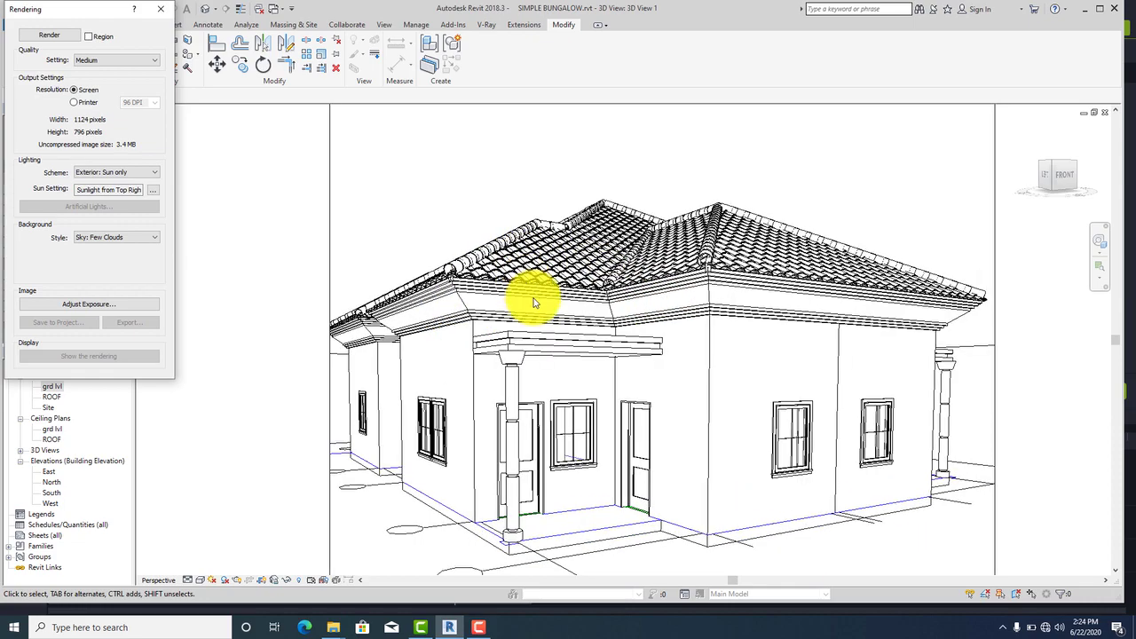
Step: Set the render background to Sky: Very Cloudy and render the bungalow's camera view
{"action": "left_click", "coordinate": [49, 36]}
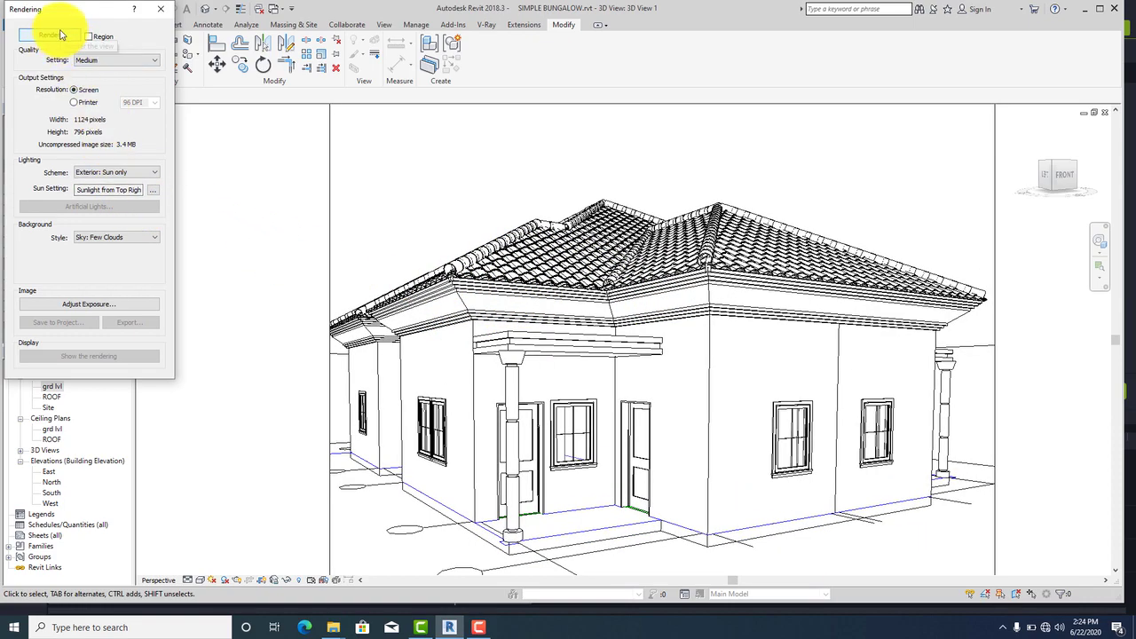
{"action": "left_click", "coordinate": [95, 240]}
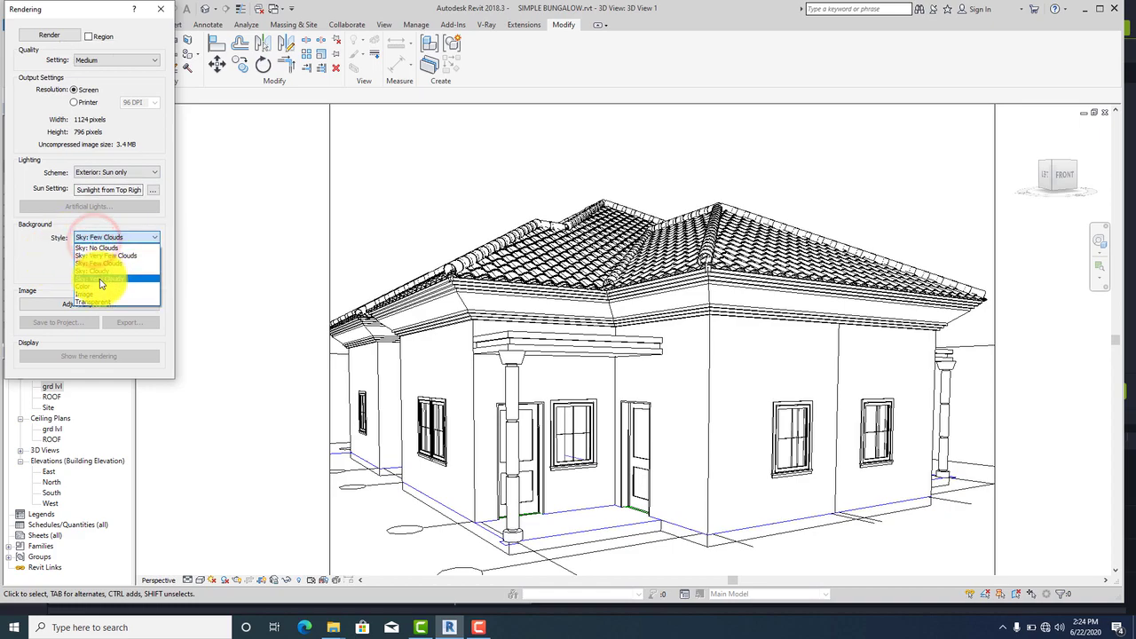
{"action": "left_click", "coordinate": [99, 275]}
{"action": "left_click", "coordinate": [49, 35]}
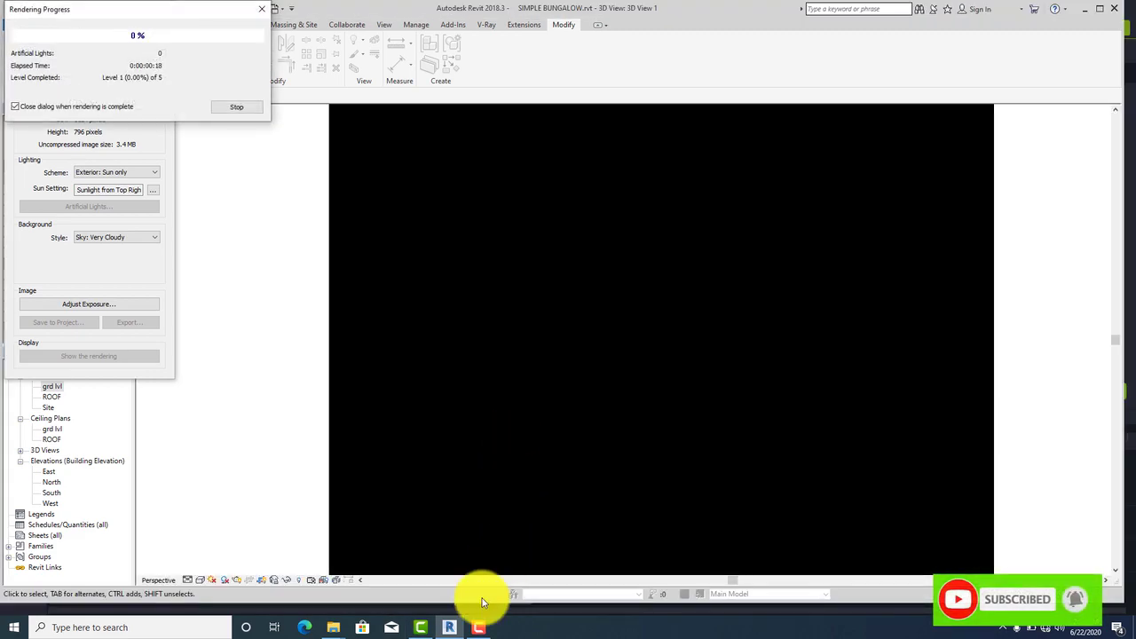
{"action": "mouse_move", "coordinate": [480, 630]}
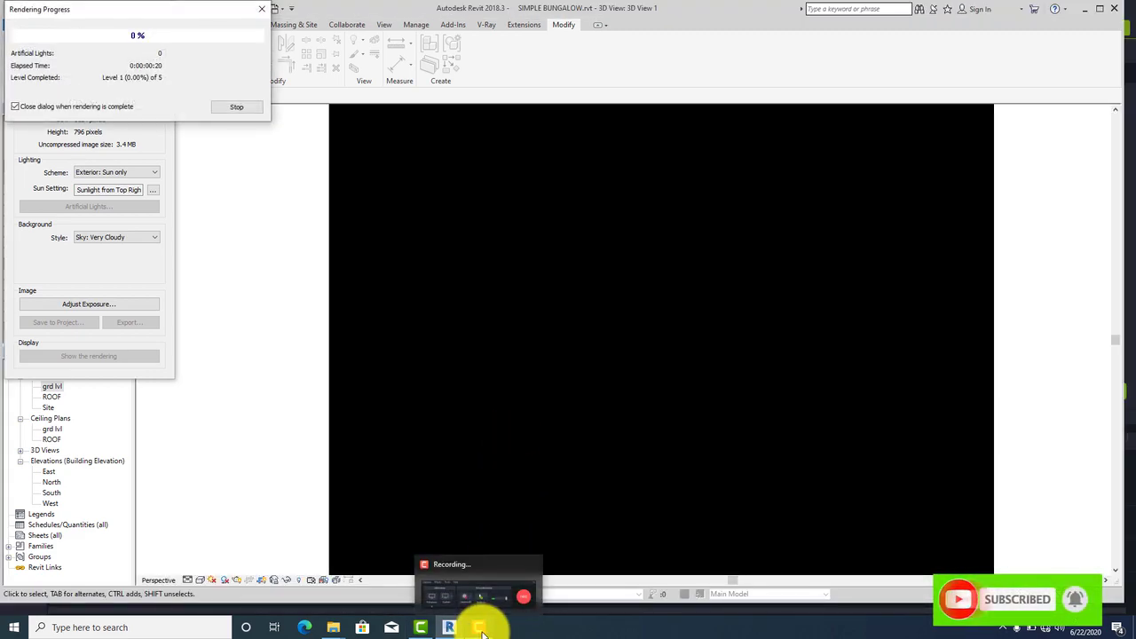
{"action": "left_click", "coordinate": [480, 630]}
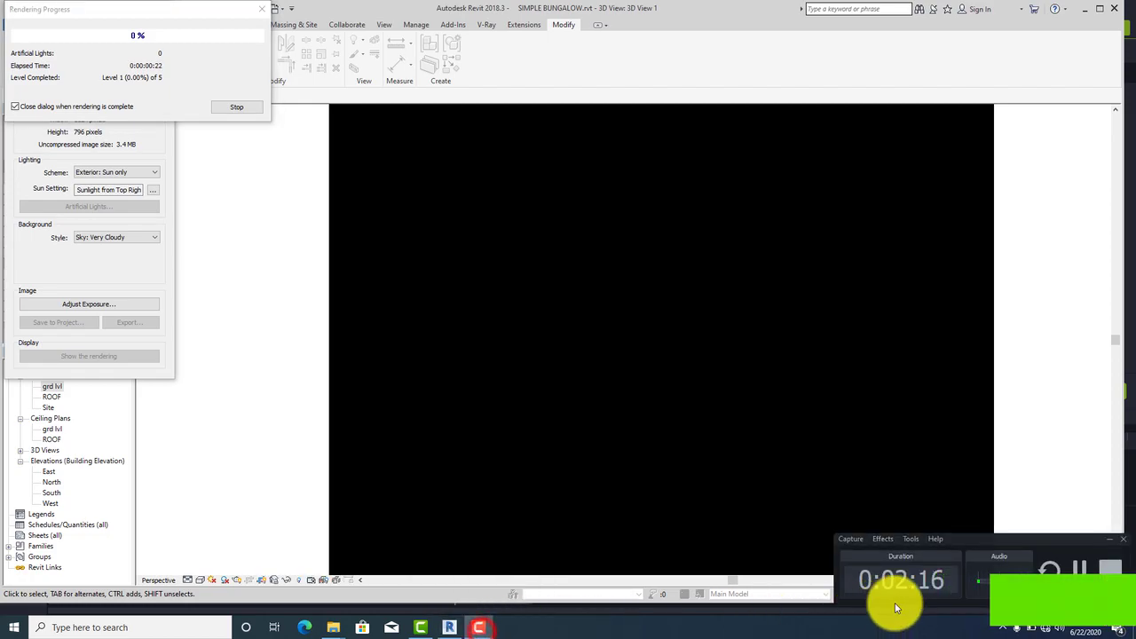
{"action": "left_click", "coordinate": [1047, 568]}
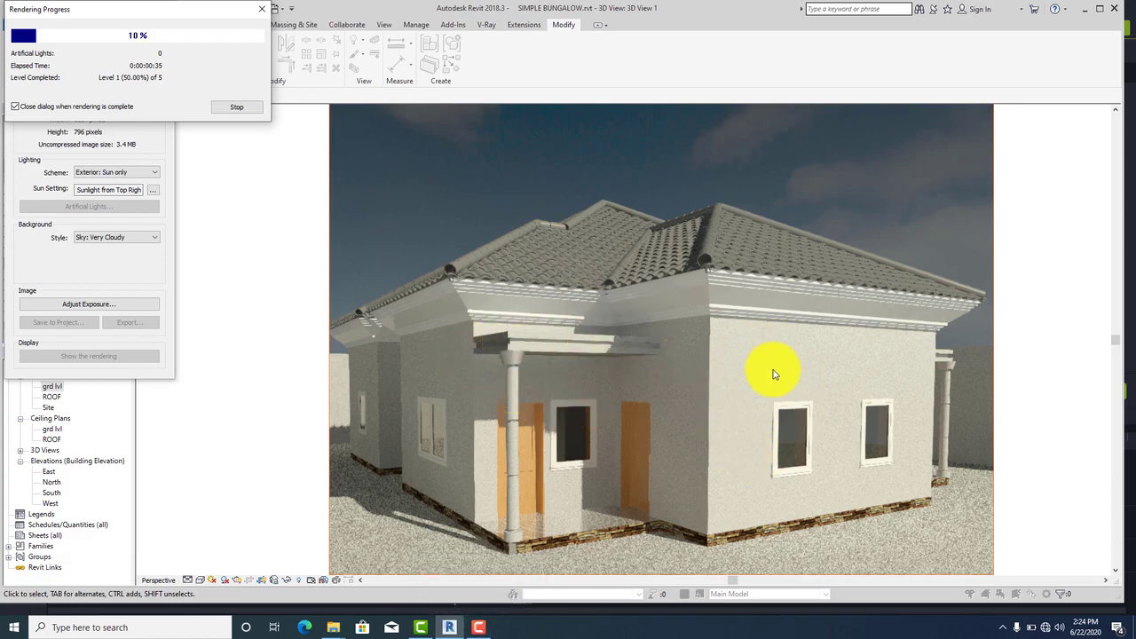
{"action": "left_click", "coordinate": [470, 627]}
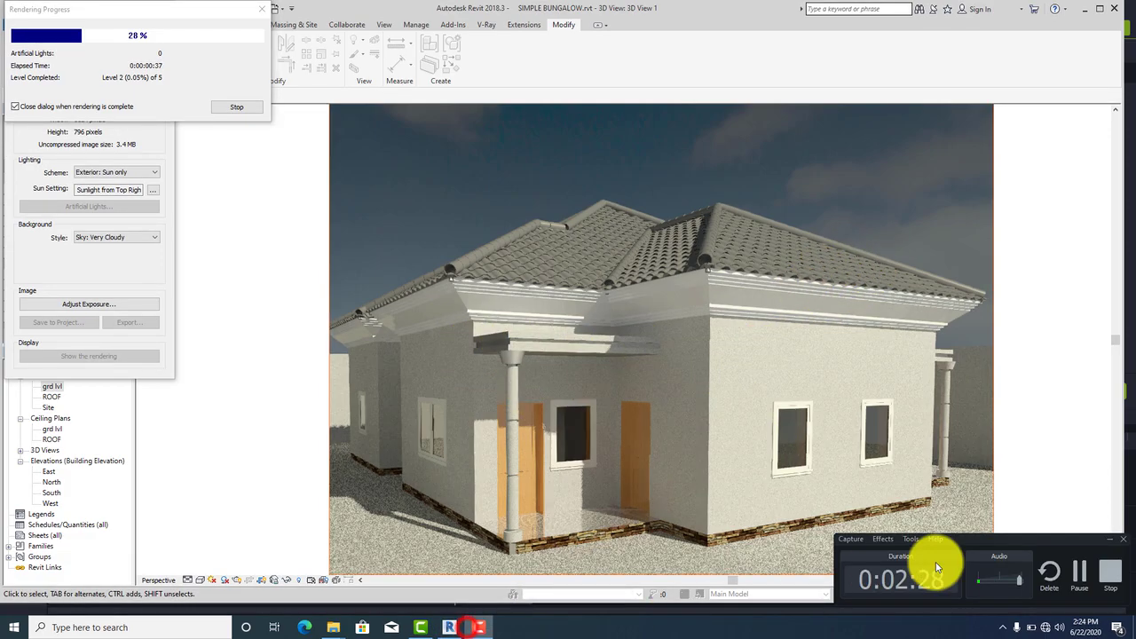
{"action": "left_click", "coordinate": [1077, 568]}
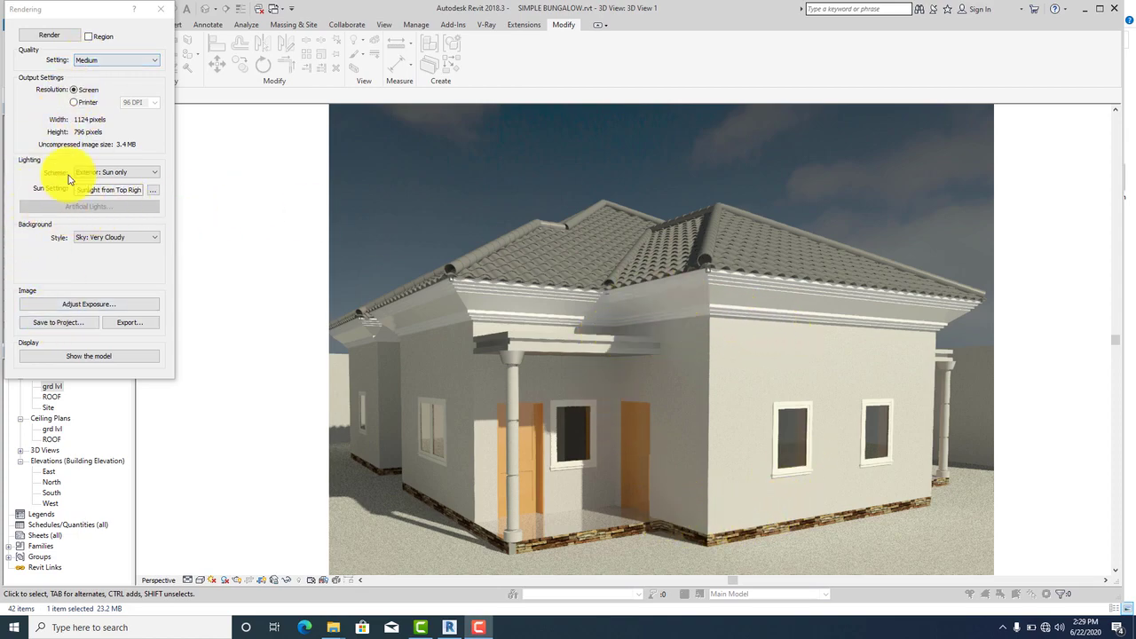
{"action": "left_click", "coordinate": [76, 90]}
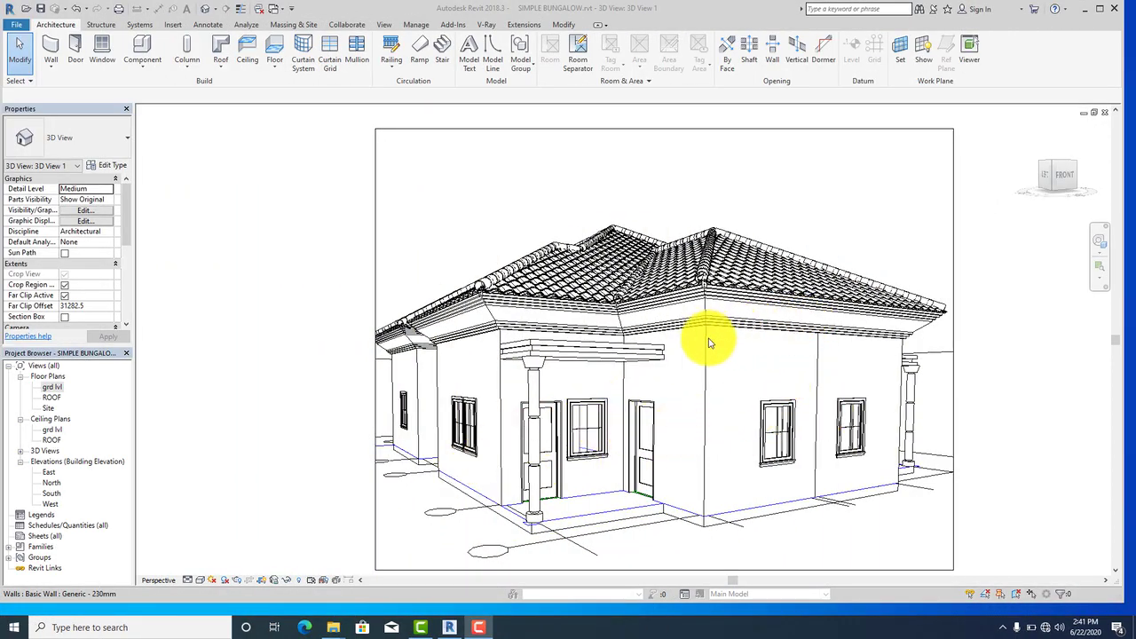
Step: Choose 3D View 1 as the current view for V-Ray rendering
{"action": "left_click", "coordinate": [486, 24]}
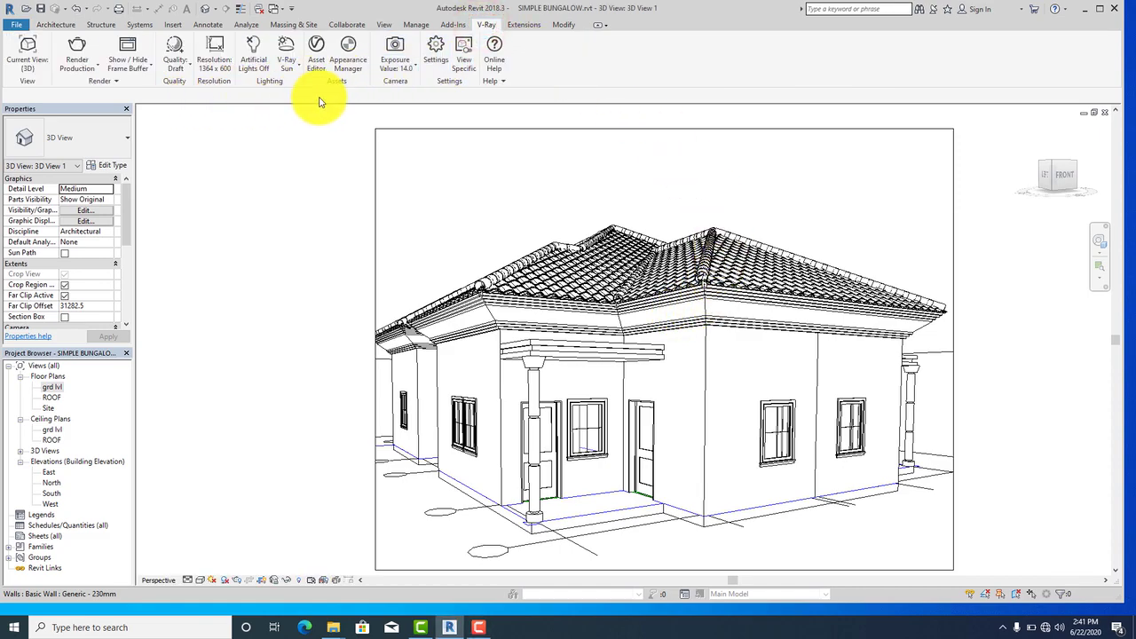
{"action": "left_click", "coordinate": [28, 55]}
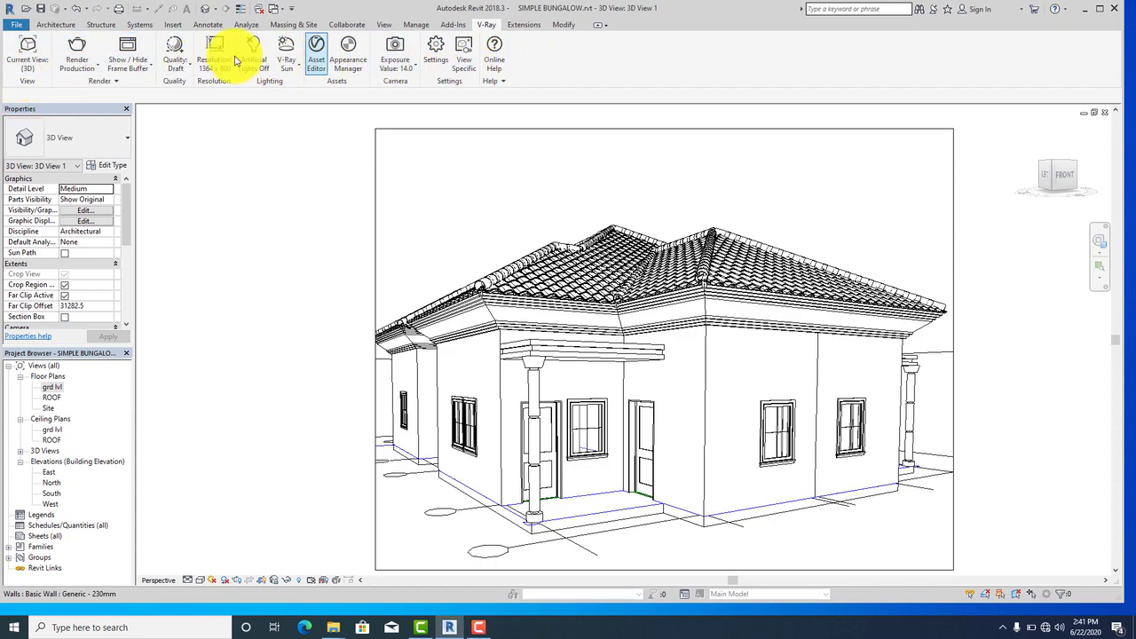
{"action": "left_click", "coordinate": [36, 71]}
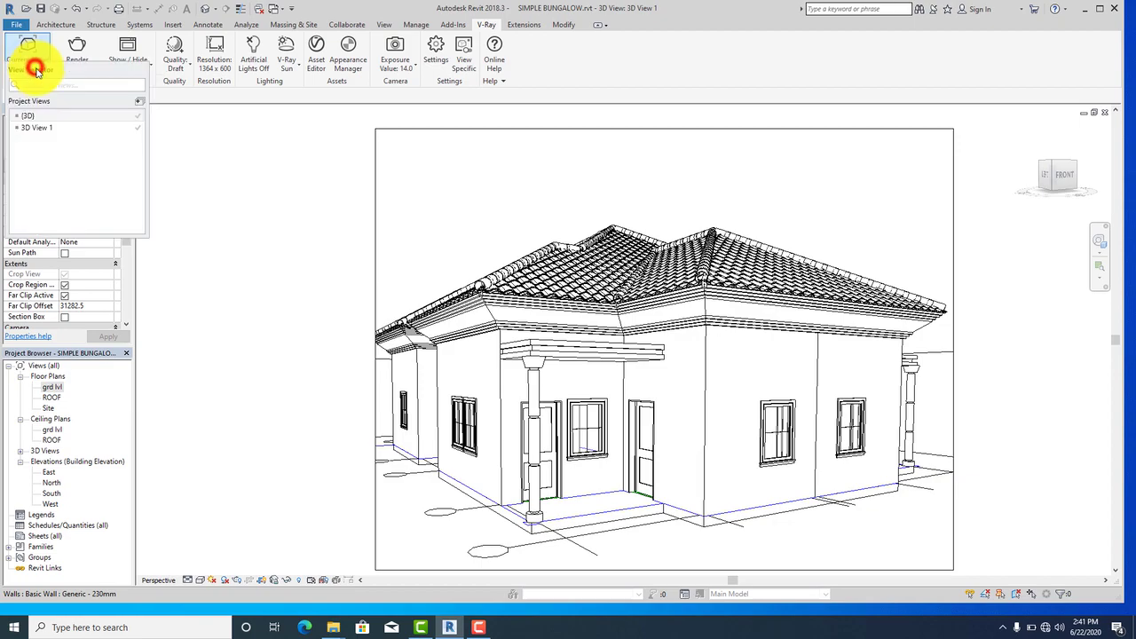
{"action": "left_click", "coordinate": [44, 131]}
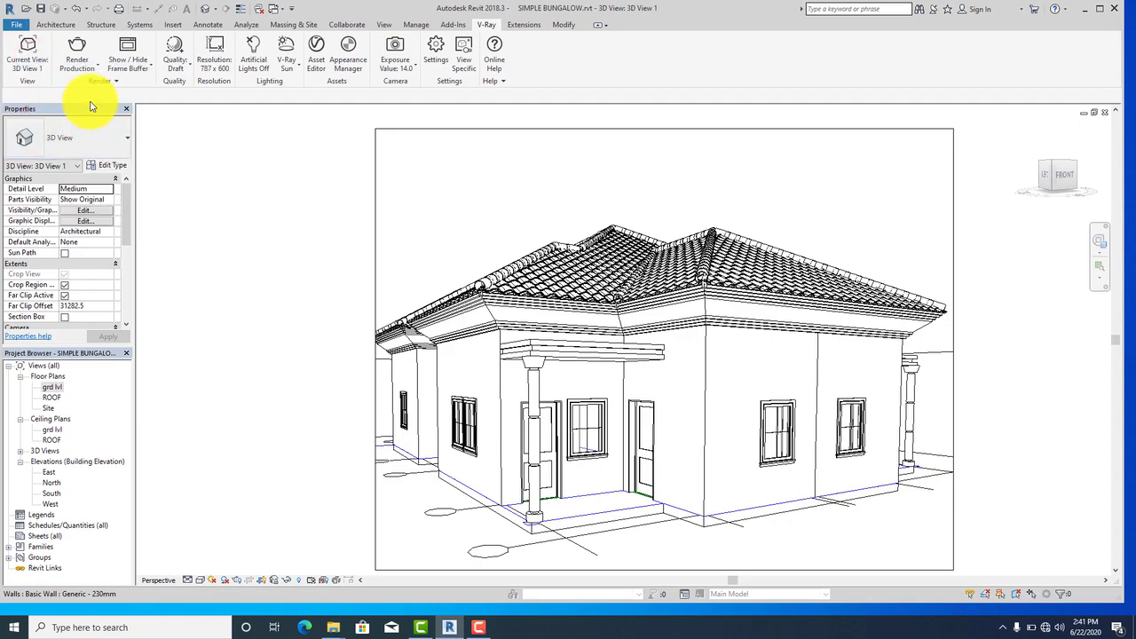
Step: Set the V-Ray sampler to Buckets with the CPU engine and enable Ambient Occlusion under Global Illumination
{"action": "left_click", "coordinate": [433, 56]}
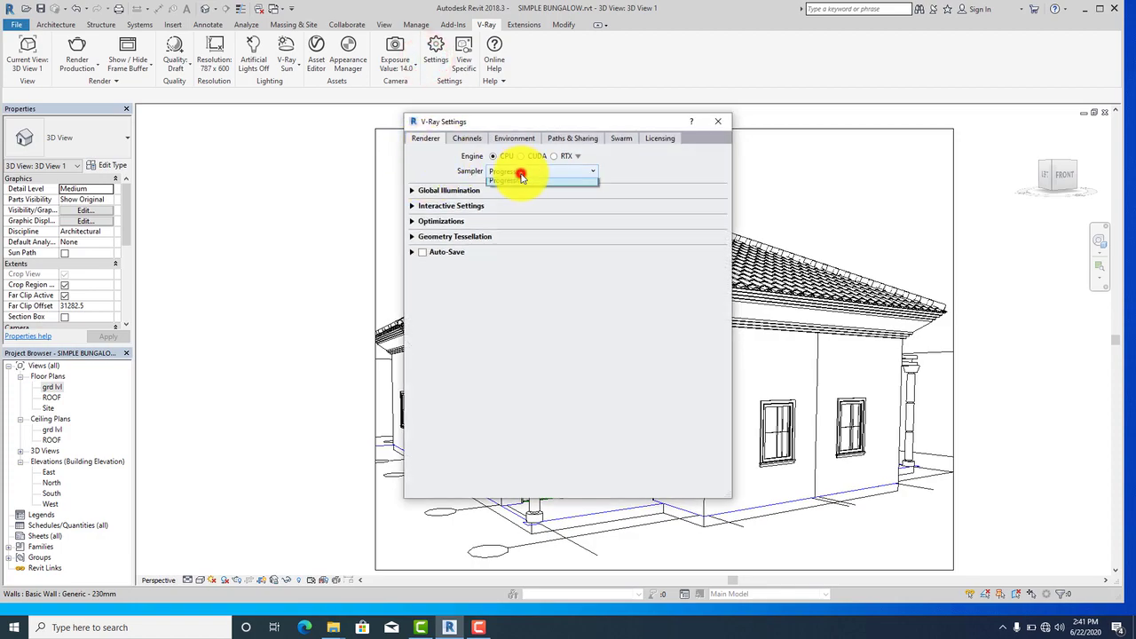
{"action": "left_click", "coordinate": [516, 188]}
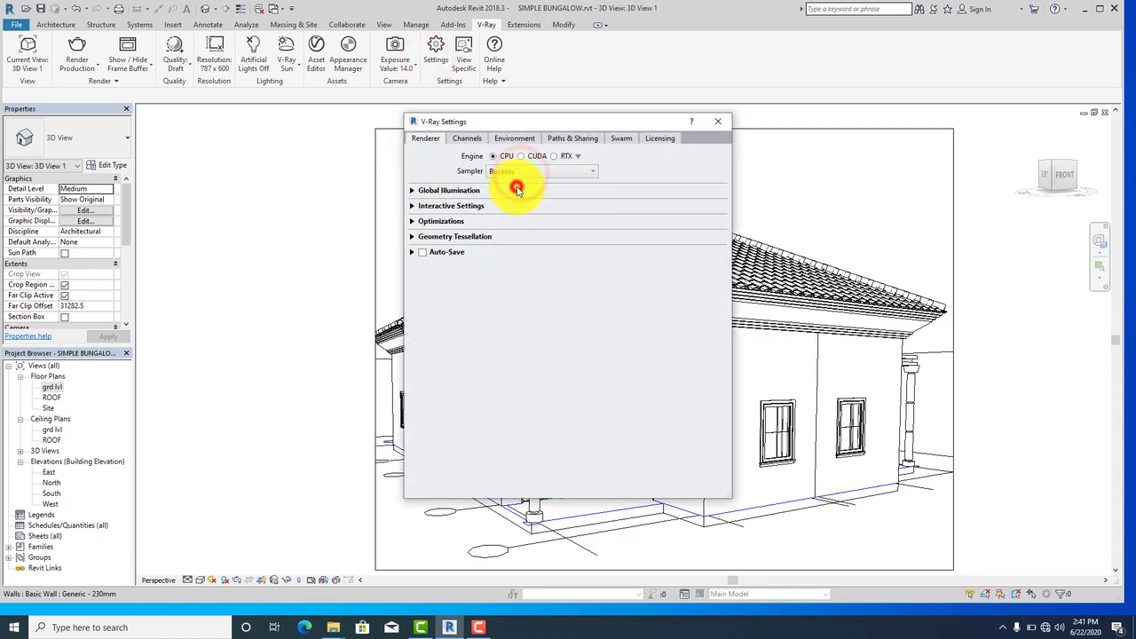
{"action": "left_click", "coordinate": [429, 191]}
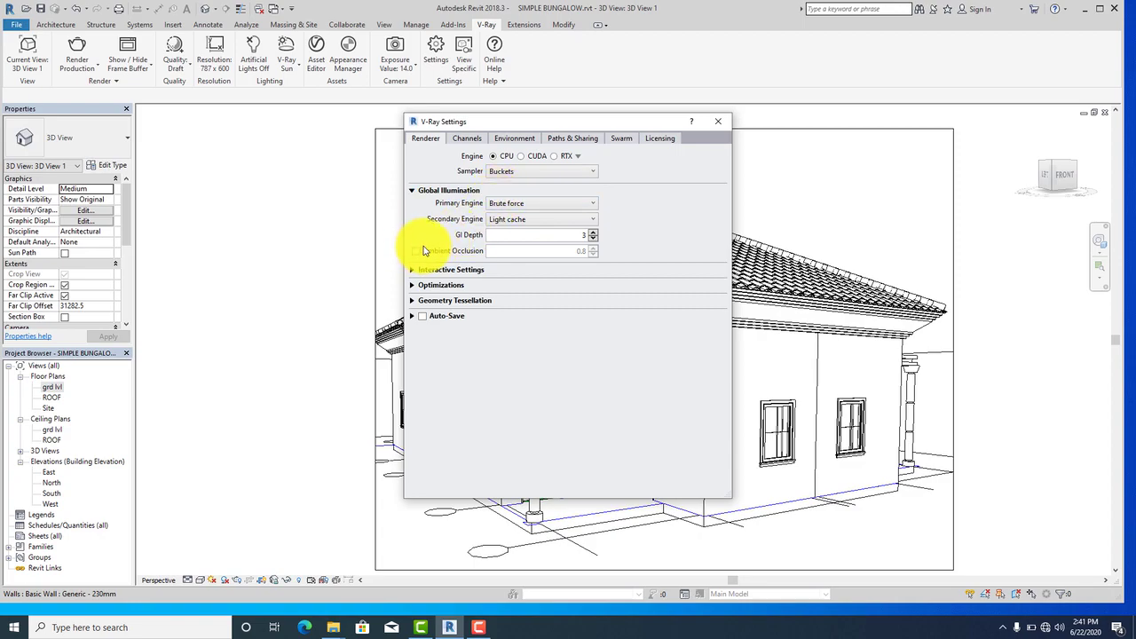
{"action": "left_click", "coordinate": [414, 252]}
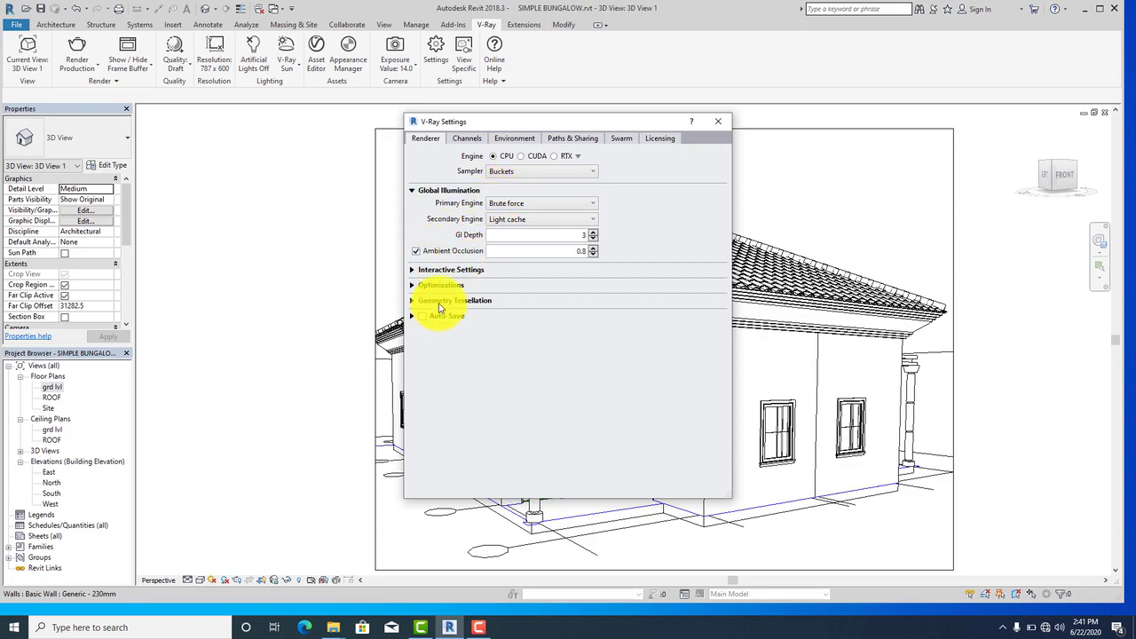
Step: Enable the V-Ray Denoiser channel and use its Mild preset
{"action": "left_click", "coordinate": [460, 138]}
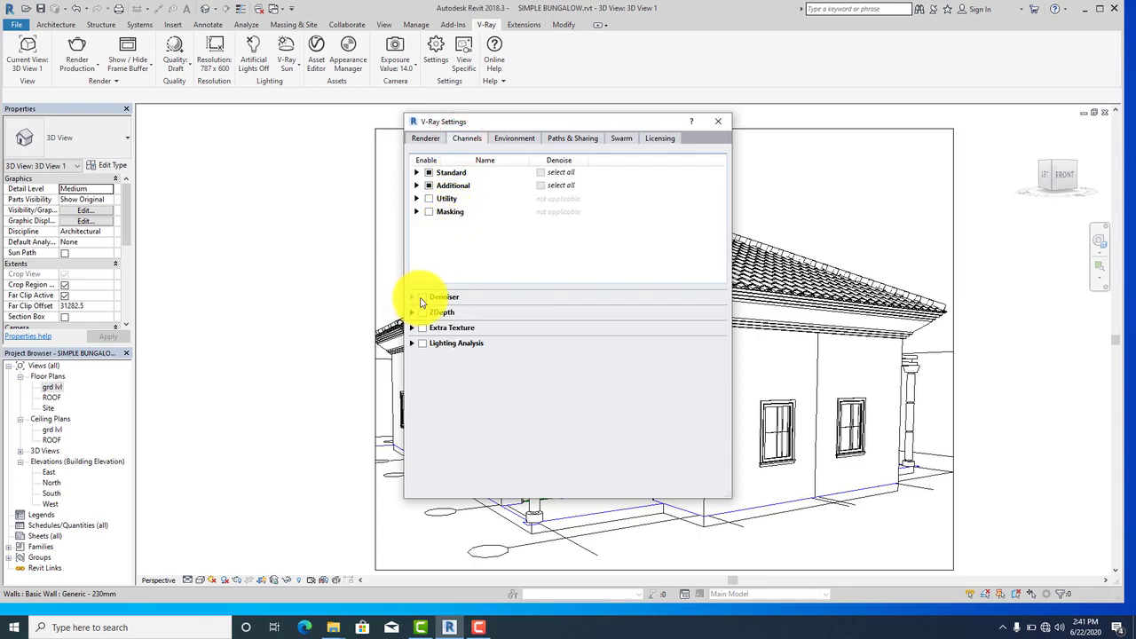
{"action": "left_click", "coordinate": [422, 298]}
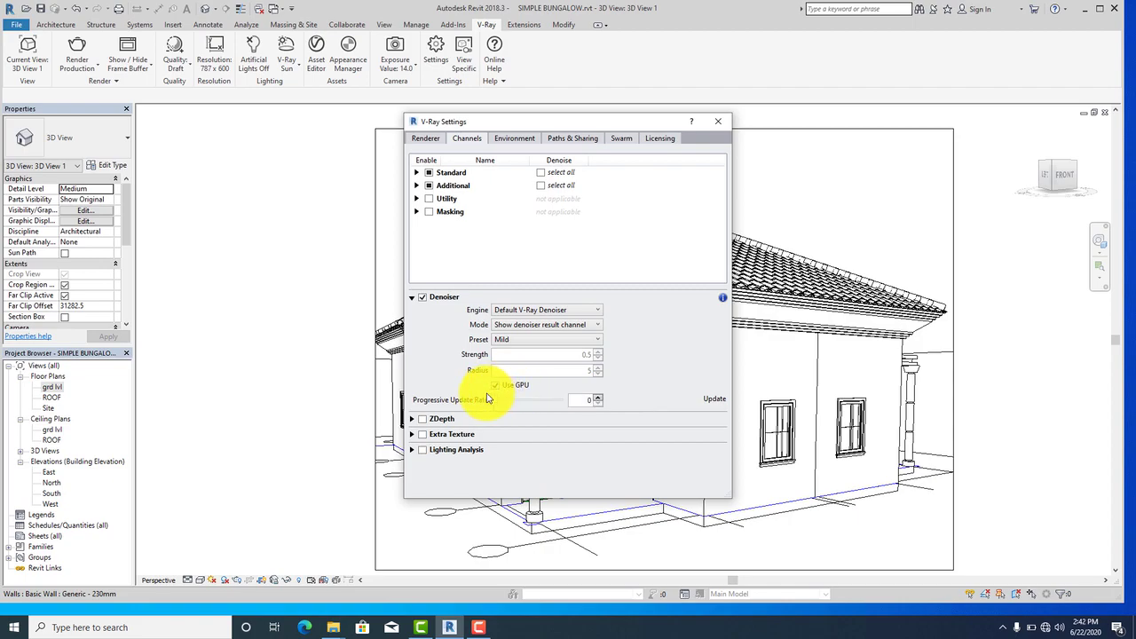
{"action": "left_click", "coordinate": [513, 339]}
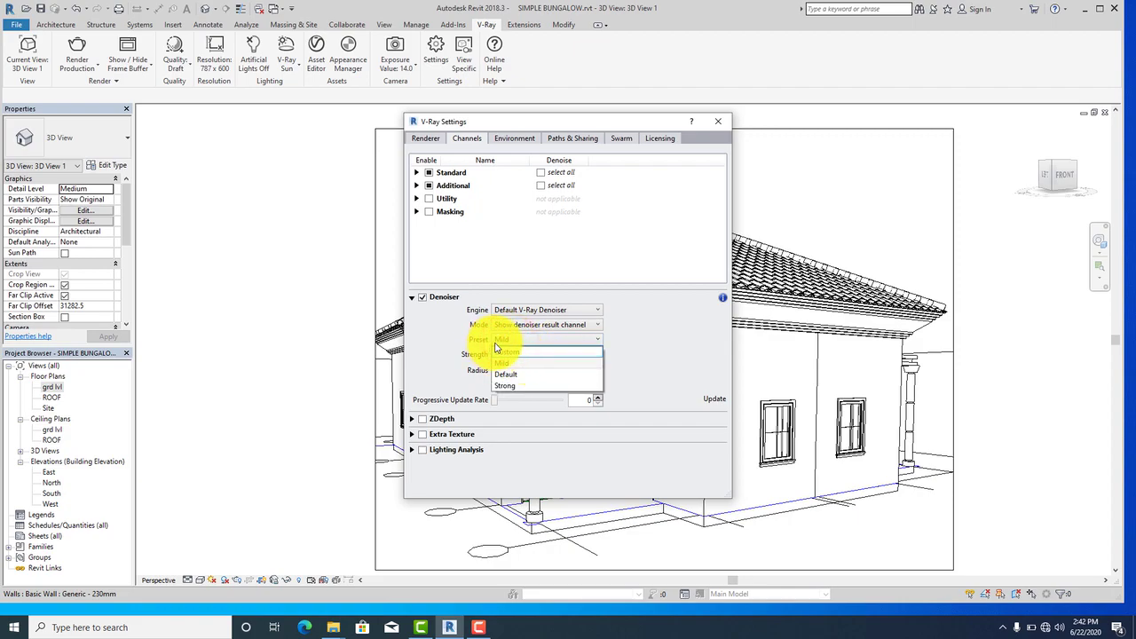
{"action": "left_click", "coordinate": [508, 365]}
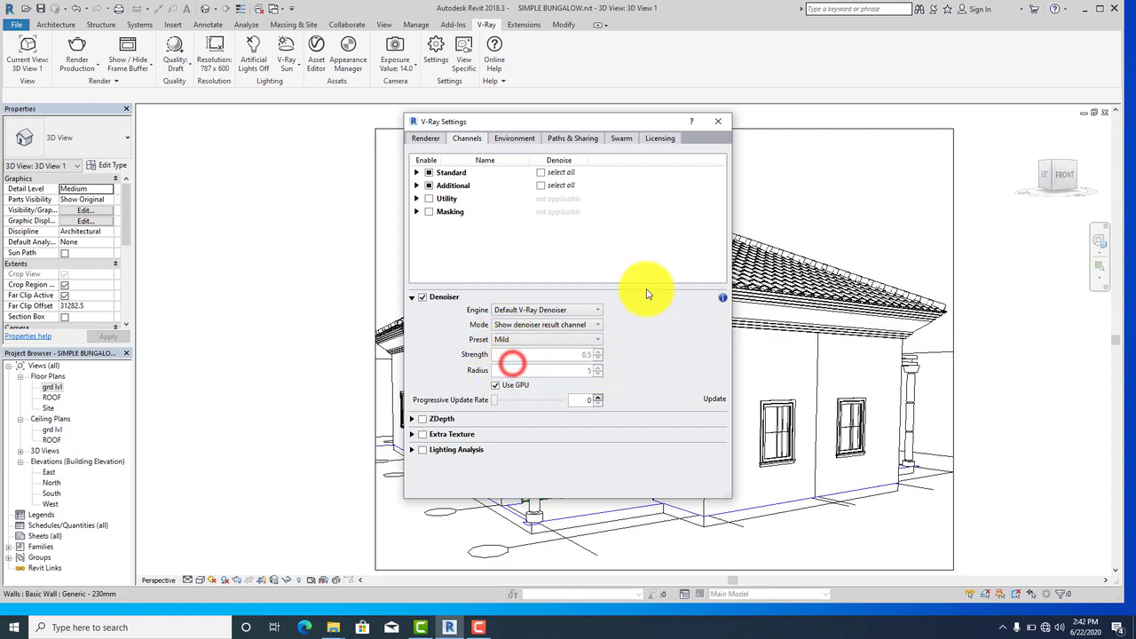
Step: Close the V-Ray settings, switch the lighting to Dome Light and show its HDR image preview
{"action": "left_click", "coordinate": [721, 122]}
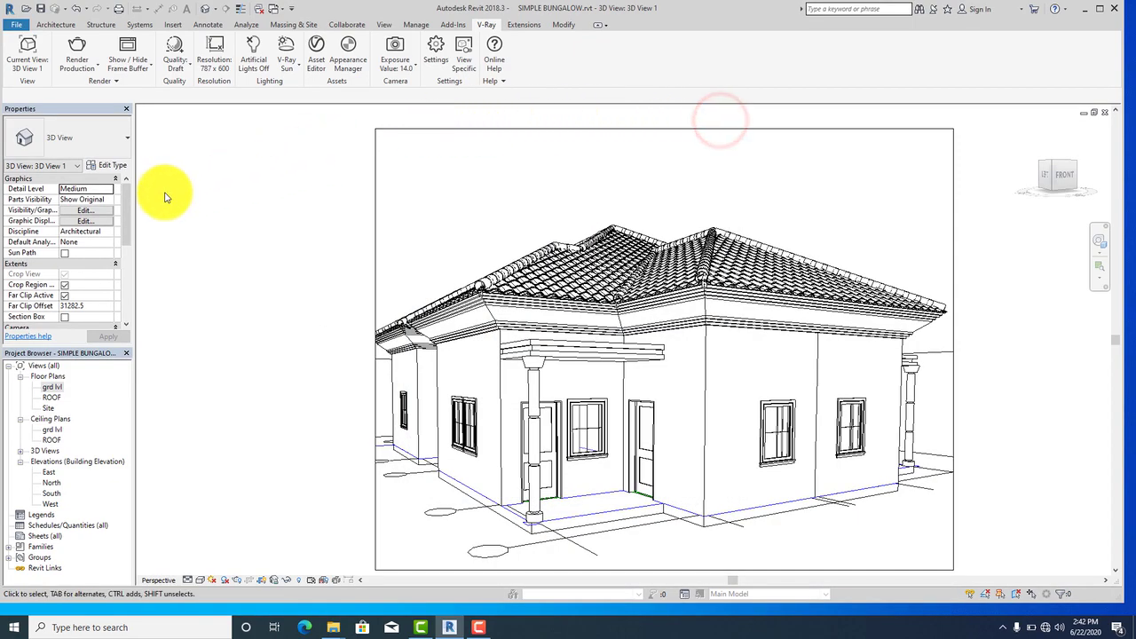
{"action": "left_click", "coordinate": [285, 64]}
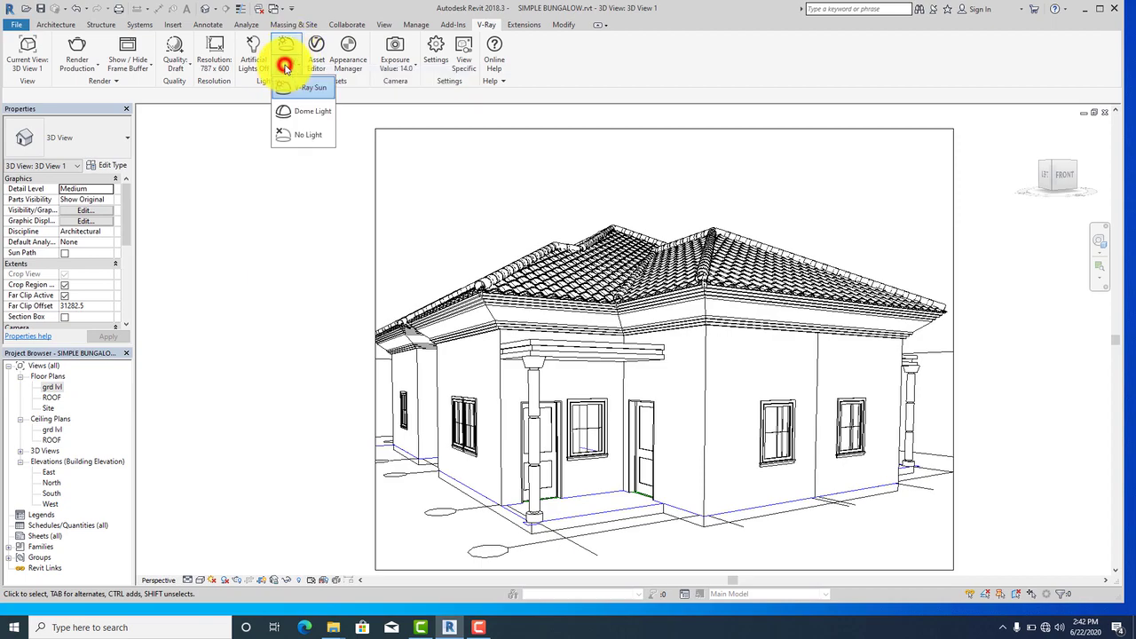
{"action": "left_click", "coordinate": [313, 112]}
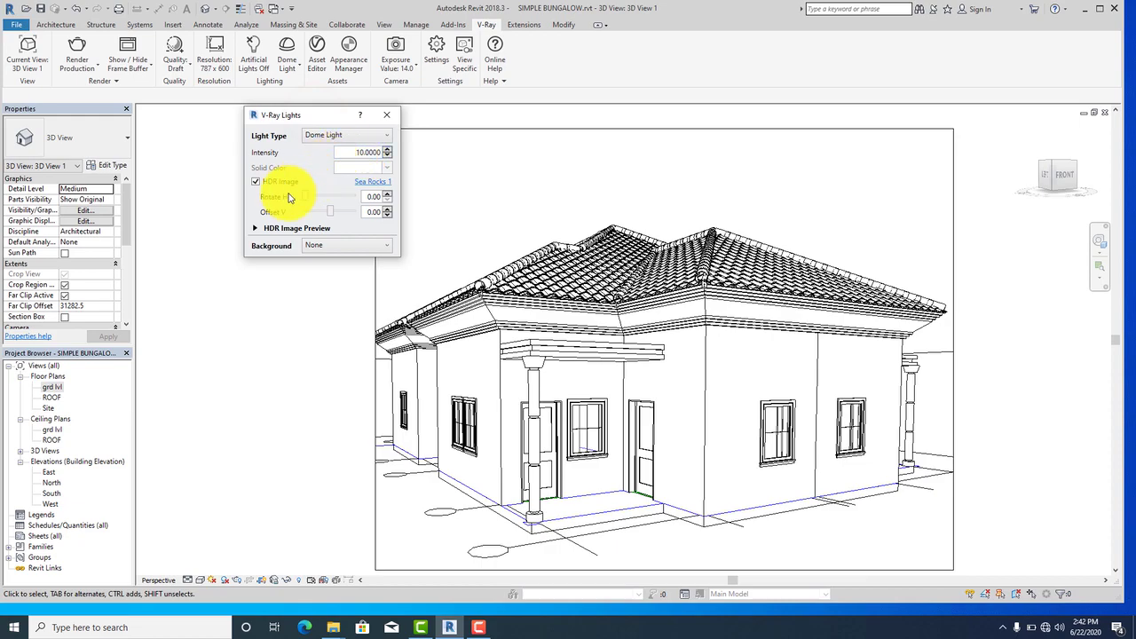
{"action": "left_click", "coordinate": [277, 228]}
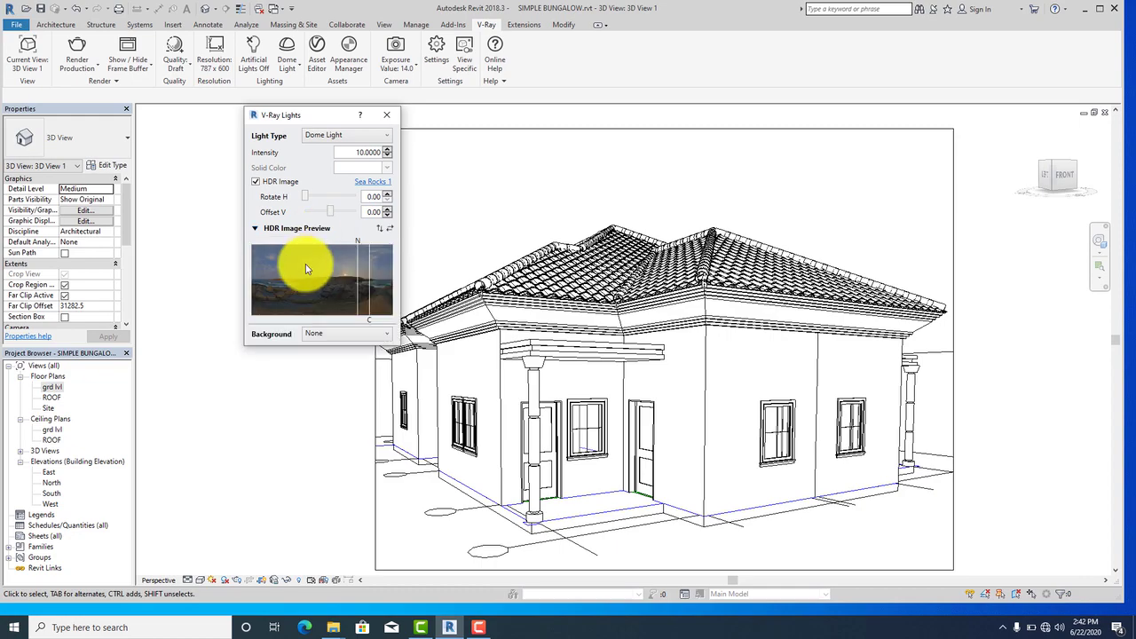
Step: Load the Sky 10 image from the Desktop's hdr folder into the dome light and set its intensity to 70
{"action": "left_click", "coordinate": [371, 183]}
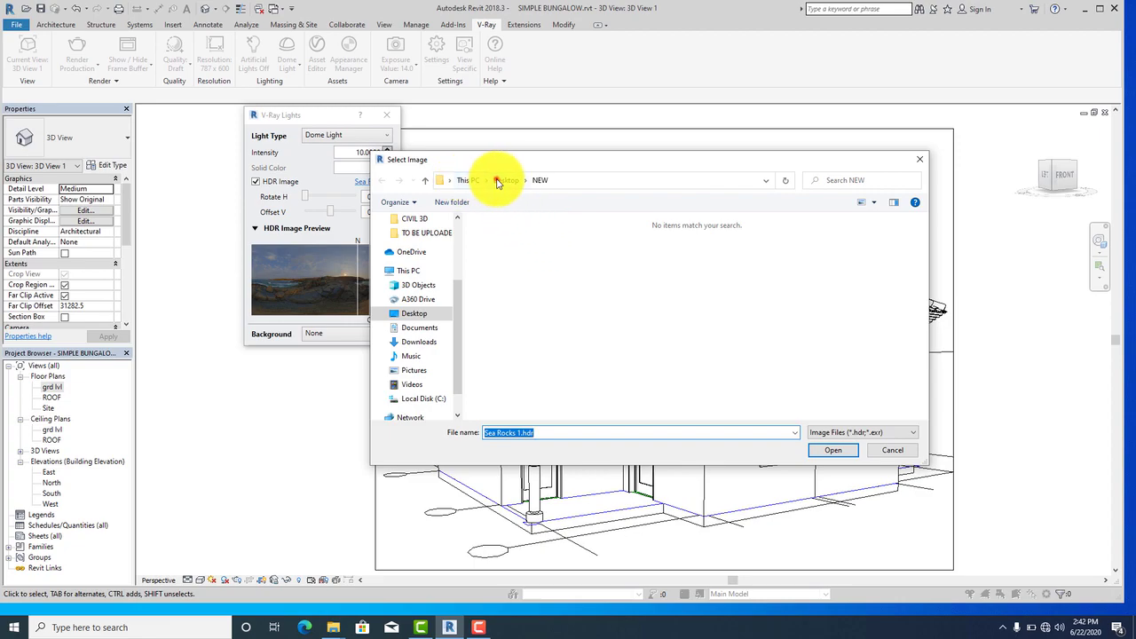
{"action": "left_click", "coordinate": [504, 180]}
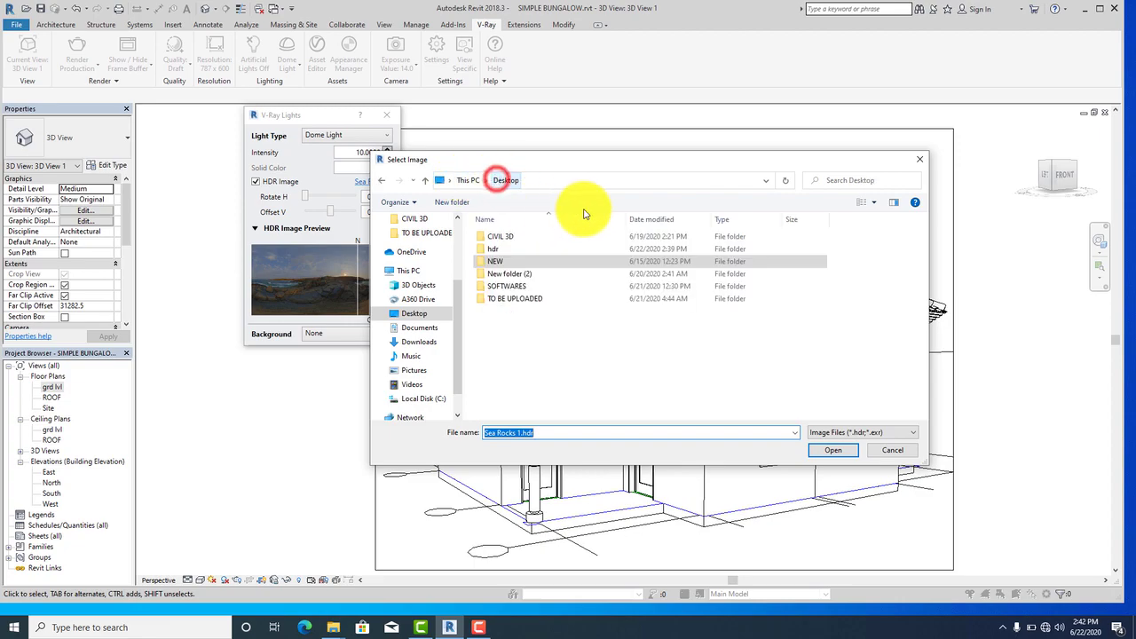
{"action": "double_click", "coordinate": [508, 248]}
{"action": "left_click", "coordinate": [543, 240]}
{"action": "left_click", "coordinate": [828, 451]}
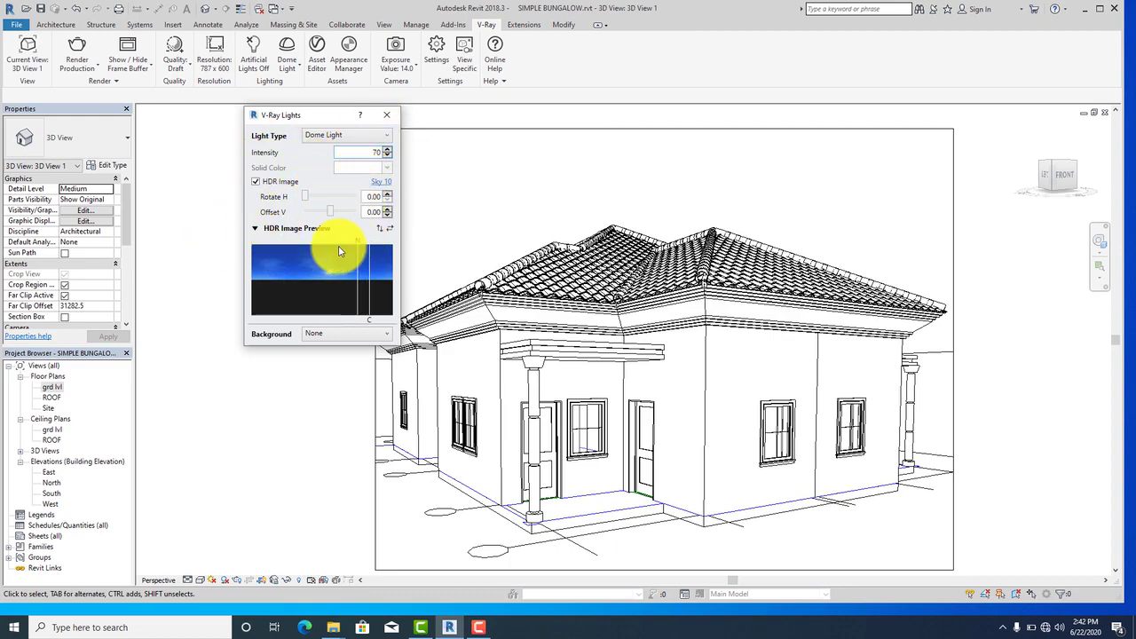
{"action": "left_click", "coordinate": [386, 114]}
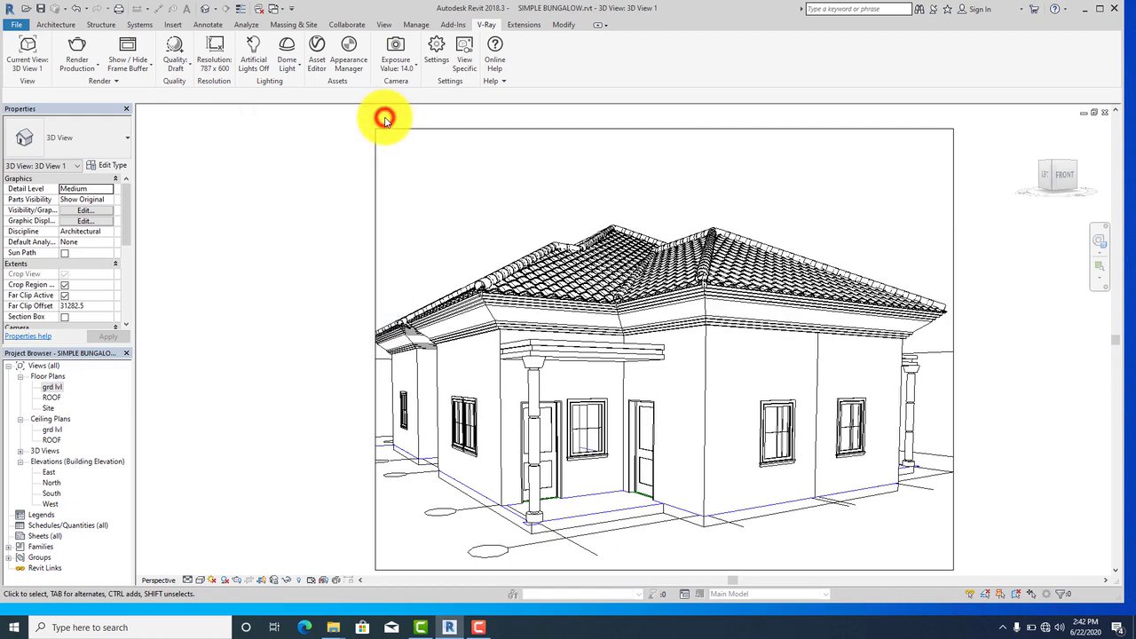
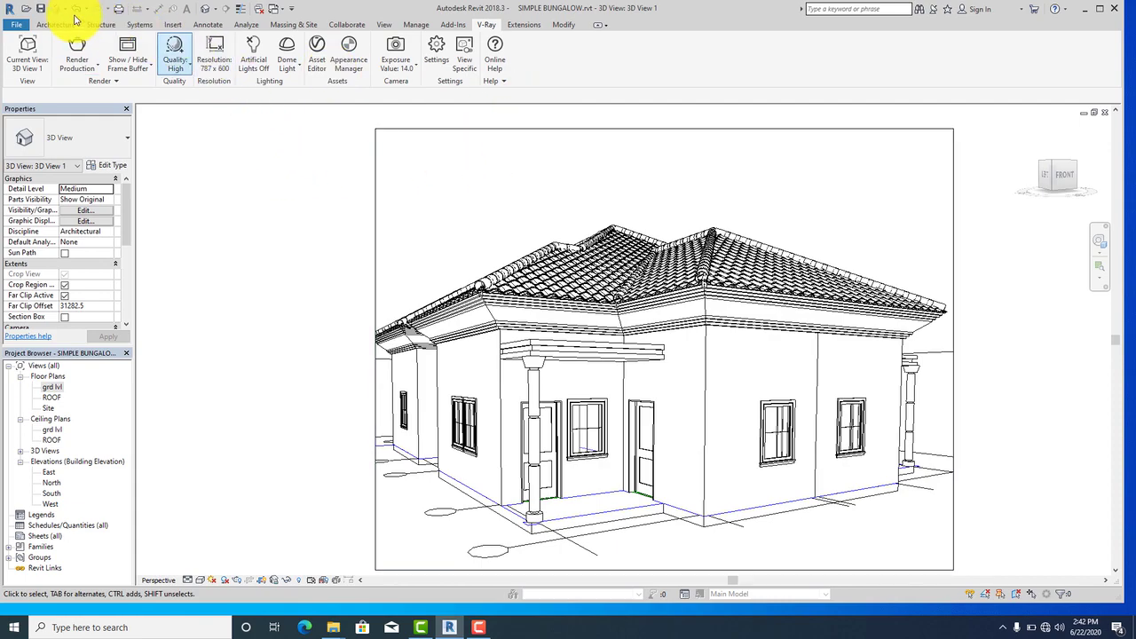
Step: Run a V-Ray production render of the bungalow at High quality and view it in the maximized frame buffer
{"action": "left_click", "coordinate": [75, 49]}
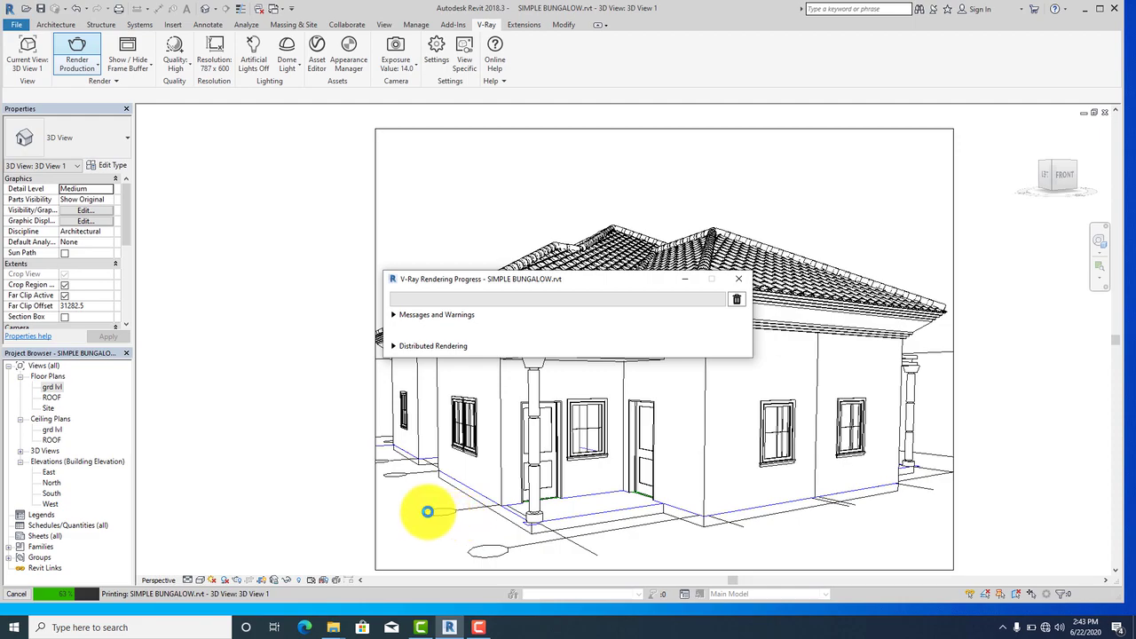
{"action": "left_click", "coordinate": [479, 626]}
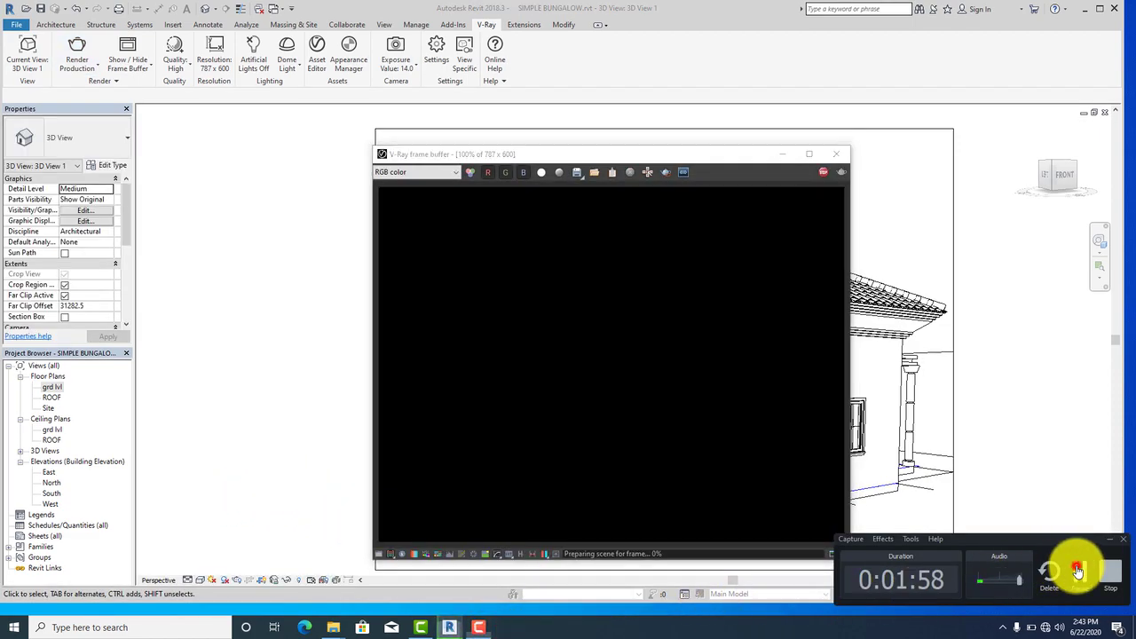
{"action": "left_click", "coordinate": [1076, 565]}
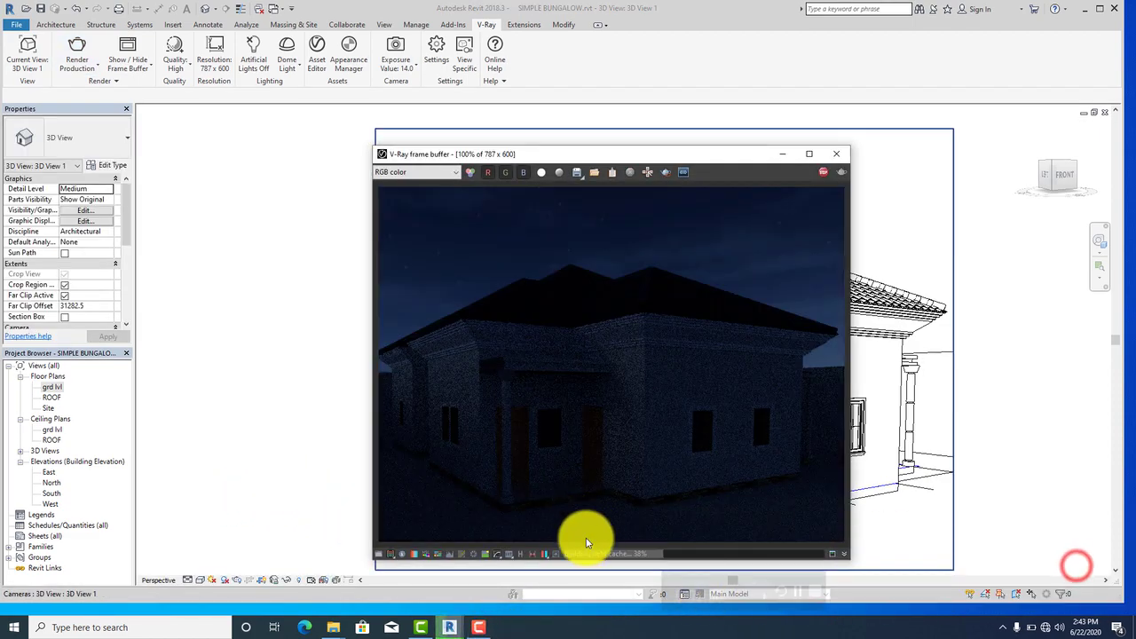
{"action": "left_click", "coordinate": [805, 154]}
{"action": "scroll", "coordinate": [491, 364], "scroll_direction": "up", "scroll_amount": 4}
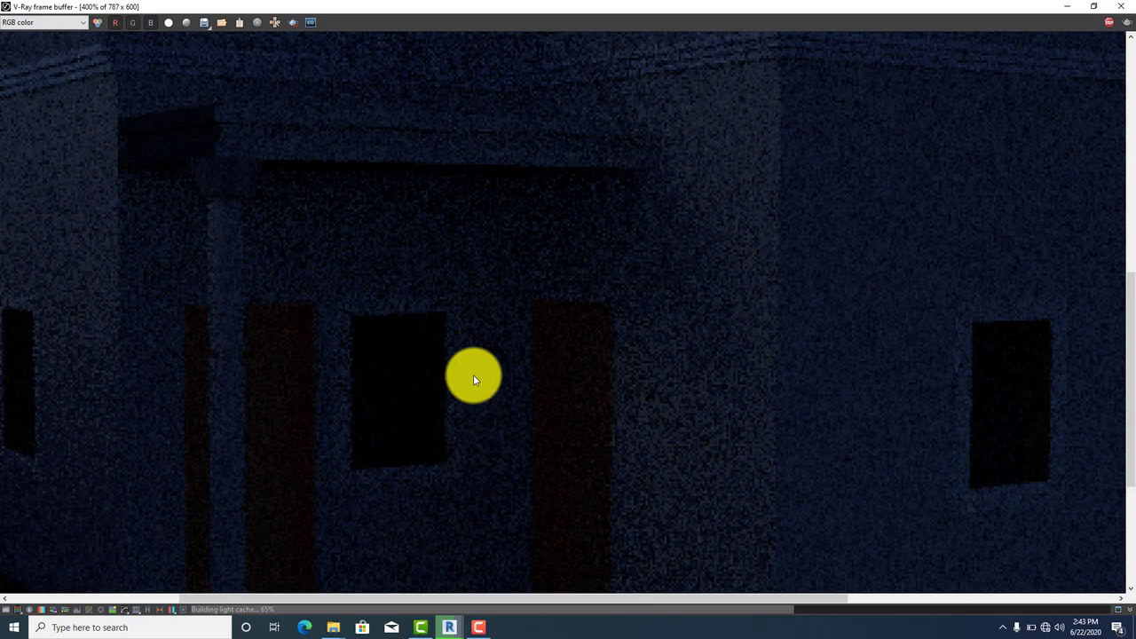
{"action": "scroll", "coordinate": [485, 374], "scroll_direction": "down", "scroll_amount": 6}
{"action": "scroll", "coordinate": [461, 371], "scroll_direction": "up", "scroll_amount": 3}
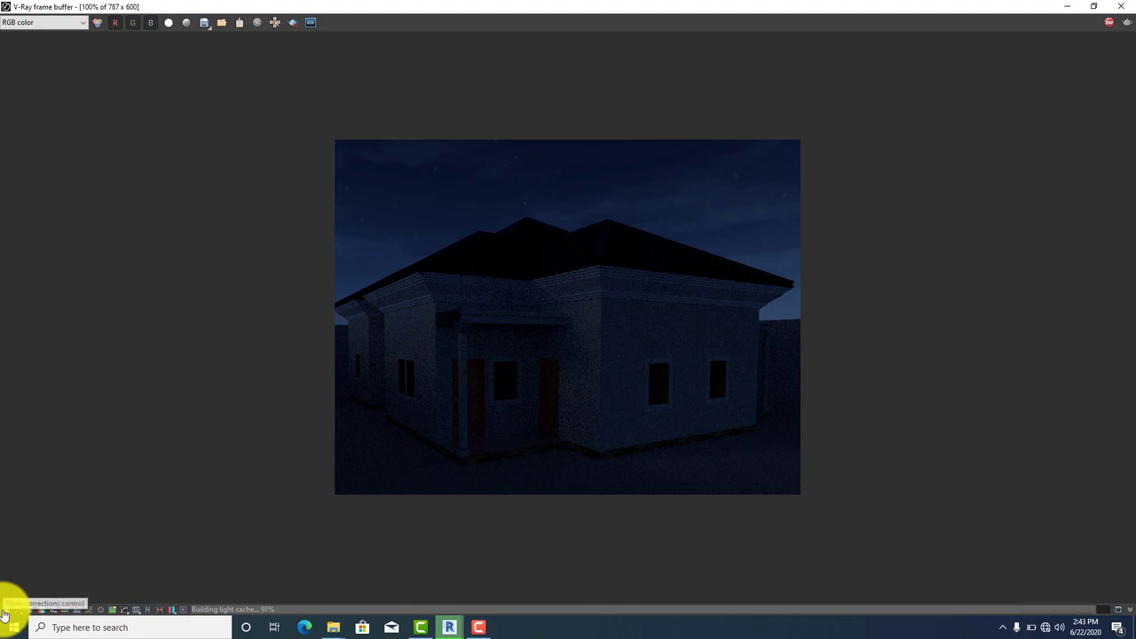
Step: Show the frame buffer's color corrections and enable Exposure, White Balance and Hue / Saturation
{"action": "left_click", "coordinate": [5, 610]}
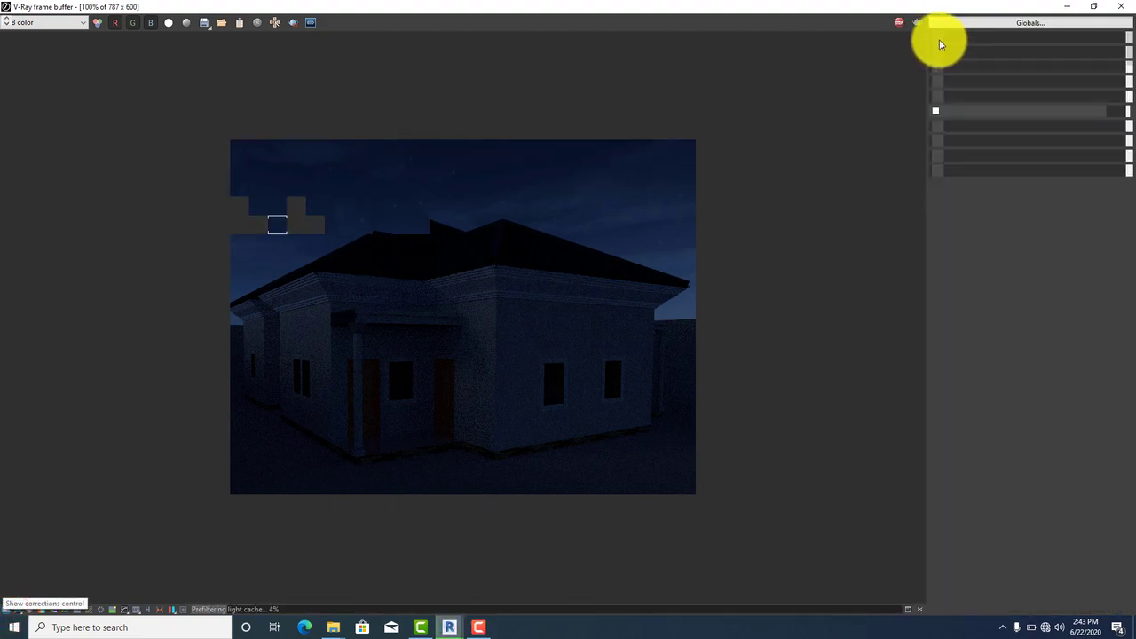
{"action": "left_click", "coordinate": [936, 39]}
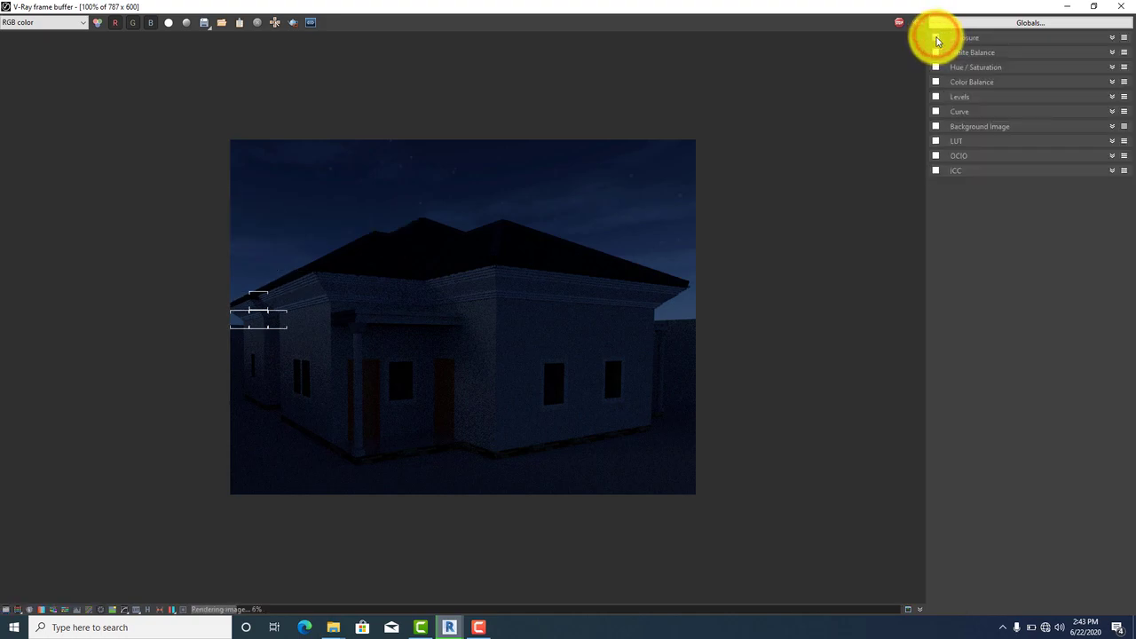
{"action": "left_click", "coordinate": [935, 53]}
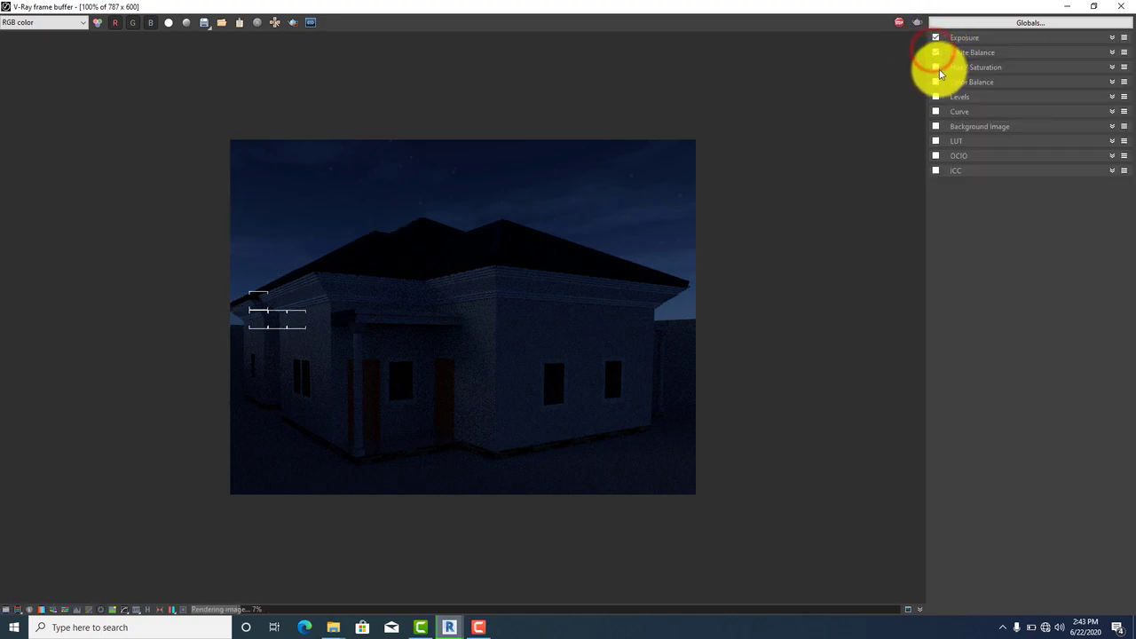
{"action": "left_click", "coordinate": [935, 67]}
Step: Set the render's Exposure to 7, Highlight Burn to about 0.47 and Contrast to about 0.01
{"action": "left_click", "coordinate": [988, 38]}
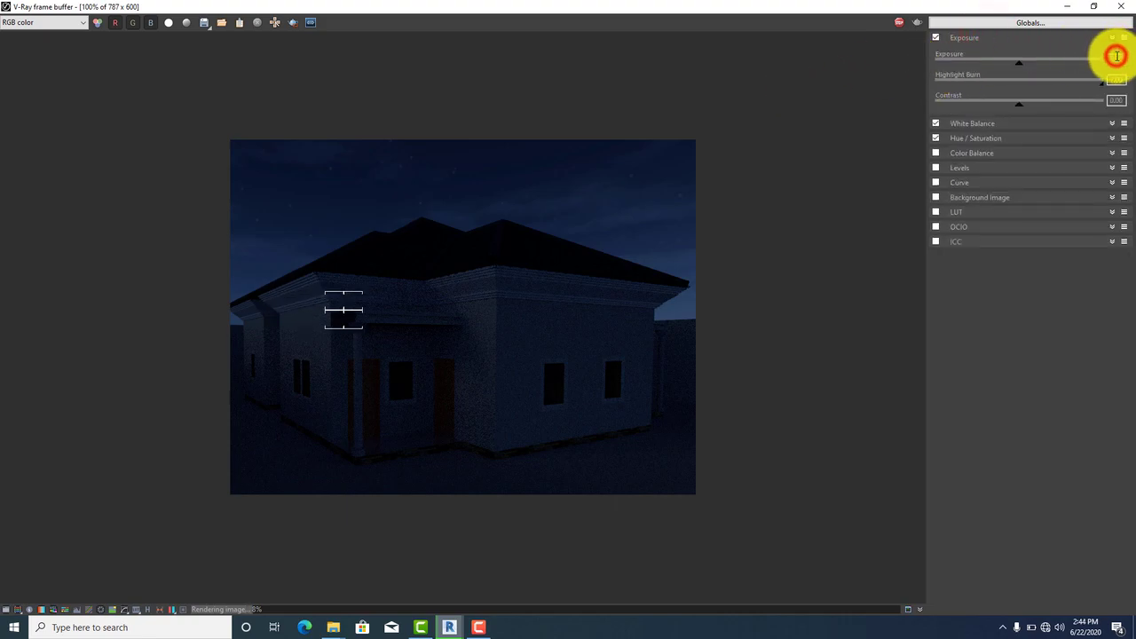
{"action": "left_click", "coordinate": [1116, 56]}
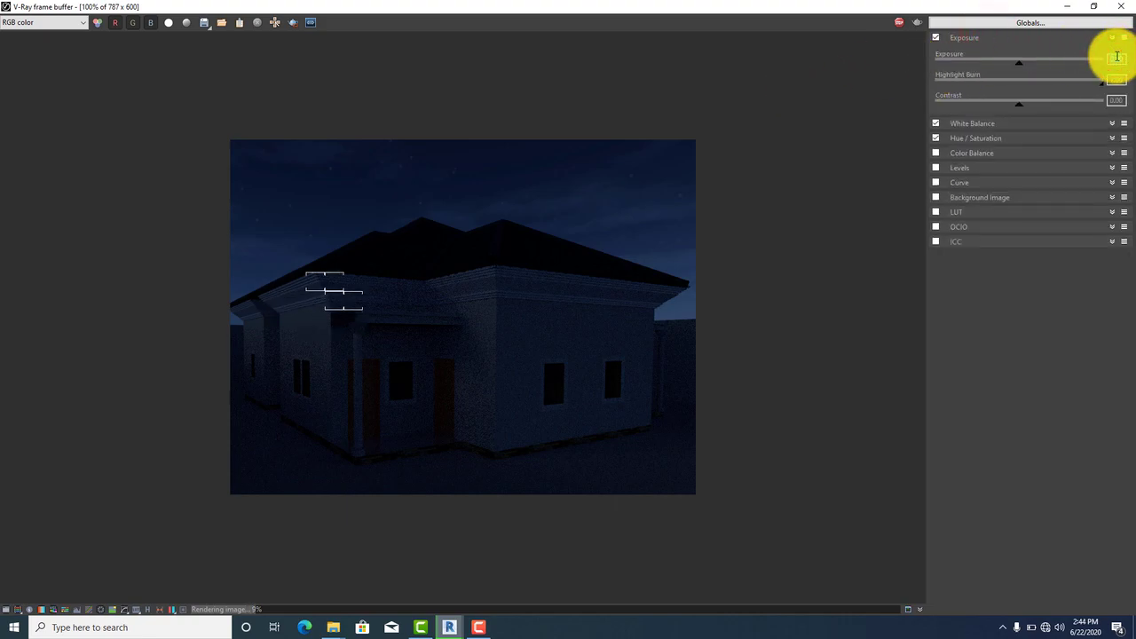
{"action": "type", "text": "7"}
{"action": "left_click", "coordinate": [997, 335]}
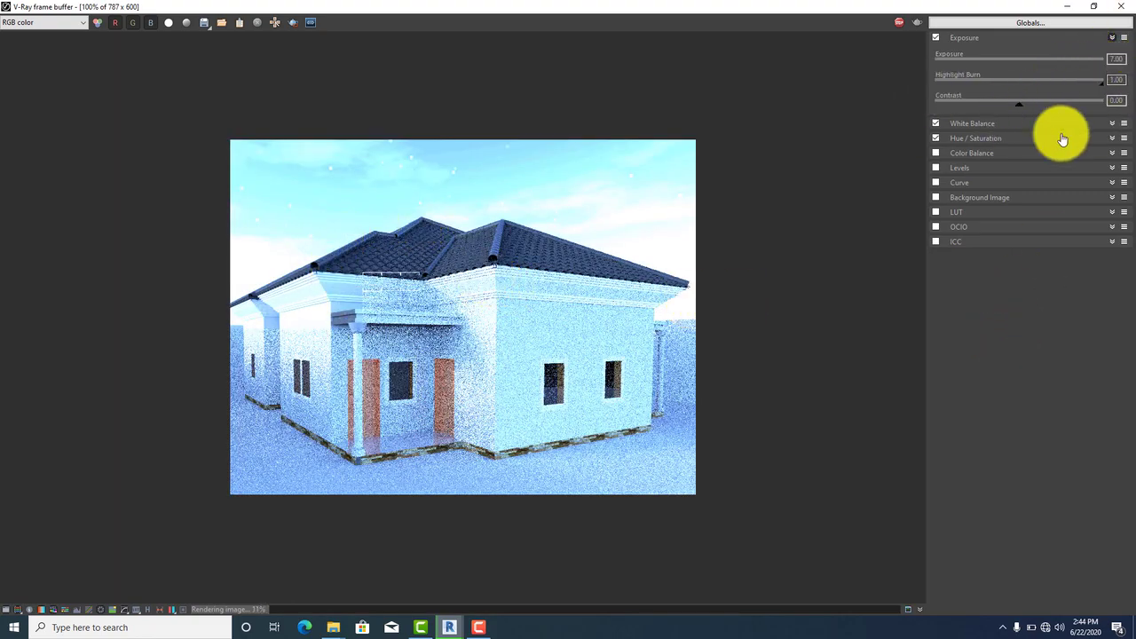
{"action": "left_click", "coordinate": [1101, 83]}
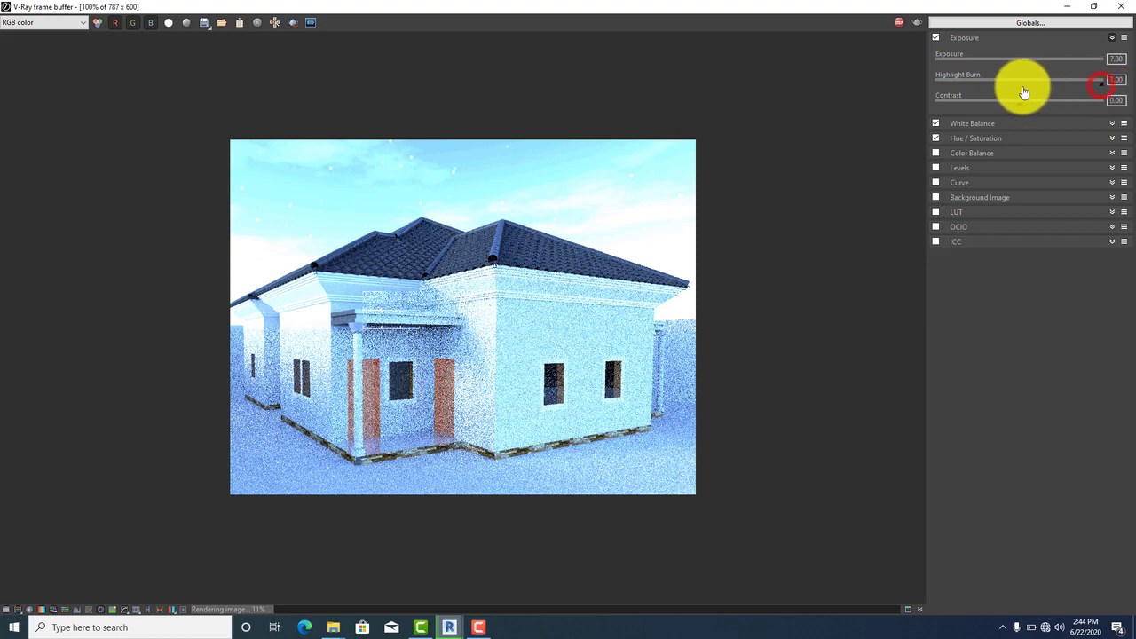
{"action": "mouse_move", "coordinate": [1024, 92]}
{"action": "left_mouse_down"}
{"action": "mouse_move", "coordinate": [996, 97]}
{"action": "mouse_move", "coordinate": [1025, 107]}
{"action": "mouse_move", "coordinate": [1060, 96]}
{"action": "mouse_move", "coordinate": [1015, 108]}
{"action": "left_mouse_up"}
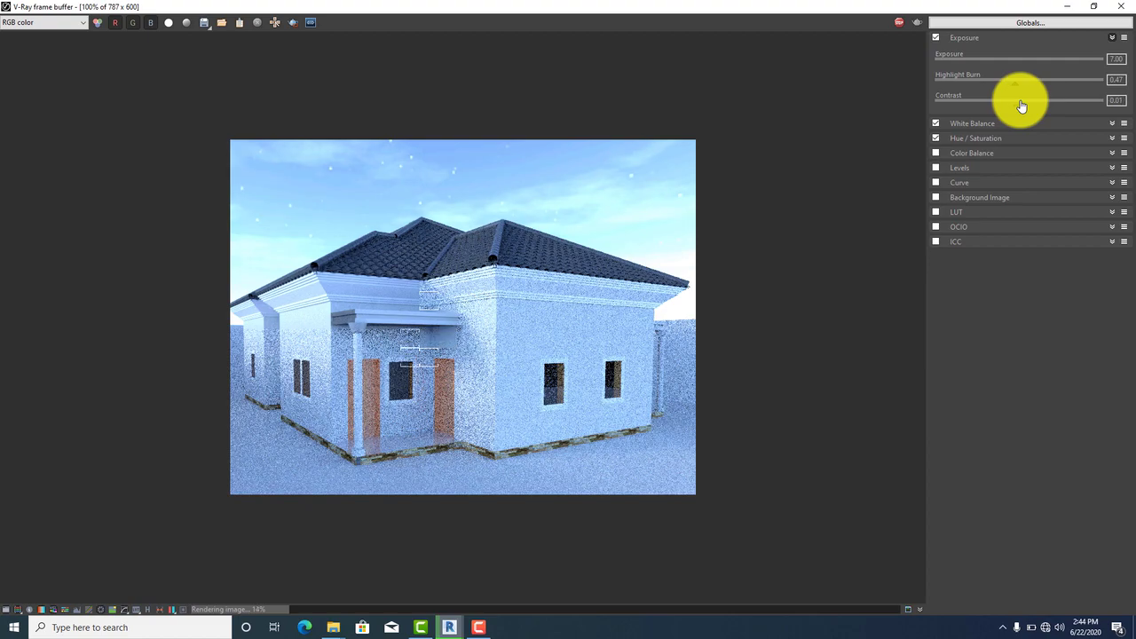
Step: Adjust the White Balance temperature of the render to about 7667
{"action": "left_click", "coordinate": [988, 123]}
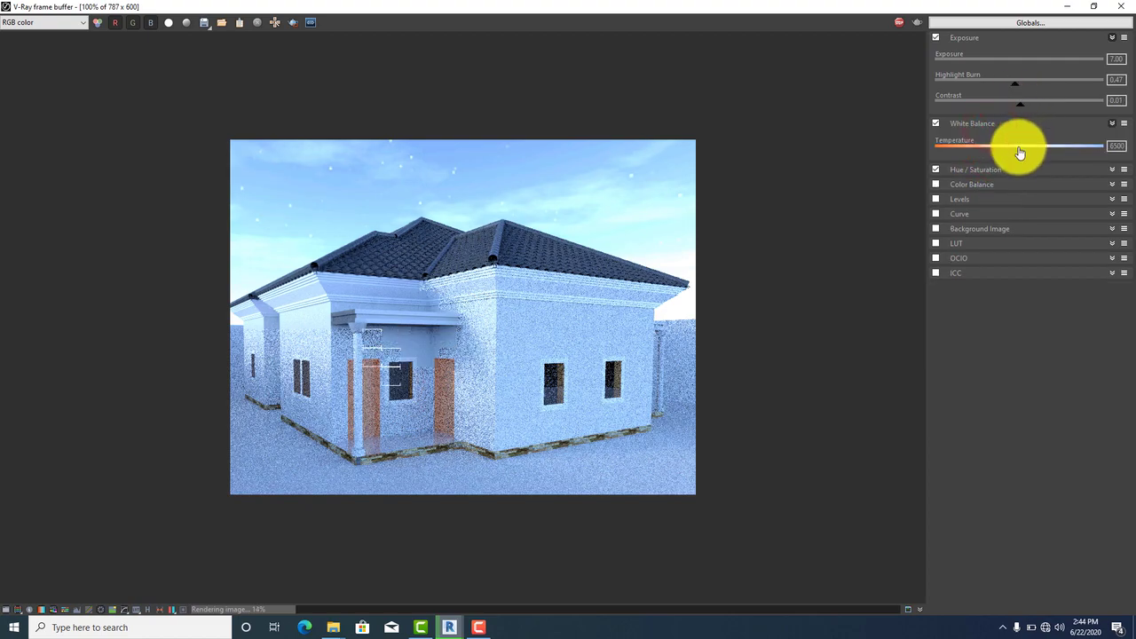
{"action": "left_click", "coordinate": [1021, 150]}
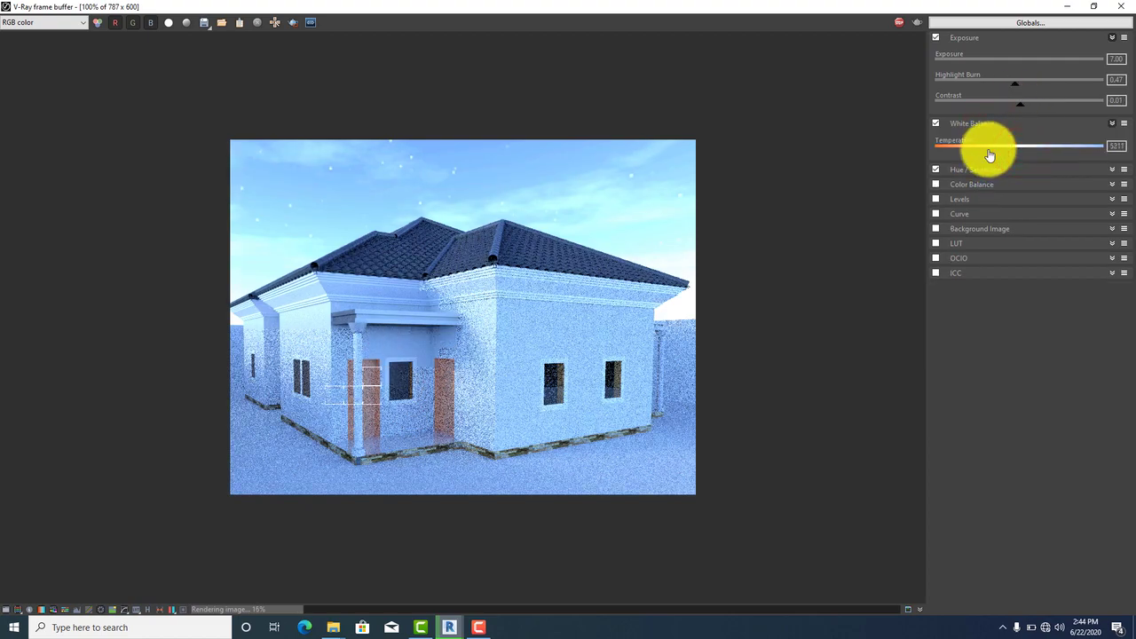
{"action": "left_click_drag", "start_coordinate": [990, 155], "coordinate": [985, 151]}
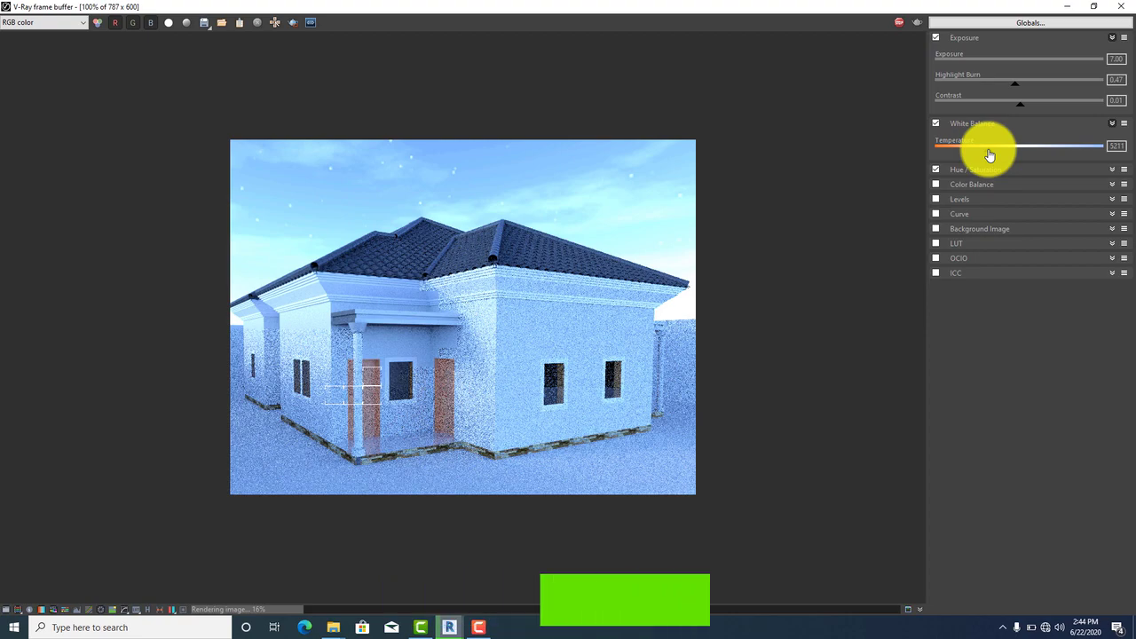
{"action": "left_click", "coordinate": [1053, 151]}
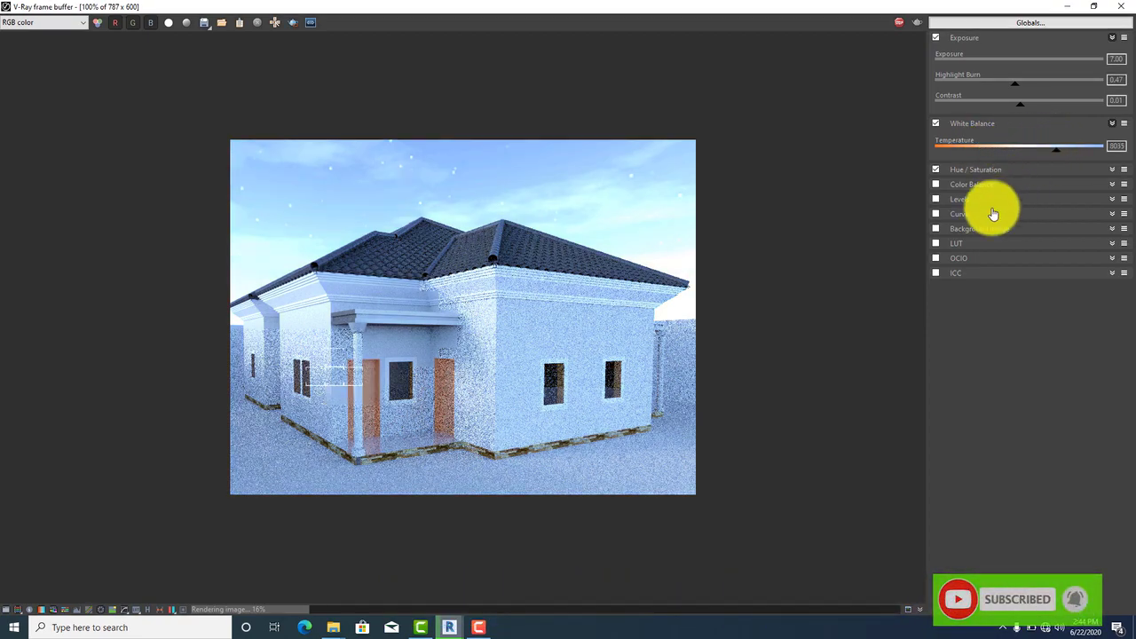
{"action": "left_click", "coordinate": [869, 195]}
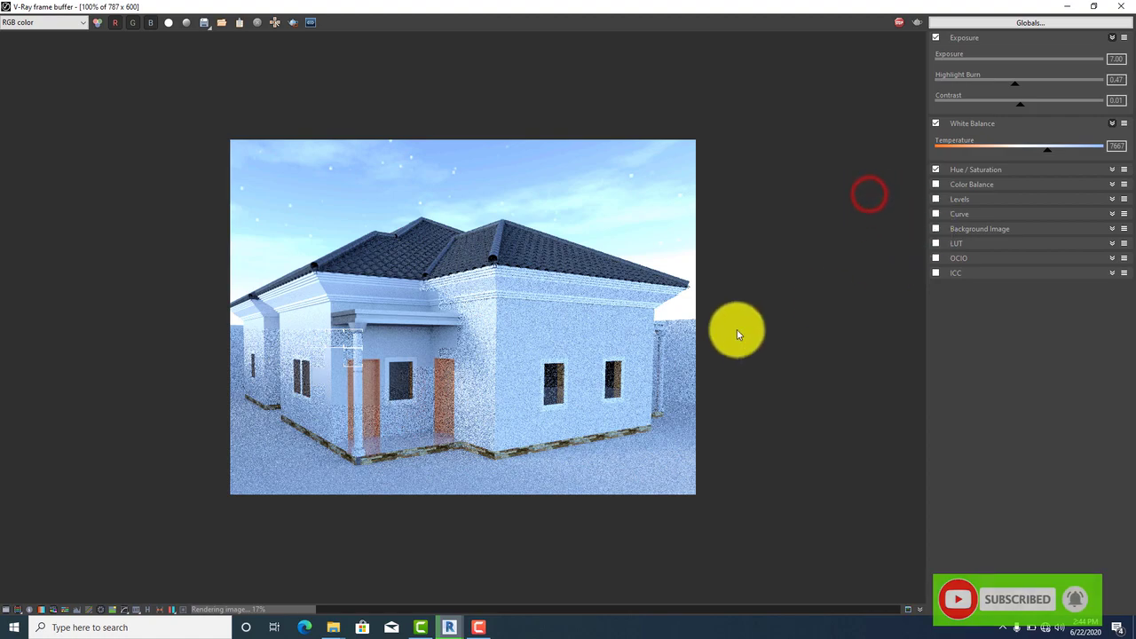